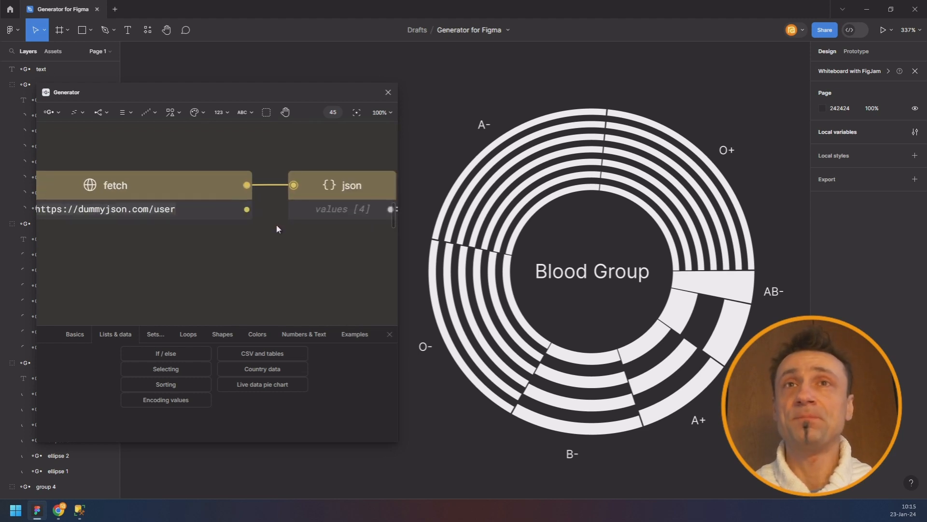
# - Examine the live data pie chart's node graph and the list of data field names
pyautogui.scroll(-6, 175, 187)
pyautogui.moveTo(251, 198); pyautogui.dragTo(135, 181)
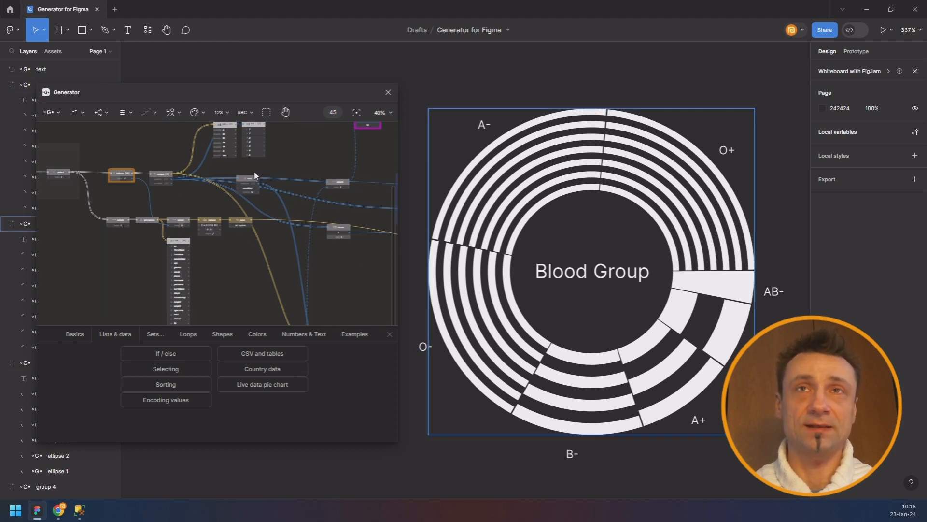
pyautogui.moveTo(229, 195); pyautogui.dragTo(172, 178)
pyautogui.moveTo(122, 199); pyautogui.dragTo(208, 173)
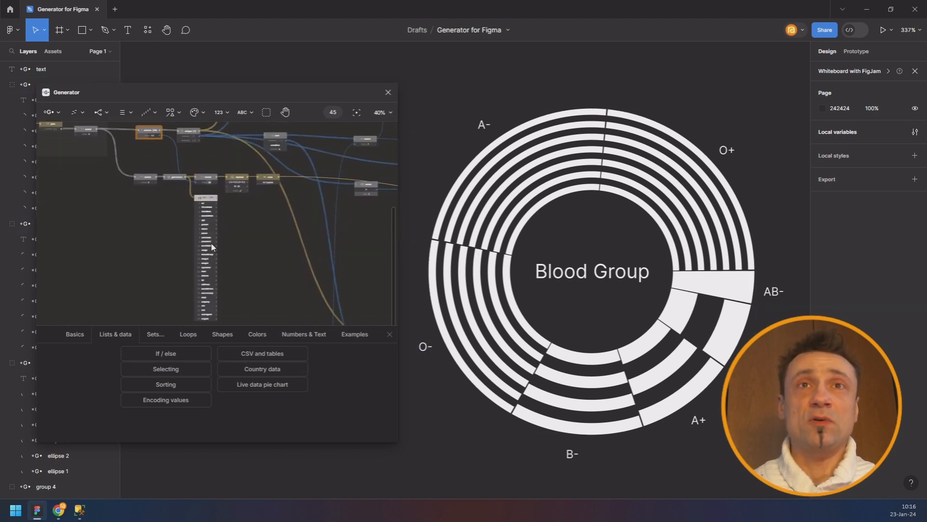
pyautogui.scroll(7, 211, 246)
pyautogui.scroll(-2, 246, 232)
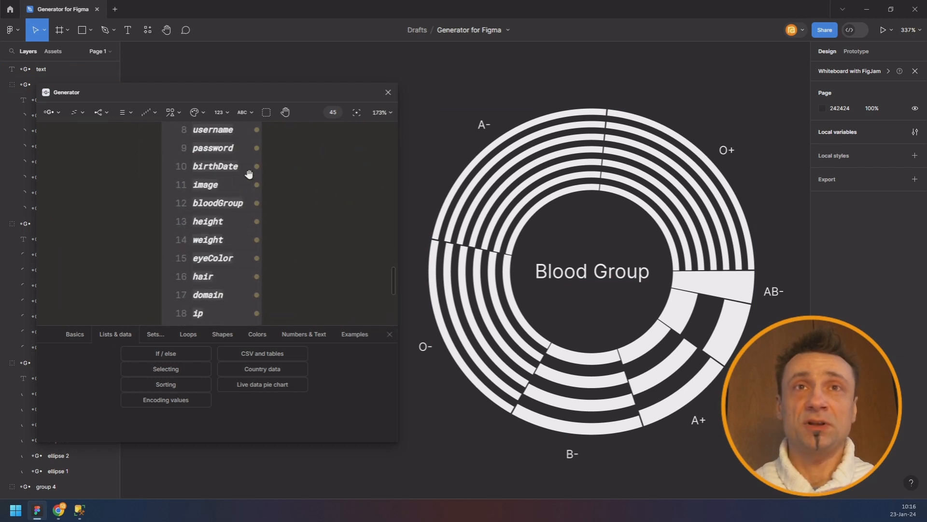
pyautogui.scroll(-5, 196, 208)
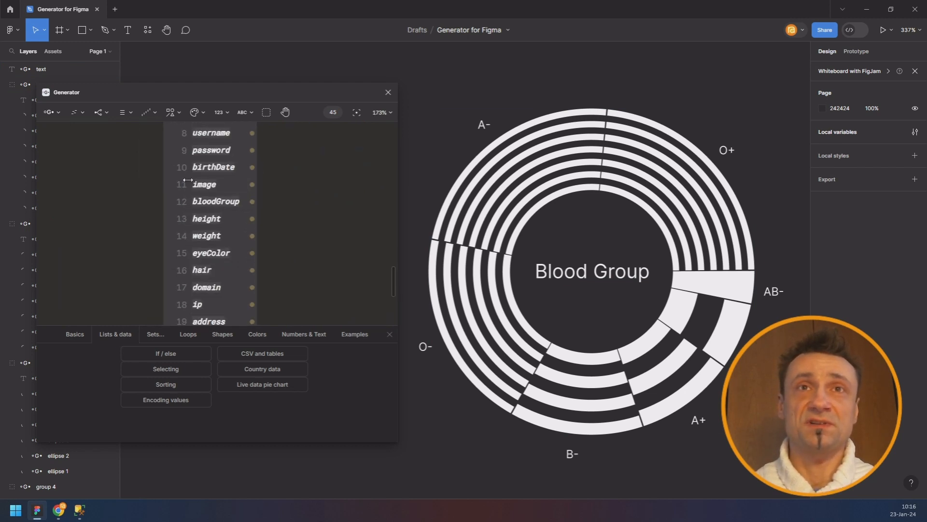
pyautogui.moveTo(213, 289); pyautogui.dragTo(216, 304)
pyautogui.moveTo(201, 147); pyautogui.dragTo(210, 223)
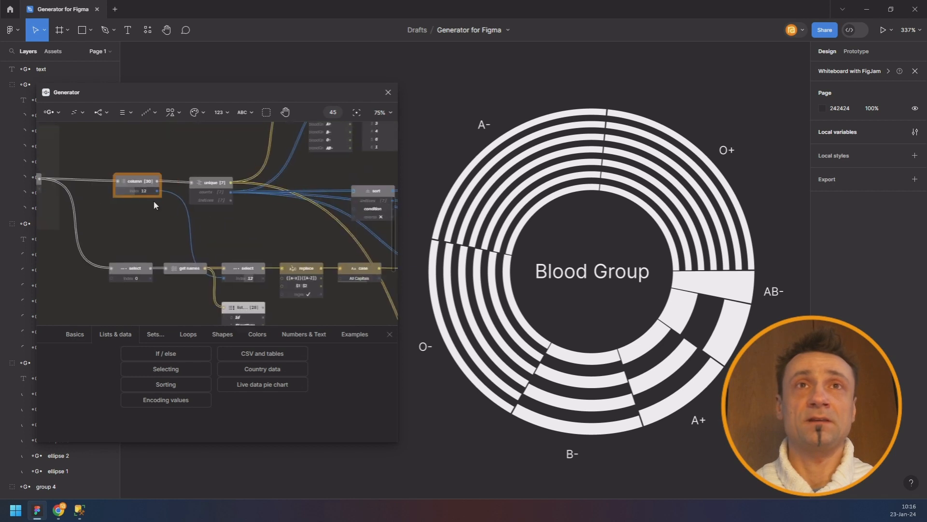
# - Set the column node's index to 15 so the pie chart shows eye color
pyautogui.scroll(7, 152, 199)
pyautogui.click(149, 169)
pyautogui.write('15')
pyautogui.press('Return')
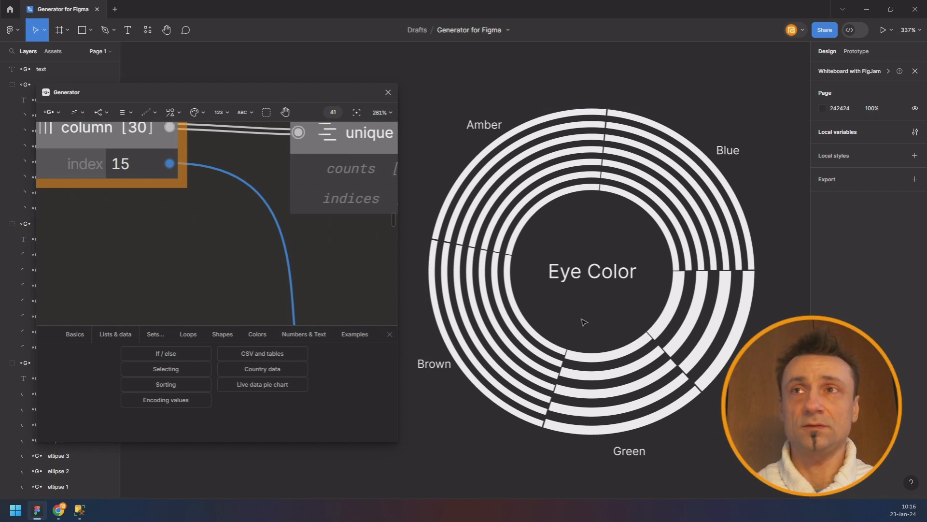
# - Delete every node in the pie chart graph and close the example templates panel
pyautogui.scroll(-10, 304, 231)
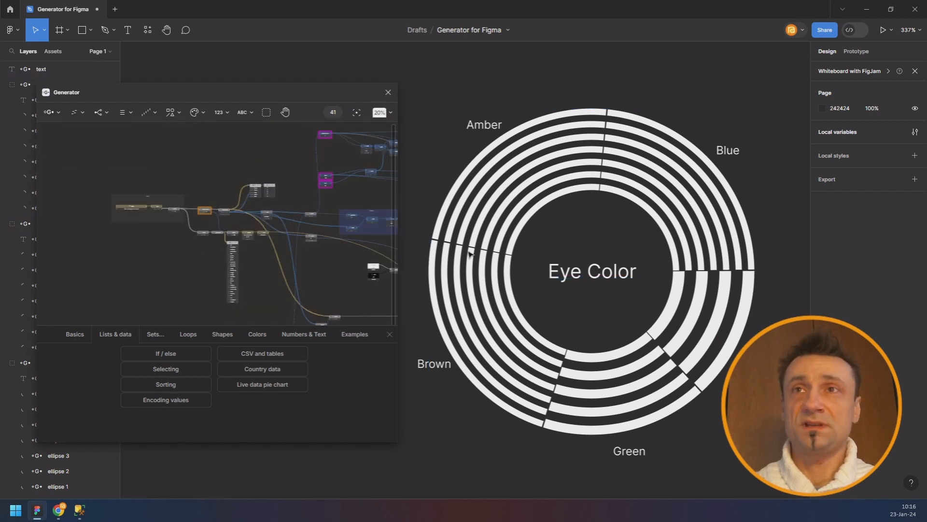
pyautogui.moveTo(271, 279); pyautogui.dragTo(180, 256)
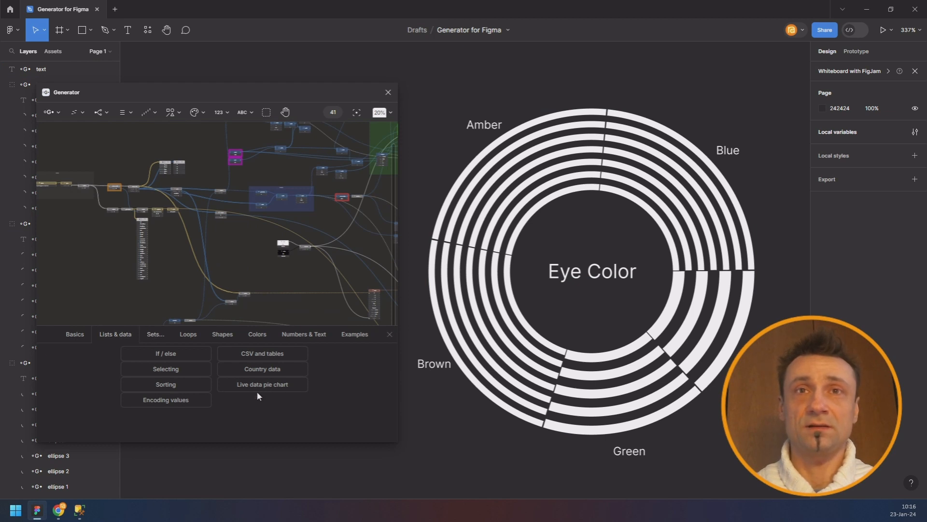
pyautogui.scroll(-5, 205, 207)
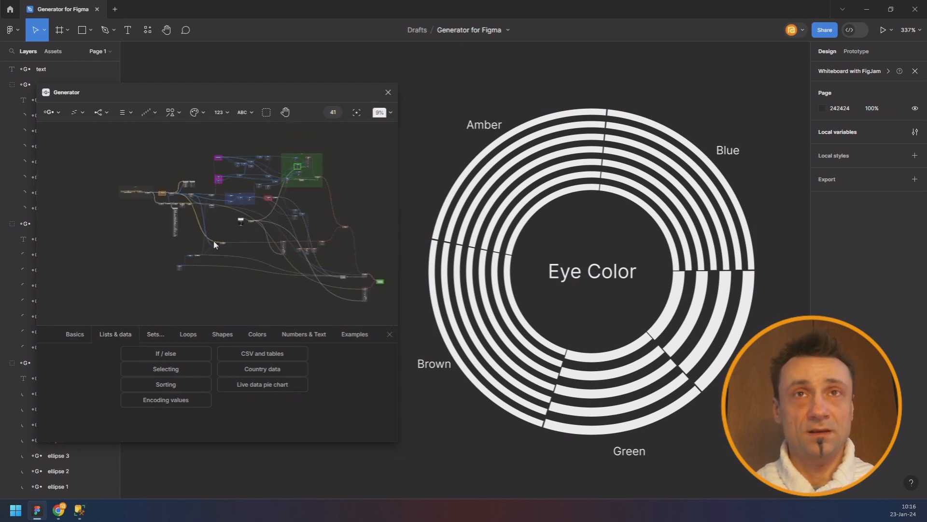
pyautogui.hotkey('ctrl', 'a')
pyautogui.press('Delete')
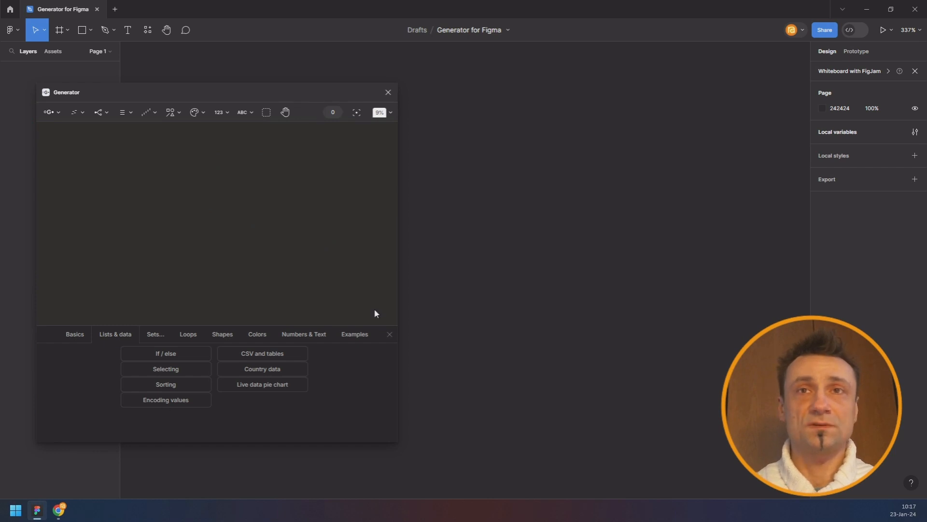
pyautogui.click(390, 334)
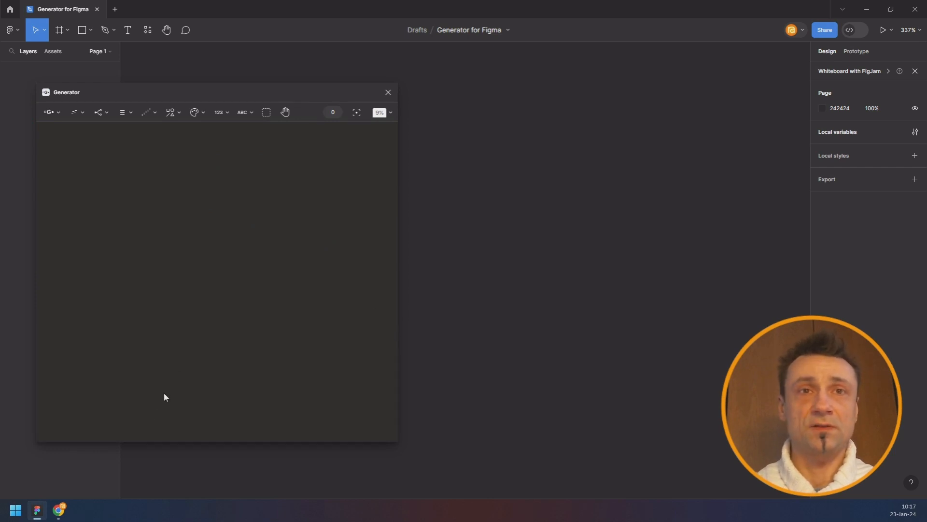
# - Switch to Chrome, open the already formatted 64KB.json file, copy its address and return to Figma
pyautogui.click(58, 510)
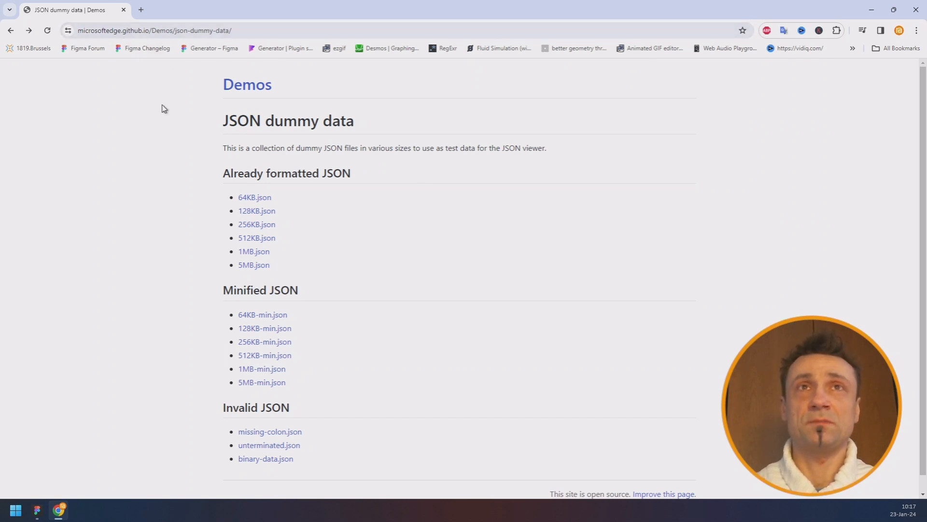
pyautogui.click(253, 198)
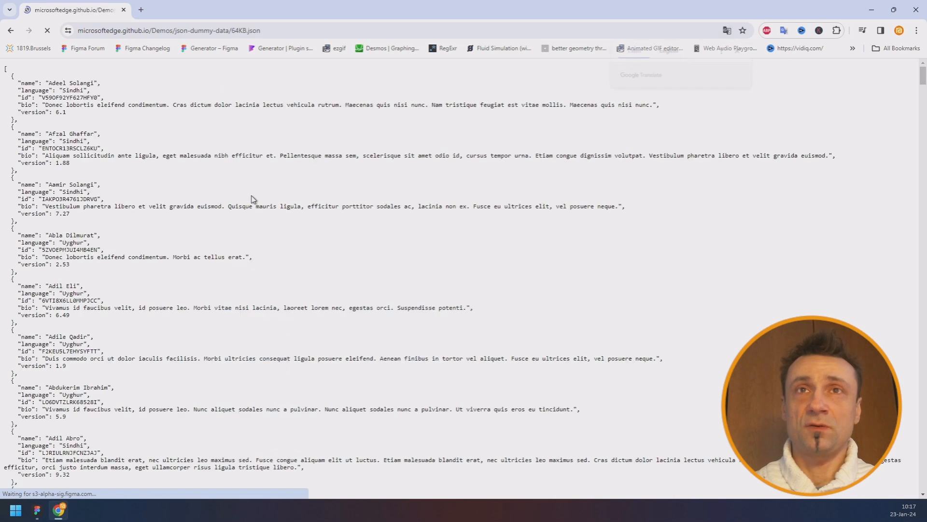
pyautogui.click(280, 32)
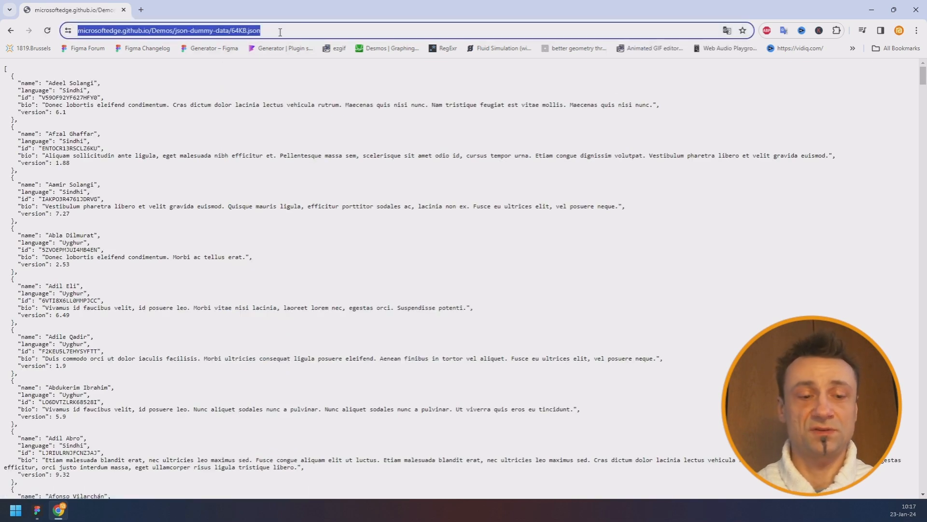
pyautogui.click(873, 12)
pyautogui.click(251, 113)
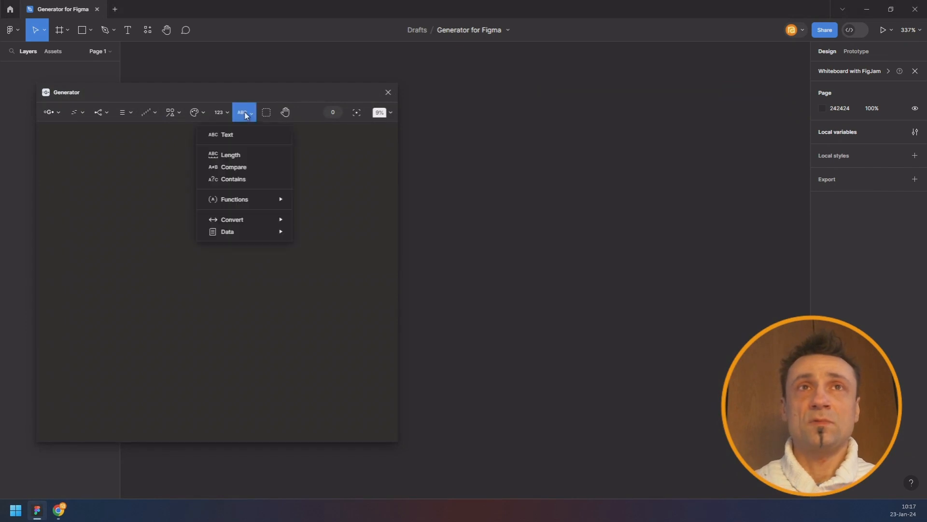
pyautogui.moveTo(277, 232)
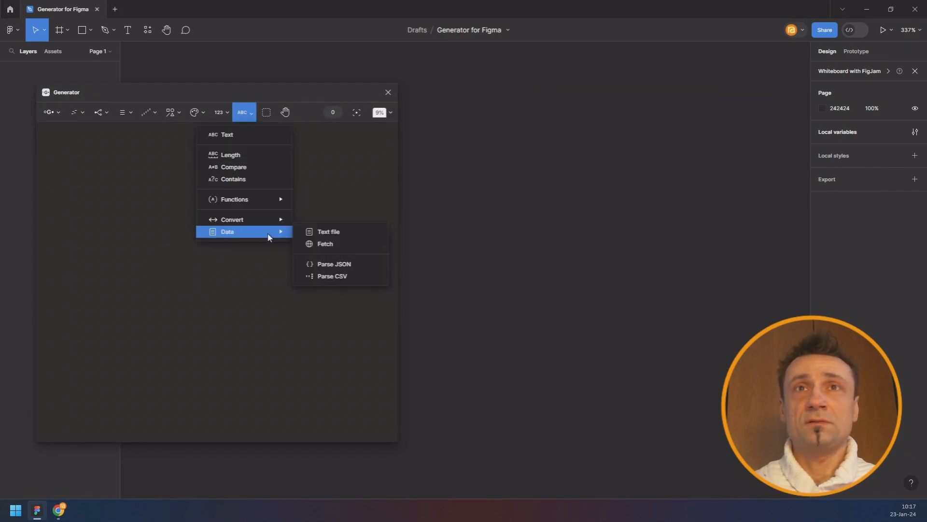
pyautogui.click(335, 243)
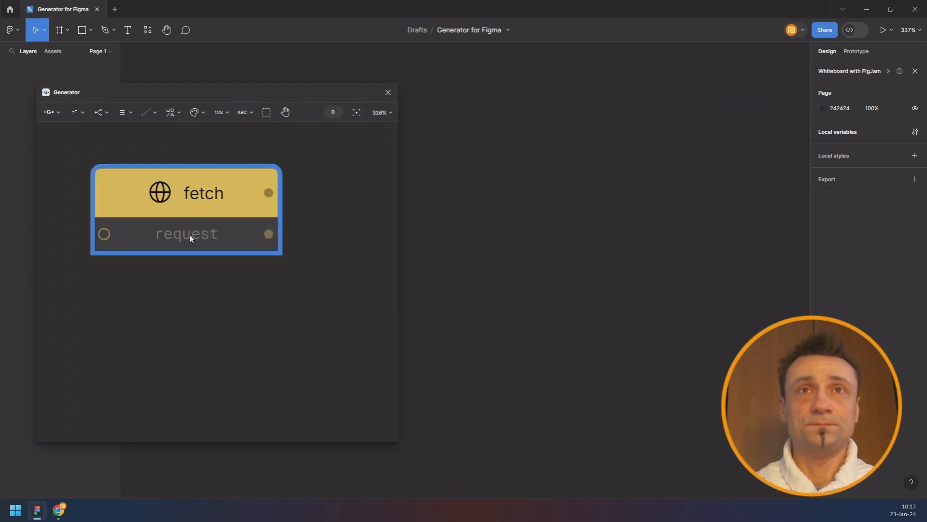
pyautogui.click(190, 238)
pyautogui.write('data/64KB.json')
pyautogui.click(280, 232)
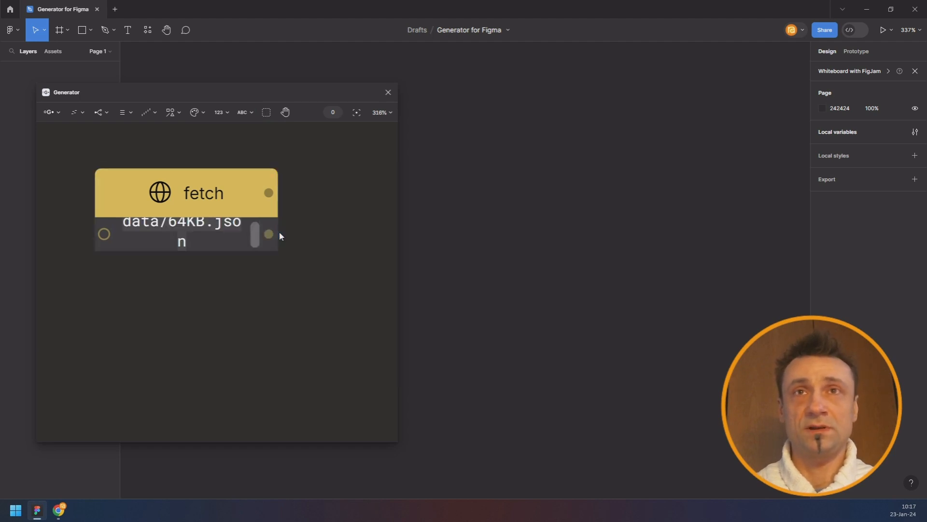
# - Widen the fetch node until its whole request URL fits on one line
pyautogui.moveTo(279, 233); pyautogui.dragTo(379, 232)
pyautogui.scroll(-4, 238, 240)
pyautogui.moveTo(264, 220); pyautogui.dragTo(338, 217)
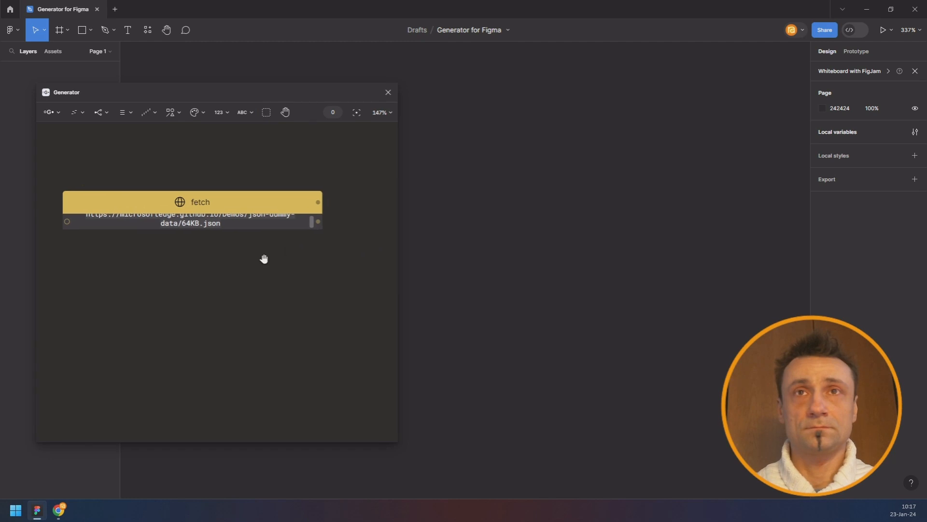
pyautogui.moveTo(280, 233); pyautogui.dragTo(373, 234)
pyautogui.scroll(-4, 307, 240)
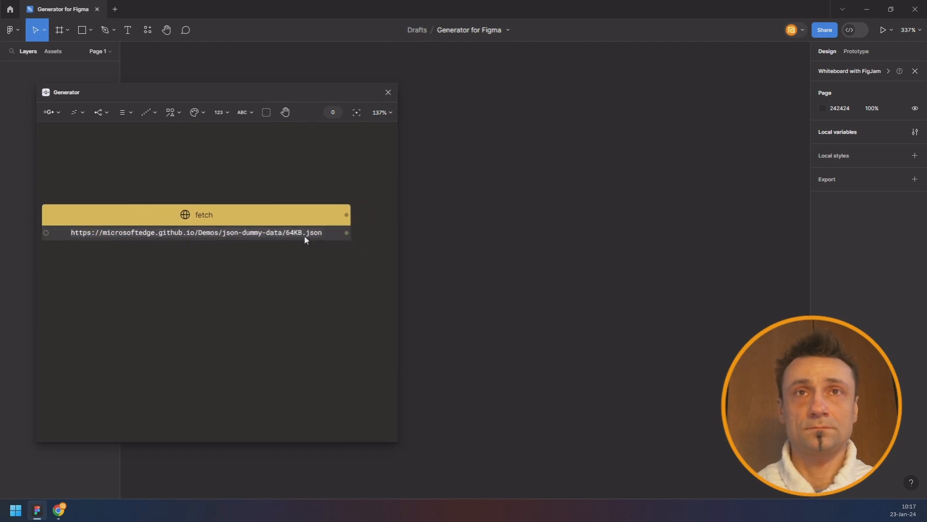
# - Add a Text node below the fetch node, enlarge it to the same width, and connect the fetch output to it
pyautogui.moveTo(219, 205); pyautogui.dragTo(177, 204)
pyautogui.click(240, 115)
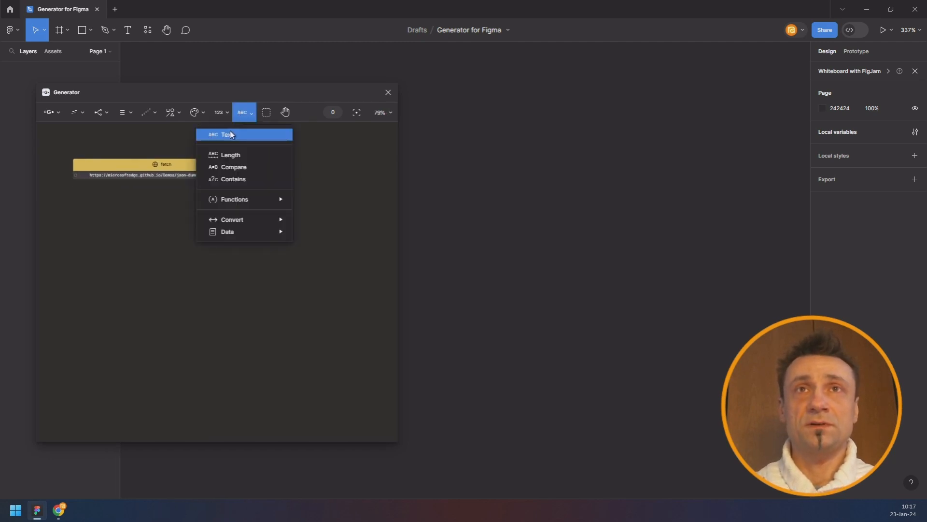
pyautogui.click(232, 136)
pyautogui.click(99, 210)
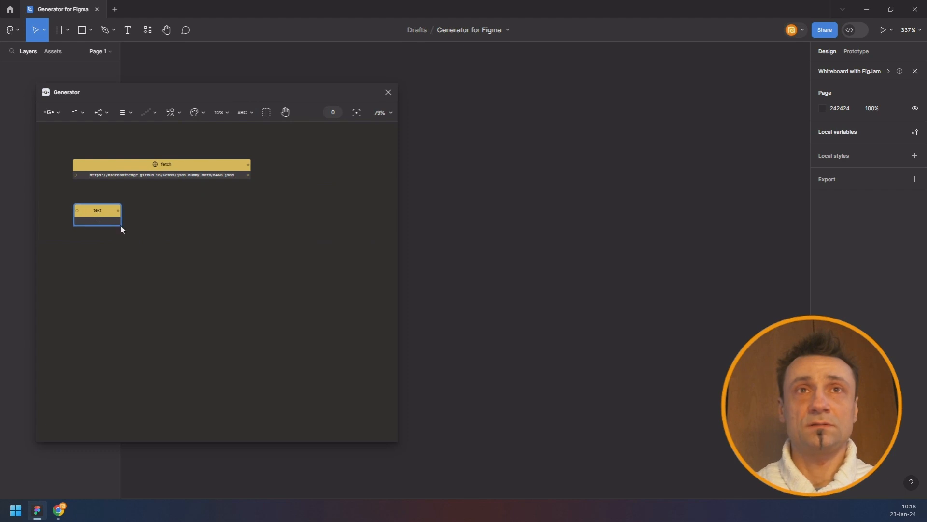
pyautogui.moveTo(119, 225); pyautogui.dragTo(250, 344)
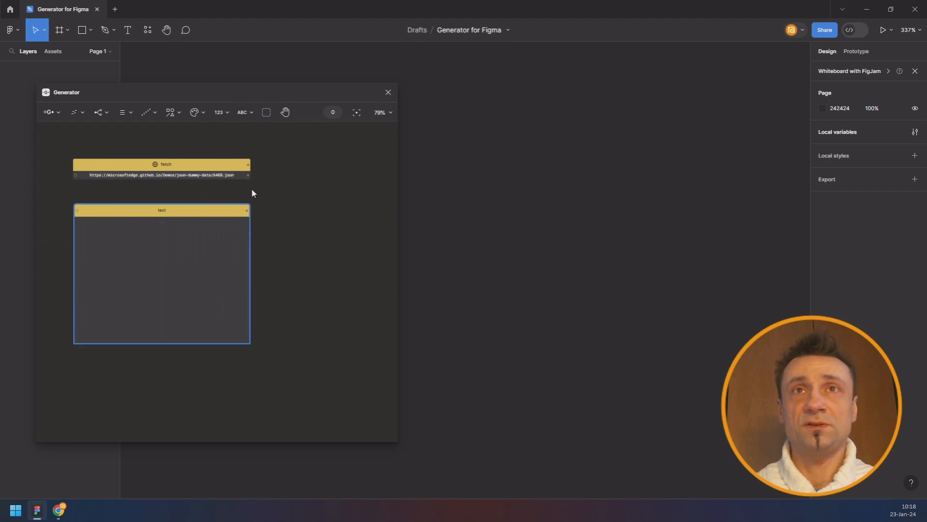
pyautogui.moveTo(249, 166); pyautogui.dragTo(185, 213)
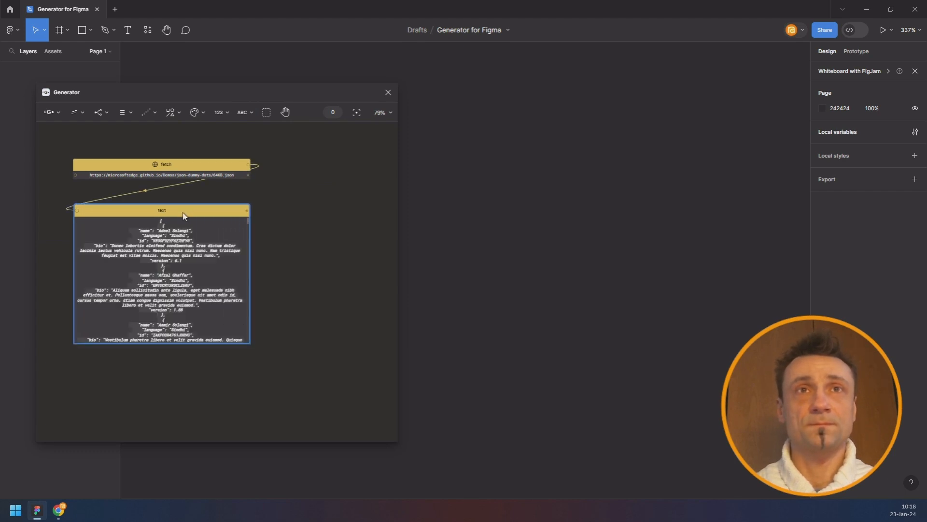
# - Left-align the text node's contents to read the fetched data, and delete that node
pyautogui.scroll(3, 154, 249)
pyautogui.rightClick(176, 246)
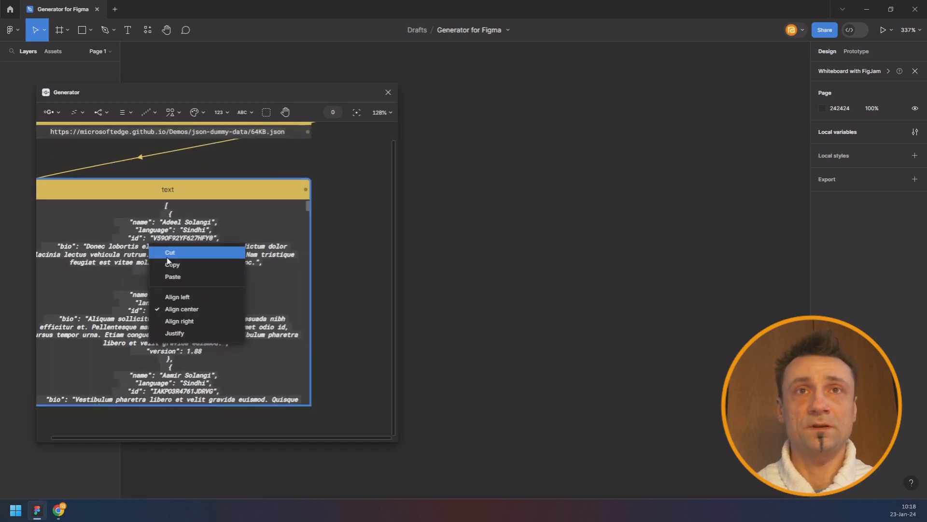
pyautogui.click(176, 295)
pyautogui.scroll(-7, 214, 237)
pyautogui.scroll(7, 263, 244)
pyautogui.scroll(-2, 237, 238)
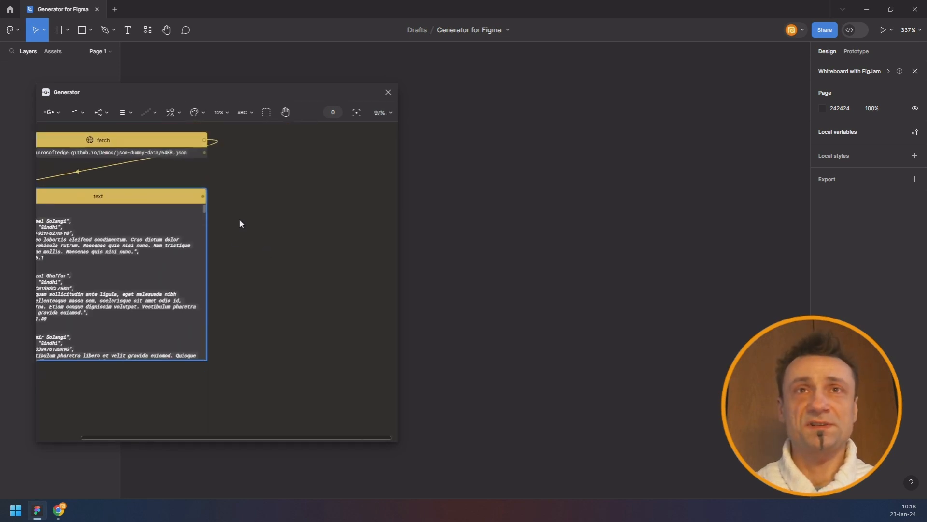
pyautogui.moveTo(236, 233); pyautogui.dragTo(230, 268)
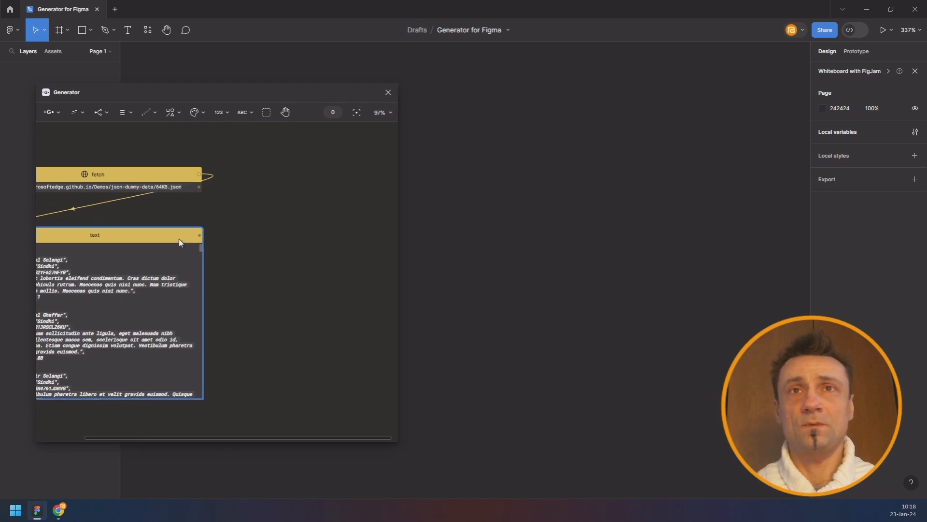
pyautogui.press('Delete')
# - Add a Parse JSON node connected to the fetch node's output
pyautogui.moveTo(162, 172); pyautogui.dragTo(184, 184)
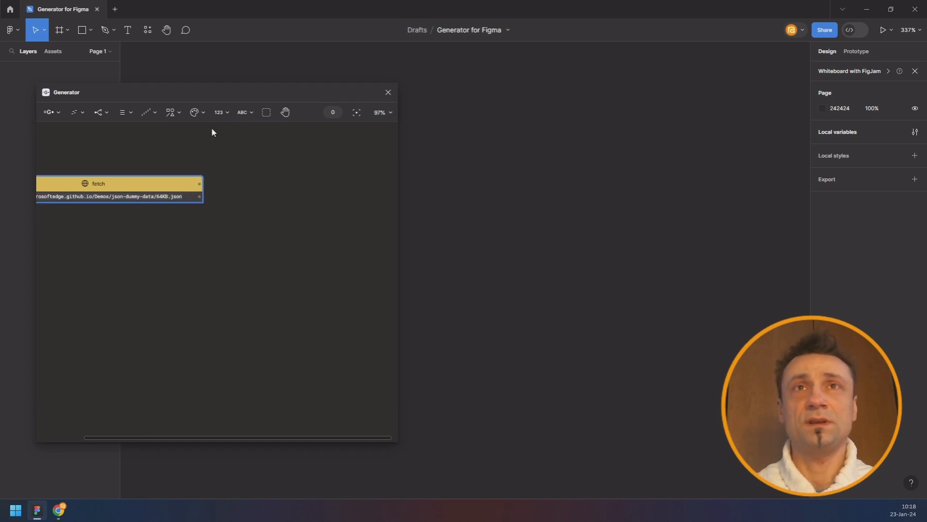
pyautogui.click(245, 113)
pyautogui.moveTo(224, 230)
pyautogui.click(332, 263)
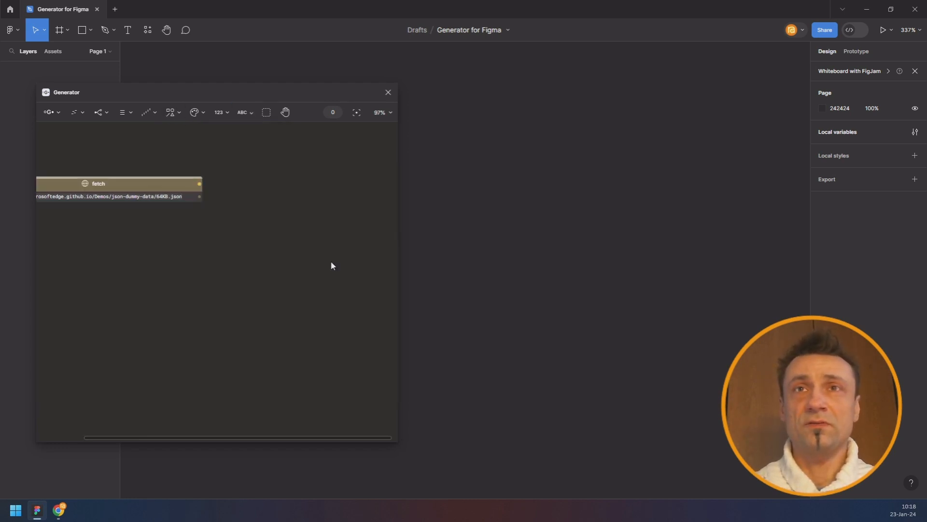
pyautogui.scroll(5, 285, 198)
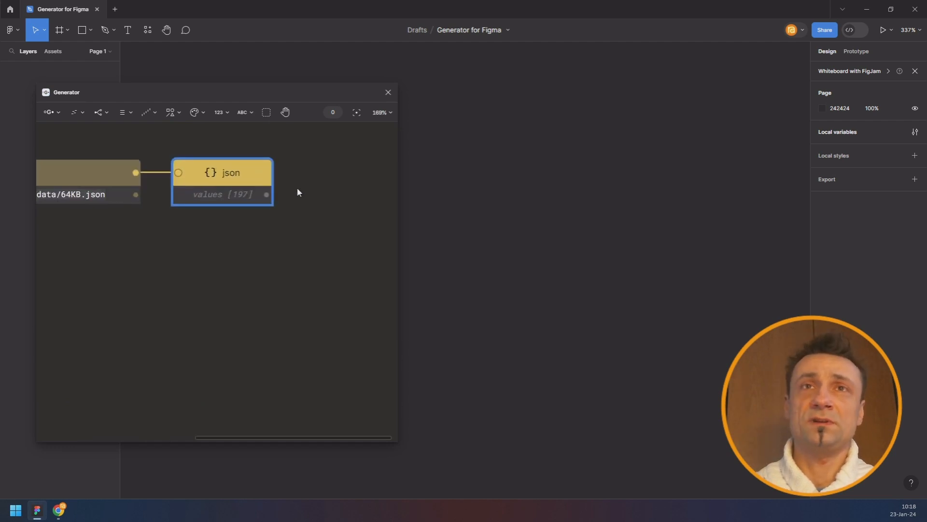
# - Add a Select node beside the json node and connect the json values output to it
pyautogui.press('space')
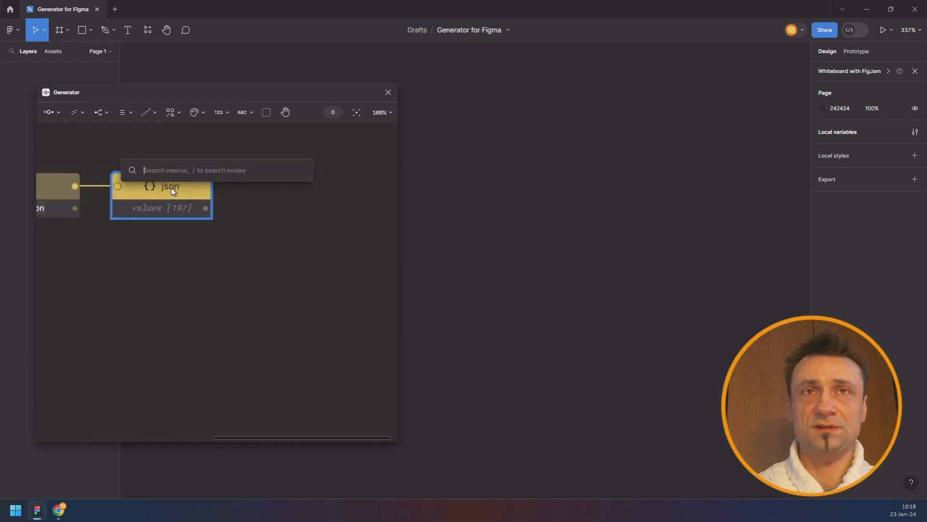
pyautogui.write('lele')
pyautogui.press('Down')
pyautogui.press('Return')
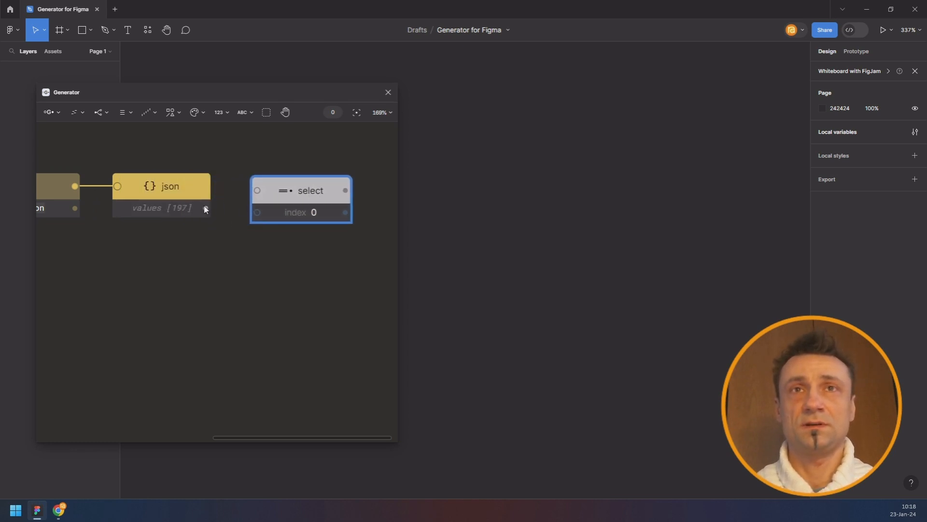
pyautogui.scroll(-5, 261, 161)
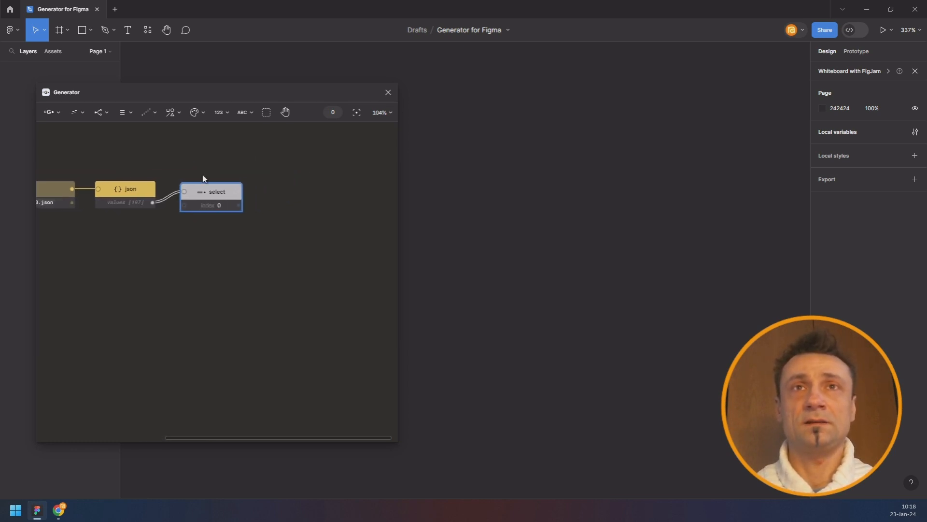
# - Add a List node connected to the select node's output to display the chosen record's fields
pyautogui.press('Tab')
pyautogui.write('l')
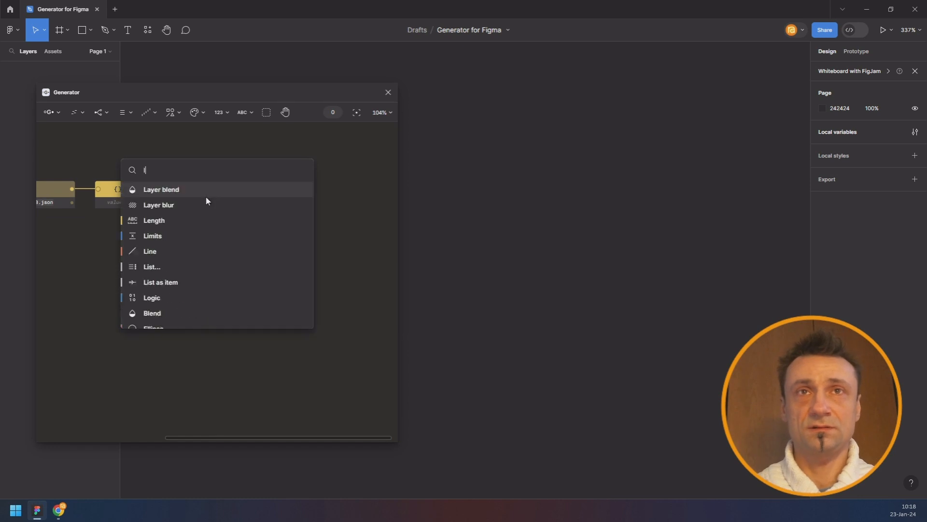
pyautogui.press('Return')
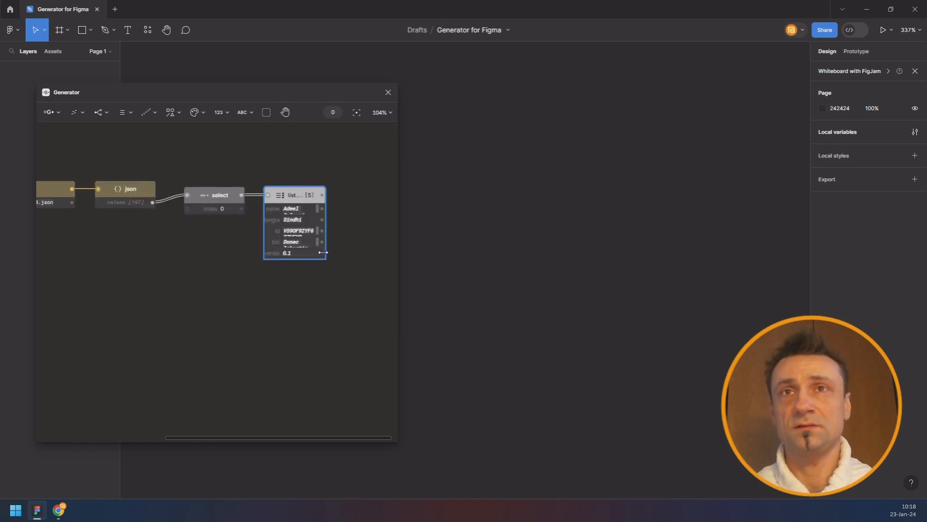
# - Widen the List node to read the chosen record's fields, and delete that node
pyautogui.moveTo(323, 256); pyautogui.dragTo(385, 260)
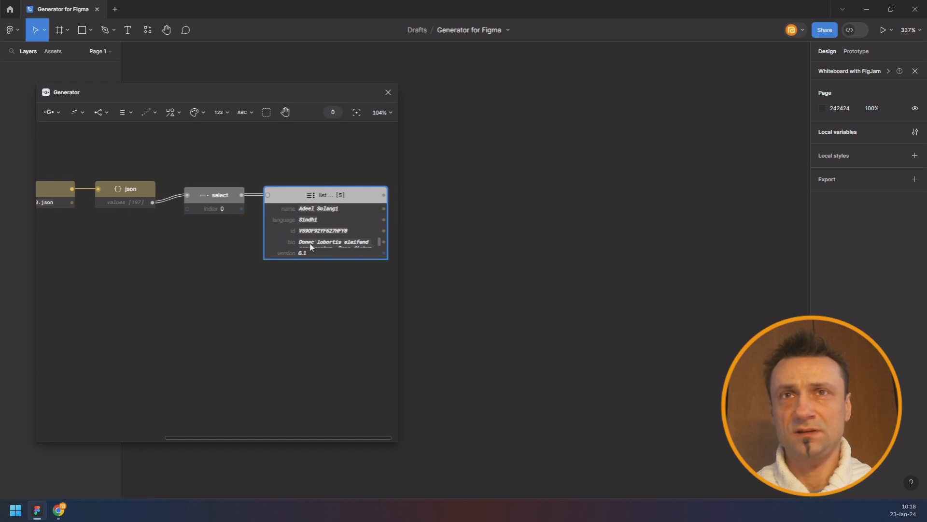
pyautogui.moveTo(339, 180); pyautogui.dragTo(297, 171)
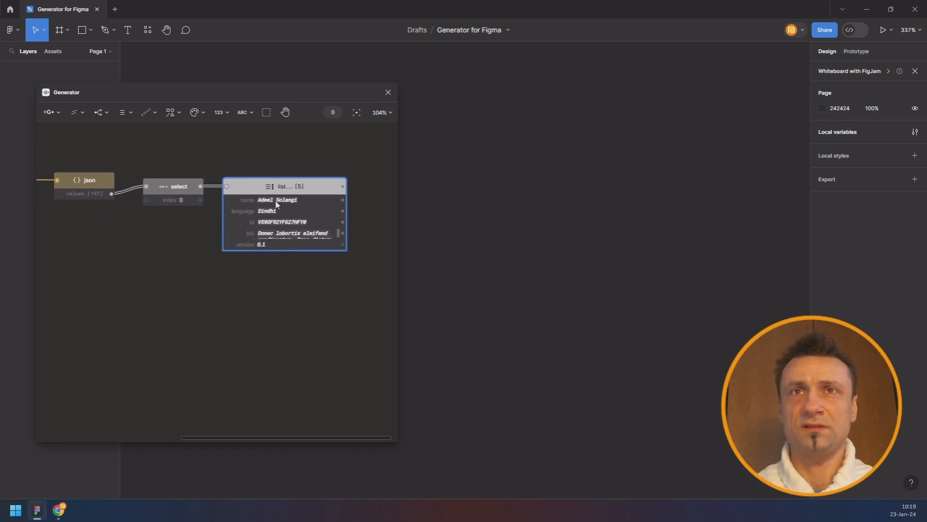
pyautogui.scroll(3, 259, 214)
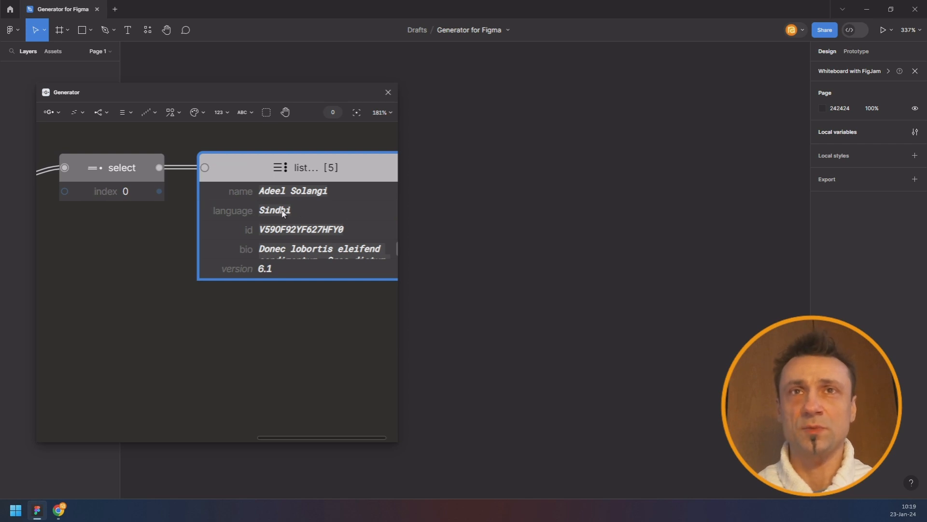
pyautogui.scroll(-6, 283, 213)
pyautogui.scroll(4, 285, 211)
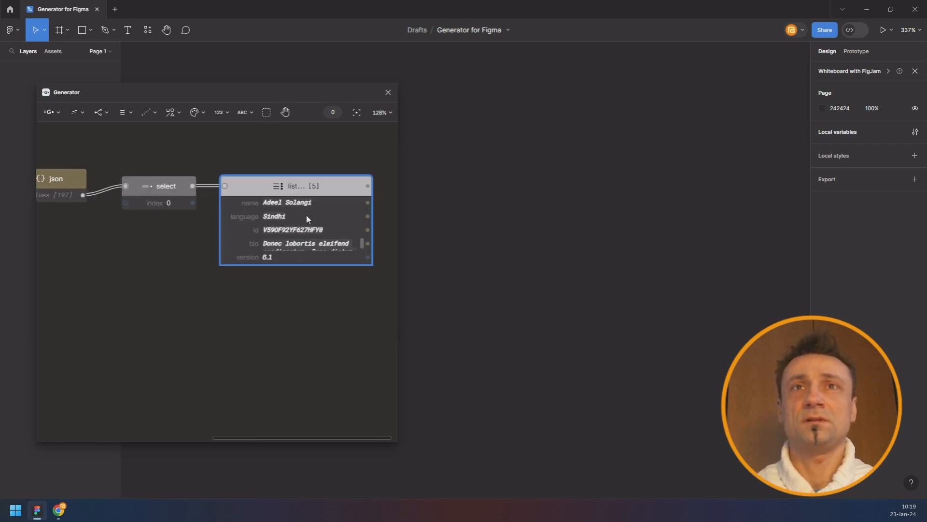
pyautogui.press('Delete')
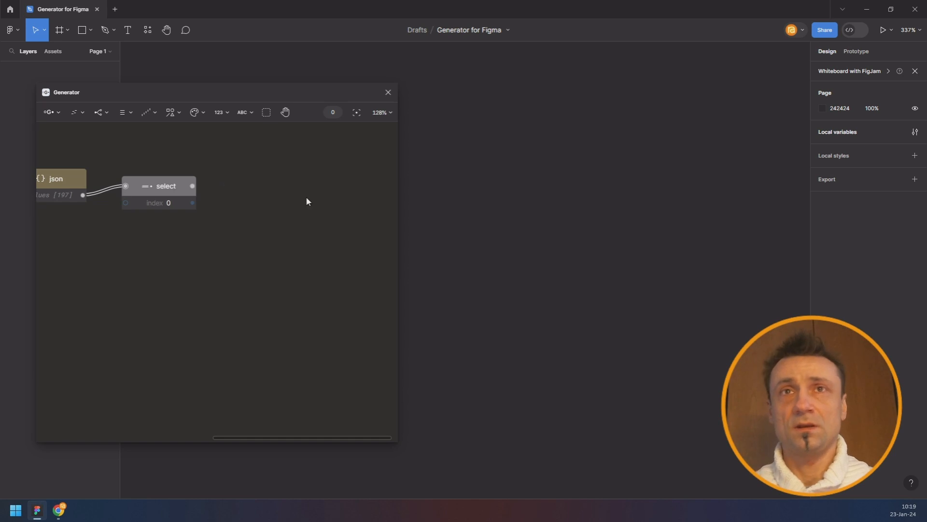
# - Add a Column node below the select node and connect the json values output to its input
pyautogui.click(182, 188)
pyautogui.hotkey('ctrl', '/')
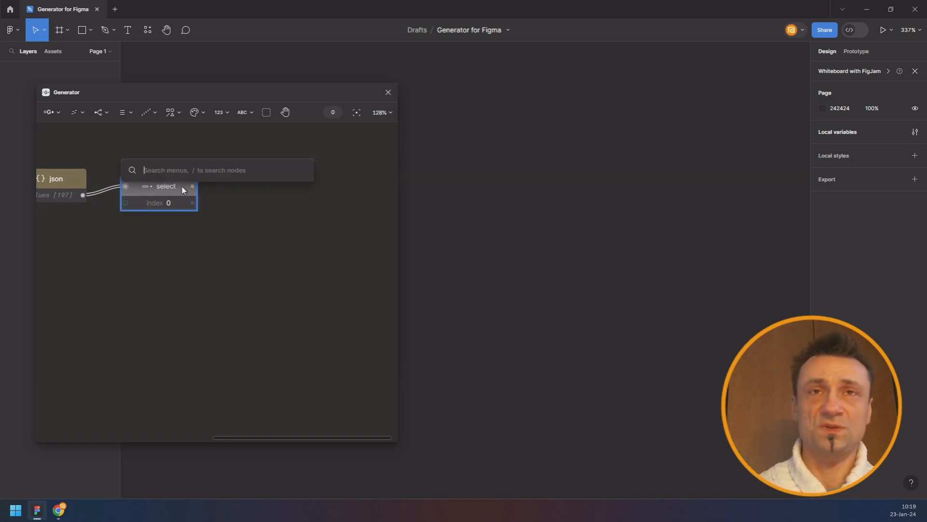
pyautogui.write('column')
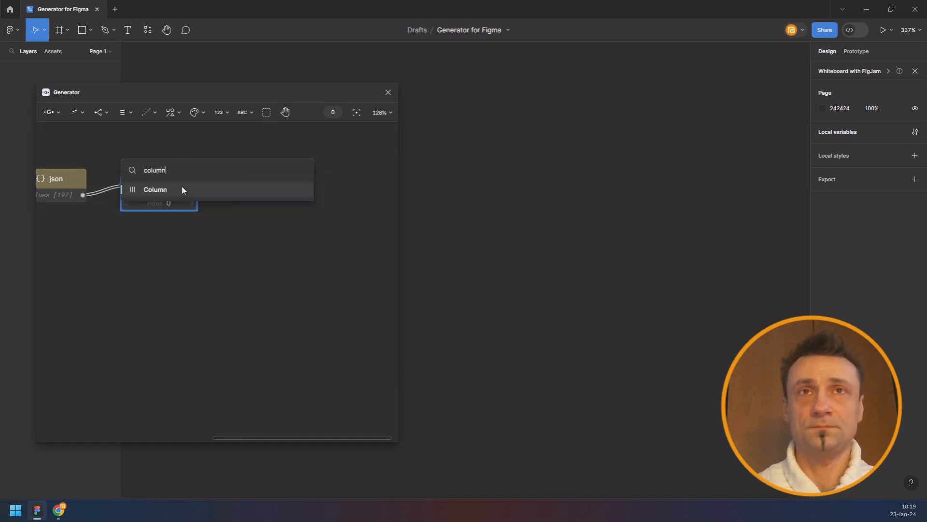
pyautogui.press('Return')
pyautogui.moveTo(181, 186); pyautogui.dragTo(173, 261)
pyautogui.moveTo(84, 195); pyautogui.dragTo(182, 190)
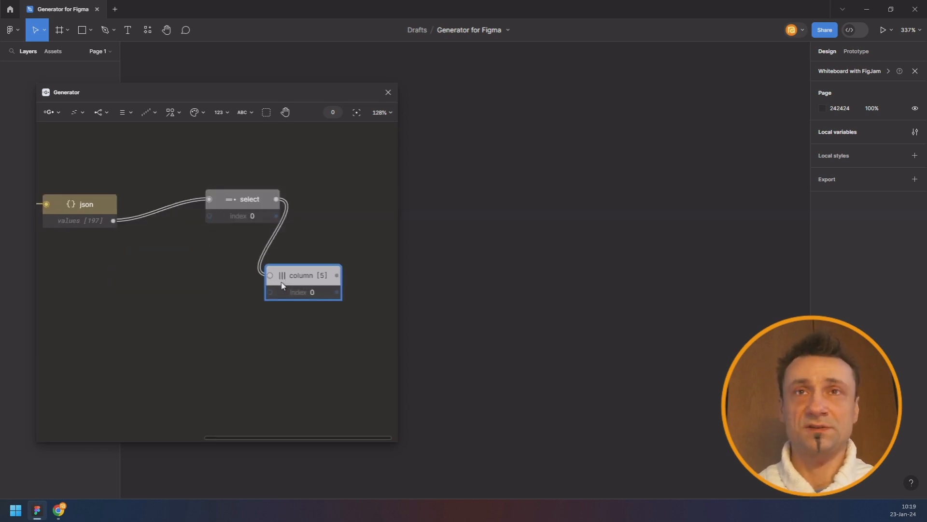
pyautogui.moveTo(283, 285); pyautogui.dragTo(247, 301)
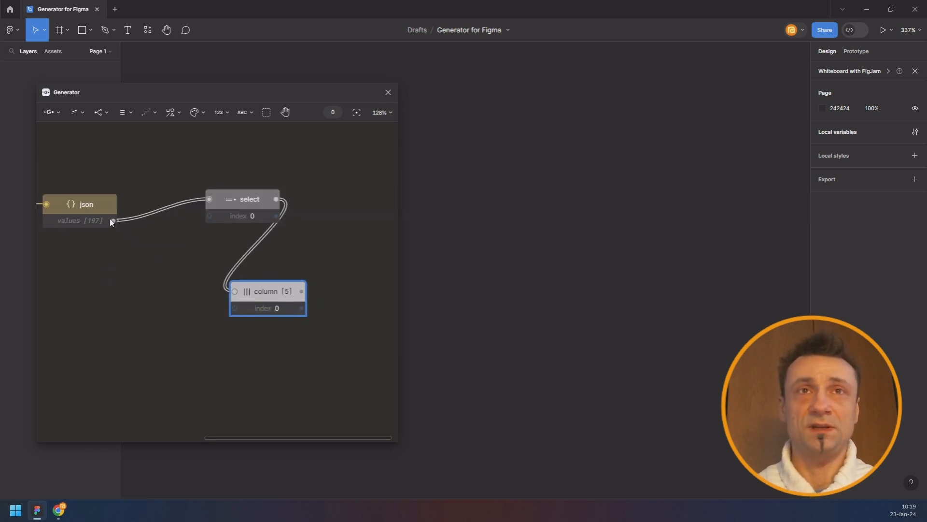
pyautogui.moveTo(113, 220); pyautogui.dragTo(237, 293)
# - Add a List node after the select node, widen it to view the record's fields, and delete it
pyautogui.moveTo(242, 199); pyautogui.dragTo(229, 194)
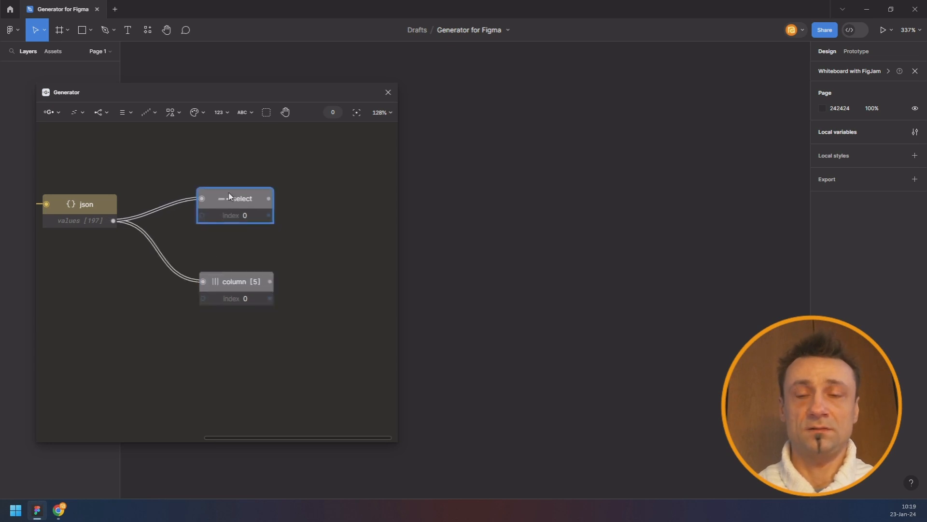
pyautogui.hotkey('ctrl', '/')
pyautogui.write('lis')
pyautogui.click(229, 193)
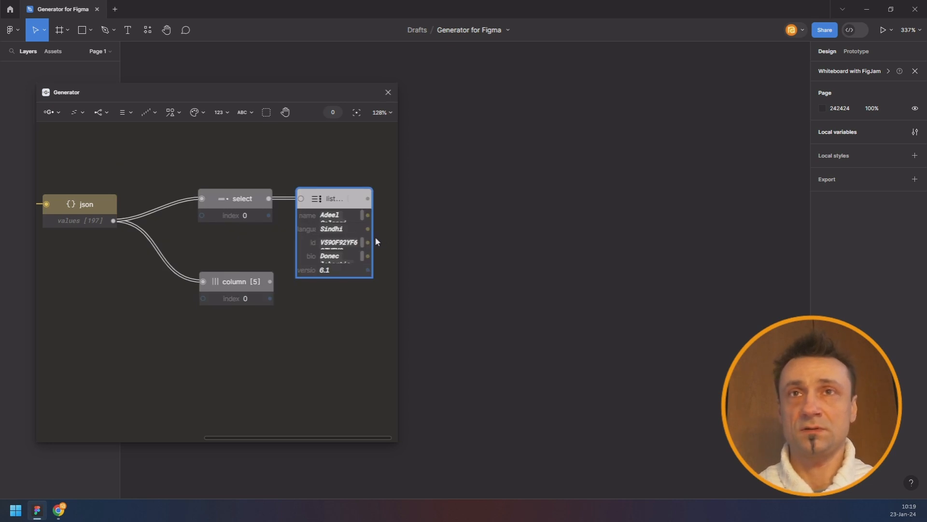
pyautogui.moveTo(373, 238); pyautogui.dragTo(400, 238)
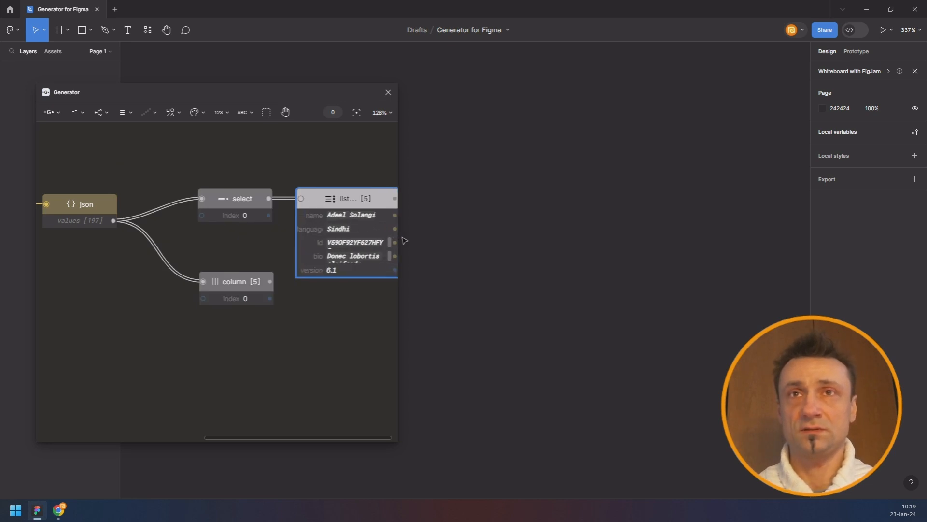
pyautogui.scroll(-3, 251, 198)
pyautogui.moveTo(251, 198); pyautogui.dragTo(267, 183)
pyautogui.press('Delete')
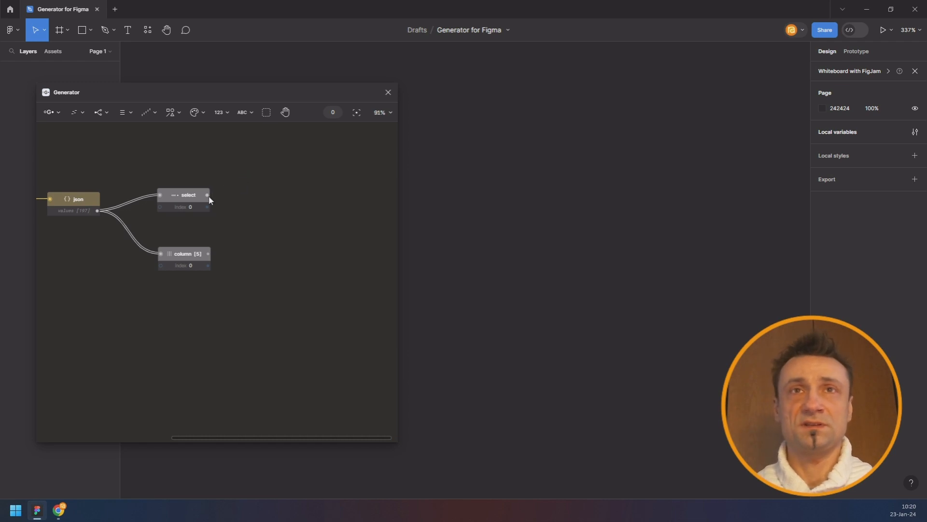
# - Add a Get list value names node connected to the select node's output
pyautogui.moveTo(190, 195); pyautogui.dragTo(201, 189)
pyautogui.click(99, 112)
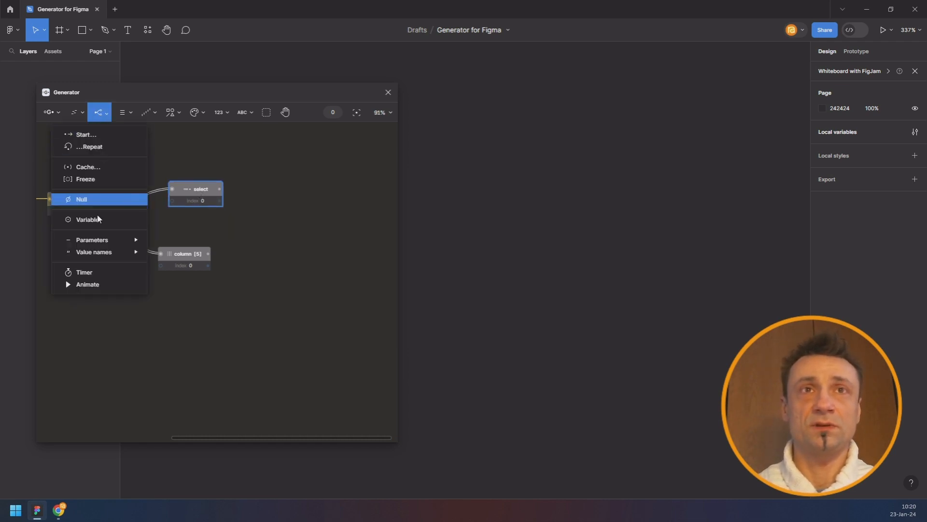
pyautogui.moveTo(100, 255)
pyautogui.click(201, 252)
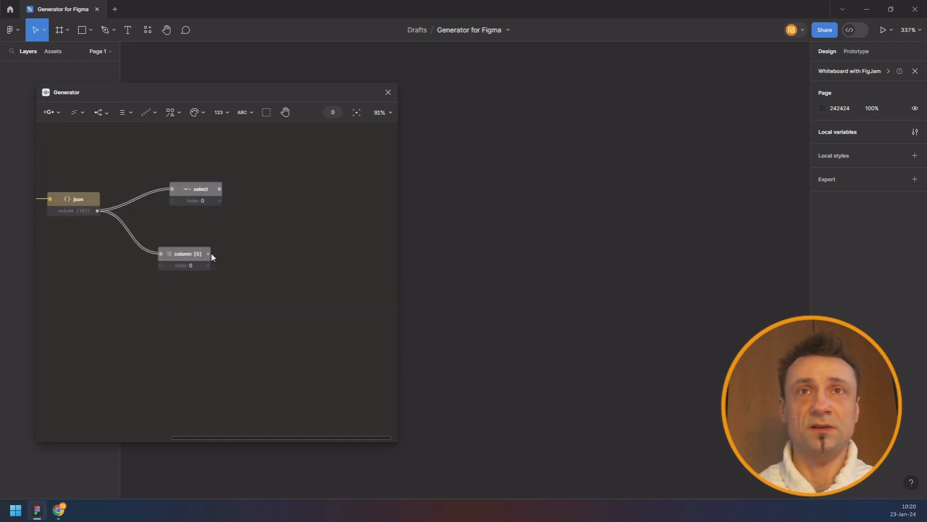
pyautogui.scroll(2, 265, 189)
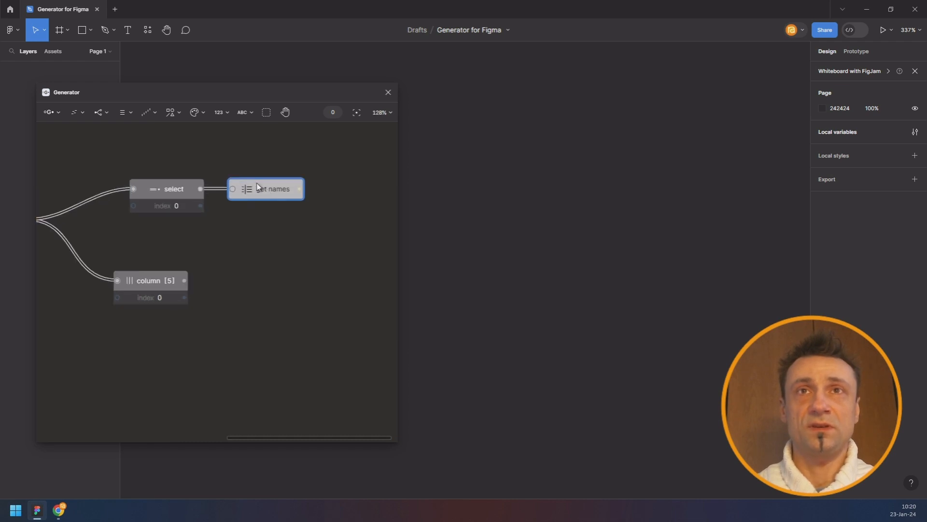
# - Add a List node connected to the get names node's output to display the field names
pyautogui.hotkey('ctrl', '/')
pyautogui.write('list')
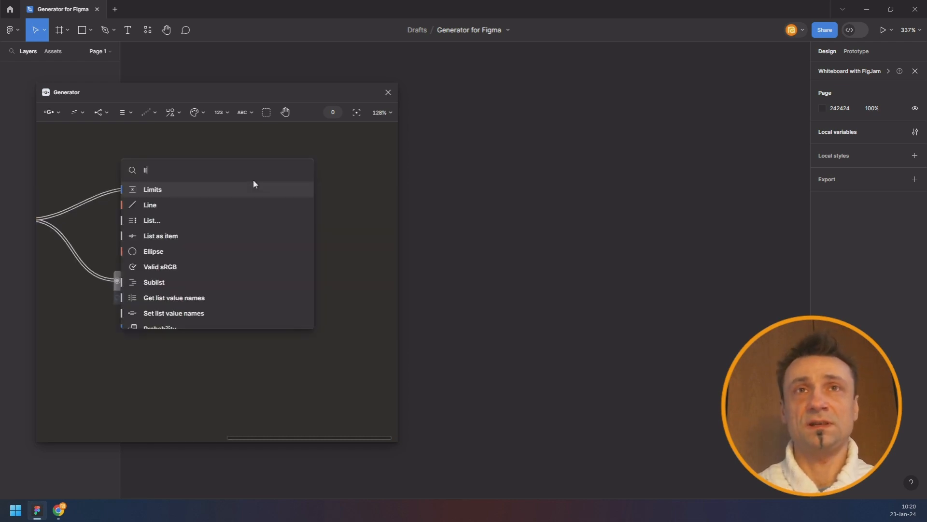
pyautogui.press('Return')
pyautogui.moveTo(241, 139); pyautogui.dragTo(157, 129)
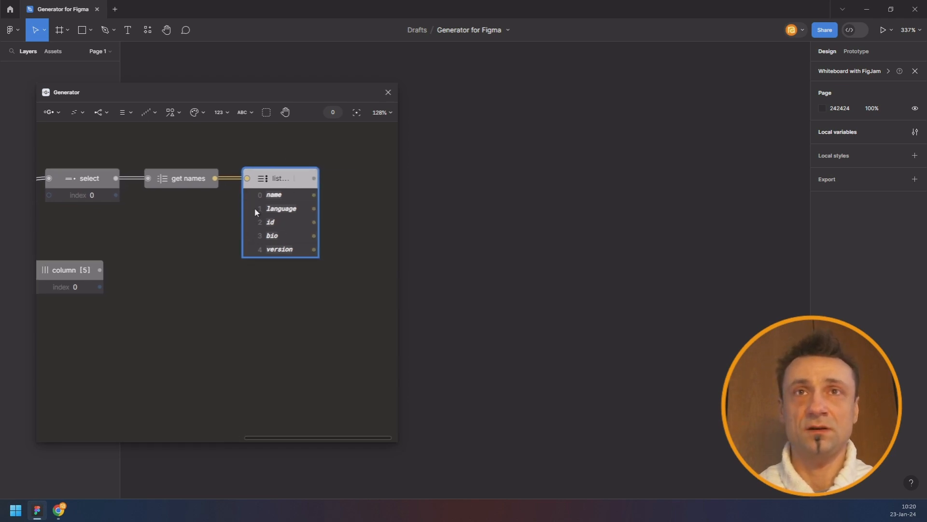
# - Set the column node's index to 1 and reposition the node below the select node
pyautogui.moveTo(132, 232); pyautogui.dragTo(162, 222)
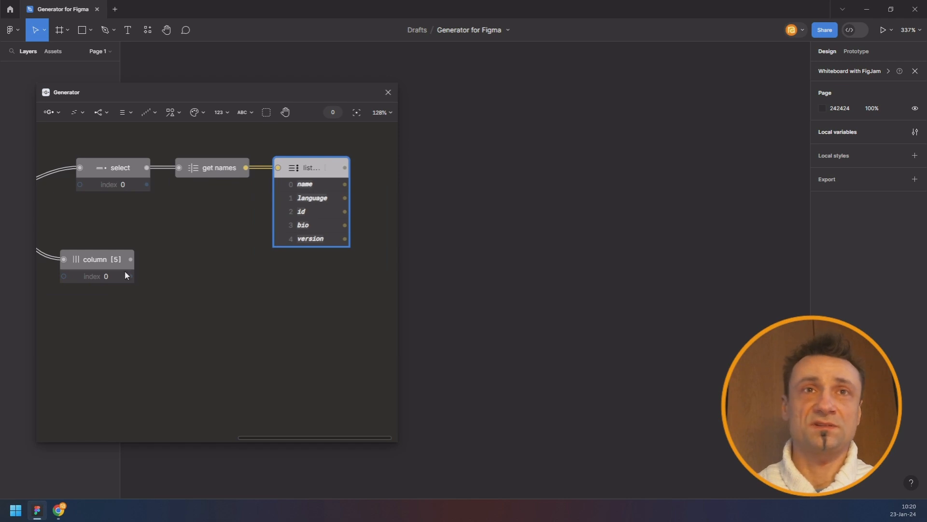
pyautogui.click(102, 277)
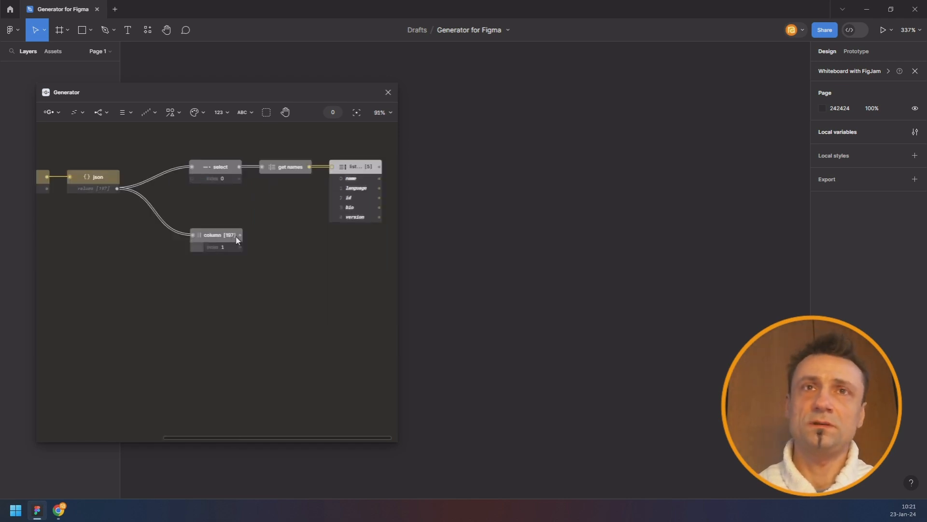
pyautogui.scroll(-2, 241, 236)
pyautogui.moveTo(220, 234); pyautogui.dragTo(203, 220)
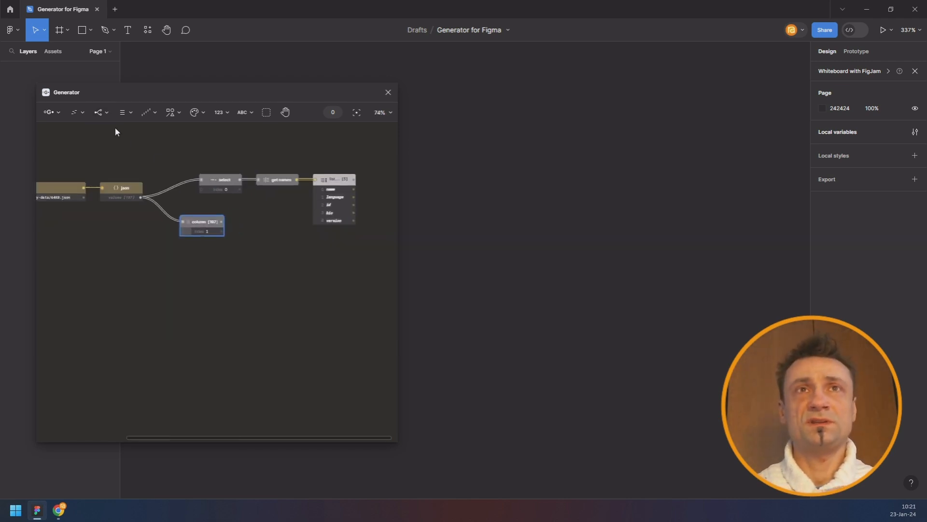
# - Add a Unique list function node connected to the column node's output
pyautogui.click(123, 113)
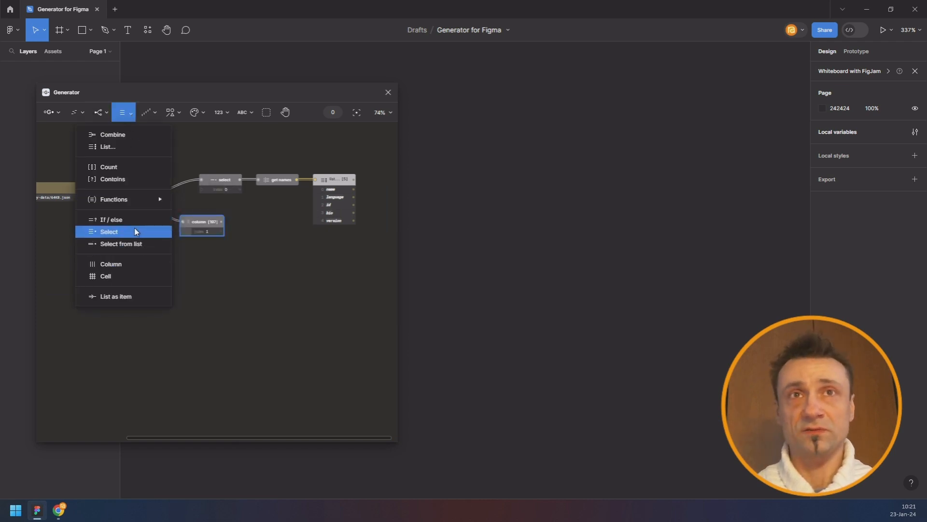
pyautogui.moveTo(154, 205)
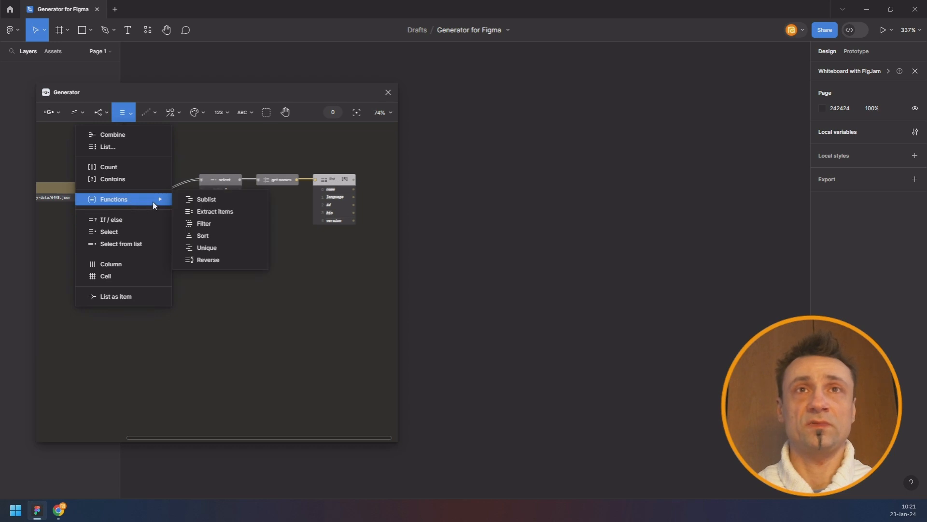
pyautogui.click(217, 248)
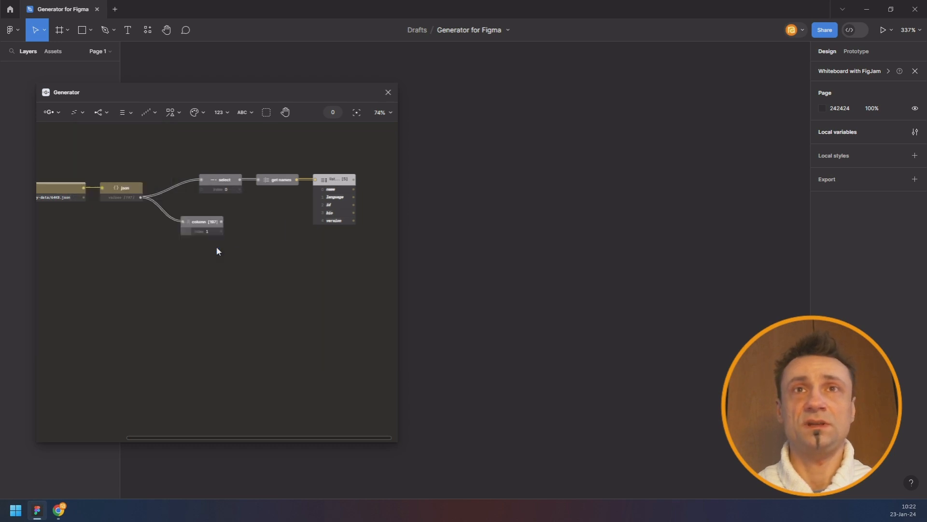
pyautogui.scroll(5, 279, 218)
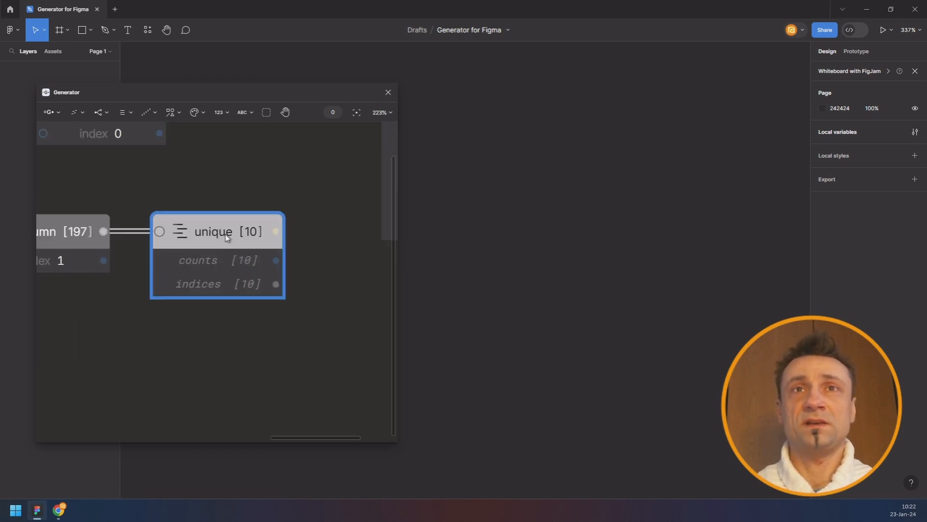
# - Select the column and unique nodes together and move them further below the select branch
pyautogui.moveTo(227, 198); pyautogui.dragTo(104, 230)
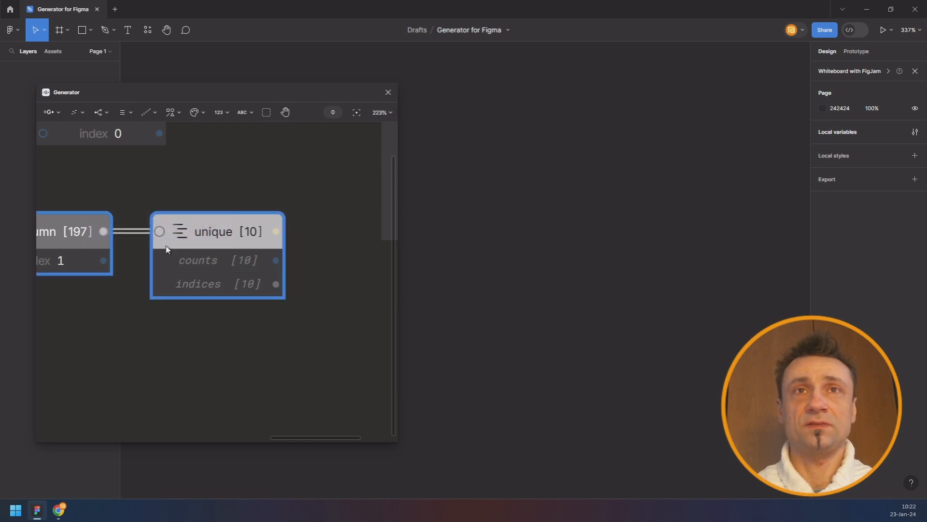
pyautogui.moveTo(197, 241); pyautogui.dragTo(110, 383)
pyautogui.moveTo(240, 306); pyautogui.dragTo(300, 192)
pyautogui.scroll(-4, 209, 213)
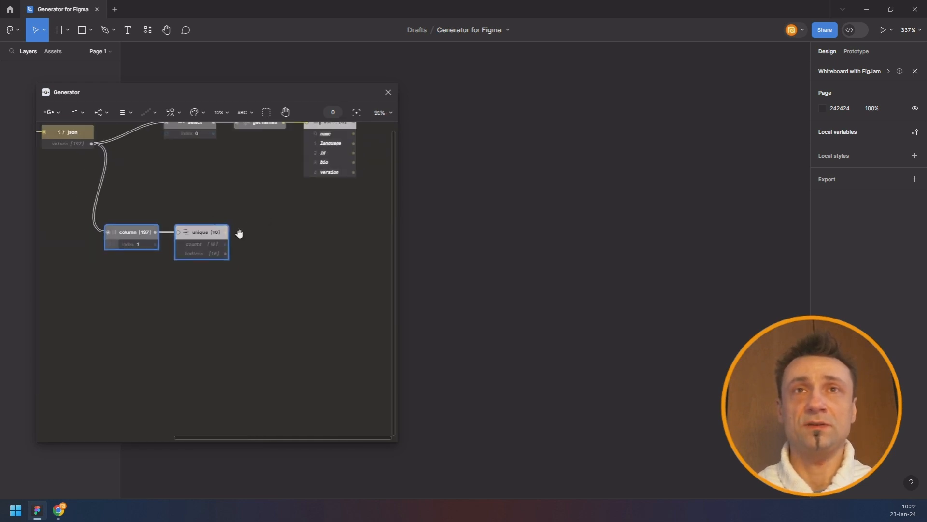
pyautogui.moveTo(239, 234); pyautogui.dragTo(208, 252)
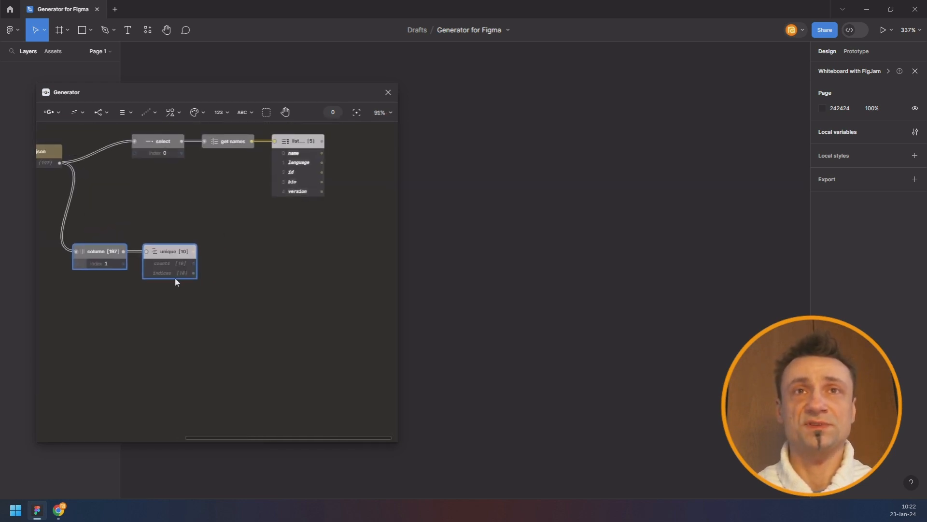
# - Add a List node, duplicate it, and connect the unique node's main output to one and its counts output to the other
pyautogui.click(122, 112)
pyautogui.click(126, 133)
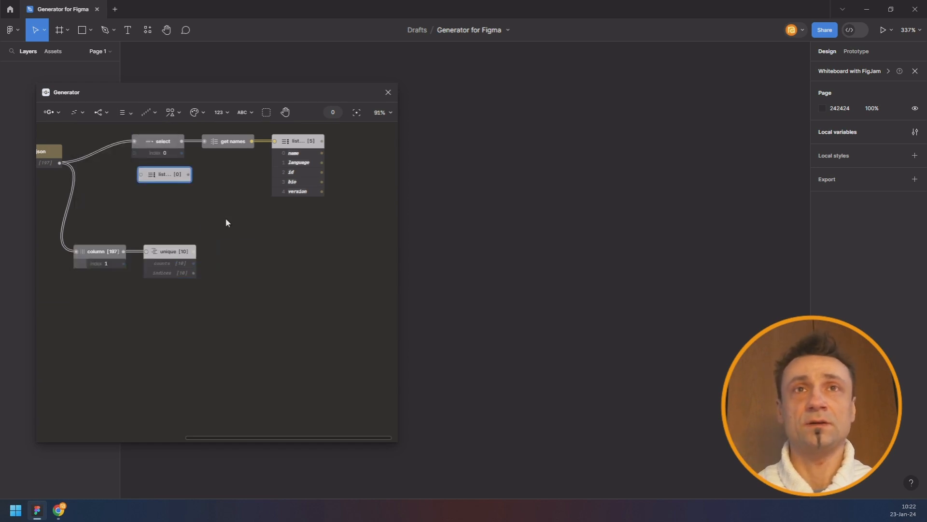
pyautogui.moveTo(257, 235); pyautogui.dragTo(276, 235)
pyautogui.hotkey('ctrl', 'd')
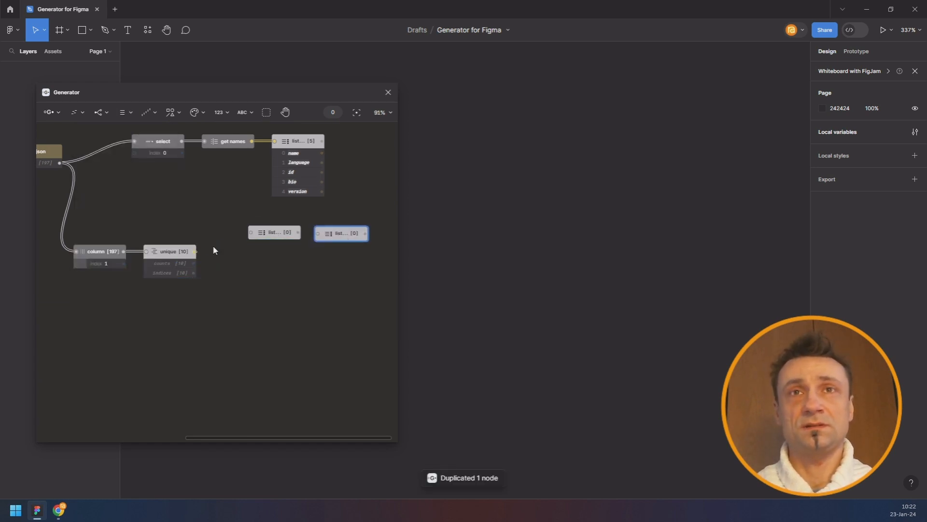
pyautogui.moveTo(194, 252); pyautogui.dragTo(251, 232)
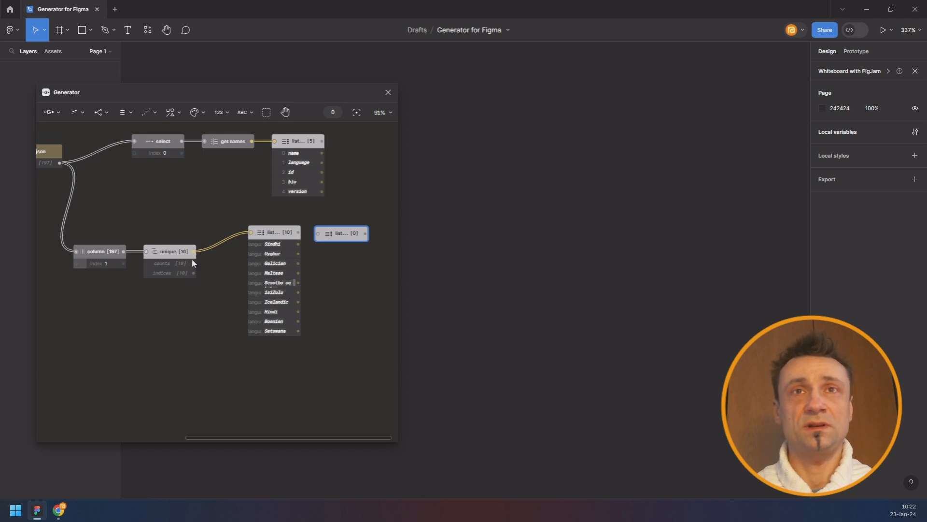
pyautogui.moveTo(193, 263); pyautogui.dragTo(331, 234)
# - Compare the unique languages with their counts, and delete both List nodes
pyautogui.scroll(4, 327, 235)
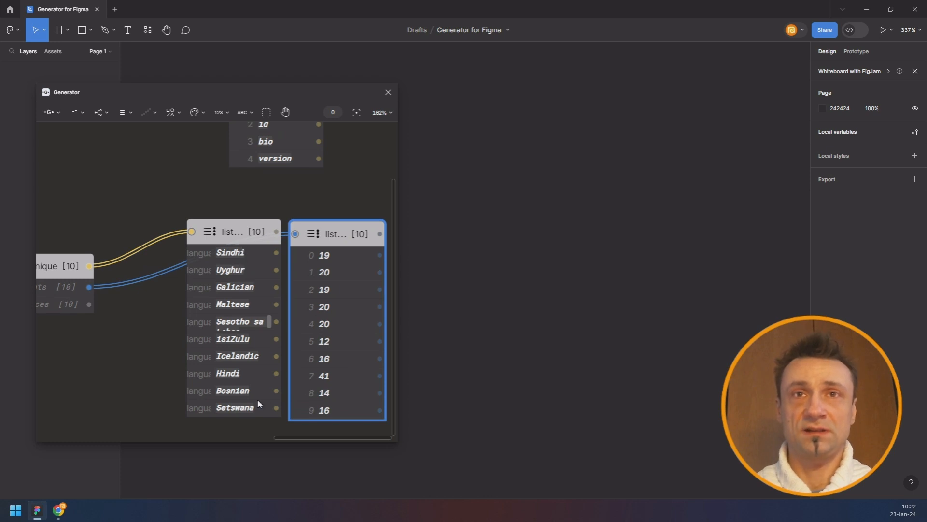
pyautogui.scroll(-3, 208, 202)
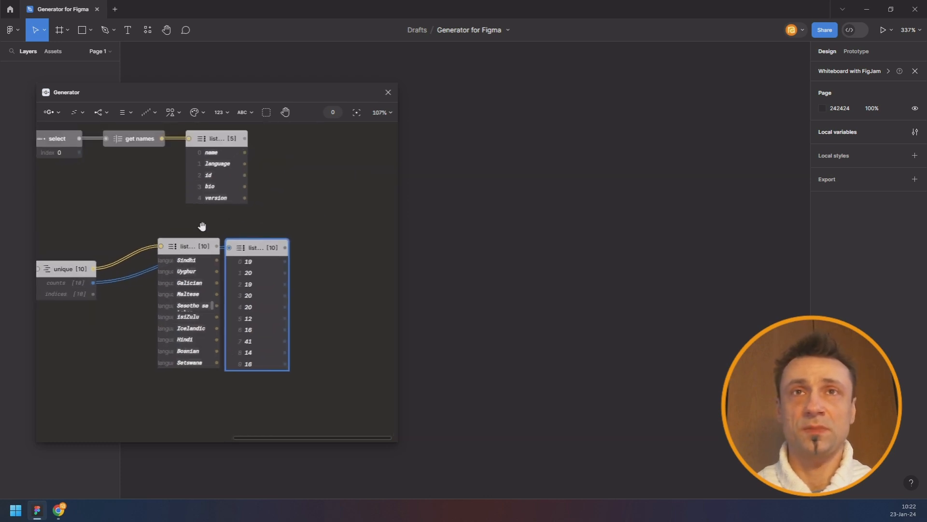
pyautogui.moveTo(161, 238); pyautogui.dragTo(248, 265)
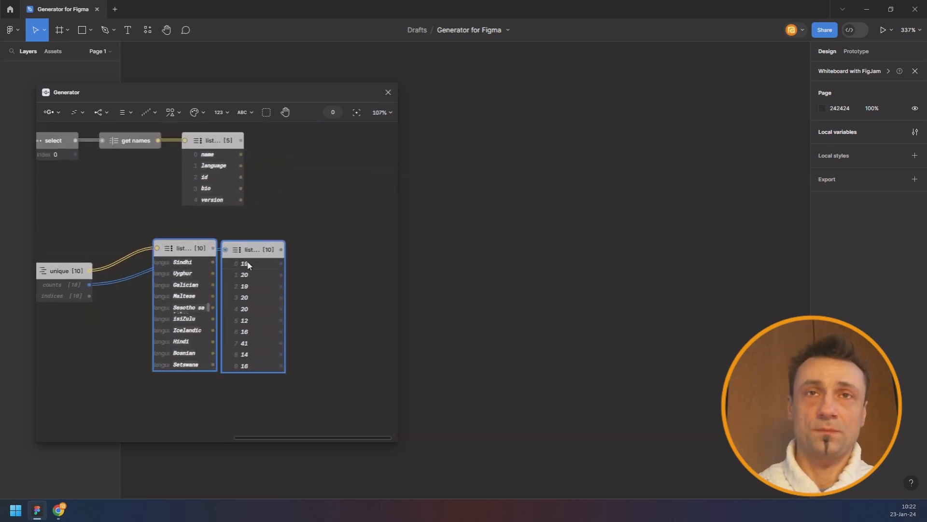
pyautogui.press('Delete')
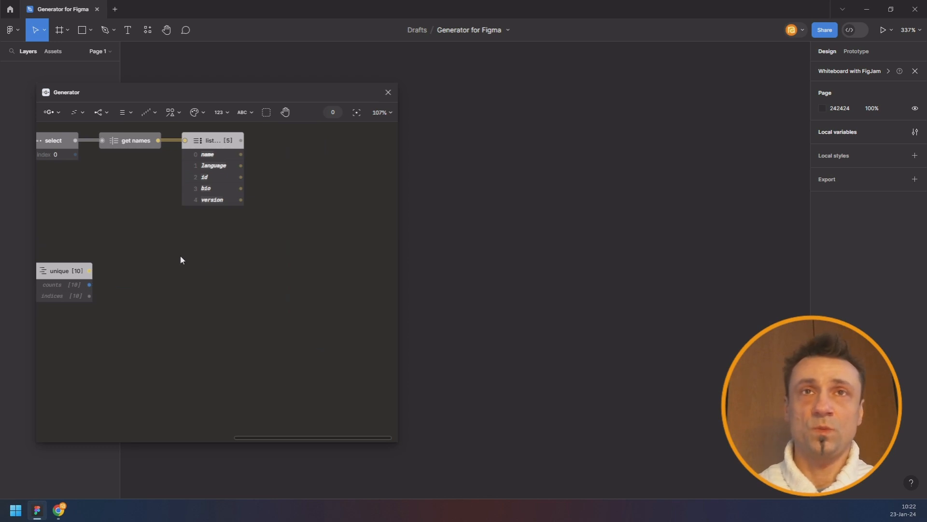
# - Add an Ellipse shape node in the empty area of the graph beyond the unique node
pyautogui.scroll(-2, 180, 254)
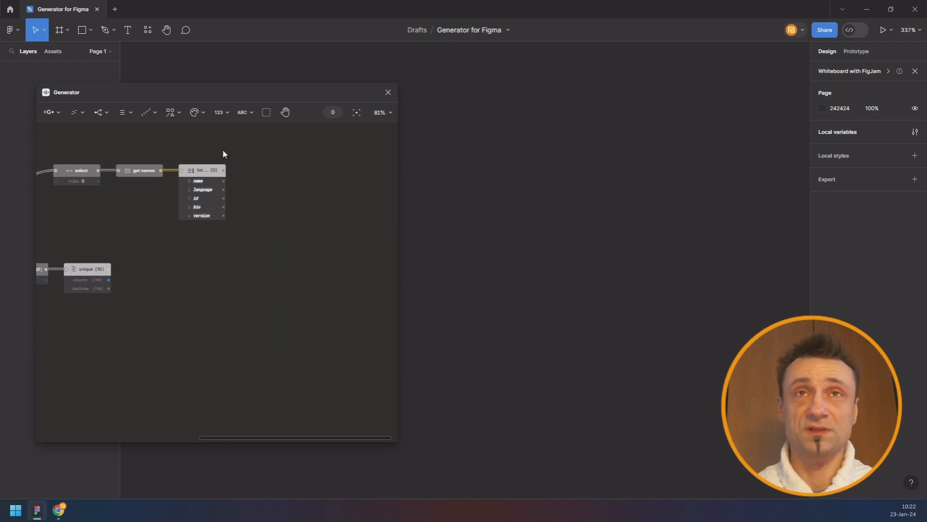
pyautogui.click(175, 114)
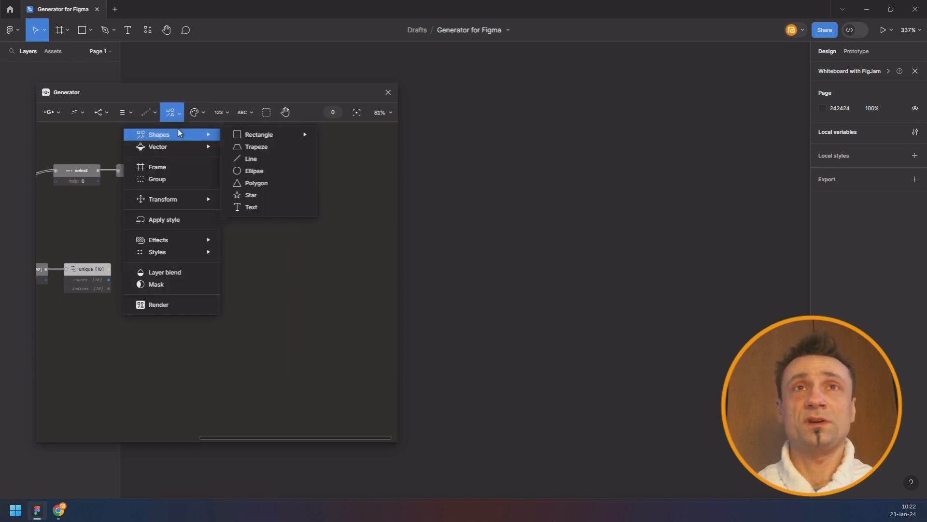
pyautogui.click(247, 170)
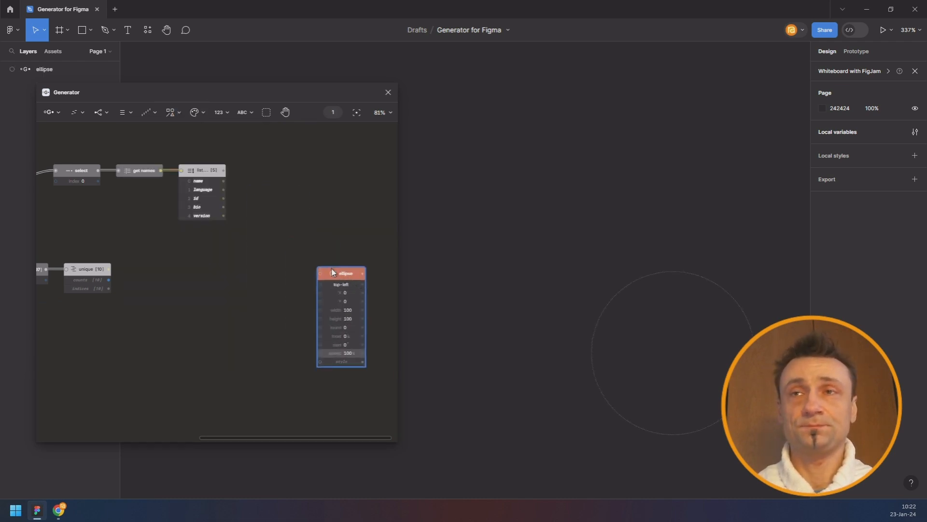
pyautogui.scroll(2, 333, 272)
# - Set the ellipse node's origin to center, its inner radius to 43% and its sweep to 30%
pyautogui.click(344, 292)
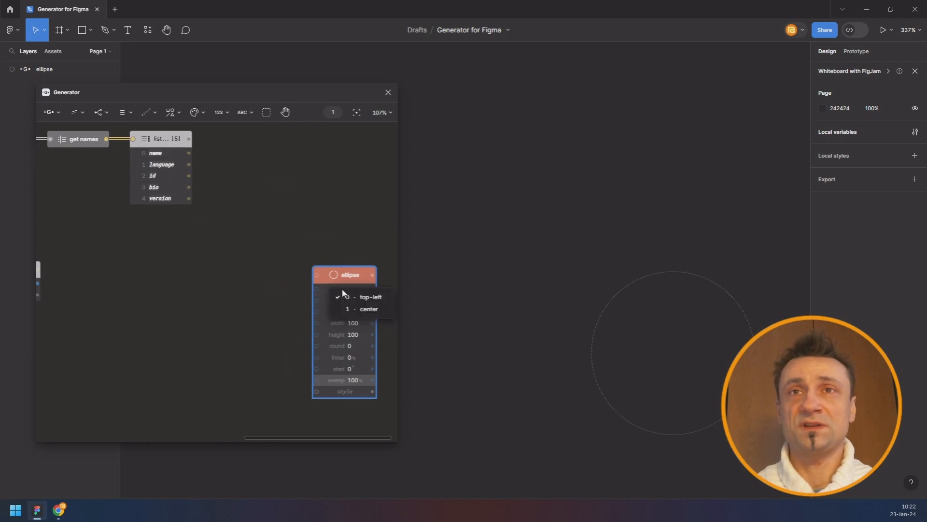
pyautogui.click(355, 308)
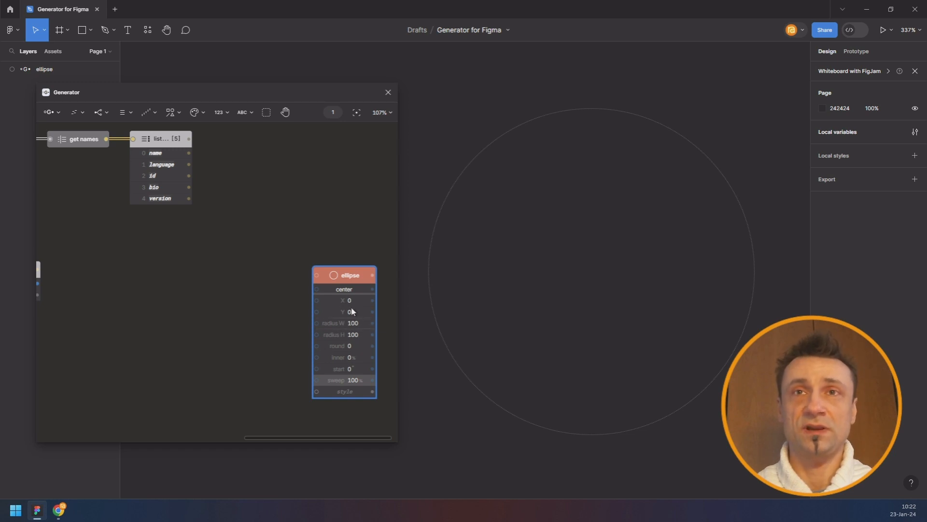
pyautogui.click(350, 289)
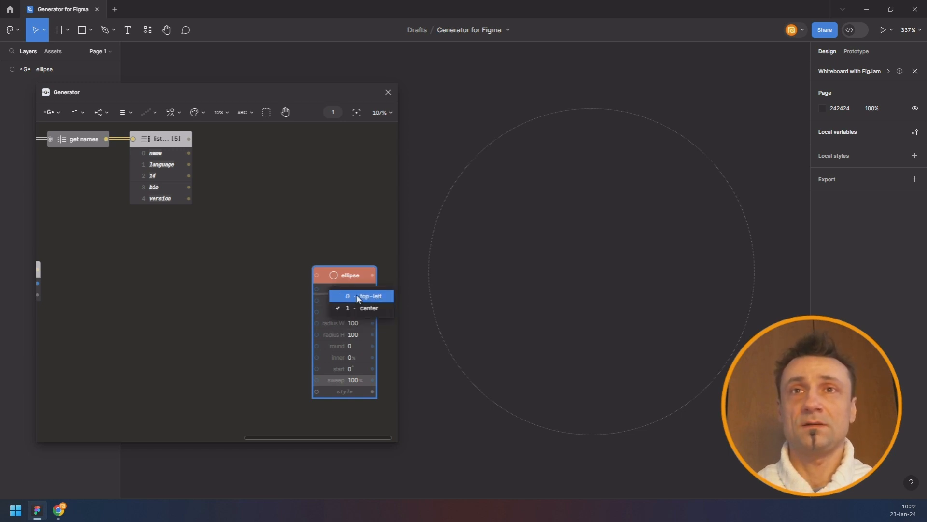
pyautogui.click(353, 295)
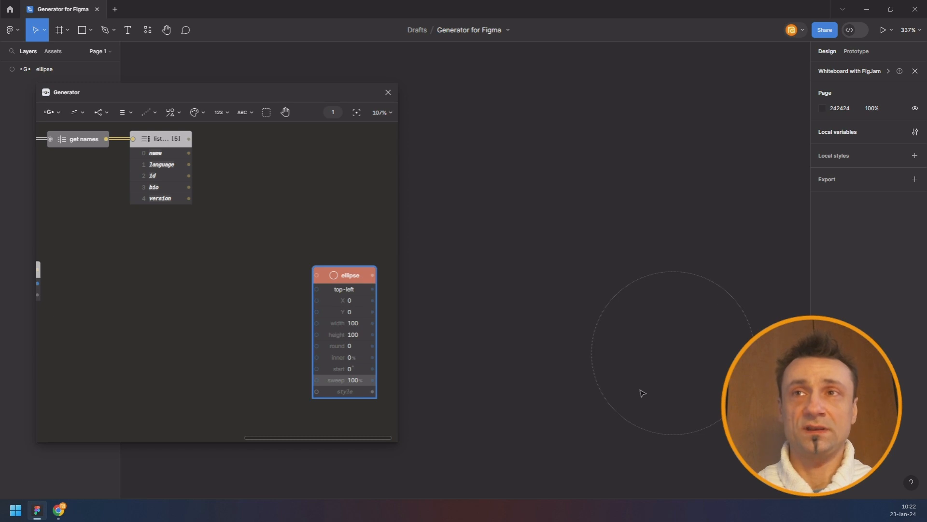
pyautogui.click(340, 289)
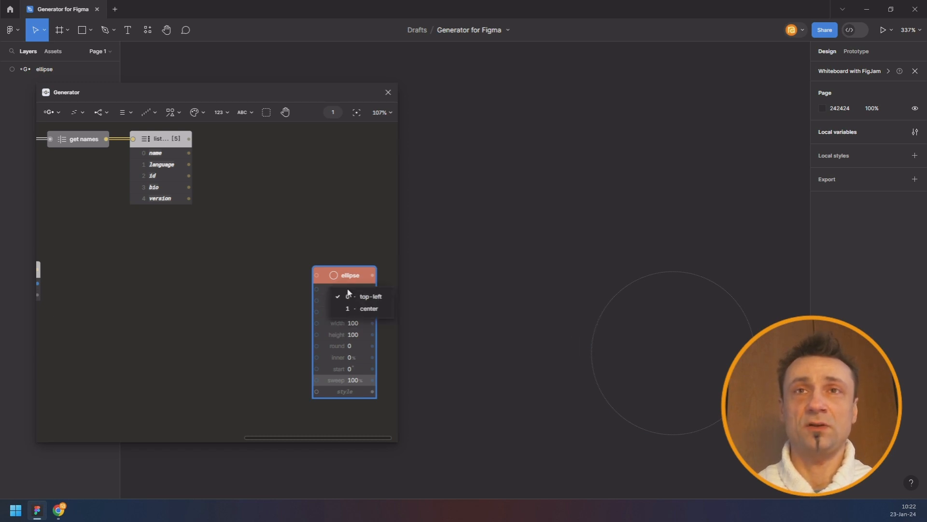
pyautogui.click(355, 307)
pyautogui.moveTo(339, 278); pyautogui.dragTo(308, 254)
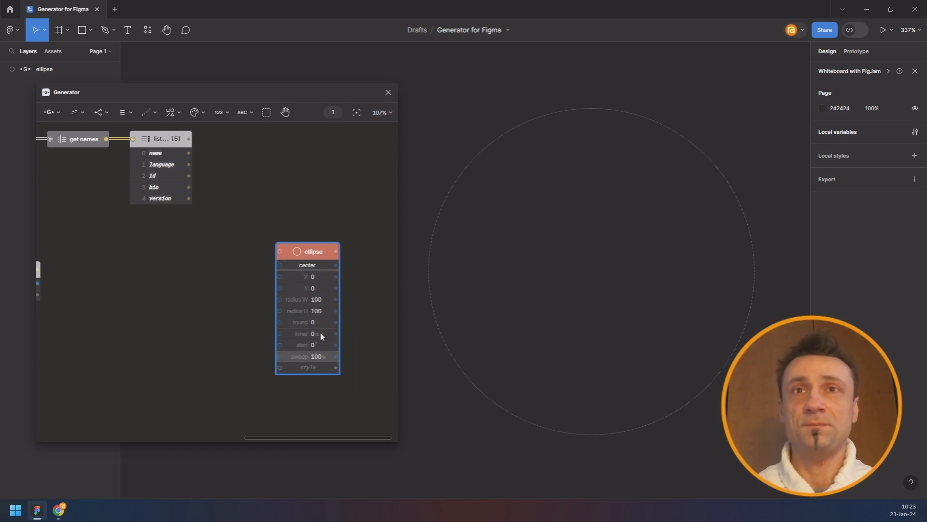
pyautogui.moveTo(335, 356); pyautogui.dragTo(303, 333)
# - Delete the select, get names and list nodes, and move the column and unique nodes up beside the json node
pyautogui.moveTo(179, 147); pyautogui.dragTo(337, 212)
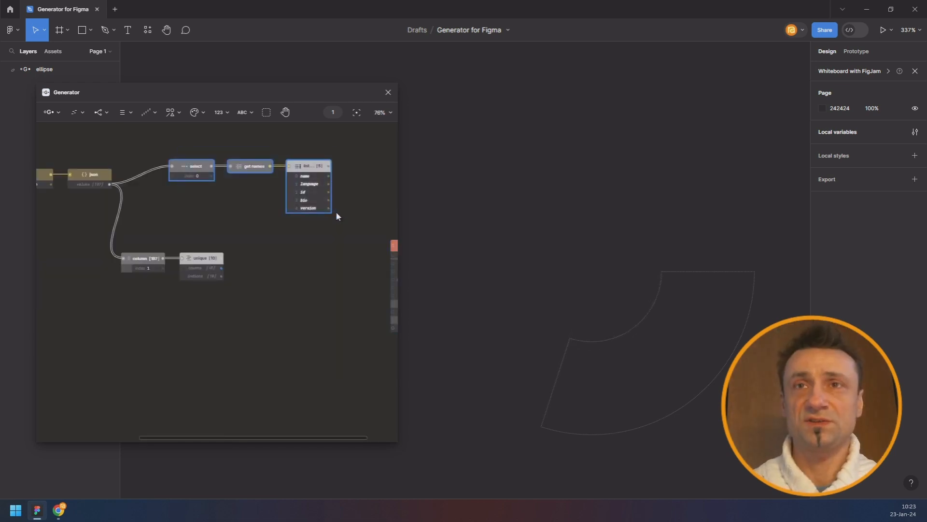
pyautogui.press('Delete')
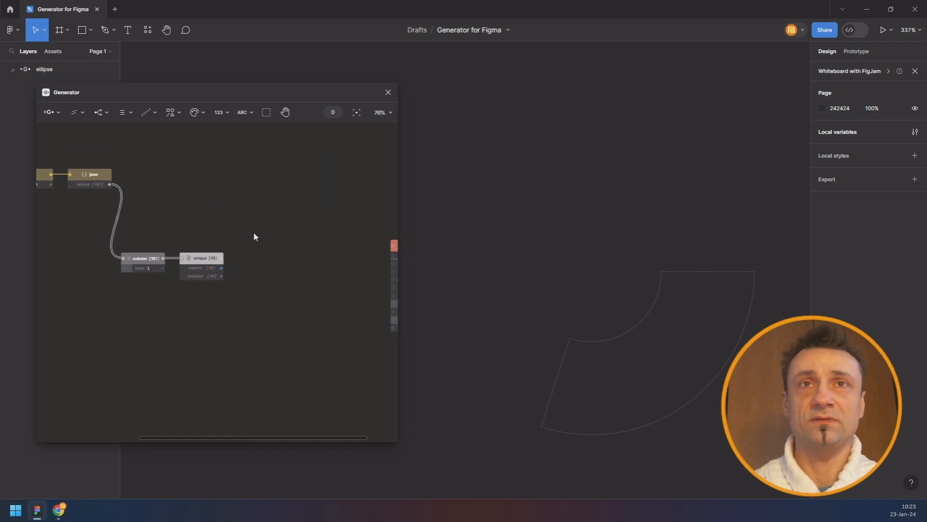
pyautogui.moveTo(253, 231); pyautogui.dragTo(115, 317)
pyautogui.moveTo(149, 256); pyautogui.dragTo(179, 180)
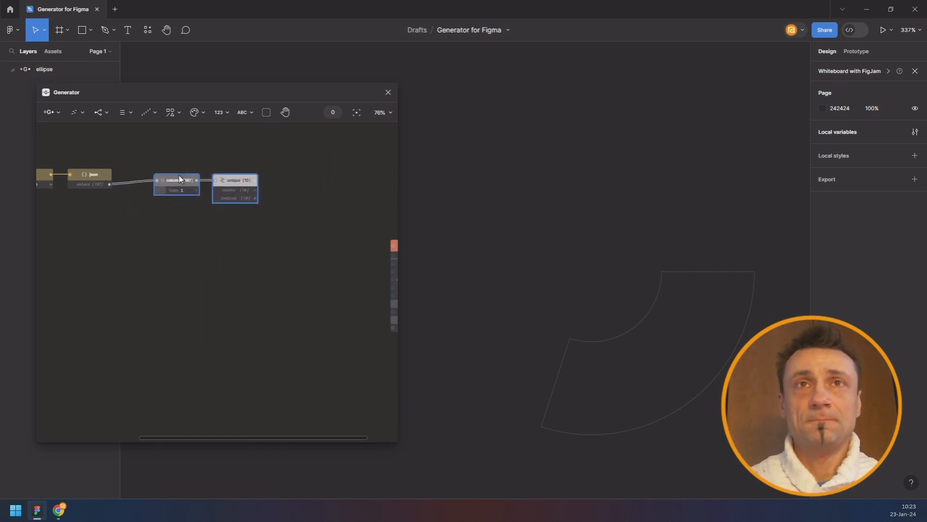
# - Move the ellipse node up and further away, roughly level with the column and unique nodes
pyautogui.scroll(-3, 168, 173)
pyautogui.hscroll(3, 234, 241)
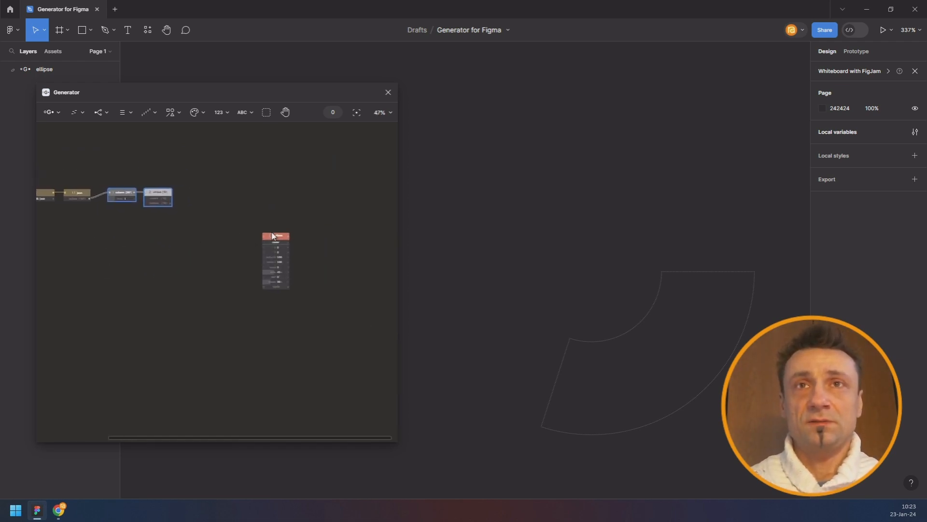
pyautogui.moveTo(272, 236); pyautogui.dragTo(333, 182)
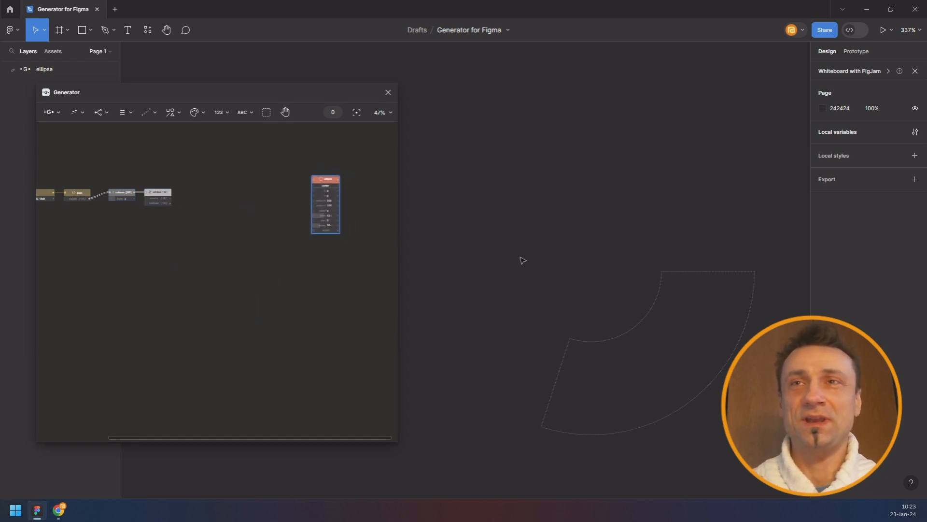
# - Add a Color node set to white and connect it to the ellipse node's style input
pyautogui.click(195, 112)
pyautogui.click(175, 134)
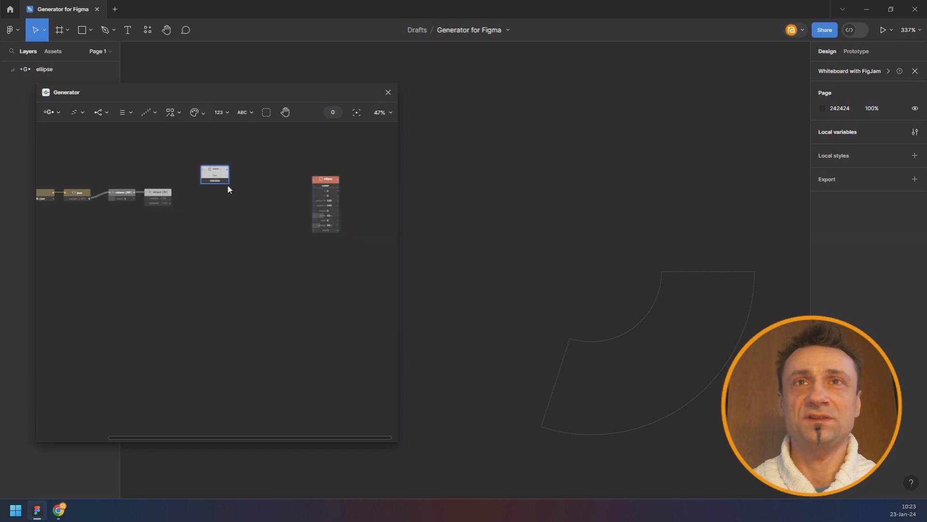
pyautogui.scroll(4, 255, 247)
pyautogui.click(255, 249)
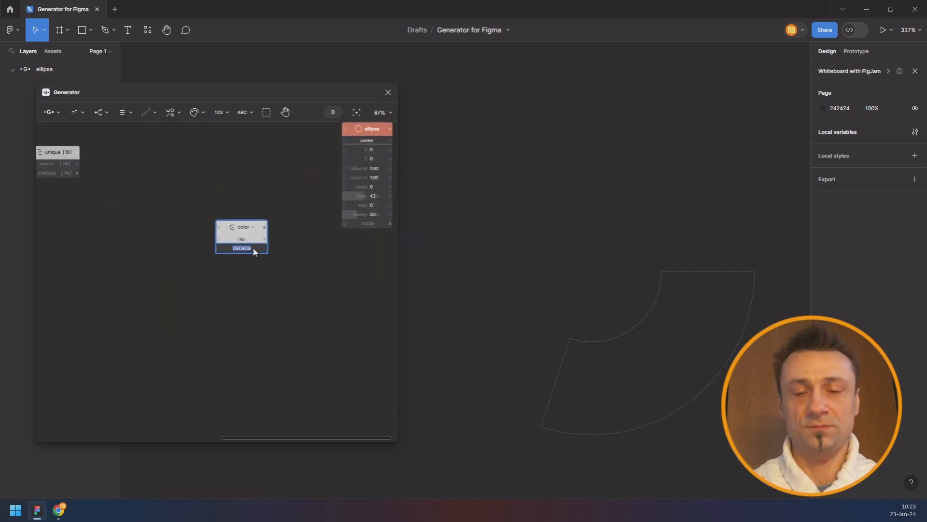
pyautogui.write('white')
pyautogui.press('Return')
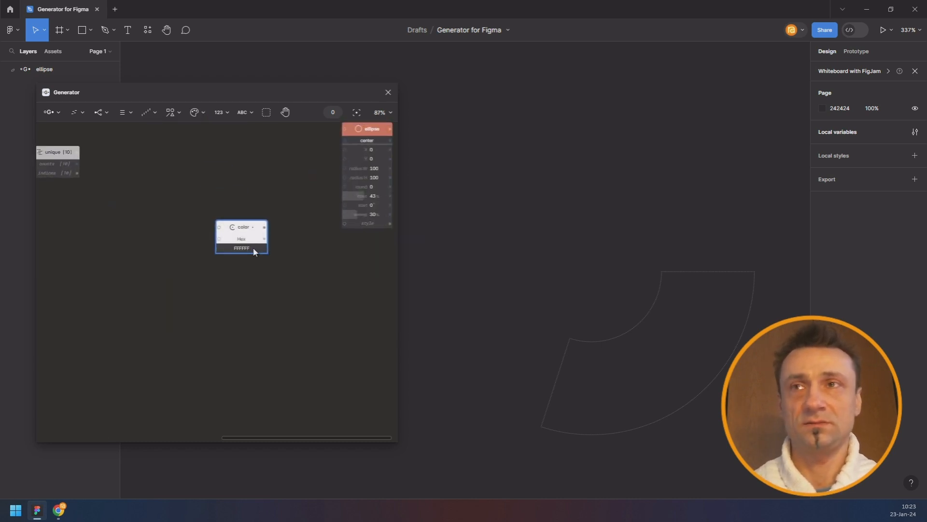
pyautogui.moveTo(265, 226); pyautogui.dragTo(309, 233)
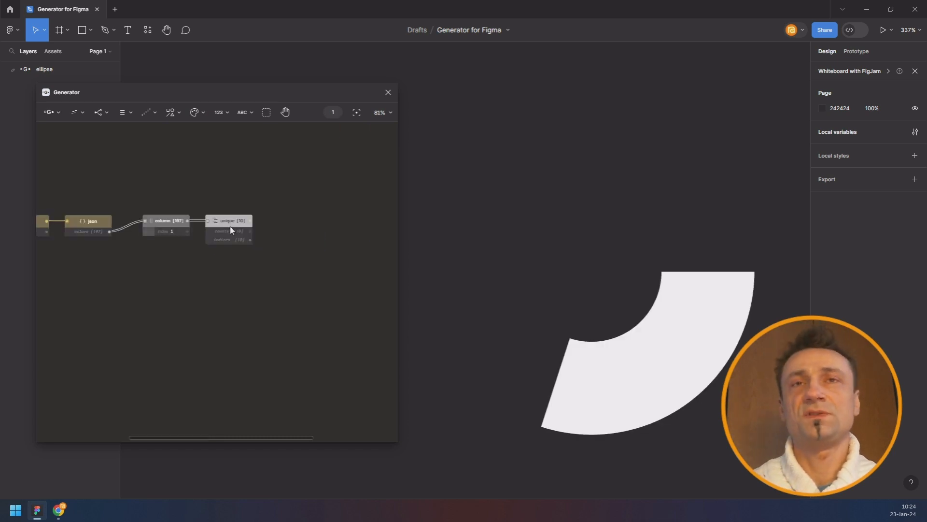
# - Move the unique node slightly above the level of the column node
pyautogui.moveTo(276, 224); pyautogui.dragTo(213, 219)
pyautogui.scroll(5, 195, 227)
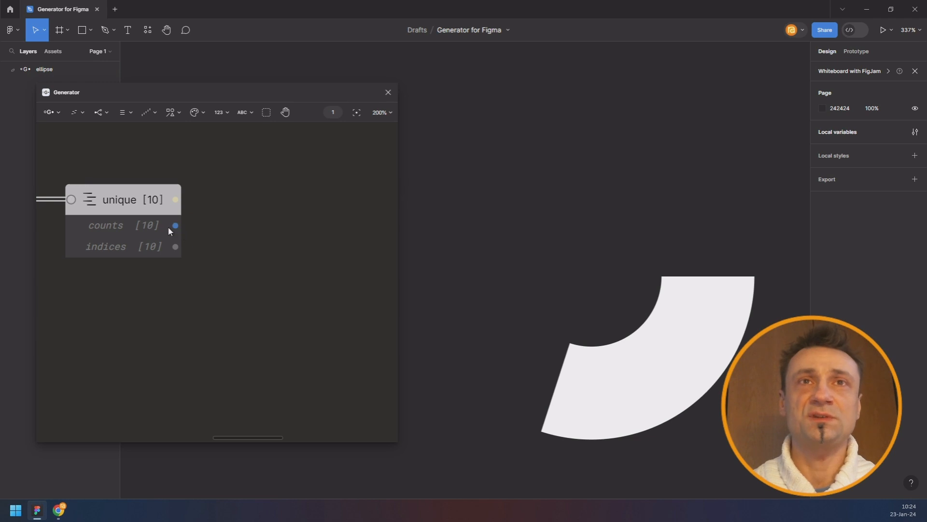
pyautogui.moveTo(143, 204); pyautogui.dragTo(163, 192)
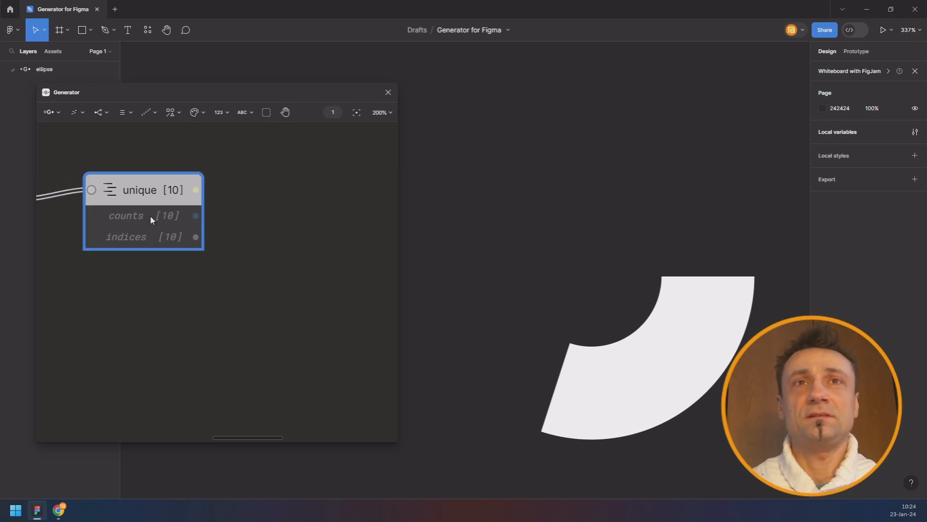
pyautogui.moveTo(162, 201); pyautogui.dragTo(146, 194)
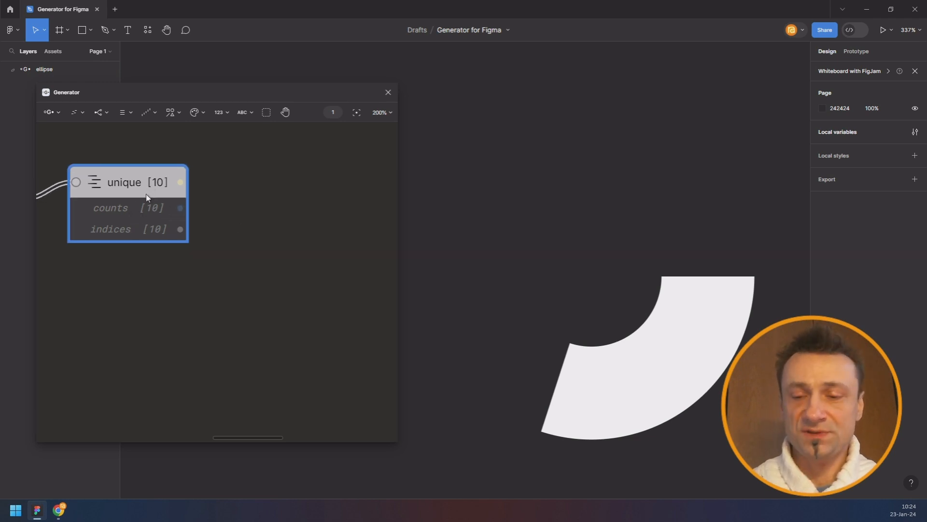
# - Add a Select from list node after the unique node and connect the unique node's counts output to it
pyautogui.hotkey('ctrl', '/')
pyautogui.write('sle')
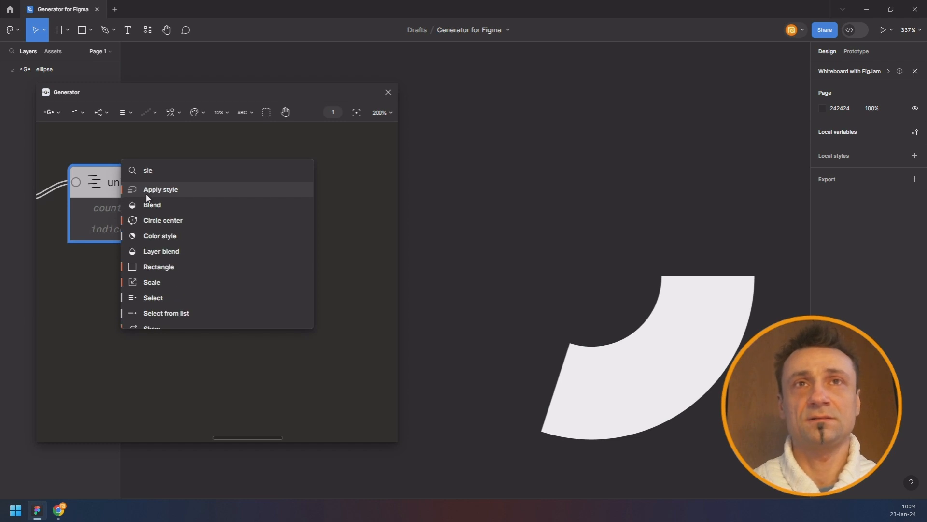
pyautogui.press('BackSpace')
pyautogui.press('BackSpace')
pyautogui.write('elect')
pyautogui.press('Down')
pyautogui.press('Return')
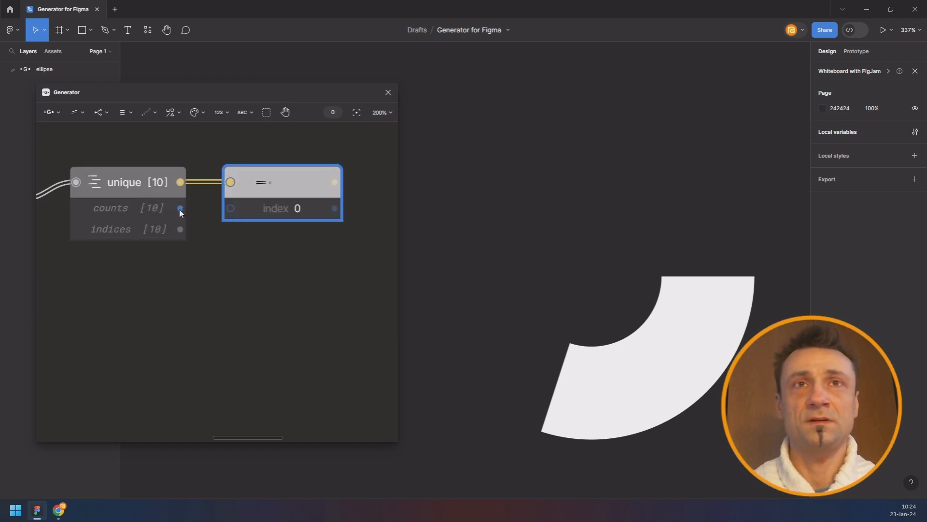
pyautogui.moveTo(231, 184); pyautogui.dragTo(230, 184)
pyautogui.moveTo(289, 188); pyautogui.dragTo(268, 224)
pyautogui.scroll(-3, 216, 209)
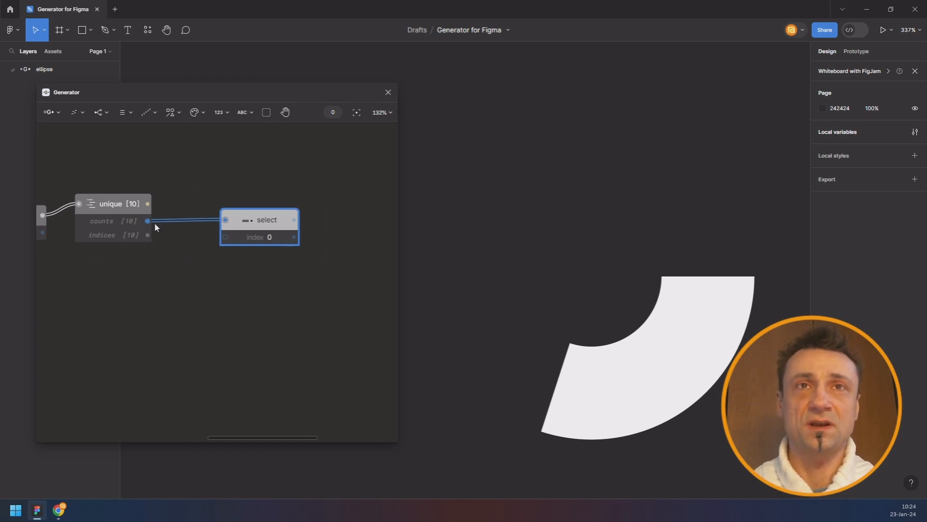
# - Add a Math node below the select node and connect the unique node's counts output to its input
pyautogui.click(224, 112)
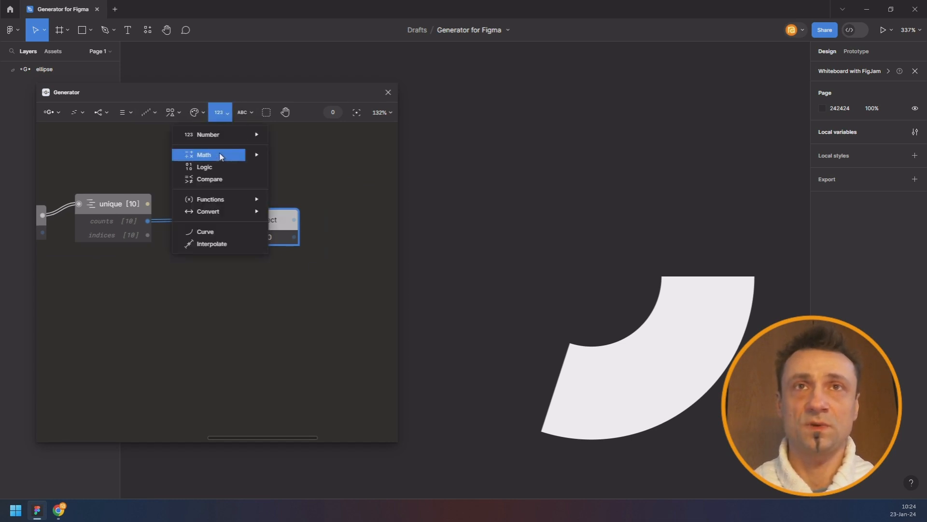
pyautogui.moveTo(222, 155)
pyautogui.click(289, 157)
pyautogui.moveTo(262, 186); pyautogui.dragTo(251, 283)
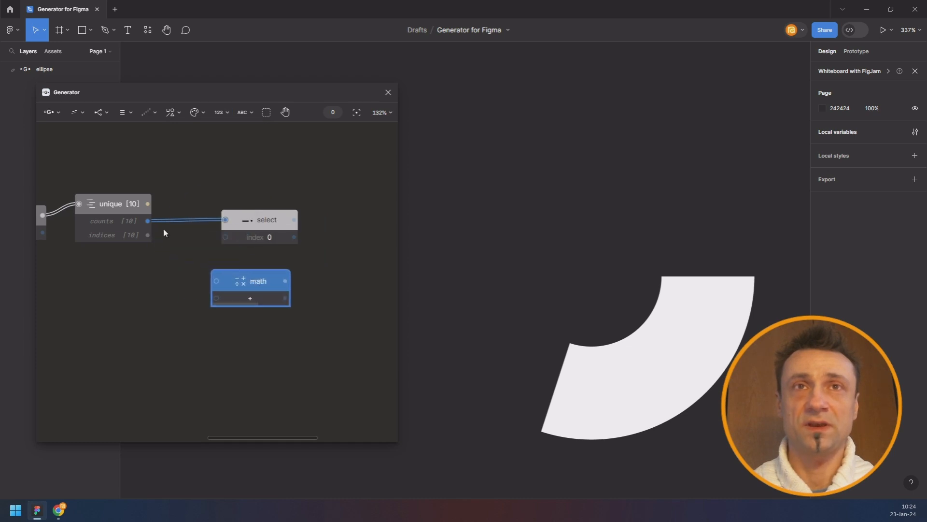
pyautogui.moveTo(148, 223); pyautogui.dragTo(264, 275)
# - Select the color and ellipse nodes together and move them much further away from the select and math nodes
pyautogui.moveTo(314, 196); pyautogui.dragTo(230, 194)
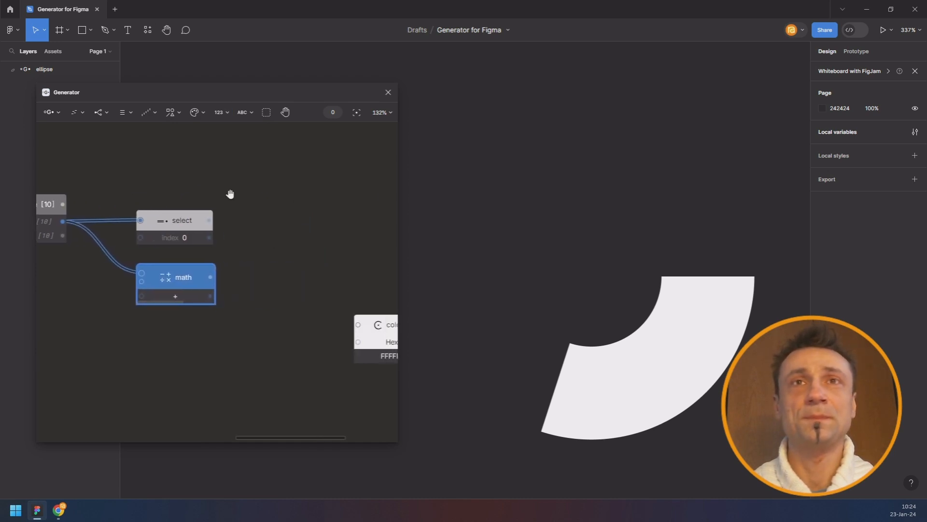
pyautogui.scroll(-3, 296, 273)
pyautogui.scroll(-1, 324, 279)
pyautogui.moveTo(324, 263); pyautogui.dragTo(228, 298)
pyautogui.moveTo(211, 215); pyautogui.dragTo(342, 409)
pyautogui.moveTo(295, 274); pyautogui.dragTo(372, 278)
pyautogui.scroll(-7, 242, 285)
pyautogui.moveTo(247, 273); pyautogui.dragTo(314, 293)
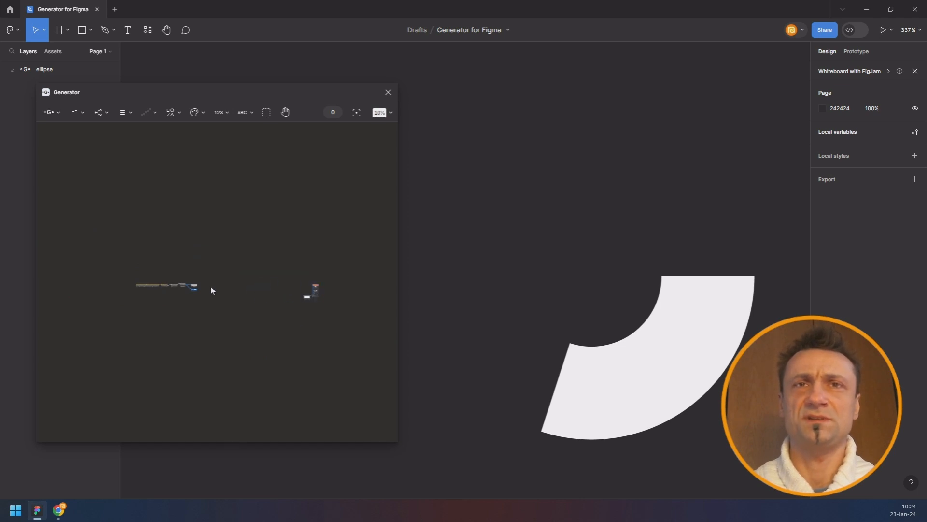
# - Add a second Math node and place it beyond the select and first math nodes
pyautogui.scroll(7, 211, 288)
pyautogui.scroll(2, 195, 293)
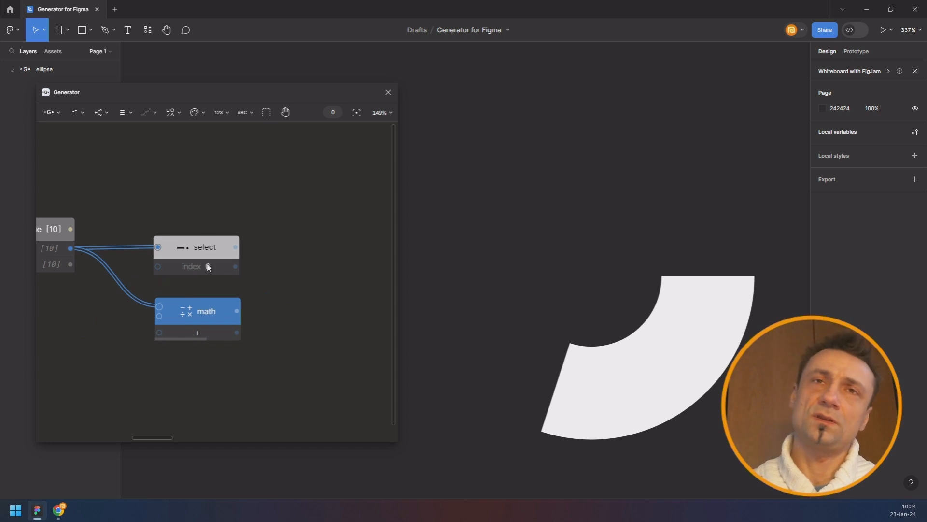
pyautogui.moveTo(279, 286); pyautogui.dragTo(221, 261)
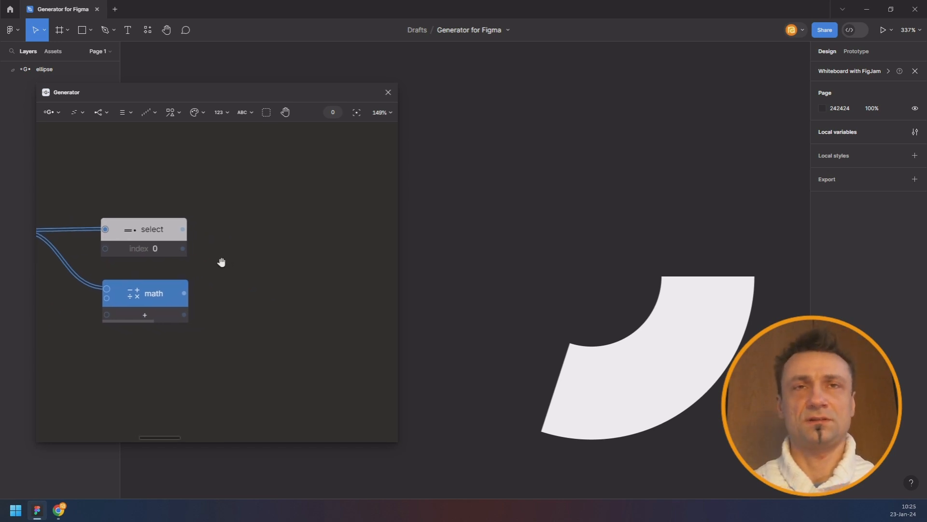
pyautogui.click(219, 112)
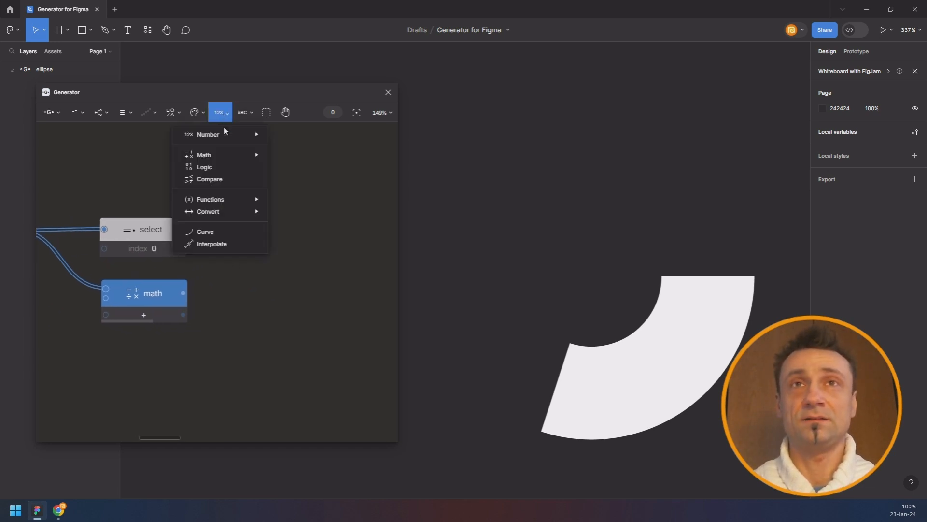
pyautogui.moveTo(242, 155)
pyautogui.click(307, 155)
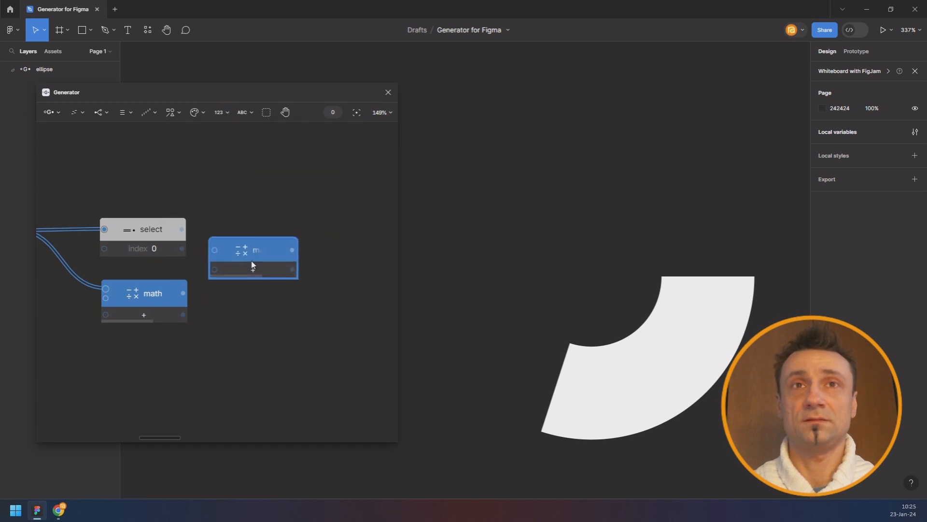
pyautogui.click(284, 251)
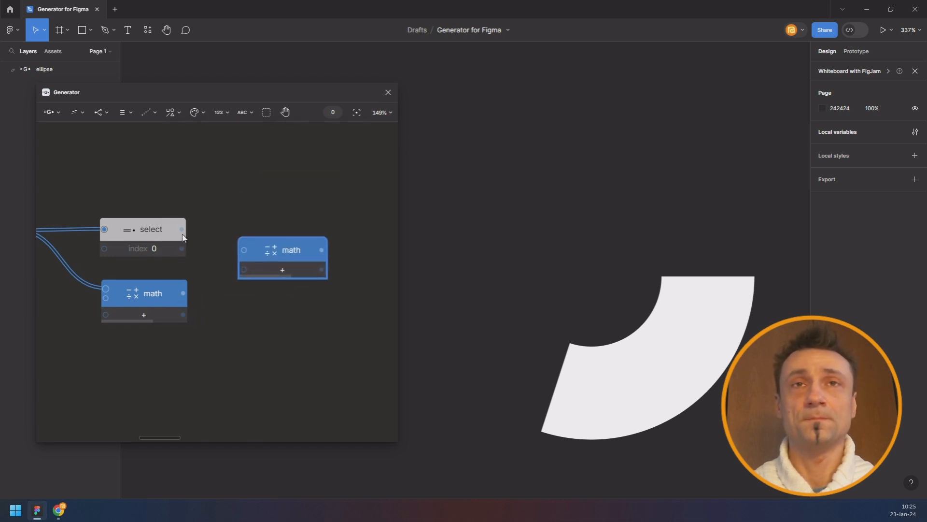
# - Set the second math node to division, dividing the select node's output by the first math node's sum
pyautogui.moveTo(203, 238); pyautogui.dragTo(244, 249)
pyautogui.click(285, 273)
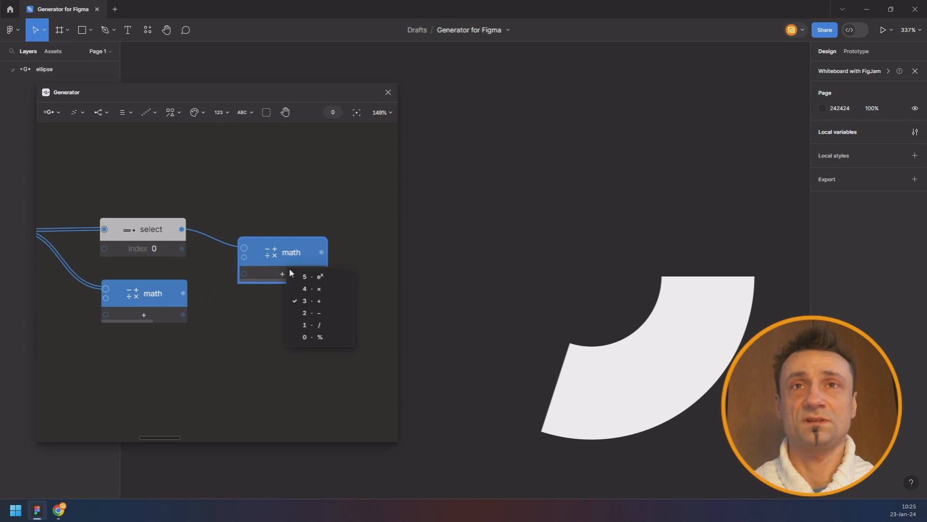
pyautogui.click(310, 326)
pyautogui.moveTo(183, 297); pyautogui.dragTo(245, 257)
pyautogui.scroll(-3, 189, 326)
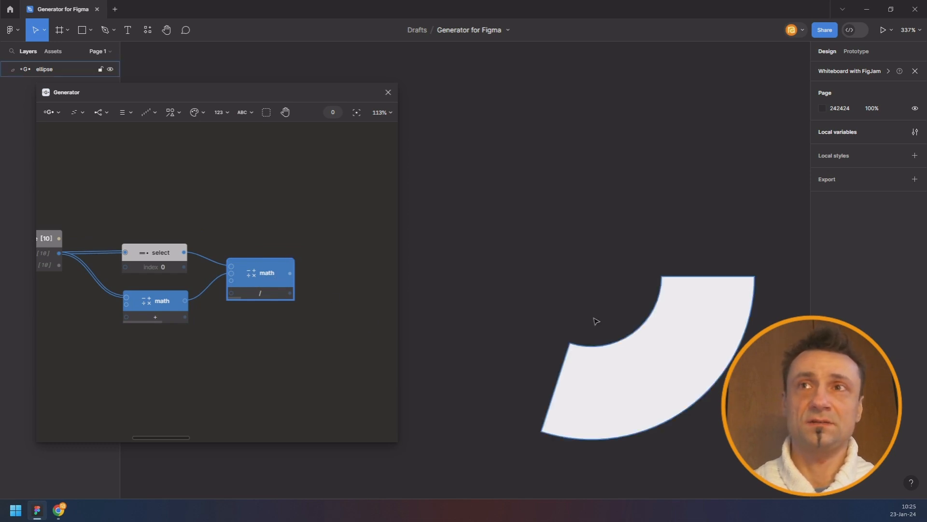
# - Switch the ellipse node's sweep from relative to absolute degrees and set it to 96°
pyautogui.scroll(-4, 256, 240)
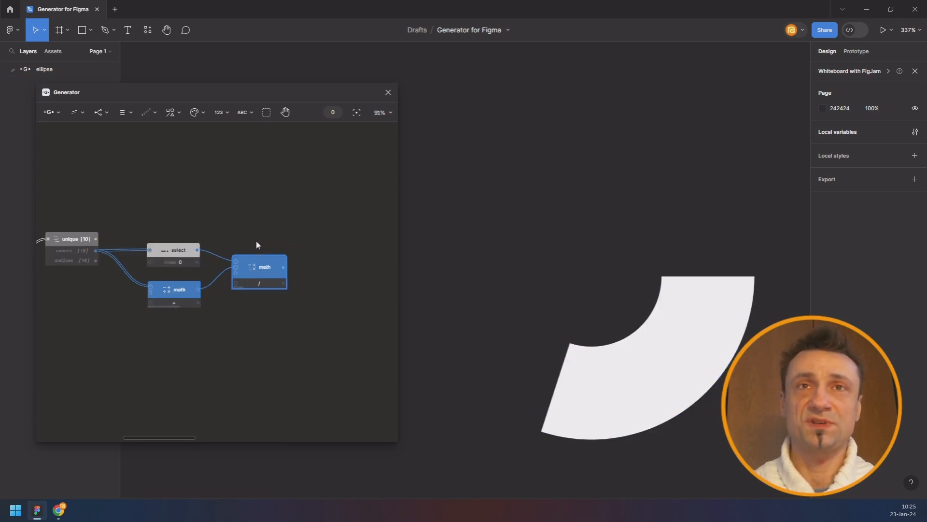
pyautogui.hscroll(10, 203, 188)
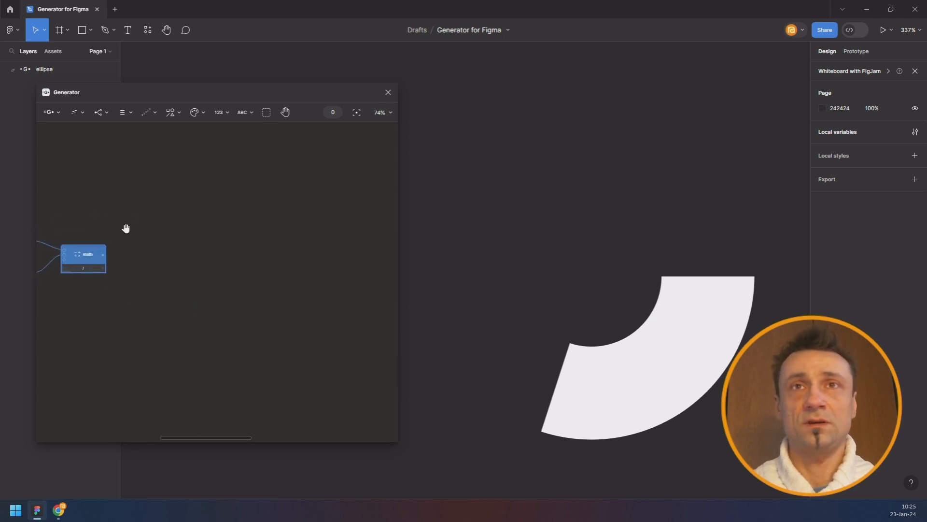
pyautogui.hscroll(3, 90, 230)
pyautogui.scroll(15, 190, 273)
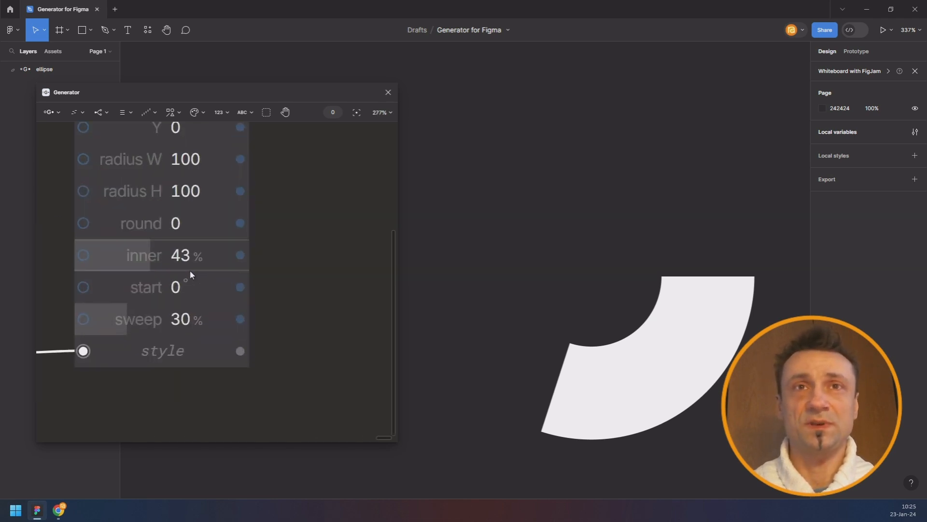
pyautogui.scroll(-7, 176, 293)
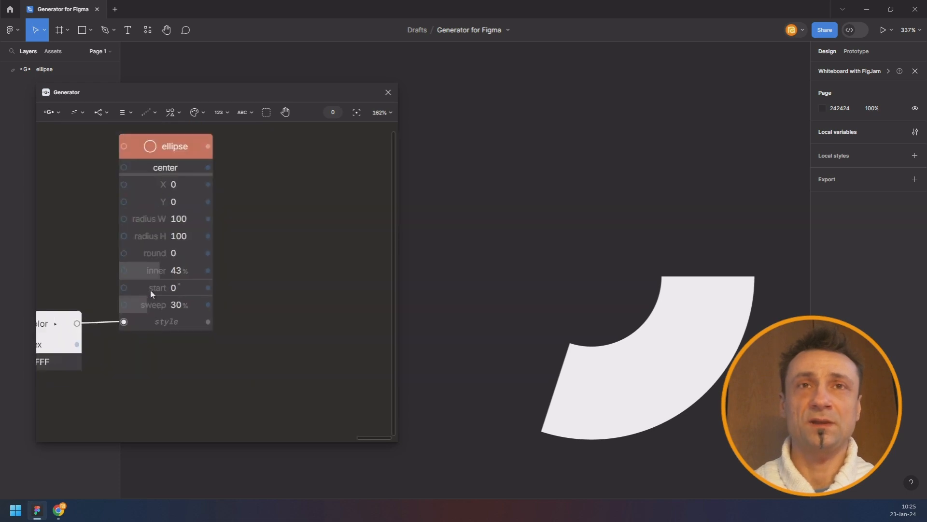
pyautogui.scroll(-3, 265, 259)
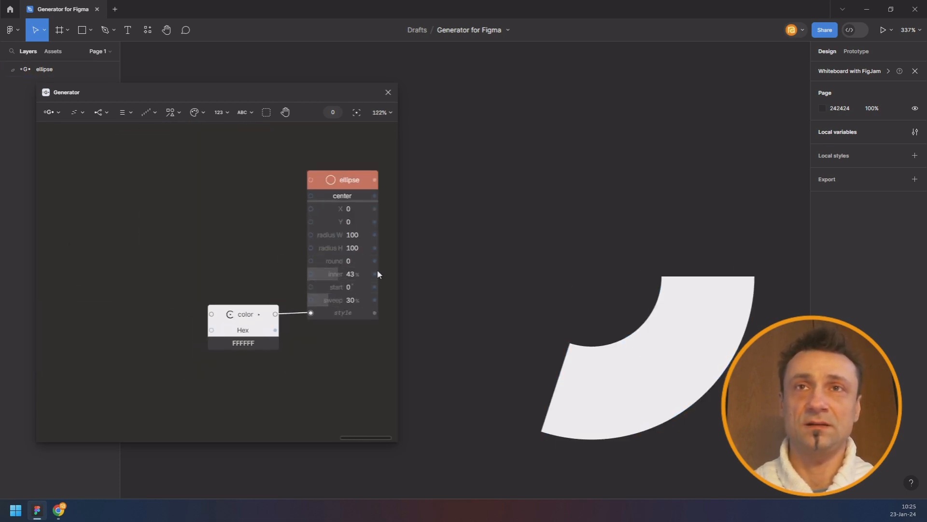
pyautogui.scroll(10, 380, 280)
pyautogui.rightClick(286, 327)
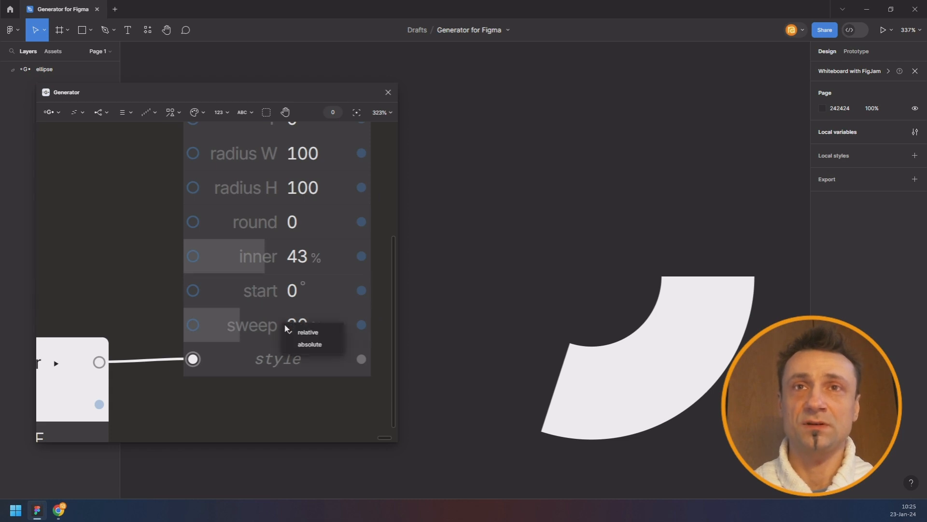
pyautogui.click(309, 343)
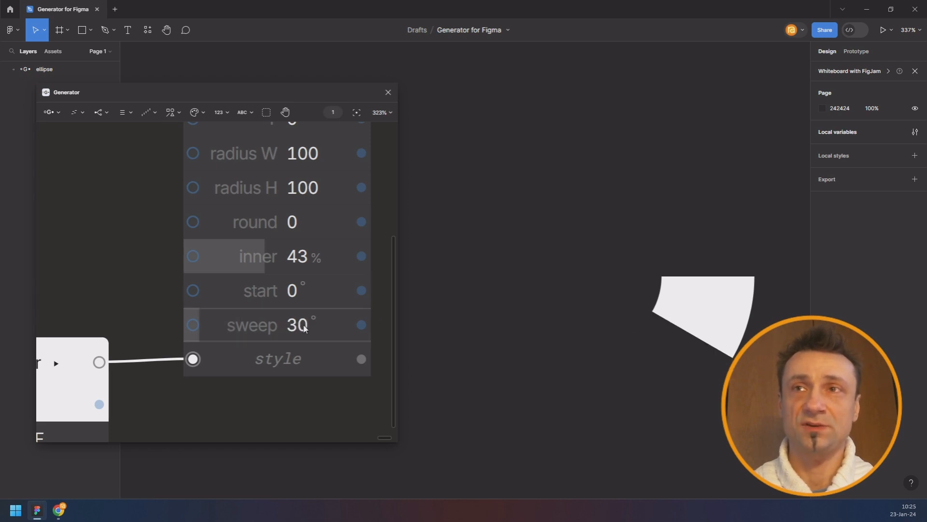
pyautogui.moveTo(286, 329); pyautogui.dragTo(317, 330)
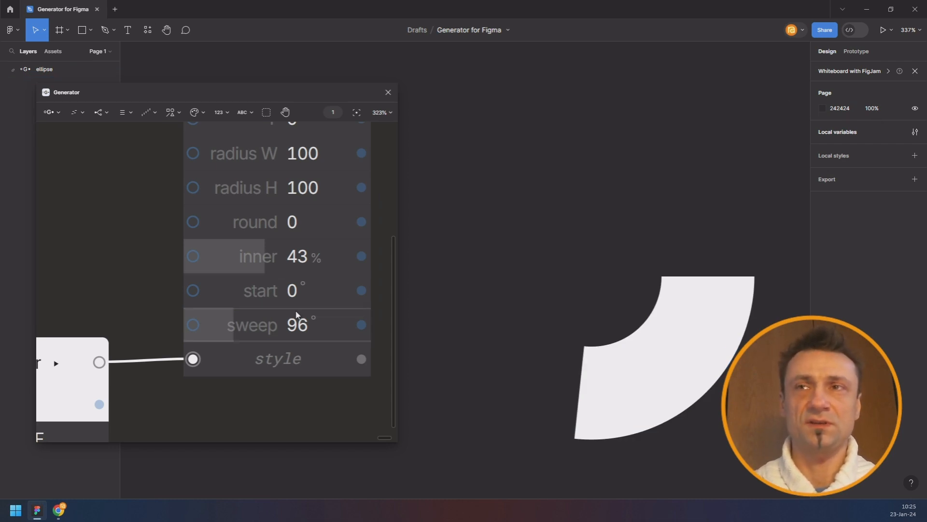
# - Add a third Math node connected to the output of the division math node
pyautogui.scroll(-5, 277, 329)
pyautogui.moveTo(159, 288); pyautogui.dragTo(348, 275)
pyautogui.moveTo(194, 280); pyautogui.dragTo(361, 278)
pyautogui.moveTo(152, 247); pyautogui.dragTo(385, 265)
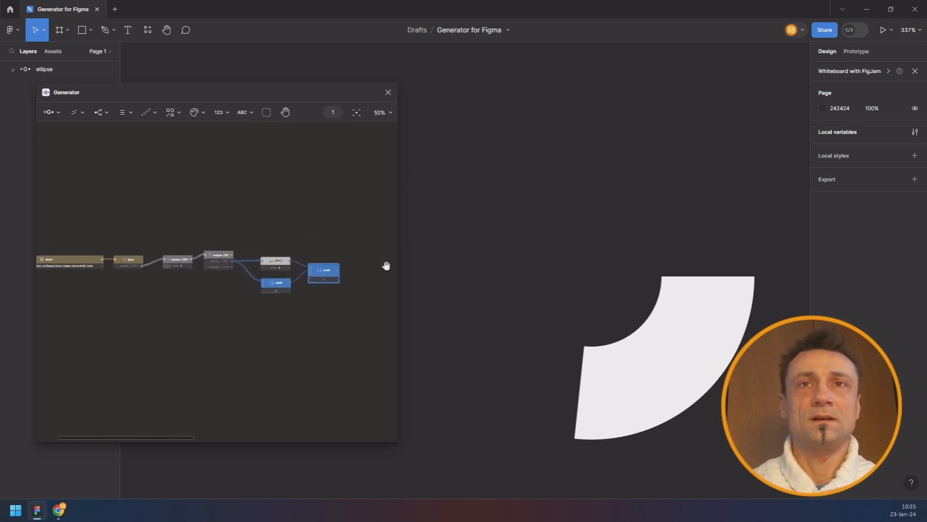
pyautogui.scroll(3, 358, 275)
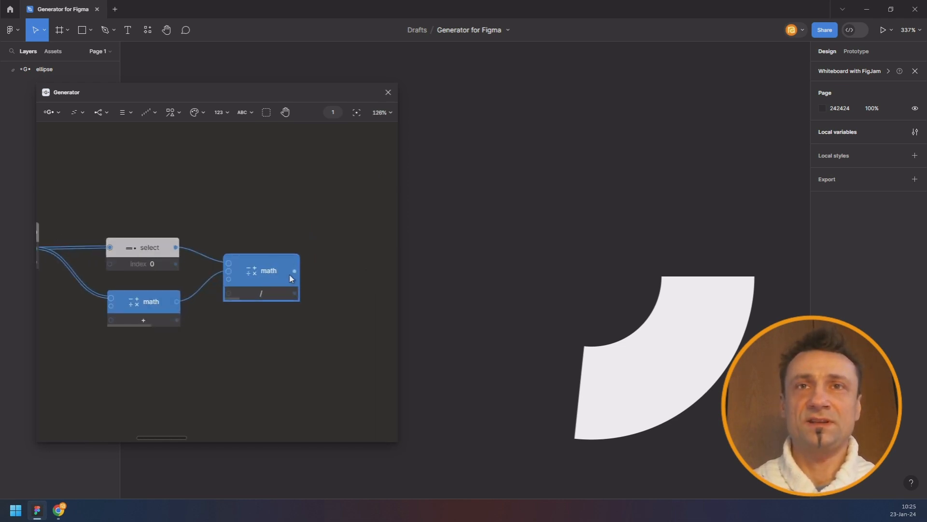
pyautogui.press('space')
pyautogui.write('math')
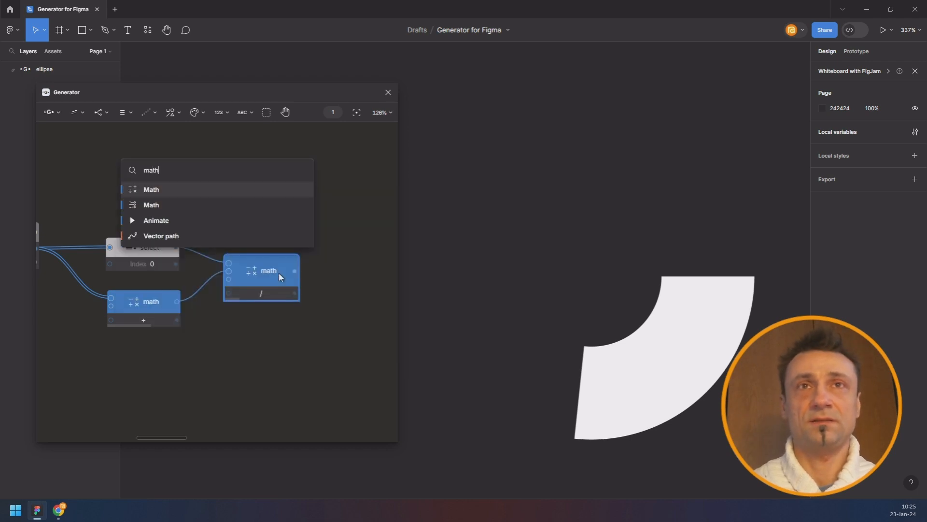
pyautogui.press('Return')
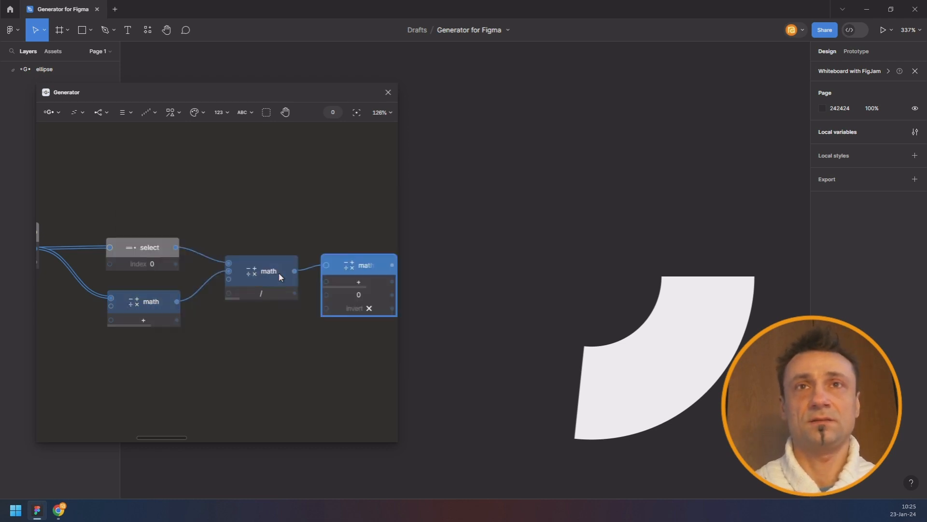
# - Set the third math node to multiplication with a value of 360
pyautogui.click(362, 285)
pyautogui.click(366, 304)
pyautogui.click(373, 300)
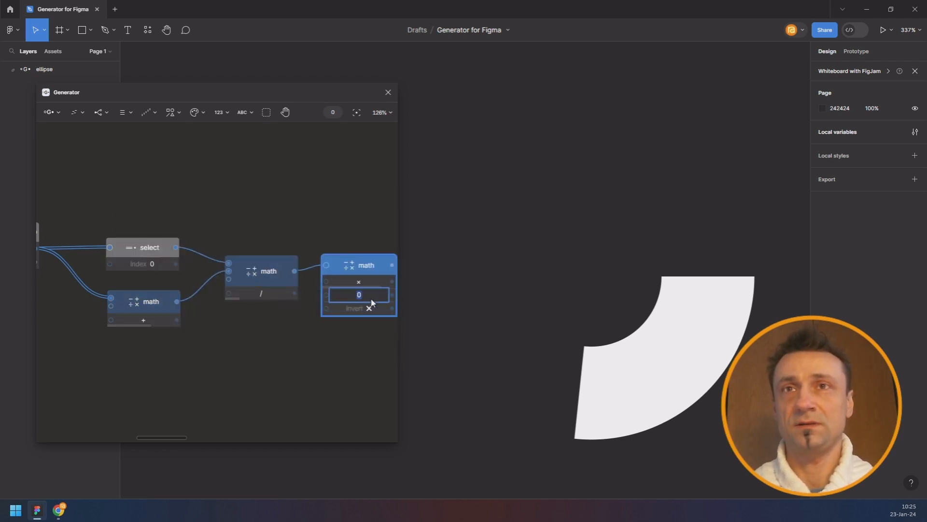
pyautogui.write('360')
pyautogui.press('Return')
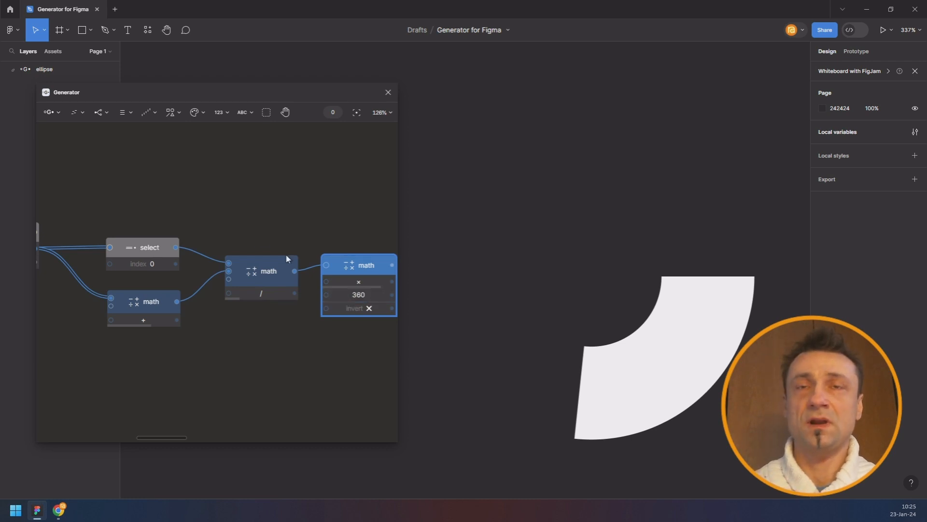
# - Move the multiplying math node slightly away from the division node and connect its output to the ellipse's sweep input
pyautogui.scroll(-5, 168, 207)
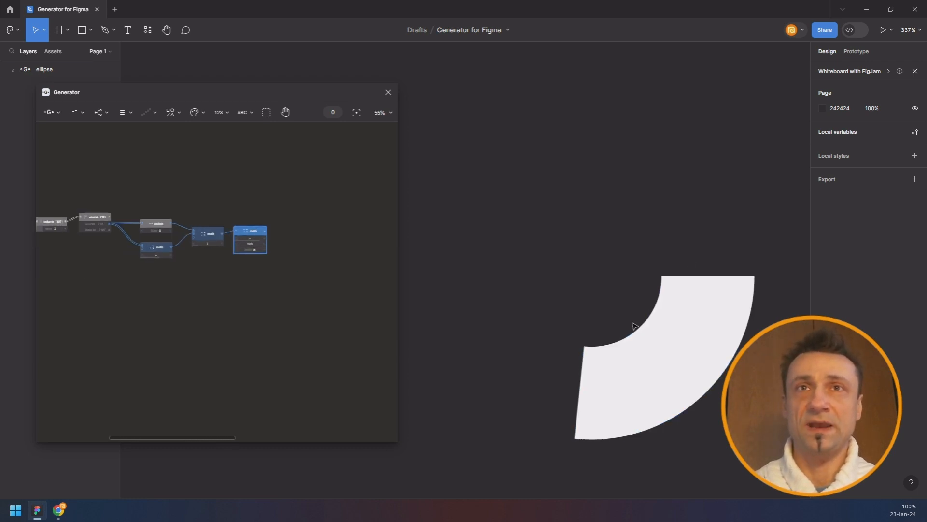
pyautogui.moveTo(249, 236); pyautogui.dragTo(261, 236)
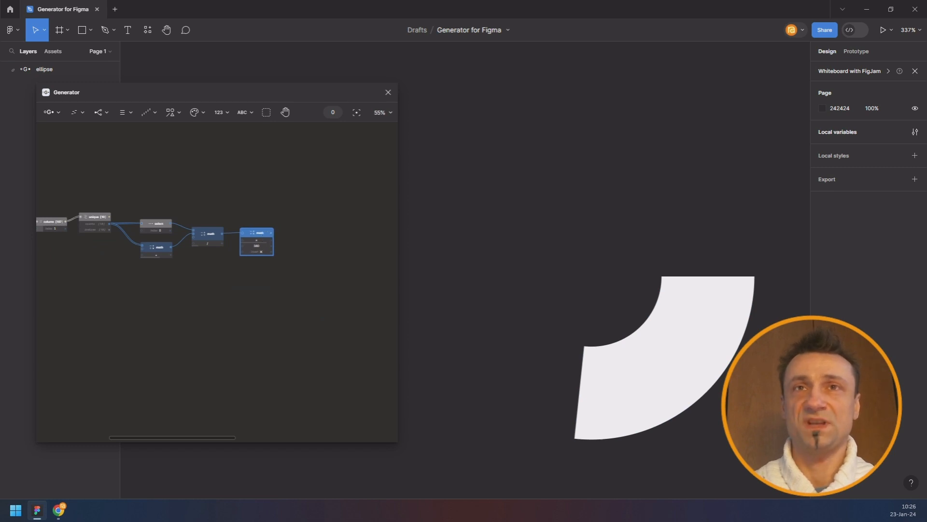
pyautogui.scroll(-3, 188, 273)
pyautogui.scroll(5, 94, 277)
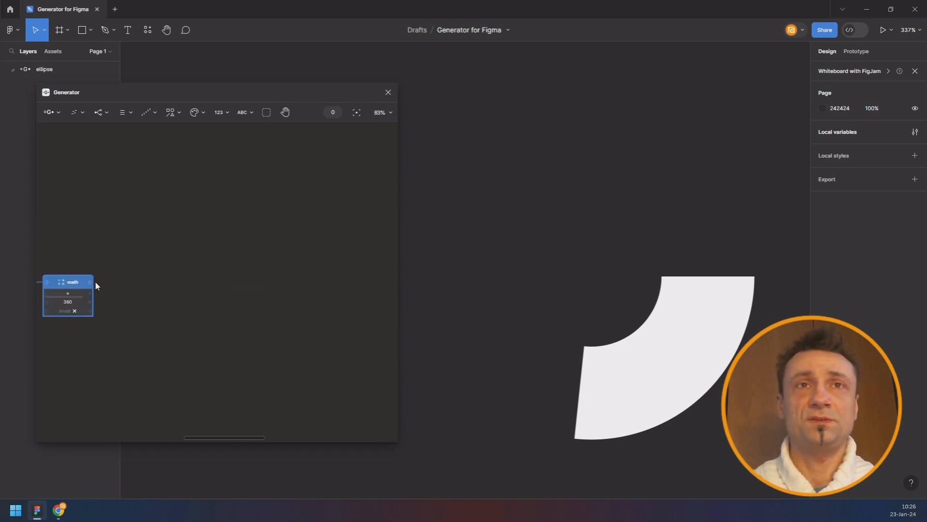
pyautogui.moveTo(92, 282); pyautogui.dragTo(345, 352)
pyautogui.scroll(-5, 299, 303)
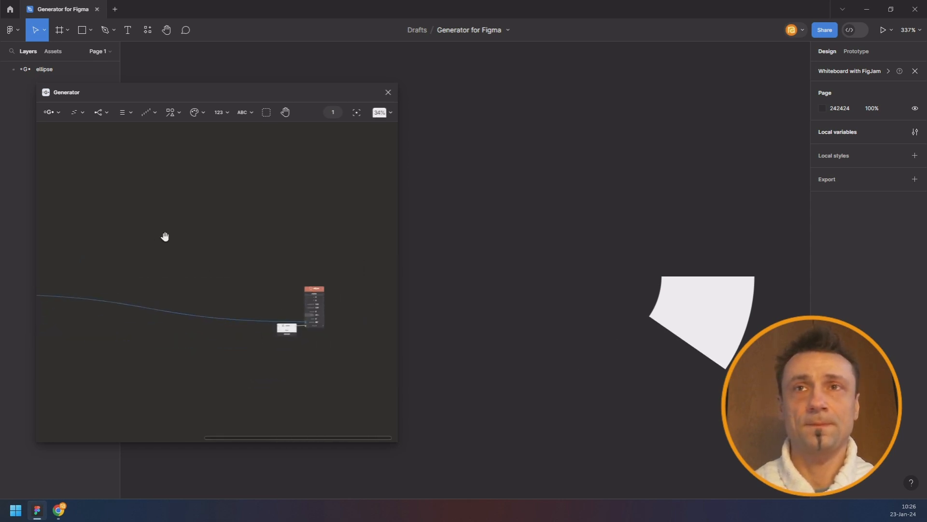
# - Try other index values on the select node, including -1, and return the index to 0
pyautogui.moveTo(165, 236); pyautogui.dragTo(217, 244)
pyautogui.scroll(8, 211, 290)
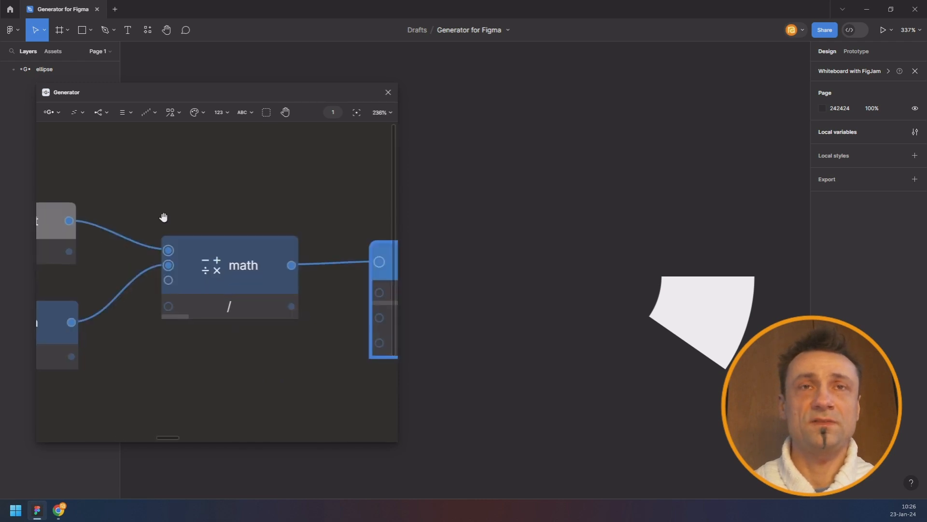
pyautogui.moveTo(164, 217); pyautogui.dragTo(265, 256)
pyautogui.scroll(-2, 269, 241)
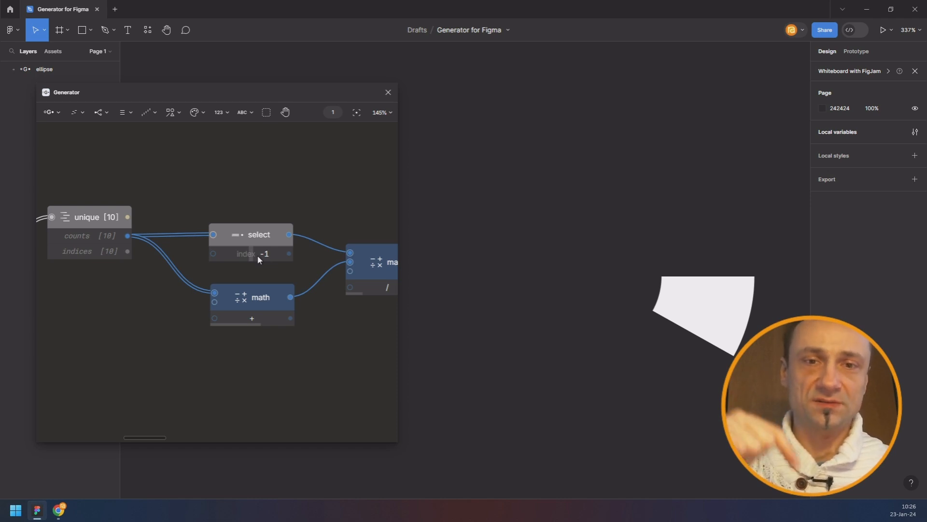
pyautogui.moveTo(260, 260); pyautogui.dragTo(275, 256)
pyautogui.scroll(-1, 274, 252)
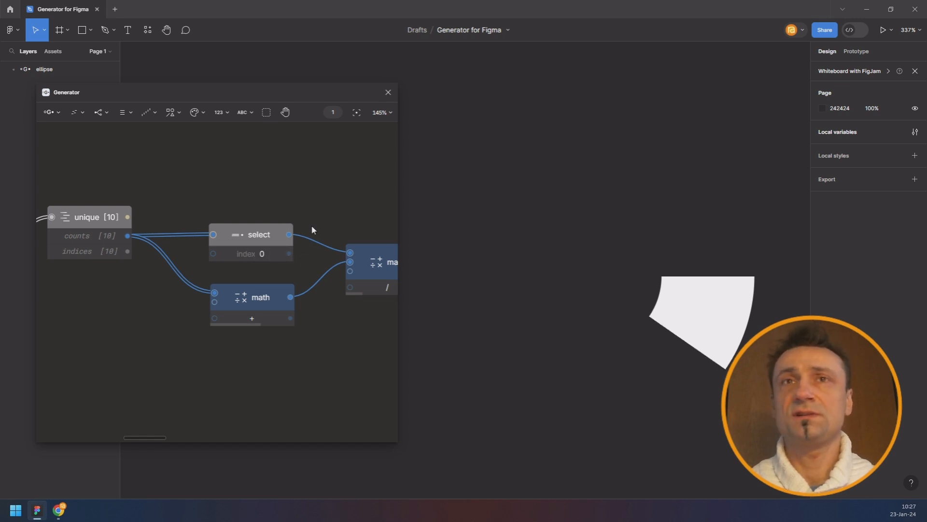
# - Switch the color node feeding the ellipse's style from Hex to RGB
pyautogui.scroll(-4, 319, 217)
pyautogui.moveTo(332, 218); pyautogui.dragTo(181, 221)
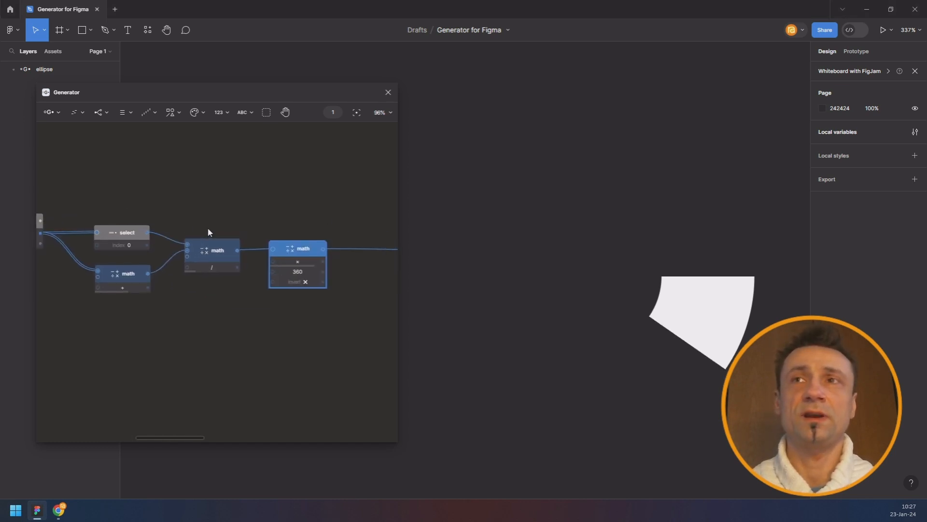
pyautogui.scroll(-2, 209, 231)
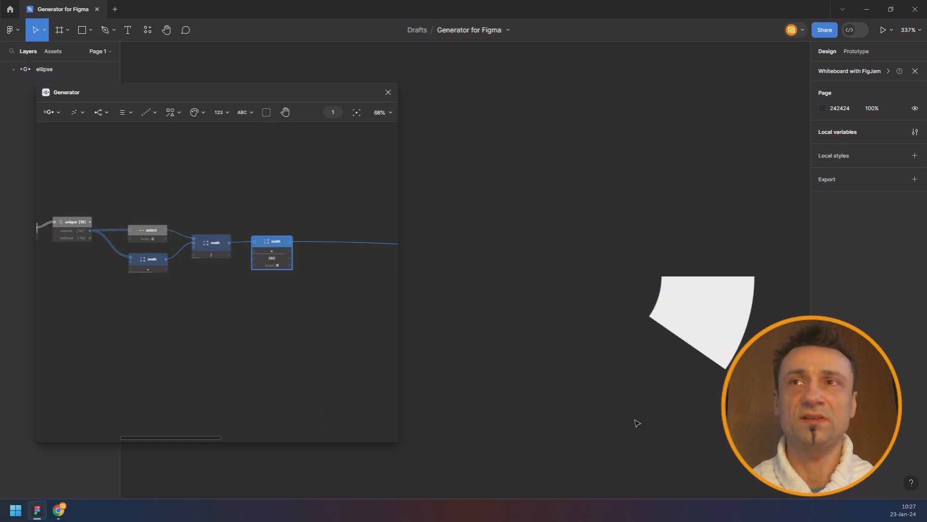
pyautogui.scroll(-5, 272, 237)
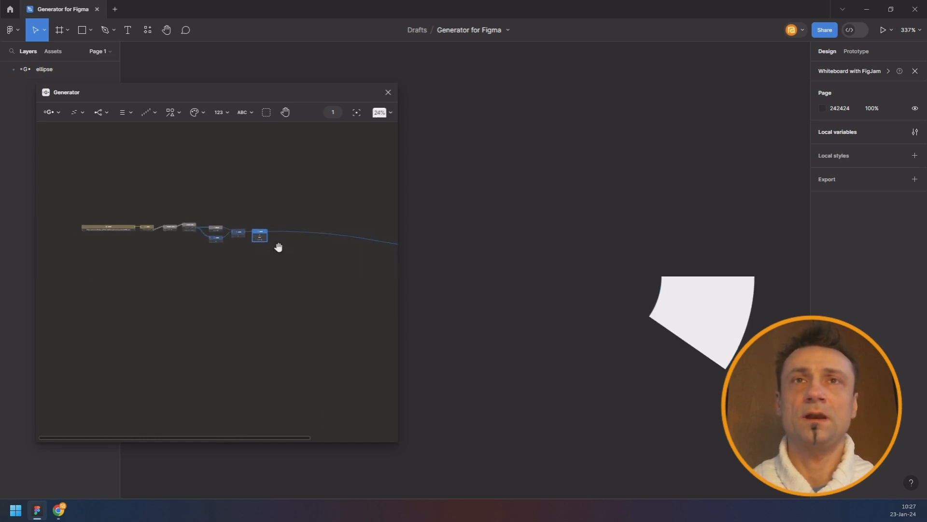
pyautogui.moveTo(278, 247); pyautogui.dragTo(128, 217)
pyautogui.scroll(8, 329, 225)
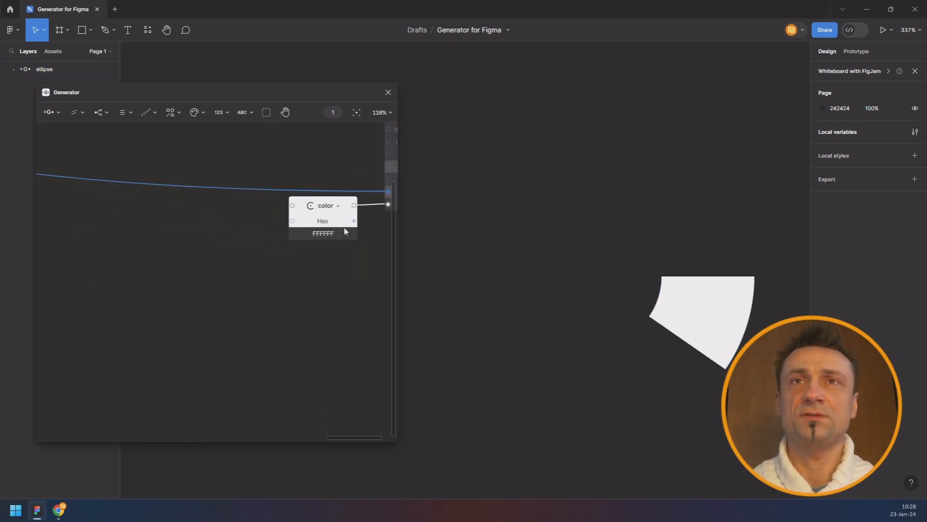
pyautogui.click(340, 222)
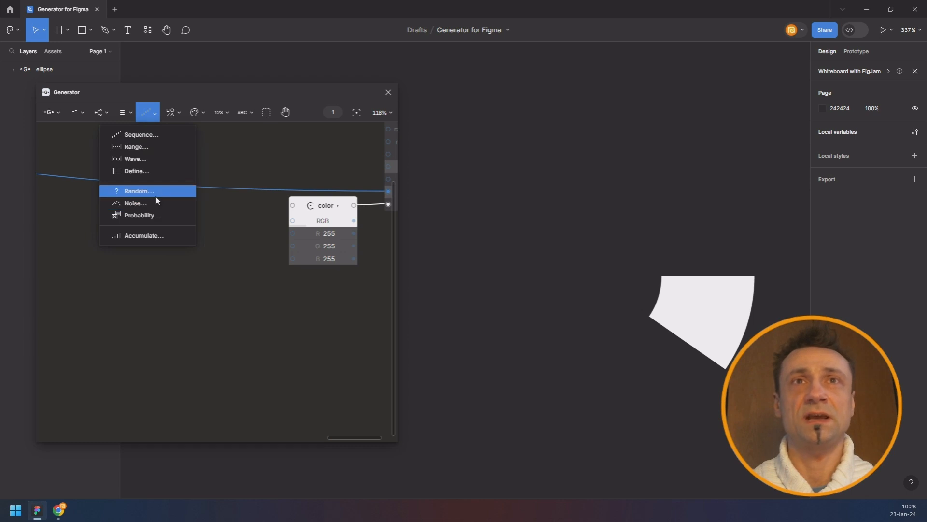
# - Add a Random node, duplicate it twice, and stack the three random nodes in a column beside the color node
pyautogui.click(155, 191)
pyautogui.hotkey('ctrl', 'd')
pyautogui.hotkey('ctrl', 'd')
pyautogui.moveTo(201, 332)
pyautogui.mouseDown()
pyautogui.moveTo(205, 428)
pyautogui.moveTo(203, 317)
pyautogui.mouseUp()
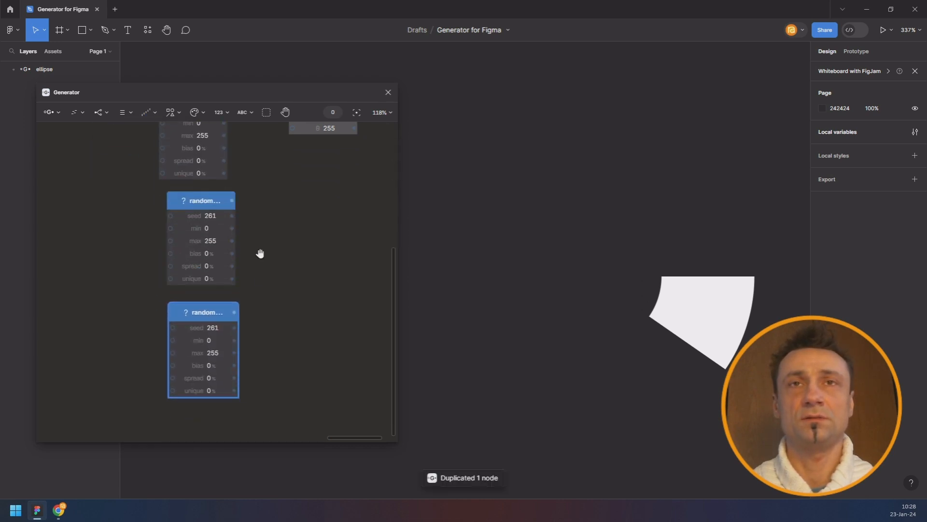
# - Select all three random nodes and randomize their seeds
pyautogui.scroll(2, 120, 182)
pyautogui.moveTo(108, 169); pyautogui.dragTo(224, 395)
pyautogui.press('r')
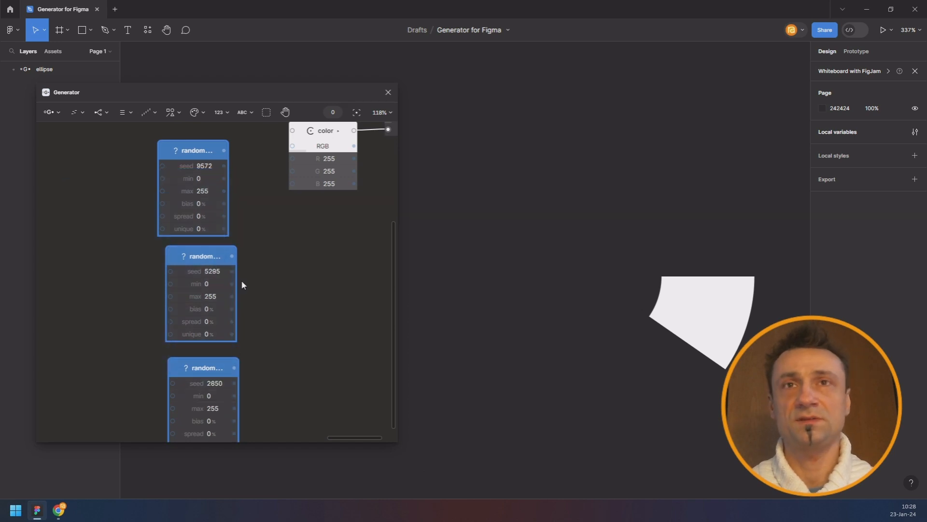
# - Connect the three random nodes in order to the color node's R, G and B inputs
pyautogui.moveTo(224, 150); pyautogui.dragTo(292, 158)
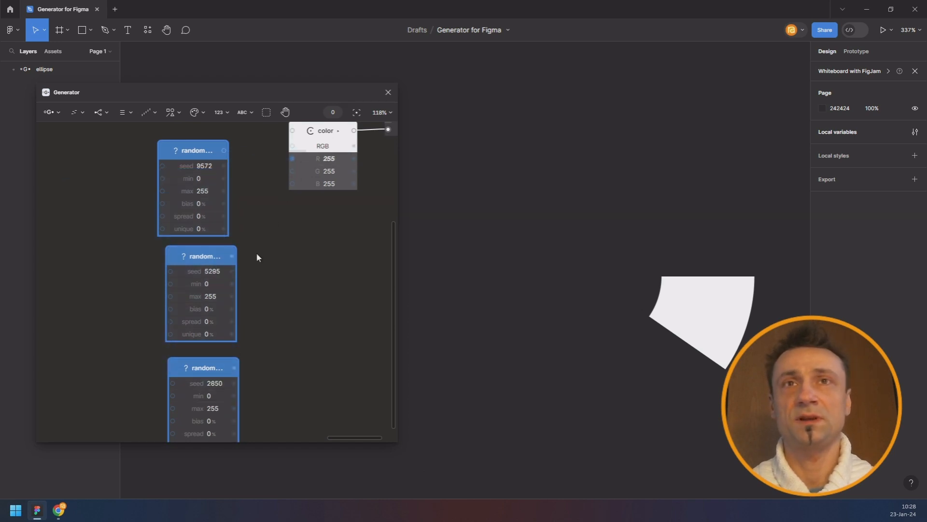
pyautogui.moveTo(232, 256); pyautogui.dragTo(292, 171)
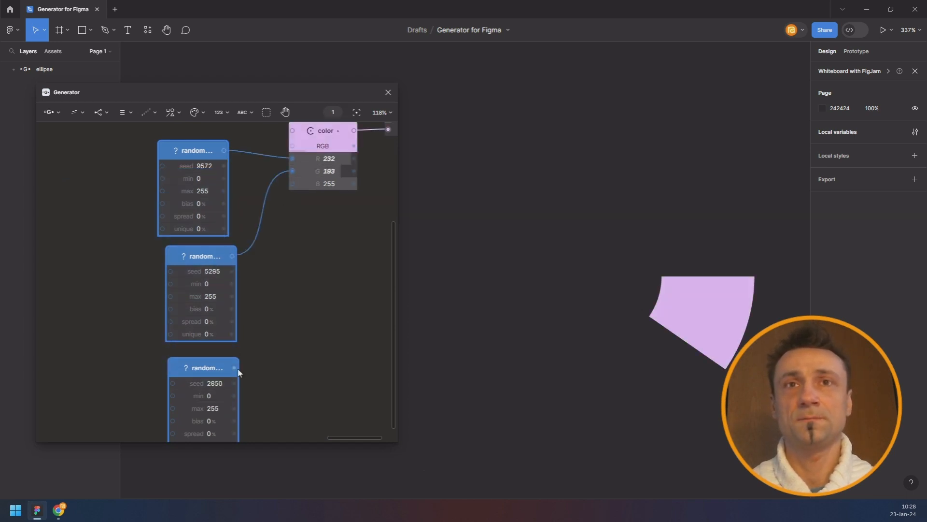
pyautogui.moveTo(234, 367); pyautogui.dragTo(293, 184)
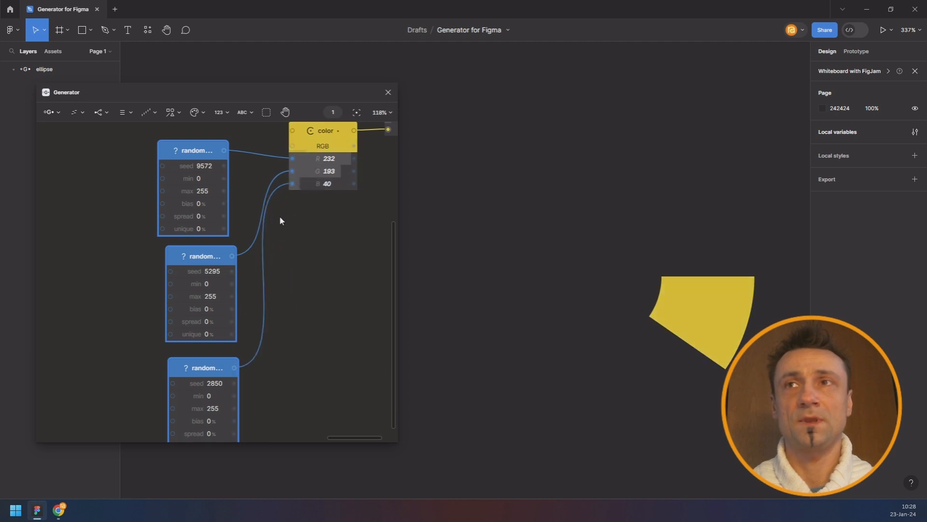
# - Add an Accumulate node and place it just above the link coming out of the ×360 math node
pyautogui.scroll(-3, 300, 225)
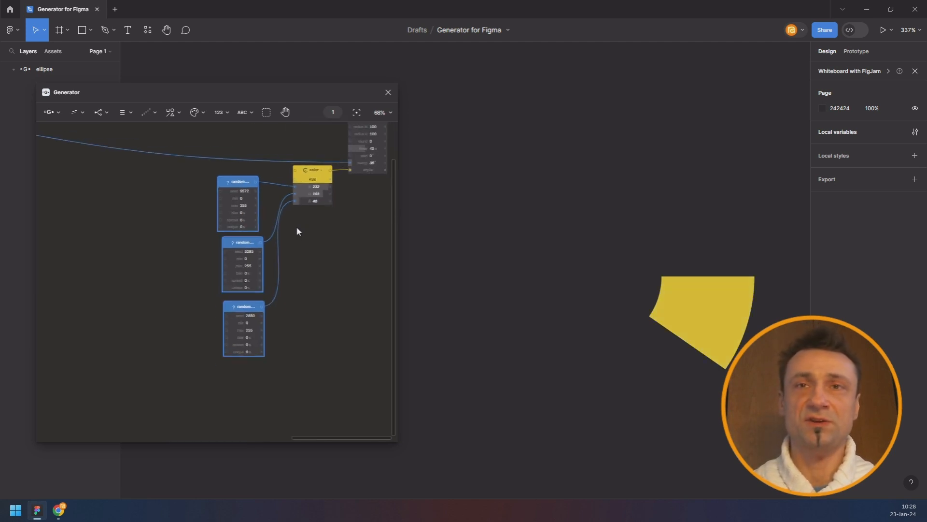
pyautogui.scroll(-3, 145, 210)
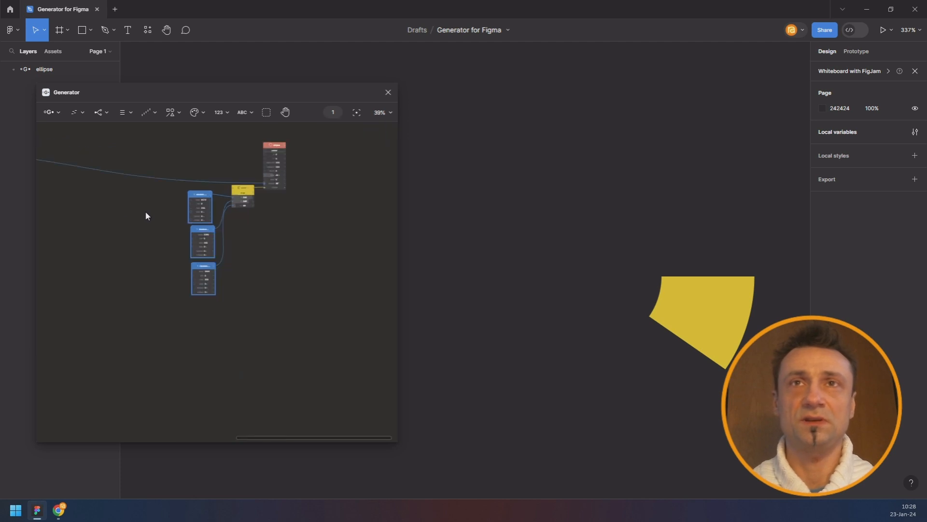
pyautogui.moveTo(145, 211); pyautogui.dragTo(332, 272)
pyautogui.moveTo(112, 261); pyautogui.dragTo(195, 271)
pyautogui.scroll(-3, 282, 225)
pyautogui.scroll(5, 205, 236)
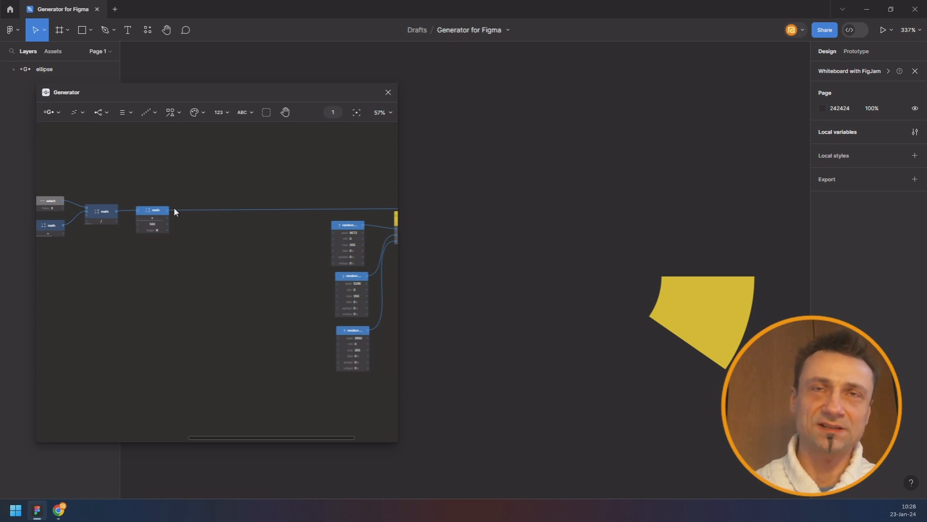
pyautogui.click(152, 114)
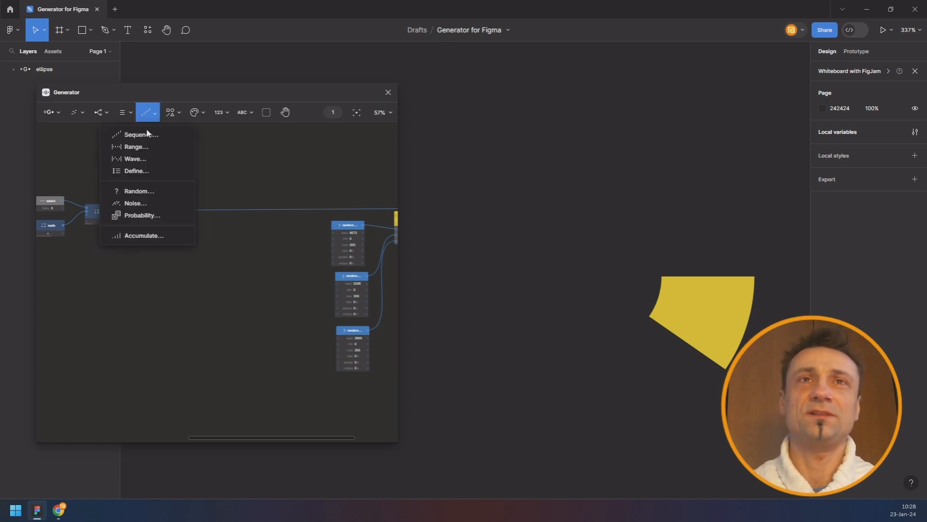
pyautogui.click(159, 237)
pyautogui.moveTo(246, 183); pyautogui.dragTo(210, 181)
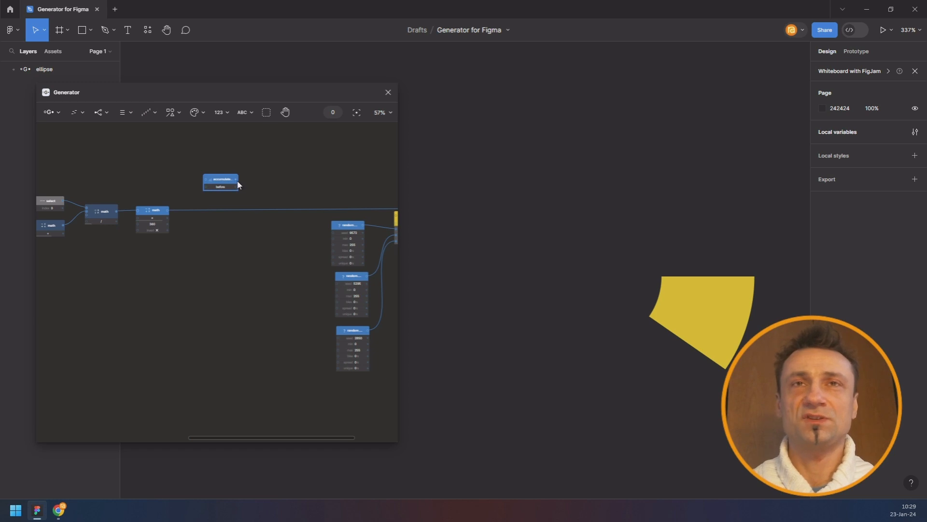
# - Connect the ×360 math node's output to the accumulate node, and the accumulate node to the ellipse's start input
pyautogui.scroll(2, 238, 185)
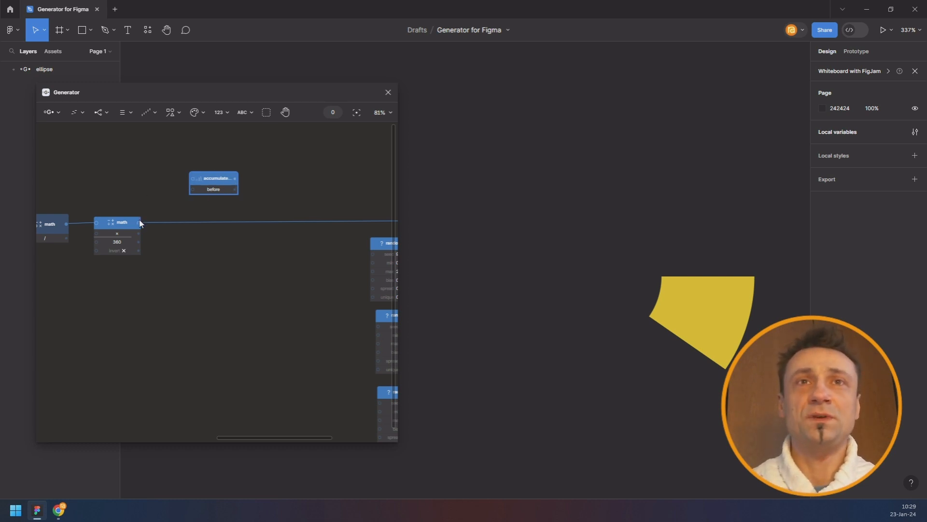
pyautogui.moveTo(139, 220); pyautogui.dragTo(195, 179)
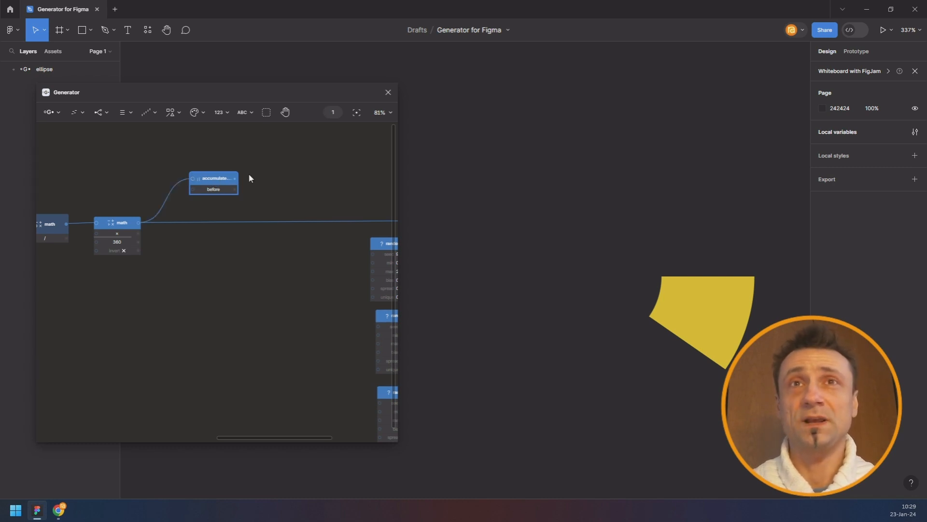
pyautogui.moveTo(267, 165); pyautogui.dragTo(285, 198)
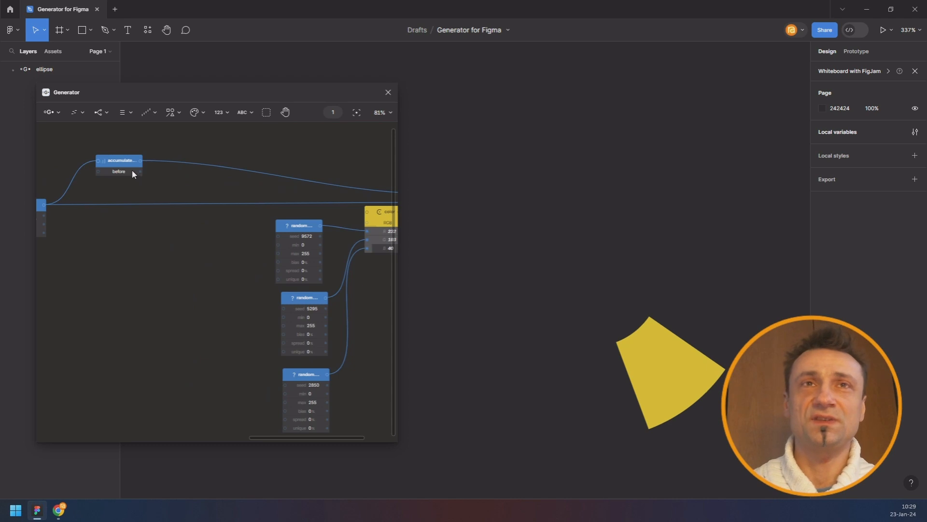
# - Switch the accumulate node's mode from before to after
pyautogui.click(133, 174)
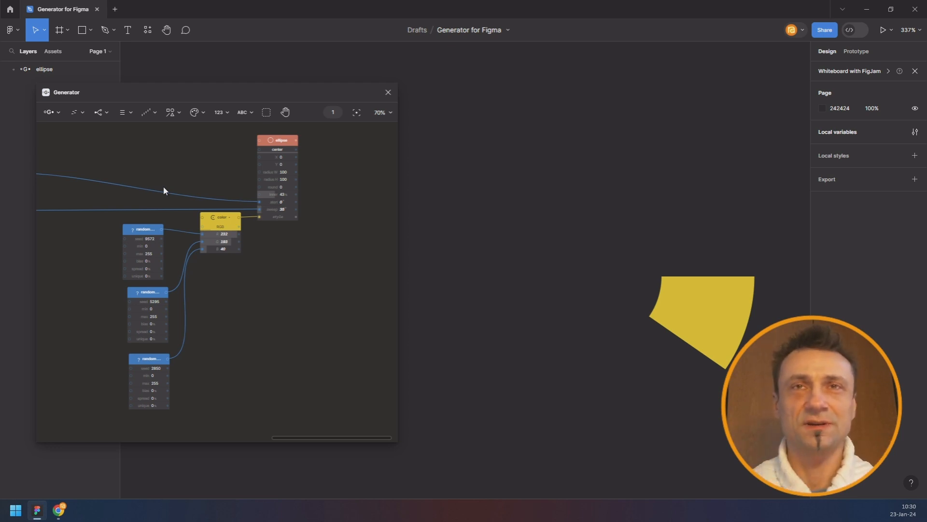
pyautogui.scroll(-3, 200, 178)
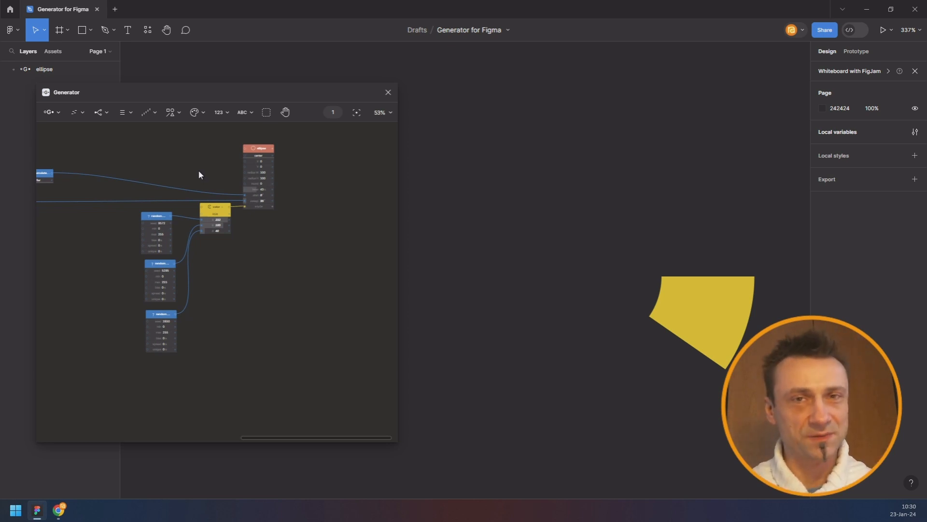
pyautogui.hscroll(-5, 208, 173)
pyautogui.scroll(3, 150, 182)
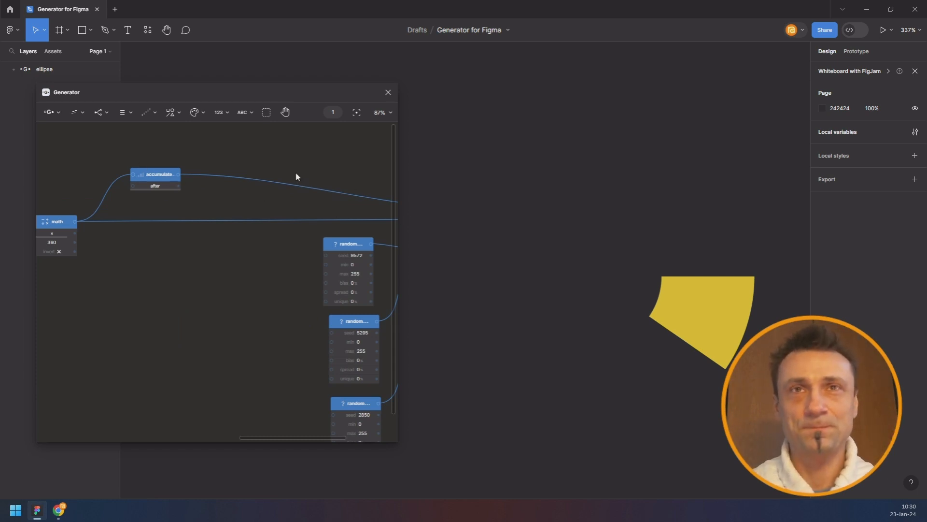
pyautogui.scroll(-2, 271, 176)
pyautogui.moveTo(275, 177); pyautogui.dragTo(179, 173)
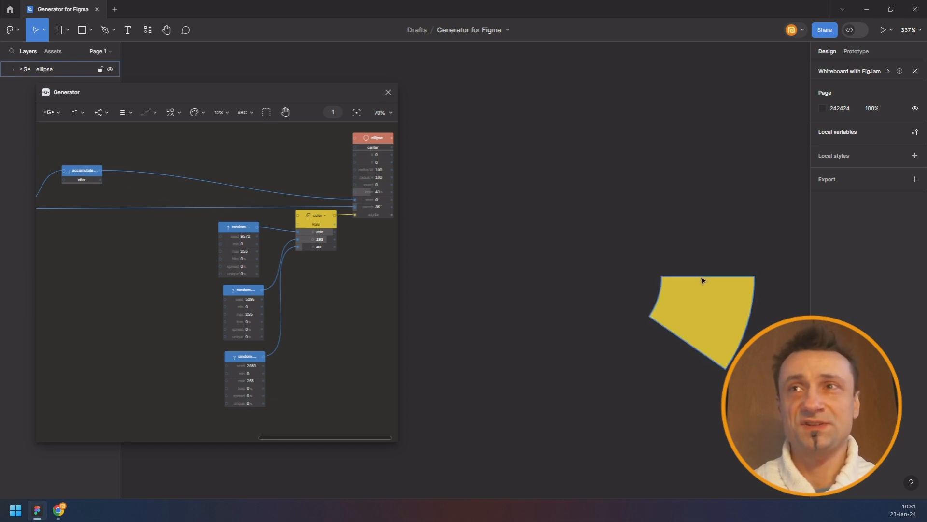
# - Step the select node's index away from 0 and back to preview other segments
pyautogui.moveTo(120, 251); pyautogui.dragTo(315, 244)
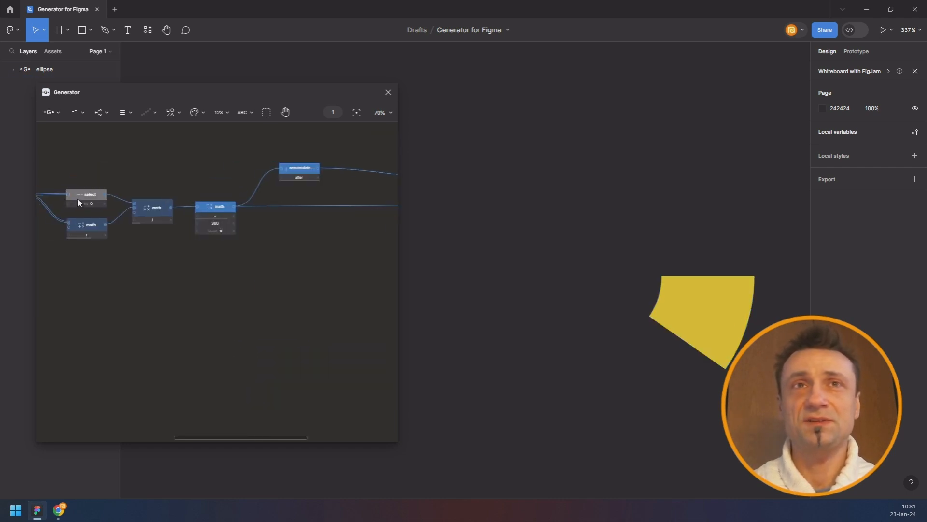
pyautogui.scroll(-1, 88, 202)
pyautogui.scroll(1, 88, 202)
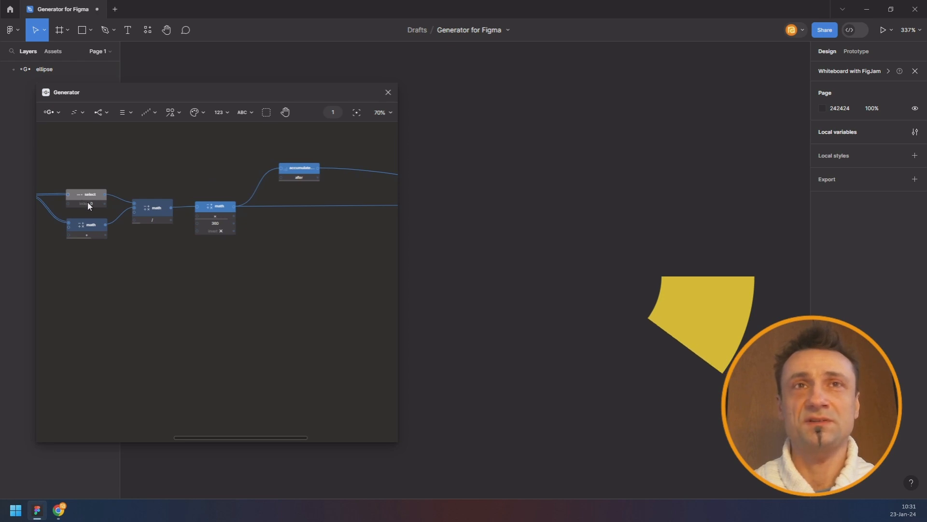
pyautogui.scroll(-1, 88, 202)
# - Add a Sequence node and place it in the empty area below the unique node
pyautogui.scroll(-2, 172, 262)
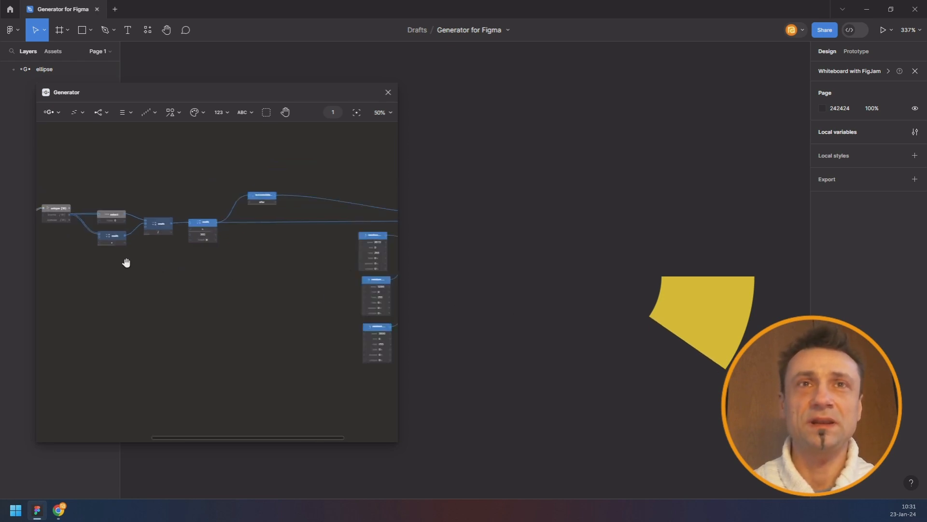
pyautogui.moveTo(126, 263)
pyautogui.mouseDown()
pyautogui.moveTo(234, 259)
pyautogui.moveTo(118, 249)
pyautogui.mouseUp()
pyautogui.click(145, 115)
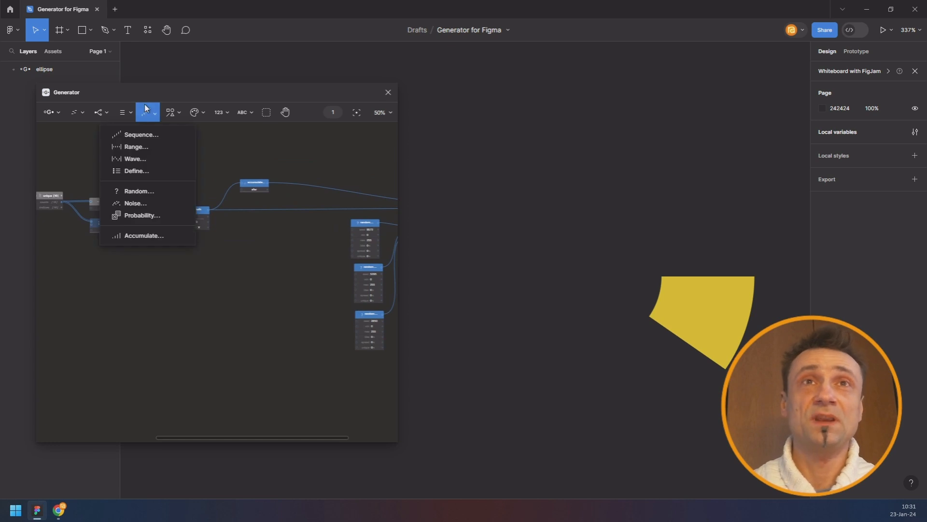
pyautogui.click(138, 136)
pyautogui.moveTo(88, 242); pyautogui.dragTo(211, 265)
pyautogui.scroll(1, 187, 278)
# - Set the sequence node's add value to 1 and connect its output to the select node's index
pyautogui.click(177, 356)
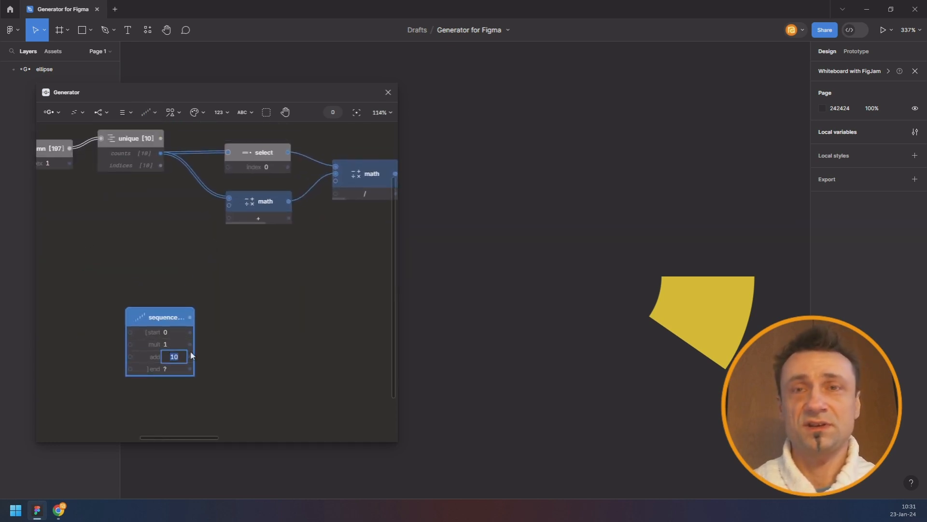
pyautogui.write('1')
pyautogui.press('Return')
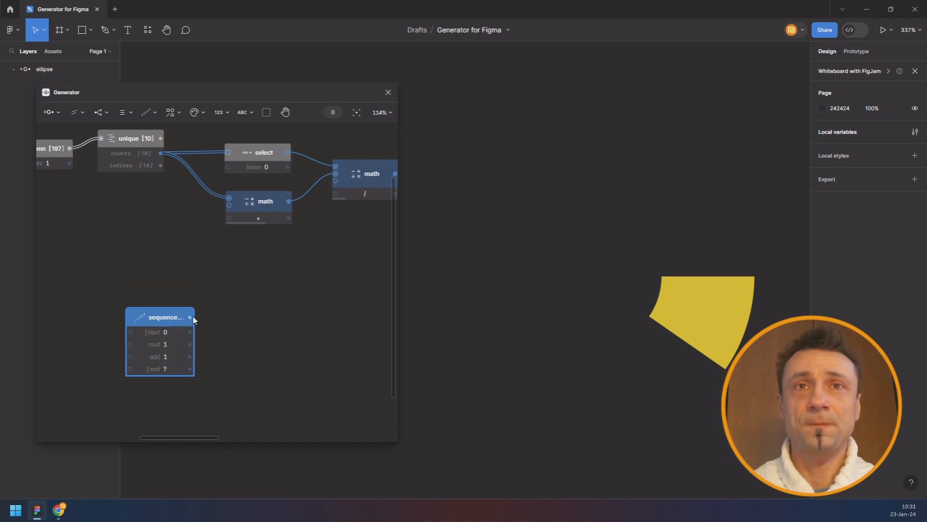
pyautogui.moveTo(190, 317); pyautogui.dragTo(226, 186)
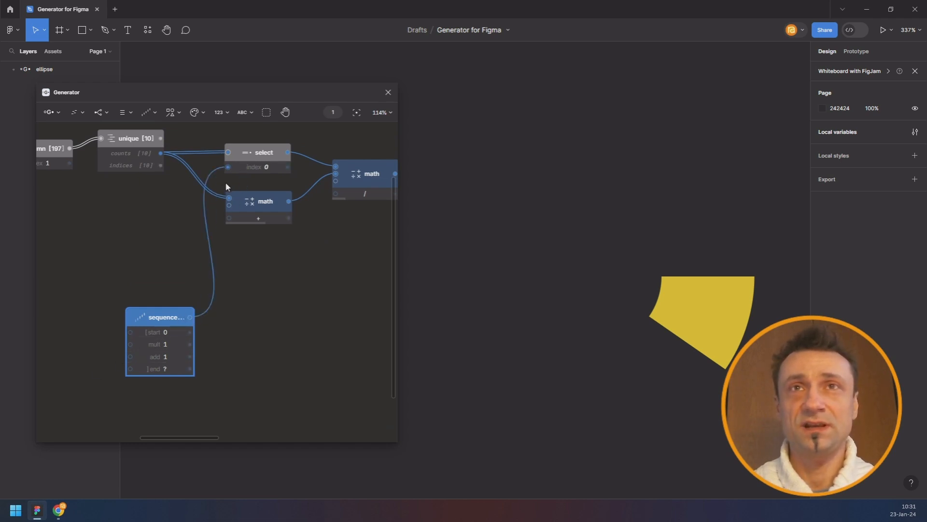
# - Rename the ellipse node to segment
pyautogui.scroll(-5, 167, 235)
pyautogui.moveTo(286, 277); pyautogui.dragTo(183, 263)
pyautogui.moveTo(315, 247); pyautogui.dragTo(239, 259)
pyautogui.click(270, 182)
pyautogui.scroll(4, 286, 186)
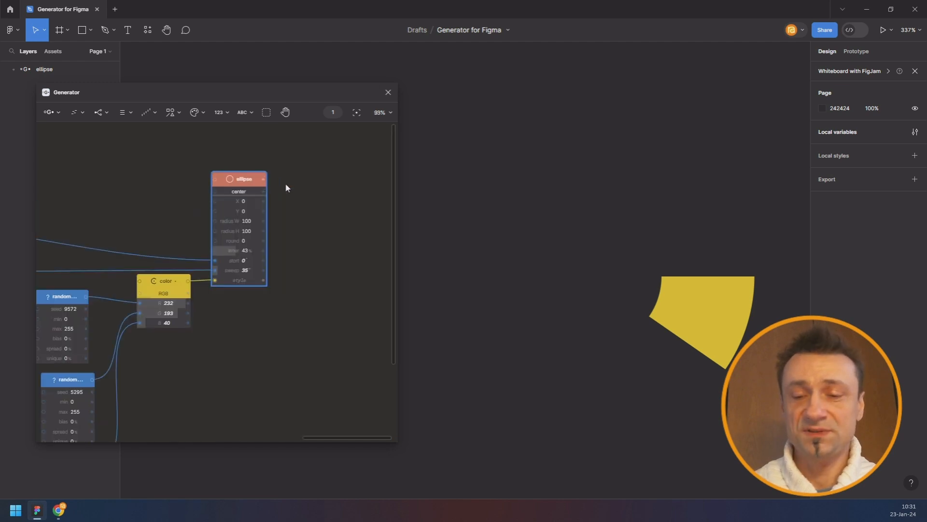
pyautogui.hotkey('ctrl', '/')
pyautogui.press('Escape')
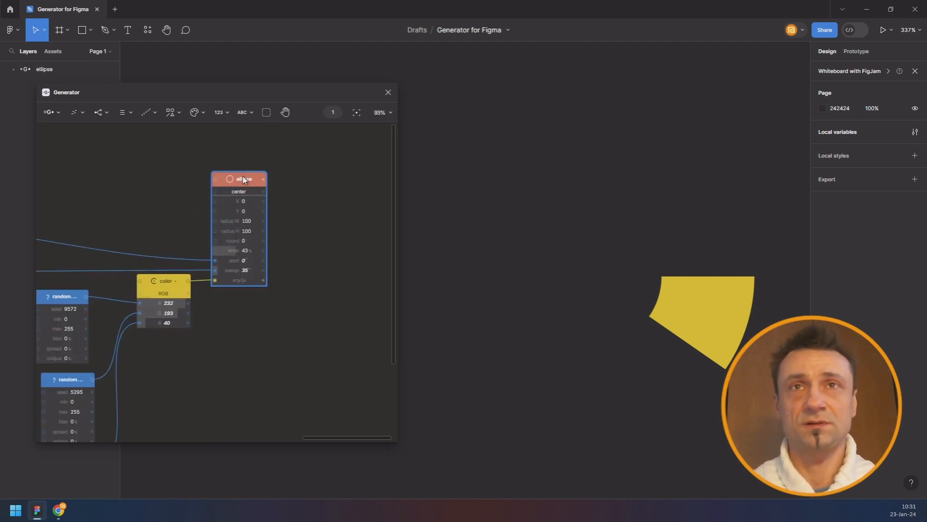
pyautogui.doubleClick(240, 180)
pyautogui.write('segment')
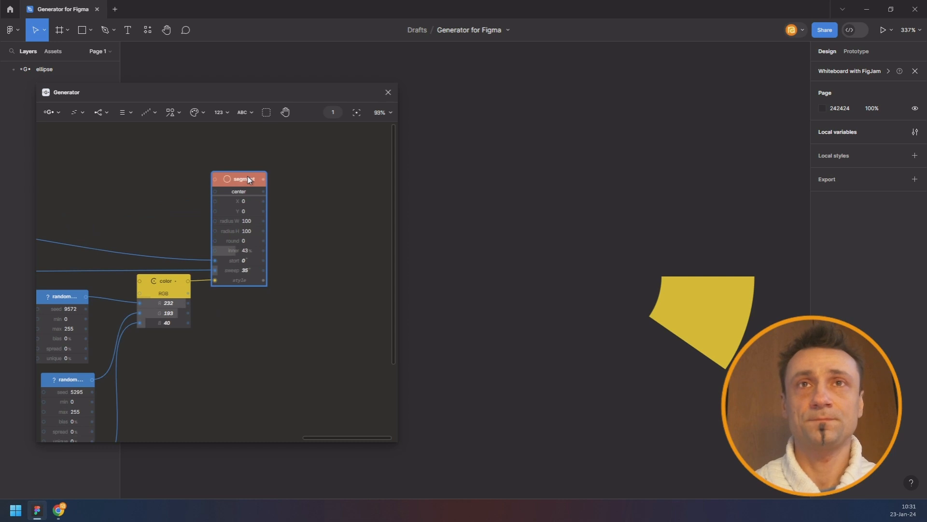
# - Add a Repeat node, place it below the segment node, and connect the segment's output to it
pyautogui.hotkey('ctrl', '/')
pyautogui.write('repe')
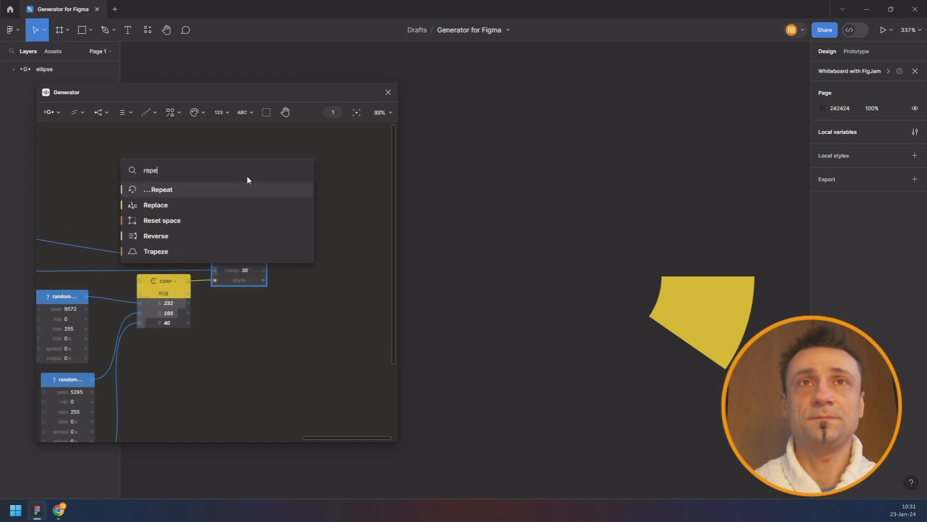
pyautogui.press('Return')
pyautogui.moveTo(320, 187); pyautogui.dragTo(353, 406)
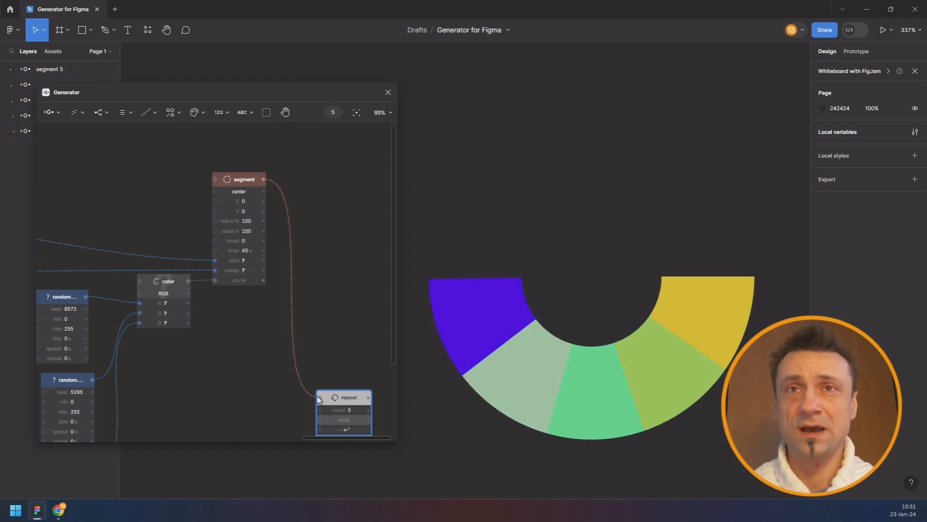
# - Raise the repeat node's count to 10, then lower it to 8
pyautogui.scroll(-5, 306, 361)
pyautogui.scroll(3, 330, 390)
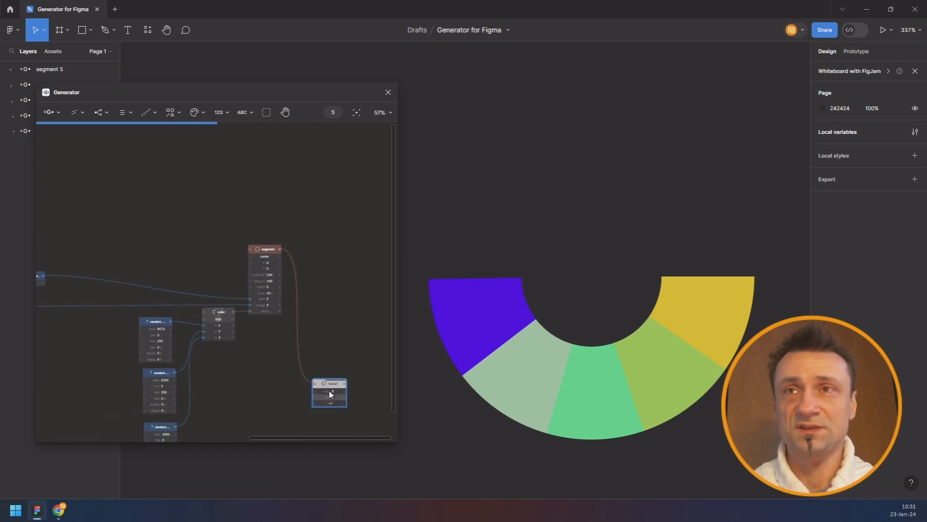
pyautogui.scroll(1, 329, 393)
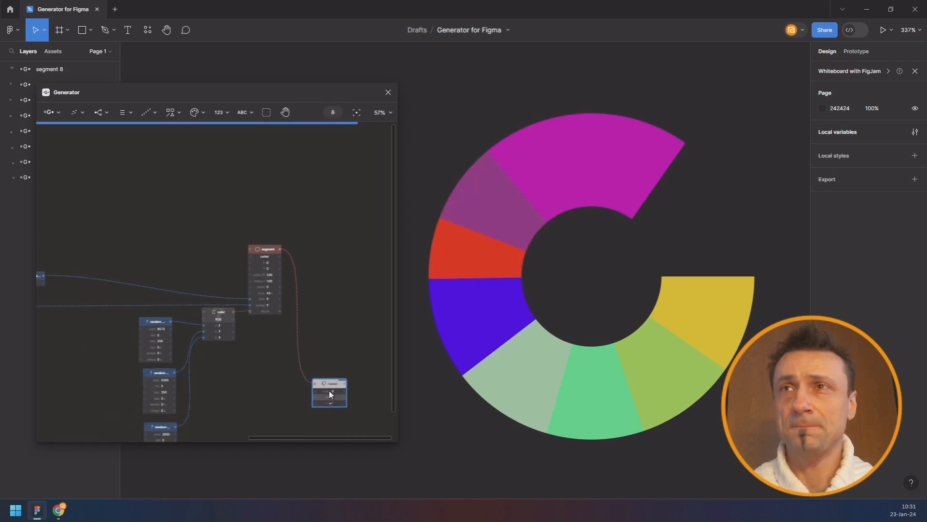
pyautogui.scroll(1, 329, 394)
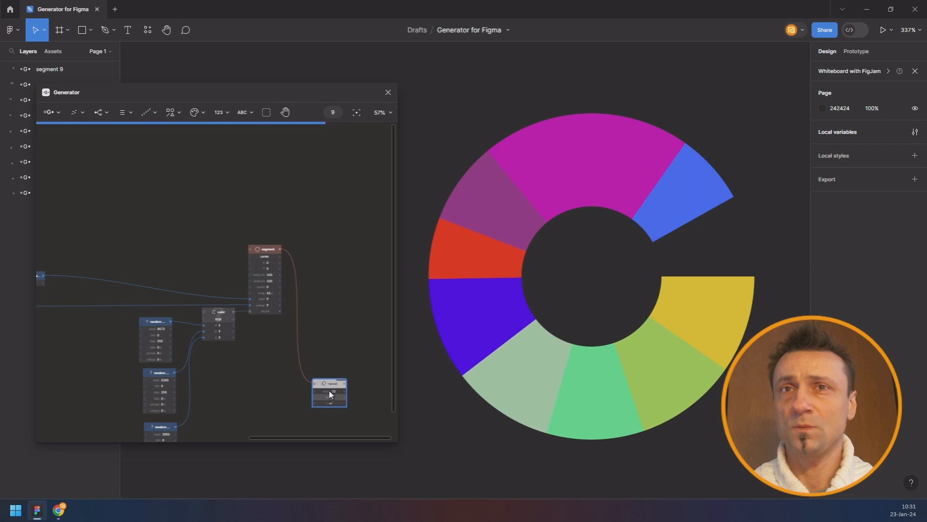
pyautogui.scroll(-2, 329, 393)
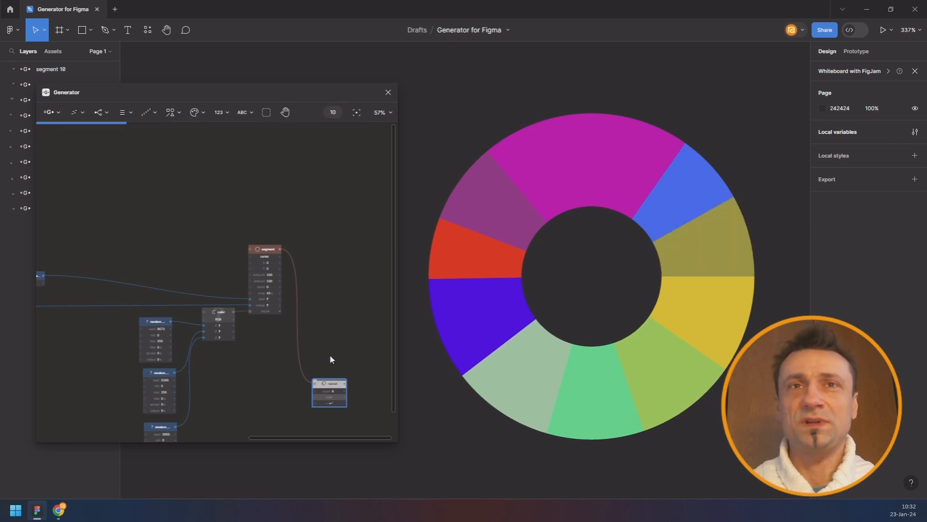
# - Add a Count node for the unique node's output and connect its result to the repeat node's count
pyautogui.scroll(-3, 249, 313)
pyautogui.moveTo(150, 303); pyautogui.dragTo(294, 228)
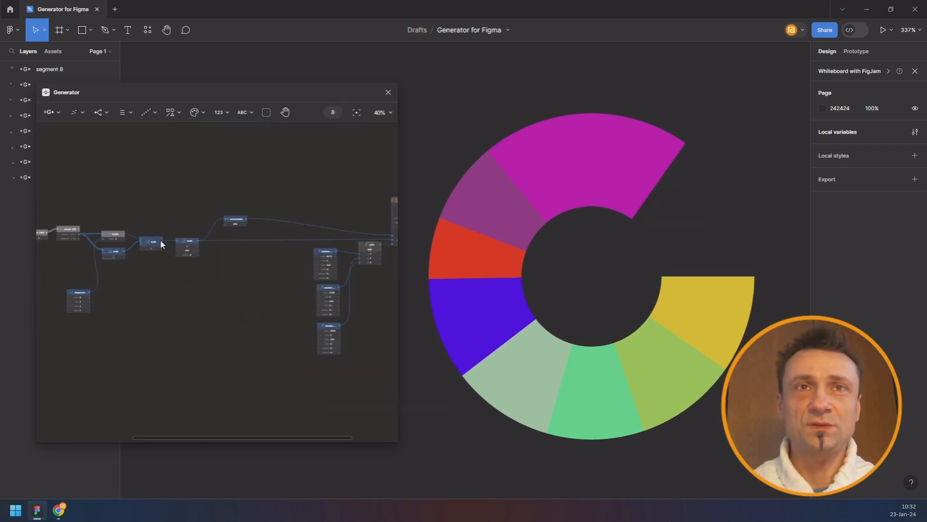
pyautogui.scroll(3, 161, 242)
pyautogui.moveTo(113, 243); pyautogui.dragTo(347, 210)
pyautogui.scroll(4, 242, 201)
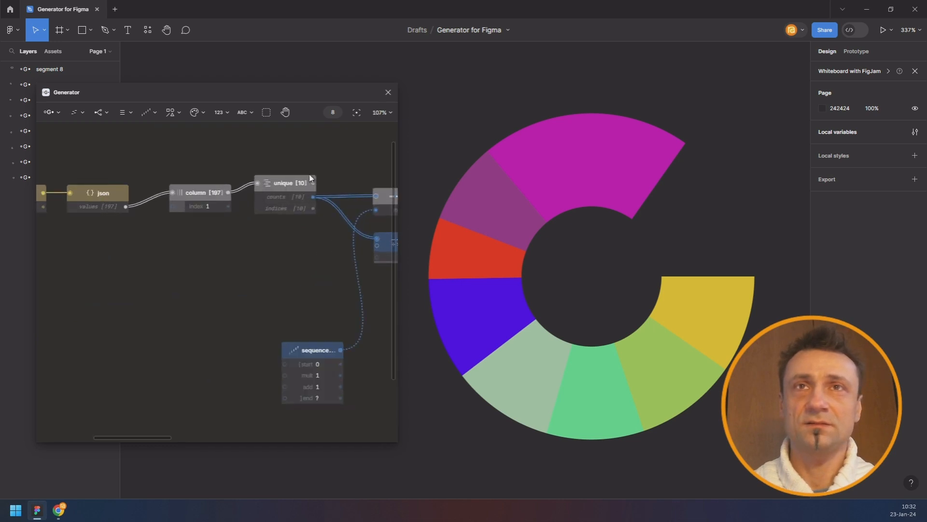
pyautogui.moveTo(317, 162); pyautogui.dragTo(175, 199)
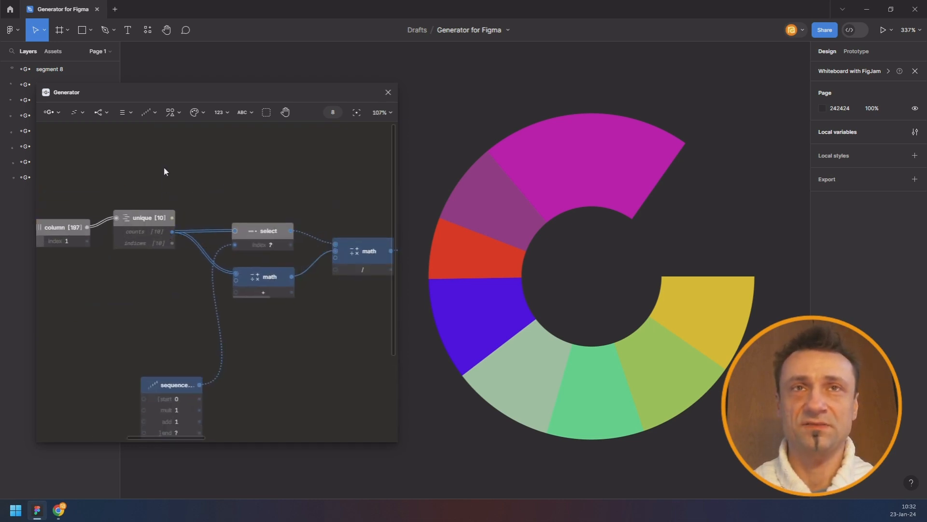
pyautogui.click(114, 117)
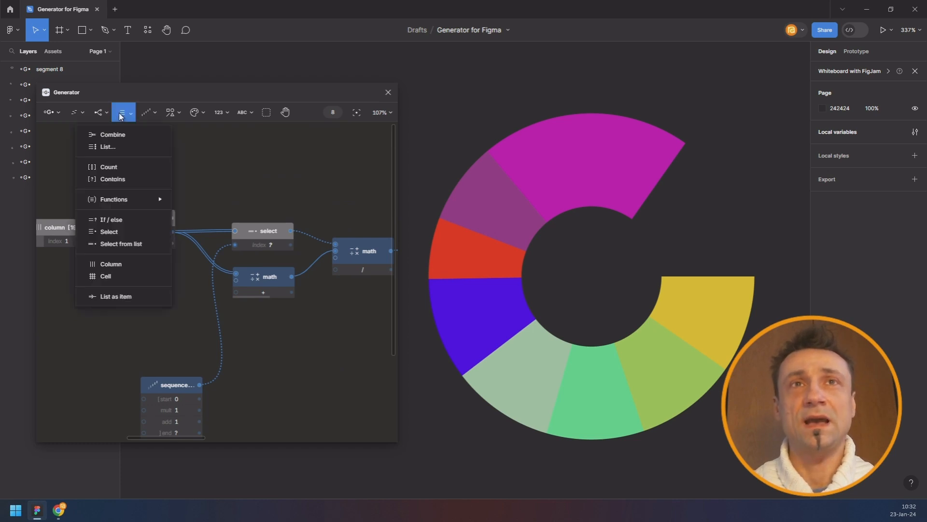
pyautogui.click(128, 166)
pyautogui.moveTo(186, 287); pyautogui.dragTo(290, 407)
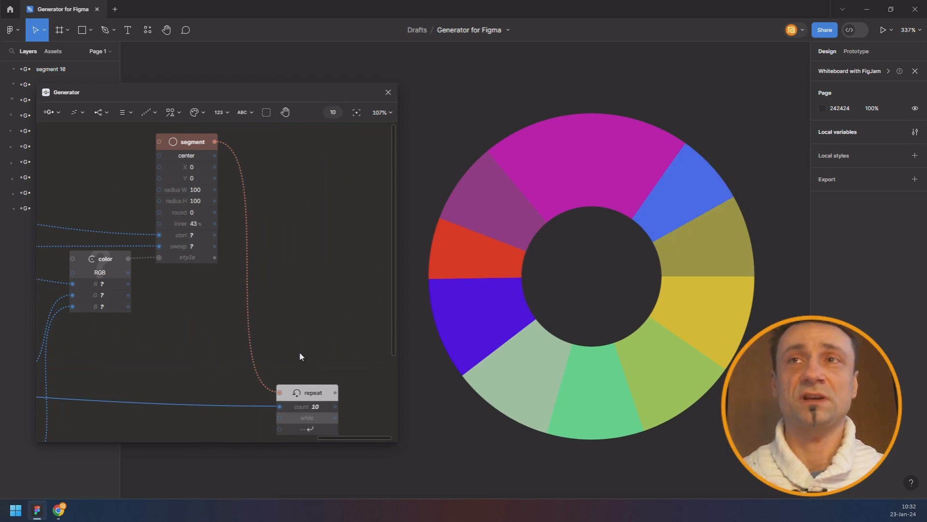
# - Move the repeat node further down, clear of the segment and random color nodes
pyautogui.scroll(-5, 267, 236)
pyautogui.moveTo(287, 221); pyautogui.dragTo(333, 205)
pyautogui.scroll(-4, 263, 219)
pyautogui.moveTo(135, 303); pyautogui.dragTo(118, 287)
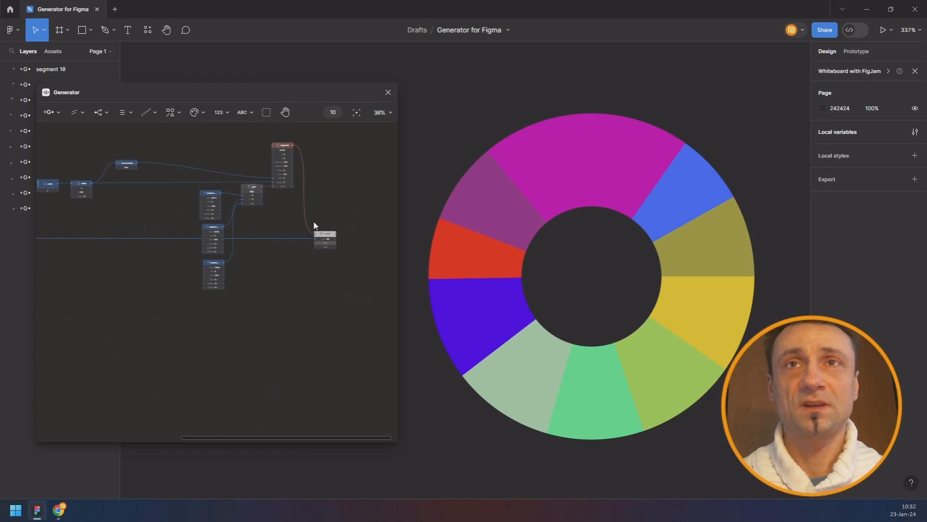
pyautogui.moveTo(327, 238); pyautogui.dragTo(329, 310)
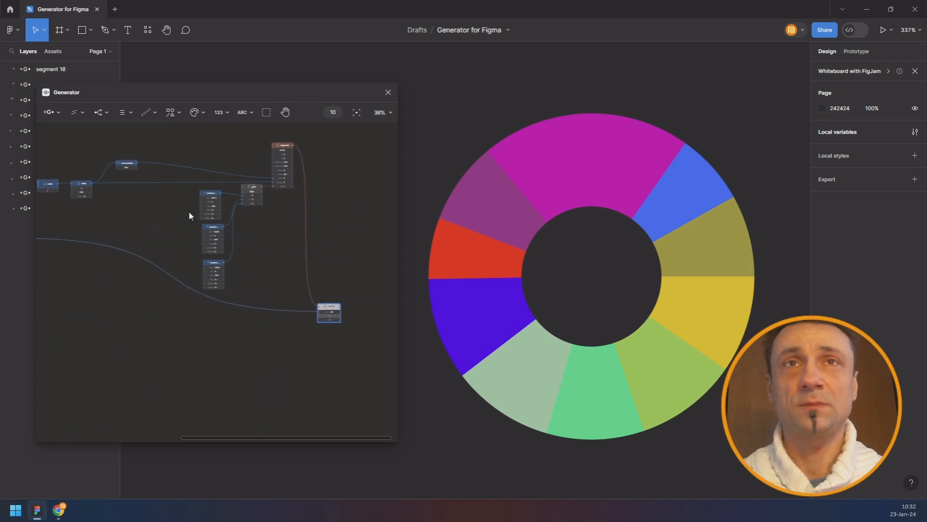
# - Add a Combine node beside the repeat node and route the sequence node's output through it into the repeat's iteration input
pyautogui.click(125, 112)
pyautogui.click(123, 133)
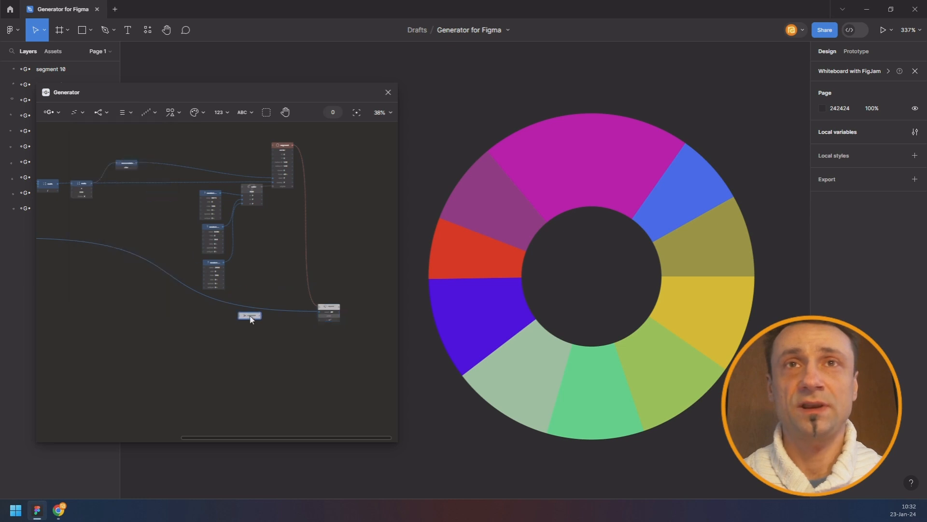
pyautogui.moveTo(184, 304); pyautogui.dragTo(326, 285)
pyautogui.moveTo(100, 265); pyautogui.dragTo(304, 314)
pyautogui.scroll(3, 103, 279)
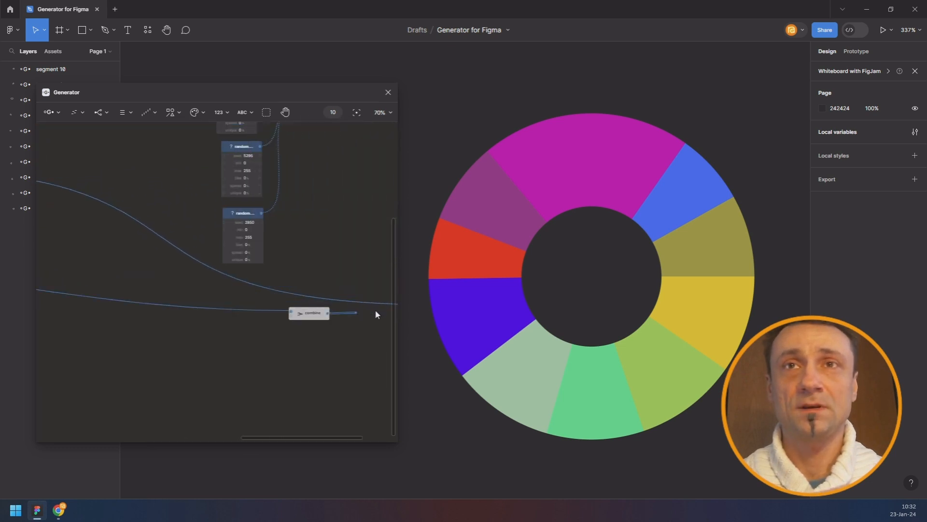
pyautogui.moveTo(377, 314); pyautogui.dragTo(196, 320)
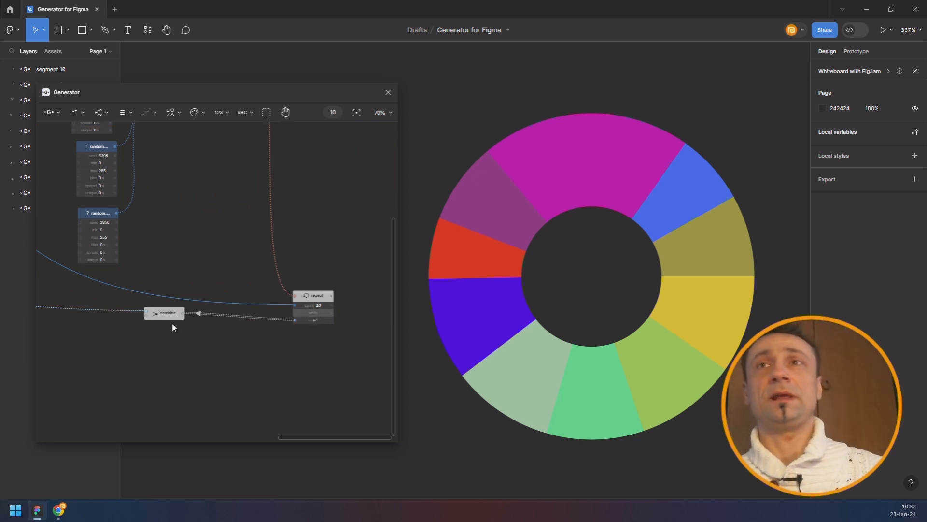
# - Move the sequence node further down, away from the count node
pyautogui.click(174, 314)
pyautogui.moveTo(155, 260); pyautogui.dragTo(293, 229)
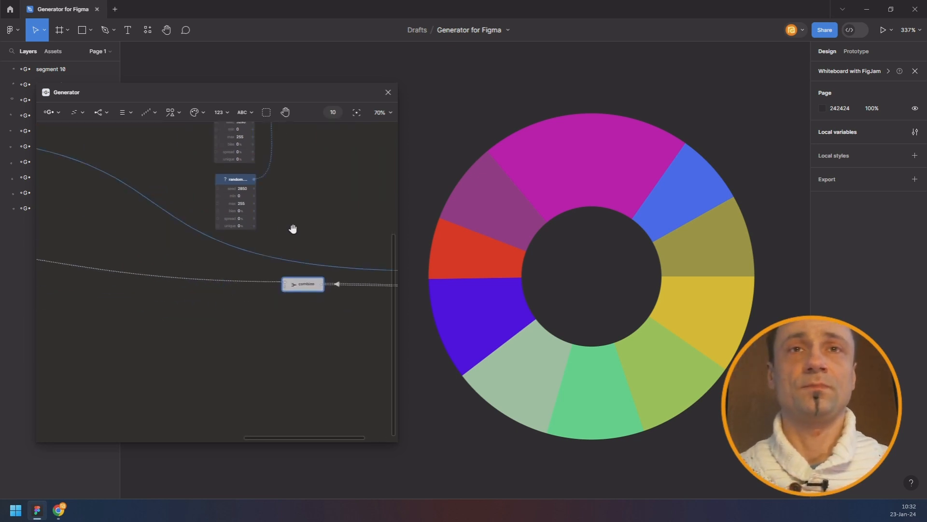
pyautogui.moveTo(193, 241); pyautogui.dragTo(386, 212)
pyautogui.click(76, 246)
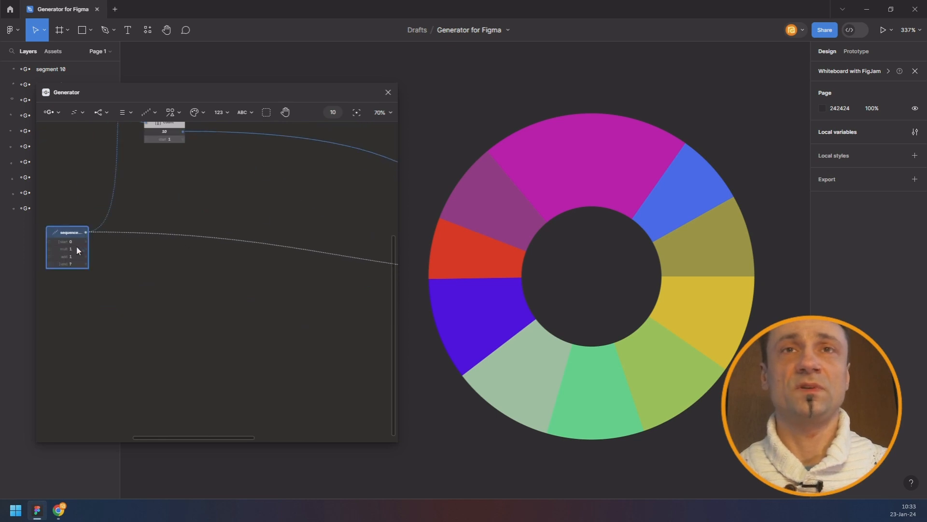
pyautogui.moveTo(76, 247); pyautogui.dragTo(77, 271)
pyautogui.scroll(-3, 168, 250)
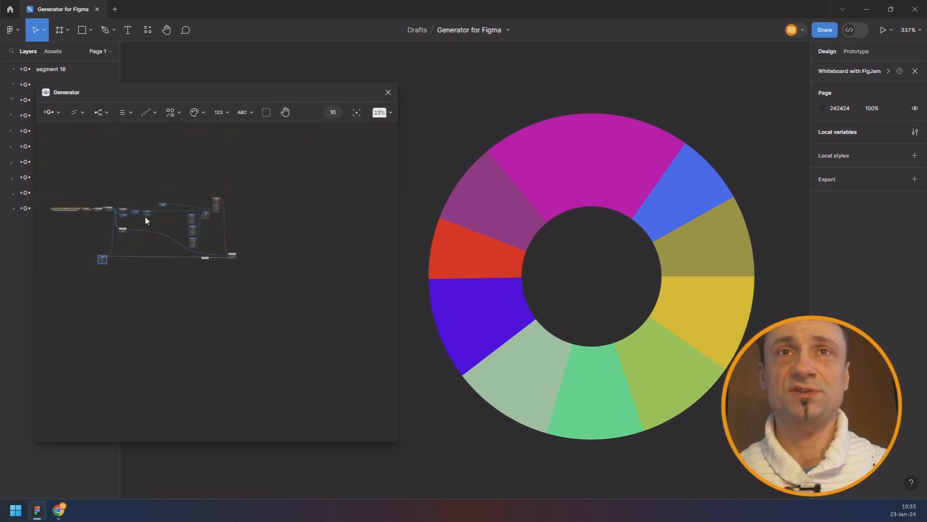
# - Select the three random color nodes and change their seeds to recolor the donut's segments
pyautogui.scroll(4, 146, 220)
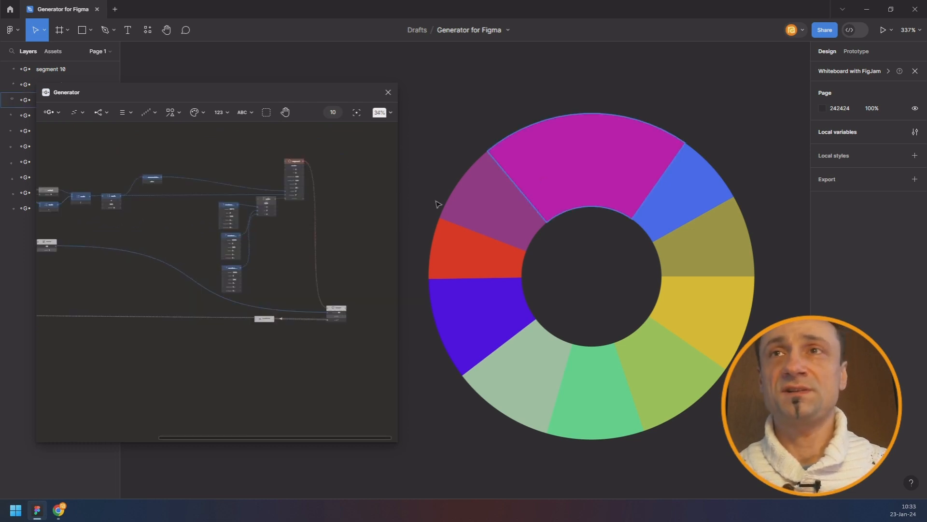
pyautogui.hscroll(-5, 95, 195)
pyautogui.hscroll(5, 93, 181)
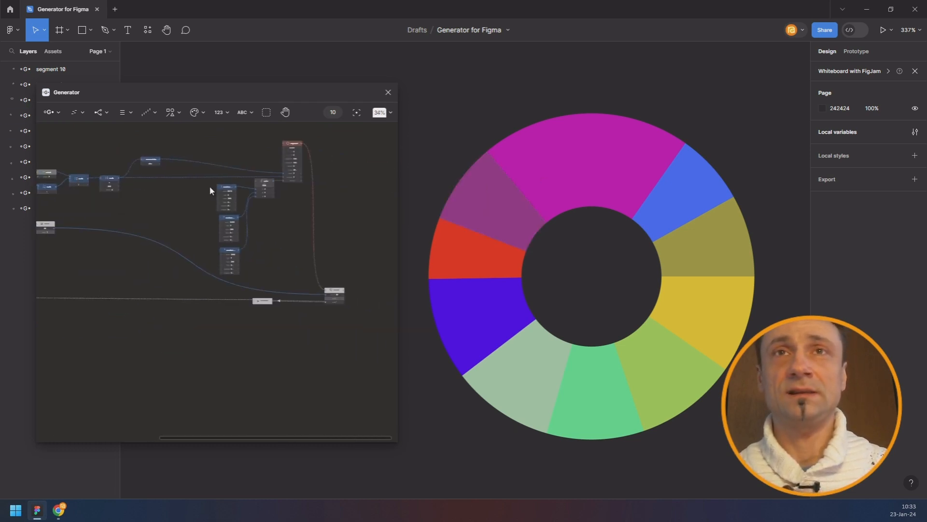
pyautogui.moveTo(213, 172); pyautogui.dragTo(251, 283)
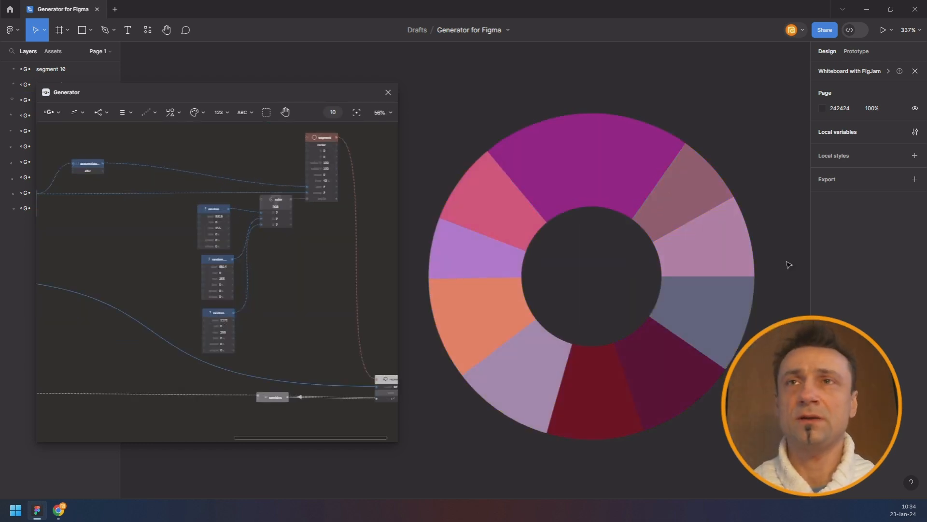
# - Add a List node to the unique node's output to inspect the languages, and delete it again
pyautogui.scroll(-5, 233, 273)
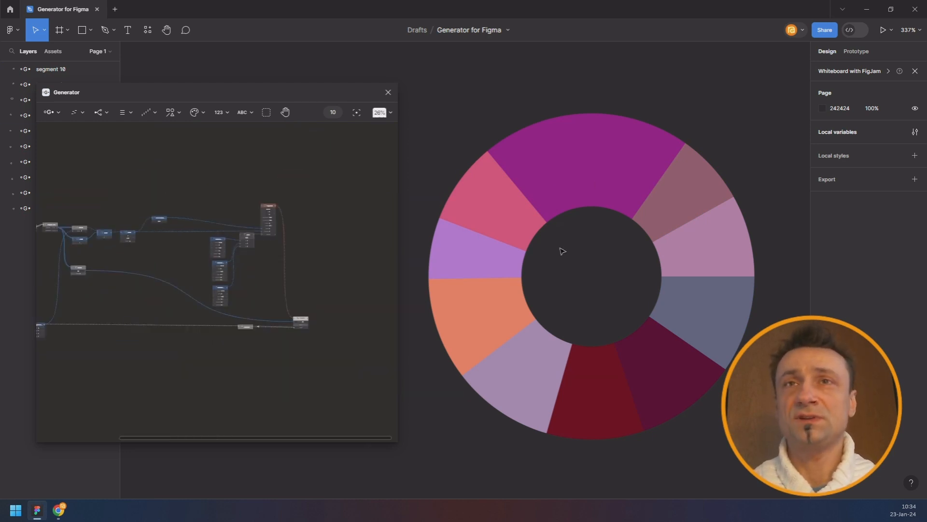
pyautogui.moveTo(127, 257); pyautogui.dragTo(290, 252)
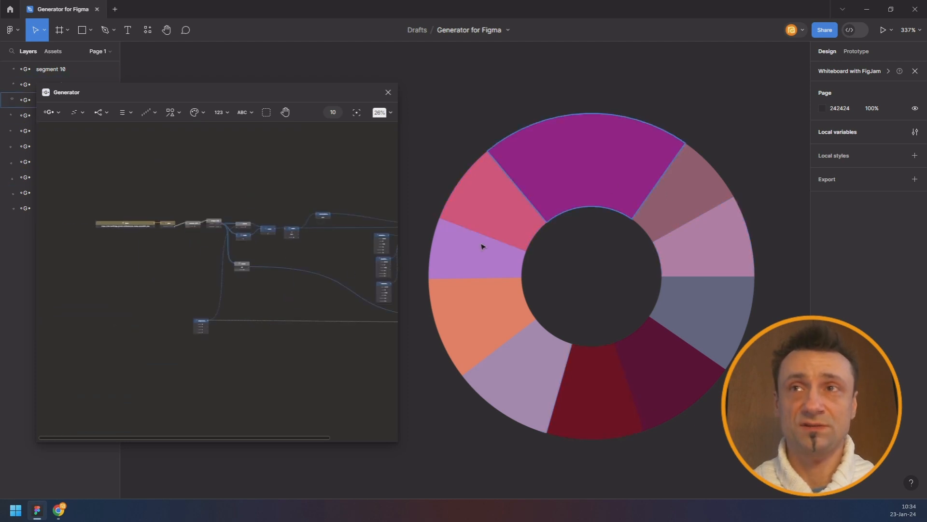
pyautogui.scroll(10, 194, 227)
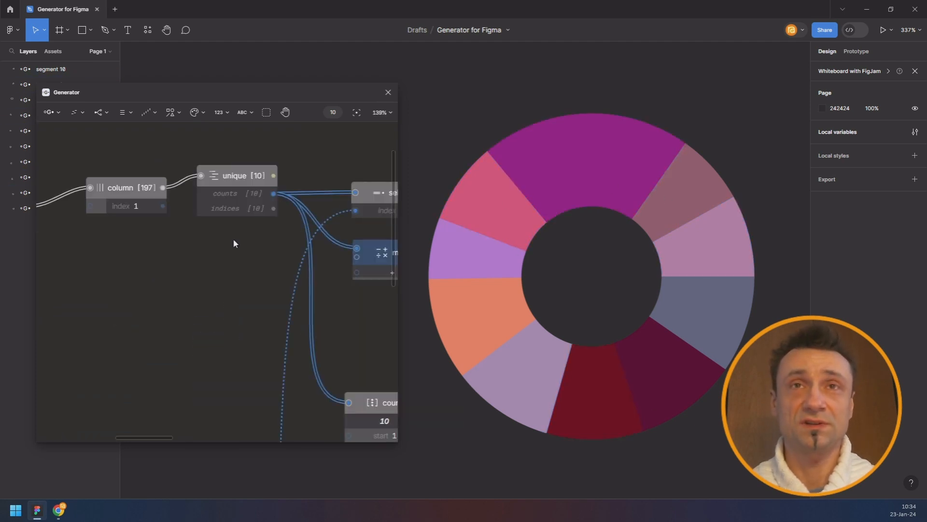
pyautogui.click(124, 112)
pyautogui.click(131, 146)
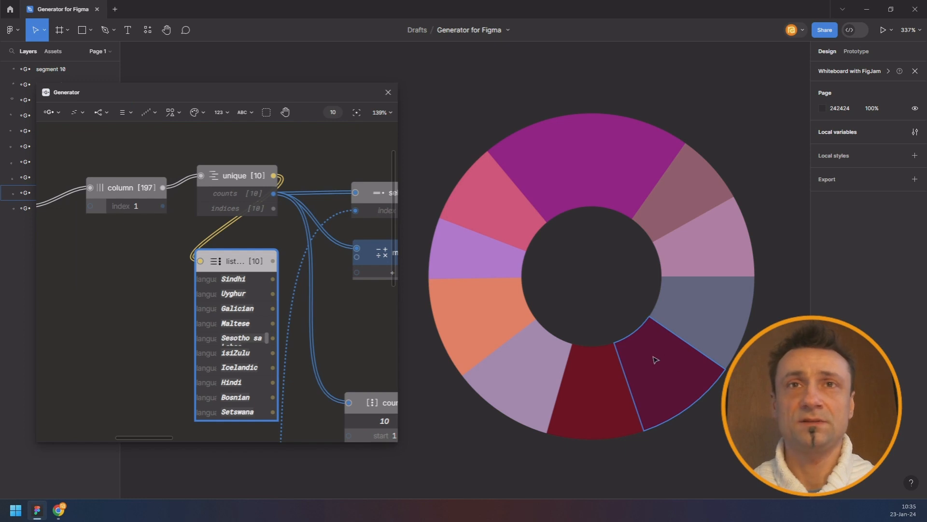
pyautogui.moveTo(233, 260); pyautogui.dragTo(235, 271)
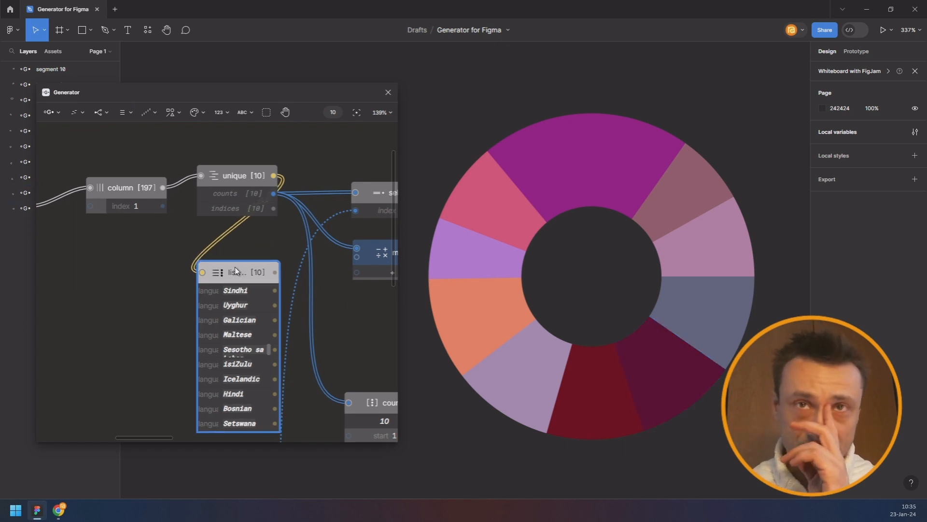
pyautogui.press('Delete')
# - Add a Select node, feed it the unique node's output, and place it below the count node
pyautogui.click(124, 112)
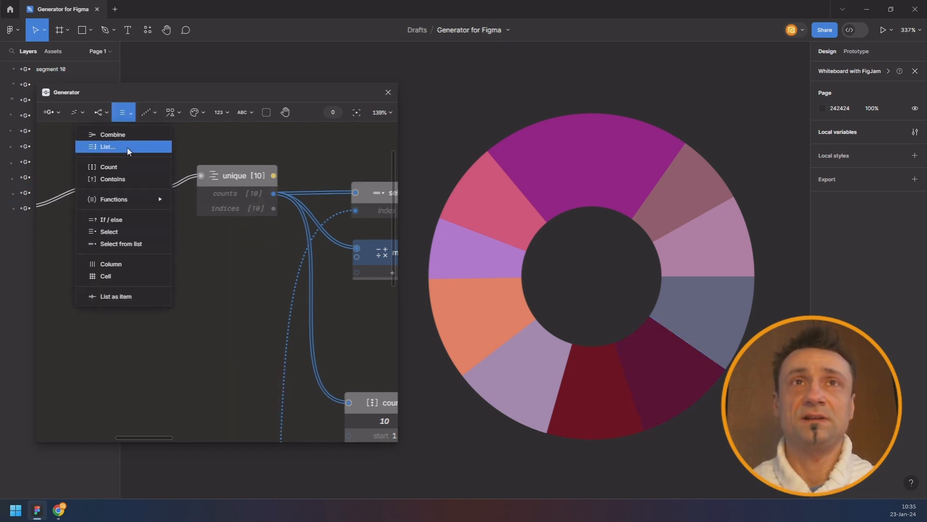
pyautogui.click(116, 231)
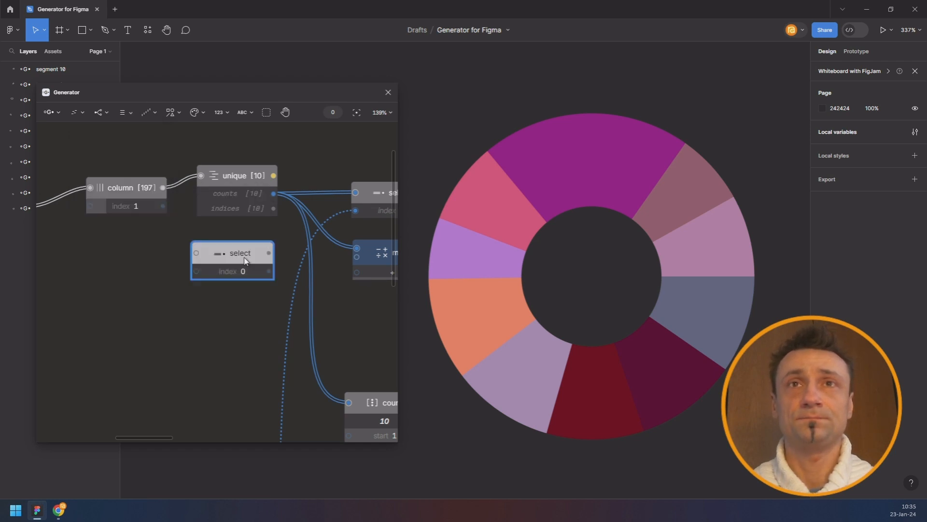
pyautogui.click(245, 258)
pyautogui.moveTo(273, 175); pyautogui.dragTo(138, 195)
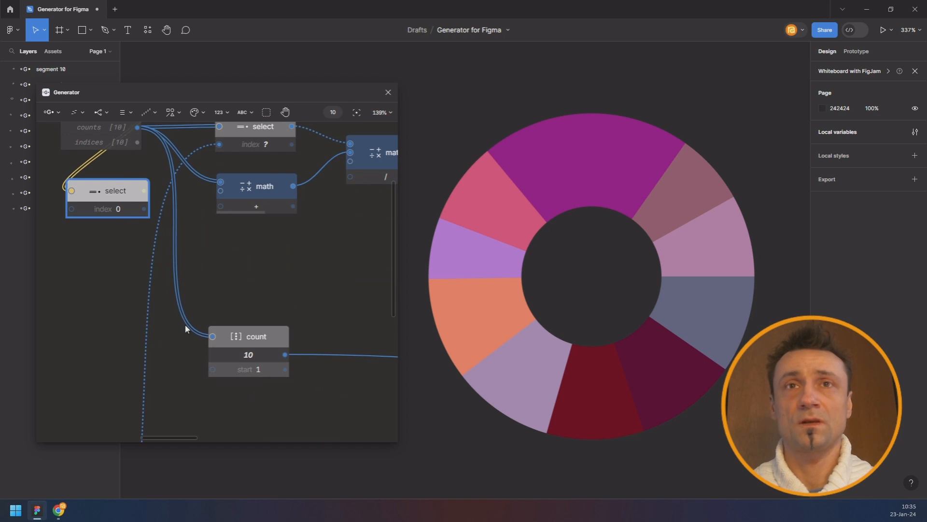
pyautogui.moveTo(185, 329); pyautogui.dragTo(255, 426)
# - Connect the sequence node's output to the index of the Select node below the count node
pyautogui.scroll(-5, 251, 413)
pyautogui.scroll(-5, 291, 319)
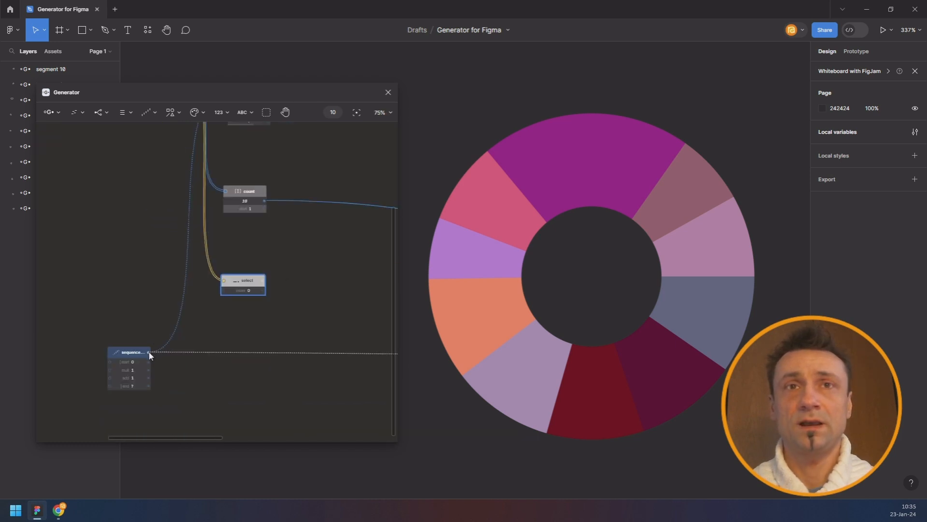
pyautogui.moveTo(149, 356); pyautogui.dragTo(226, 291)
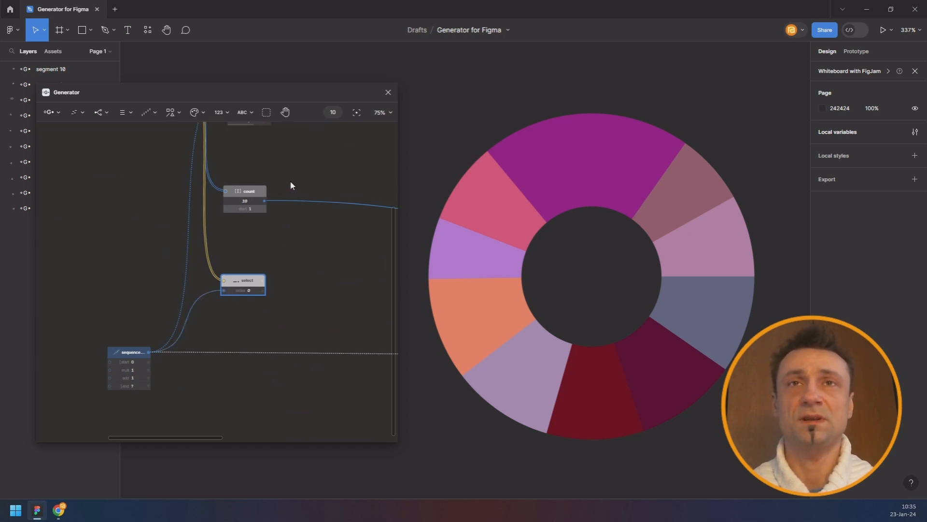
# - Add a vector Point node and place it beside the language Select node
pyautogui.moveTo(296, 230); pyautogui.dragTo(186, 237)
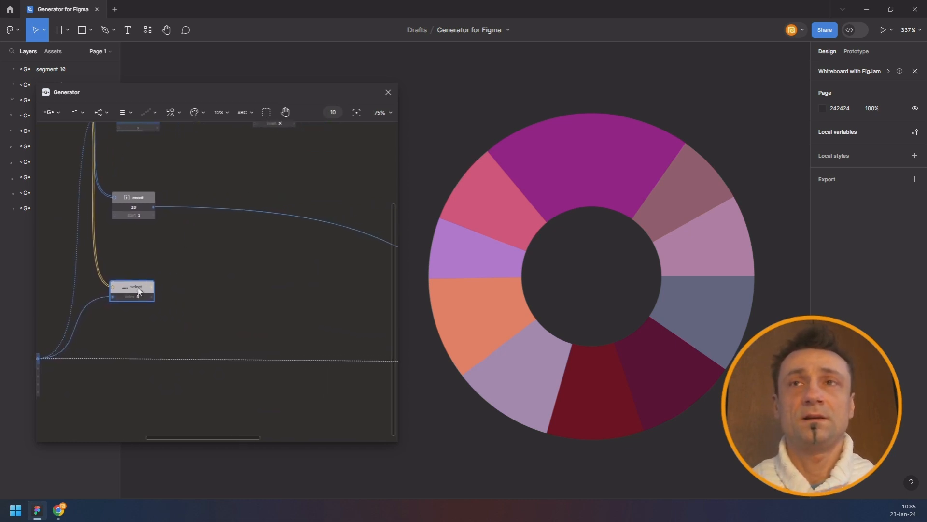
pyautogui.scroll(-3, 288, 213)
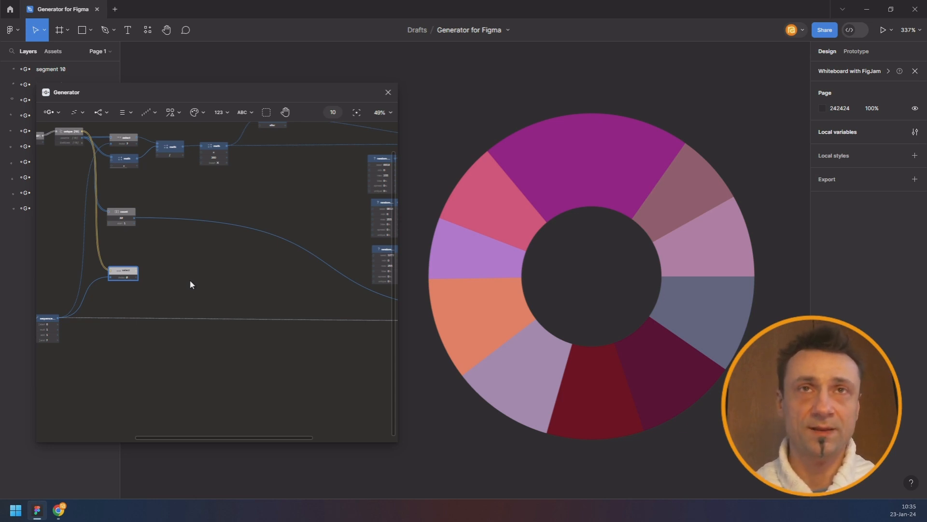
pyautogui.click(182, 113)
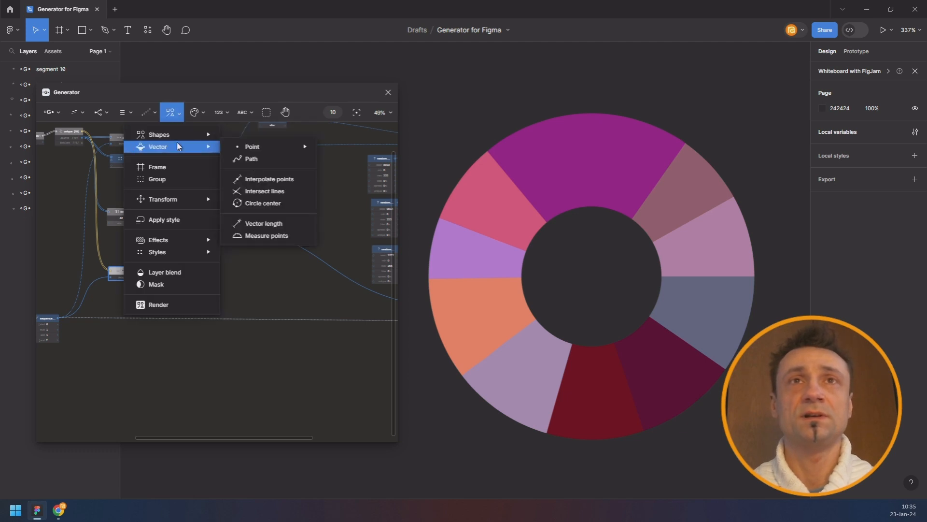
pyautogui.click(252, 182)
pyautogui.moveTo(197, 269); pyautogui.dragTo(181, 274)
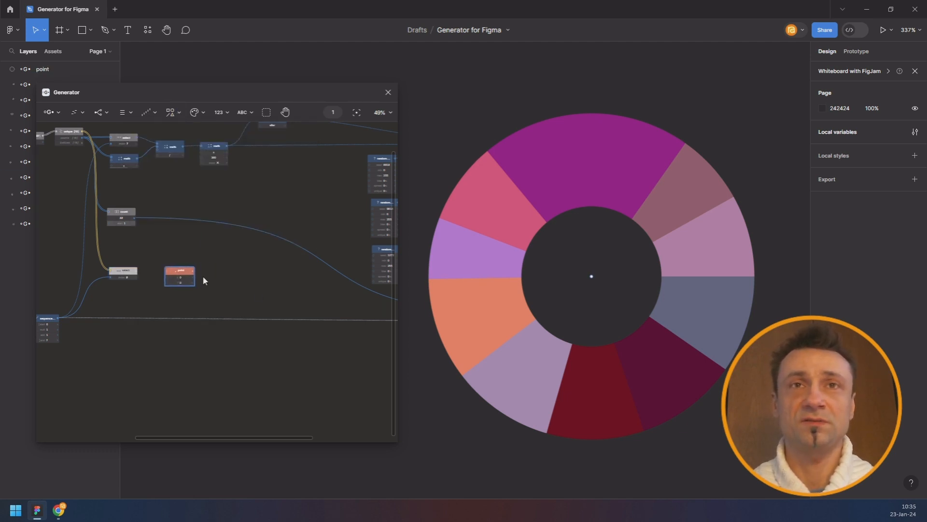
# - Attach a Move node to the point and set its X position to 72
pyautogui.scroll(3, 201, 275)
pyautogui.hotkey('ctrl', '/')
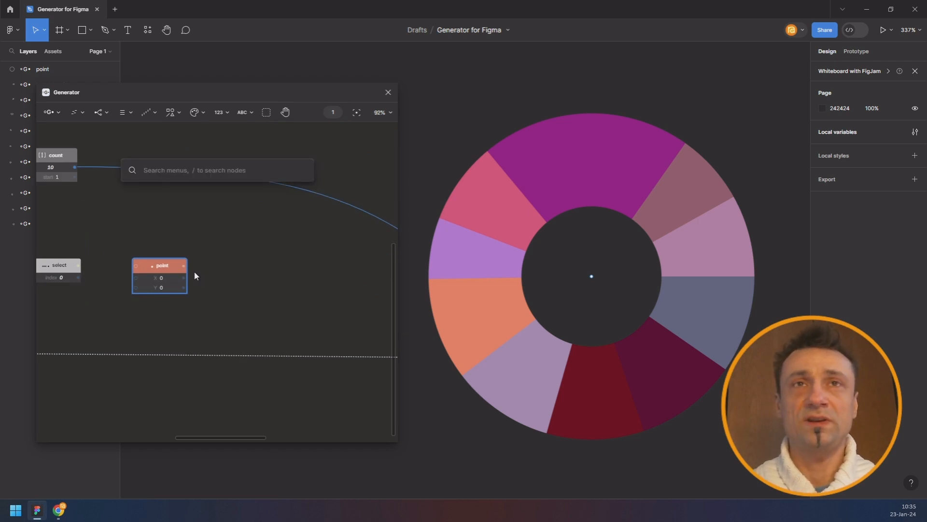
pyautogui.write('move')
pyautogui.press('Return')
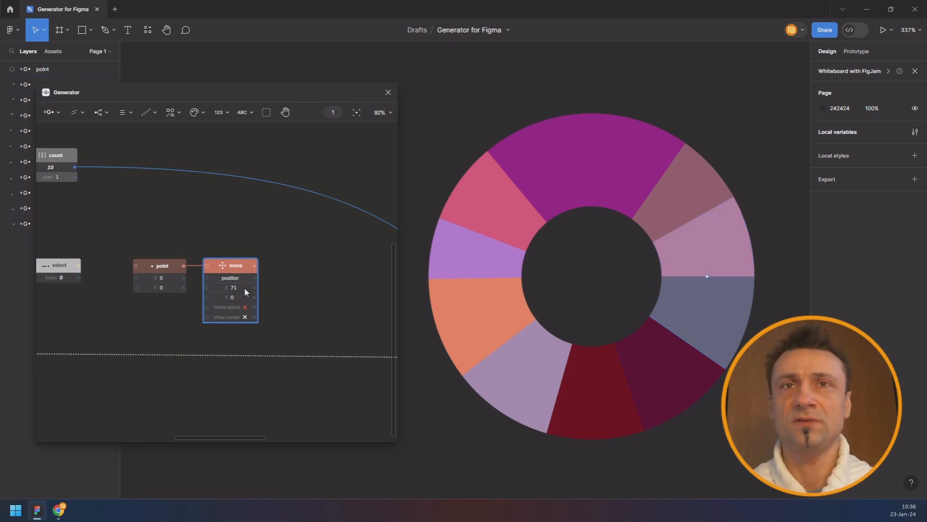
pyautogui.scroll(-1, 228, 237)
# - Attach a Rotate node after the move node, try out several angles, and set the angle back to 0
pyautogui.hotkey('ctrl', '/')
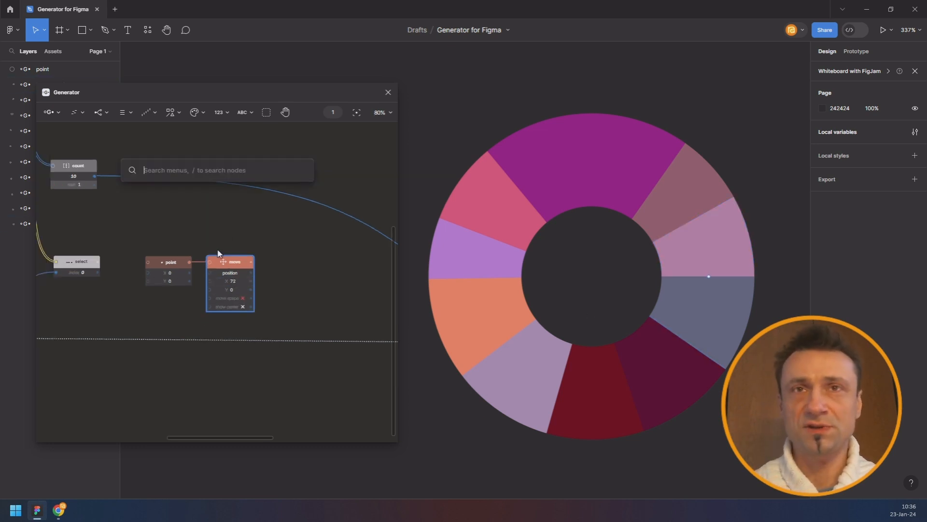
pyautogui.write('ro')
pyautogui.press('Return')
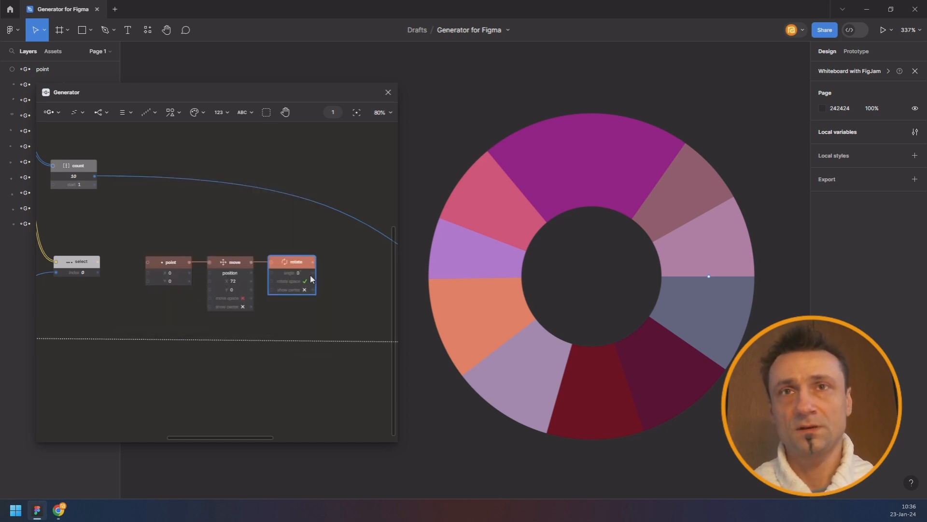
pyautogui.moveTo(290, 274); pyautogui.dragTo(285, 273)
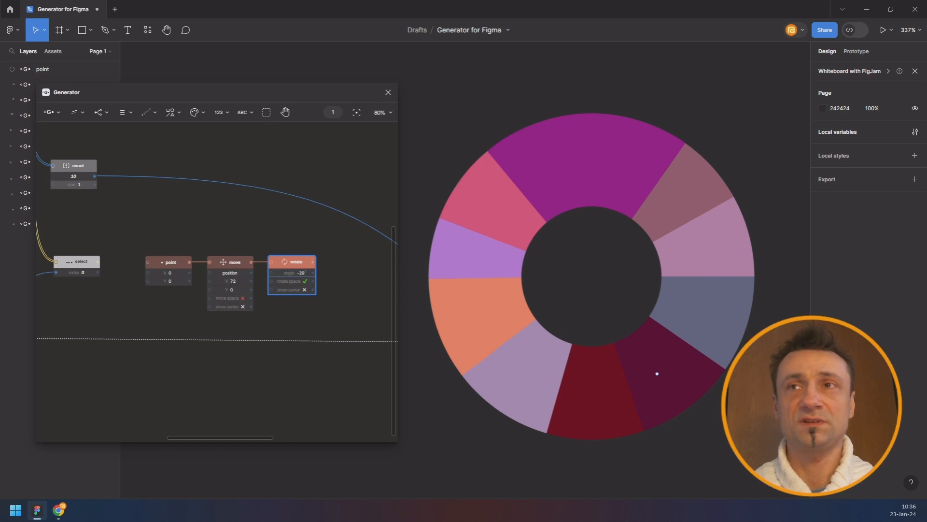
pyautogui.moveTo(292, 276)
pyautogui.mouseDown()
pyautogui.moveTo(305, 277)
pyautogui.moveTo(295, 272)
pyautogui.mouseUp()
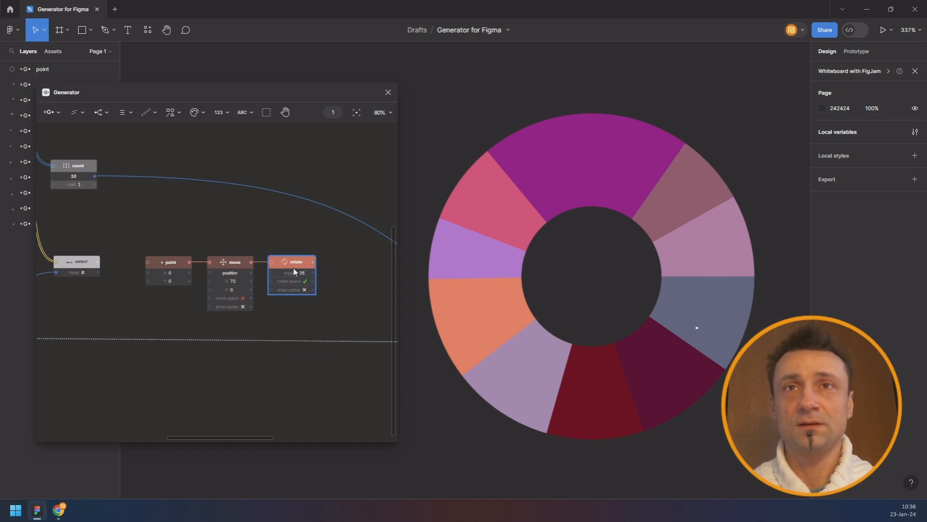
pyautogui.doubleClick(296, 273)
pyautogui.write('0')
pyautogui.press('Return')
# - Highlight the accumulate node in red
pyautogui.scroll(-2, 226, 223)
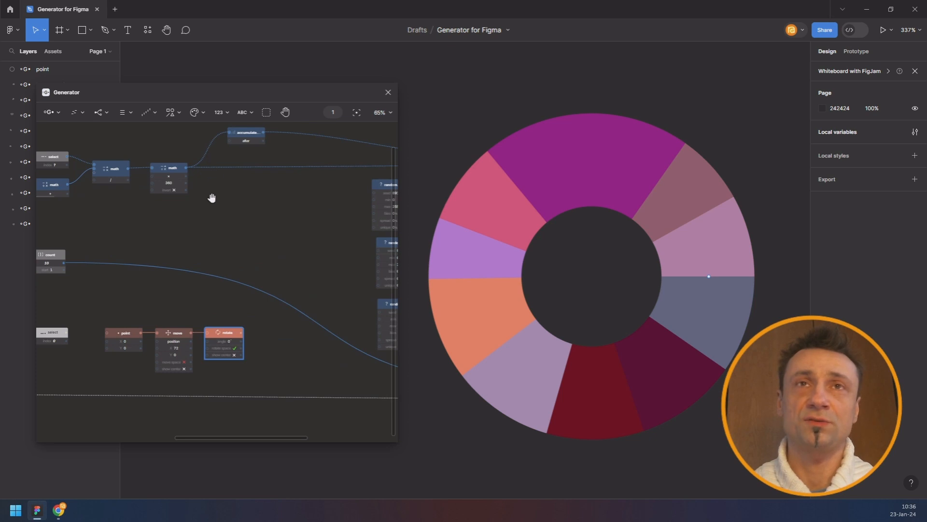
pyautogui.moveTo(212, 198); pyautogui.dragTo(221, 267)
pyautogui.click(254, 208)
pyautogui.rightClick(252, 199)
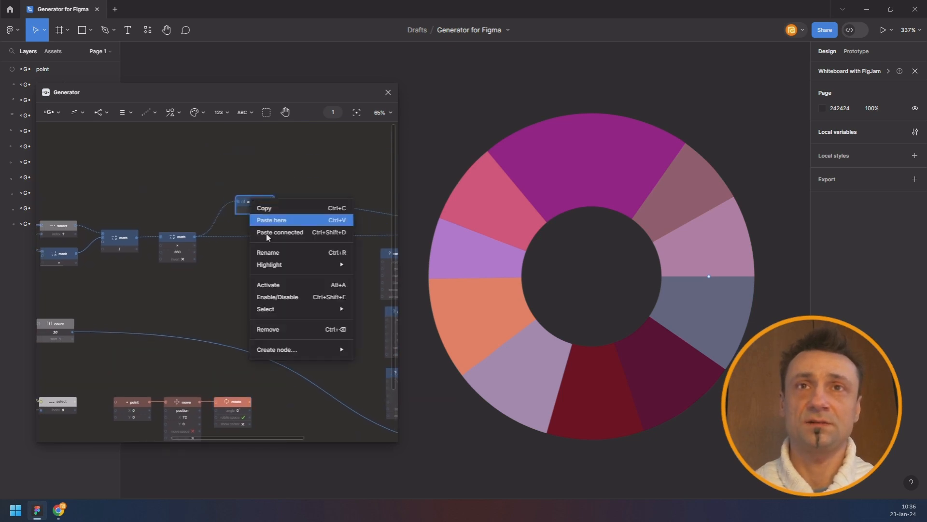
pyautogui.moveTo(266, 264)
pyautogui.click(184, 265)
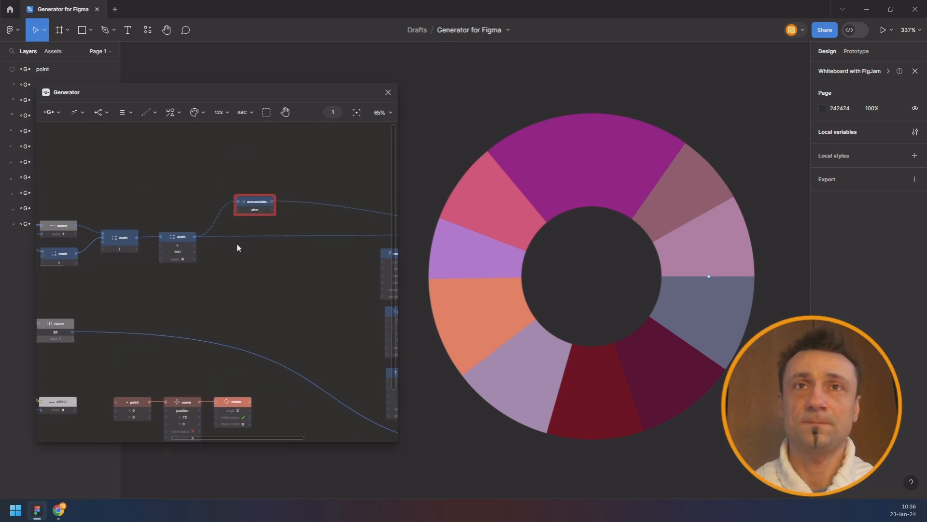
# - Connect the accumulate node's output to the rotate node's angle
pyautogui.moveTo(239, 286)
pyautogui.mouseDown()
pyautogui.moveTo(234, 236)
pyautogui.moveTo(240, 269)
pyautogui.mouseUp()
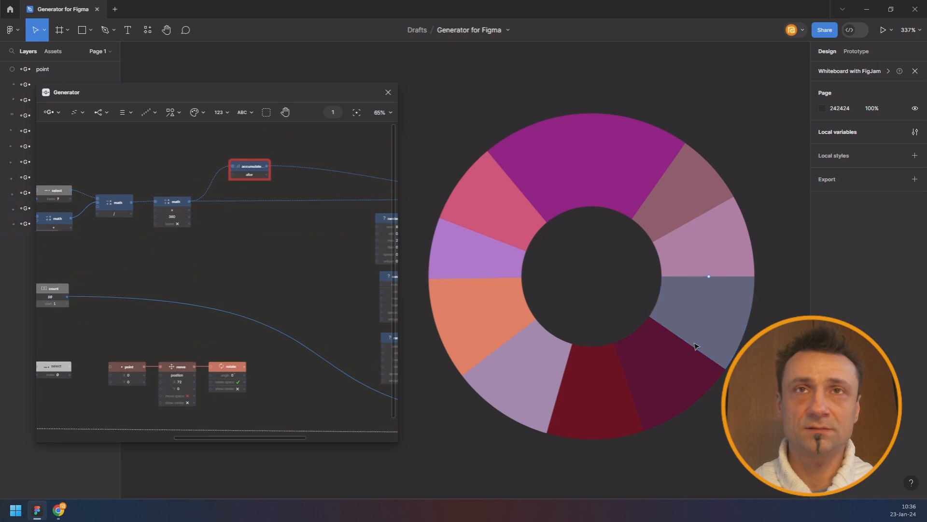
pyautogui.moveTo(304, 235); pyautogui.dragTo(243, 219)
pyautogui.moveTo(207, 154)
pyautogui.mouseDown()
pyautogui.moveTo(190, 309)
pyautogui.moveTo(150, 360)
pyautogui.moveTo(115, 262)
pyautogui.mouseUp()
pyautogui.click(114, 261)
pyautogui.hotkey('ctrl', '/')
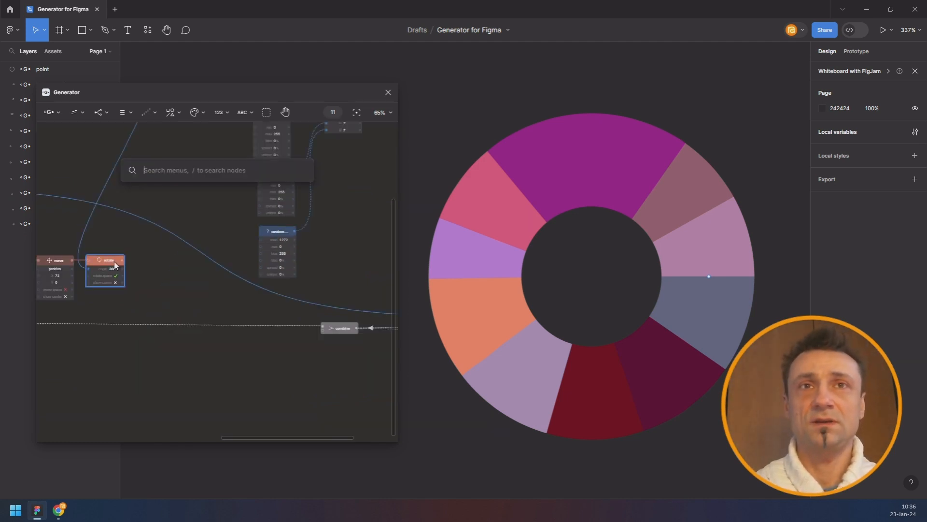
pyautogui.press('Escape')
pyautogui.moveTo(348, 207); pyautogui.dragTo(259, 299)
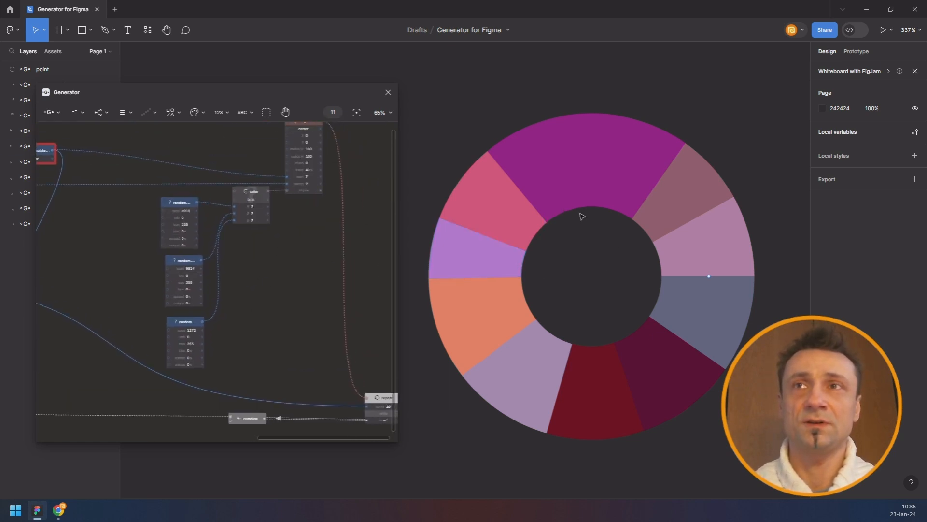
# - Insert a Group node after the segment node and place it just above the repeat node
pyautogui.click(309, 122)
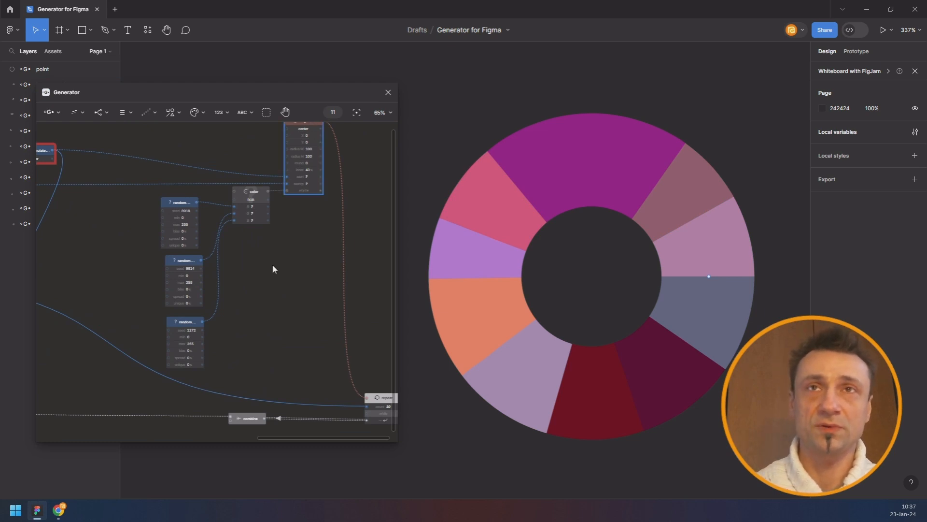
pyautogui.press('space')
pyautogui.write('group')
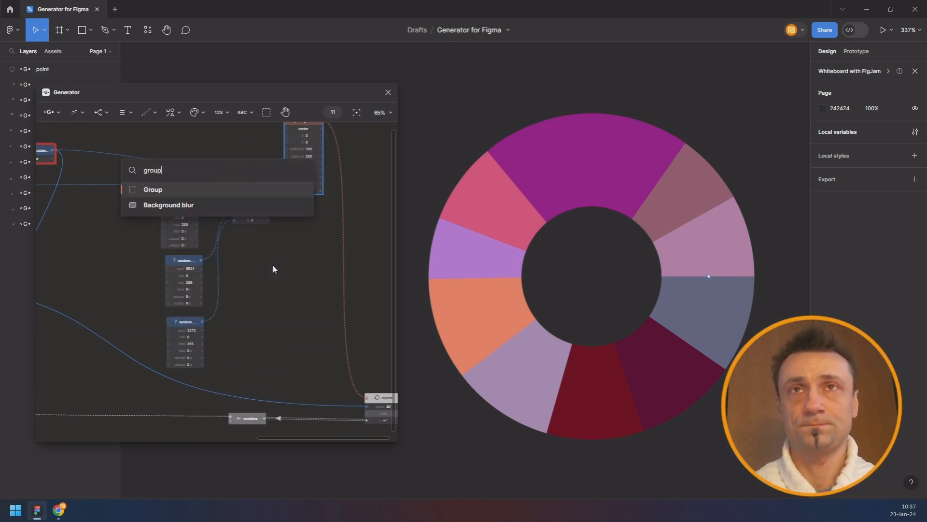
pyautogui.press('Return')
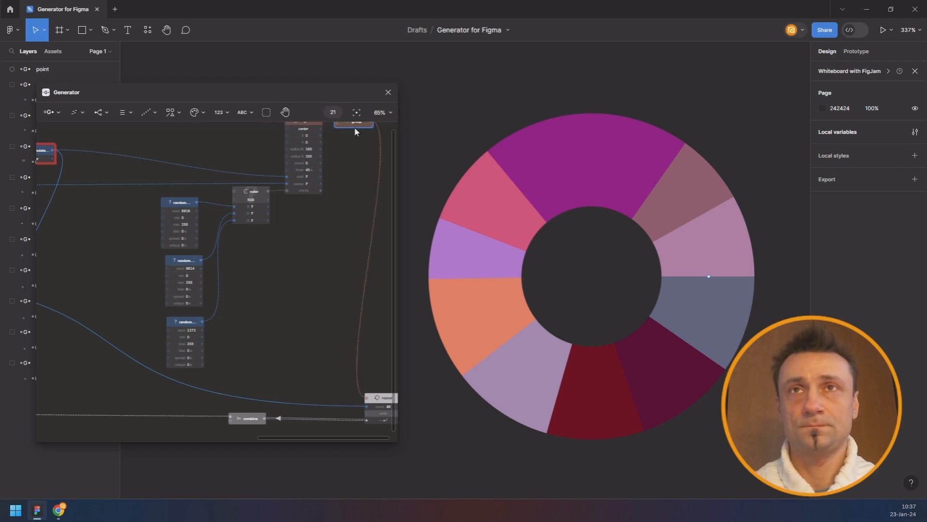
pyautogui.moveTo(354, 126); pyautogui.dragTo(340, 338)
# - Connect the rotate node's output to the group node and move the rotate node closer to the group
pyautogui.scroll(-2, 221, 354)
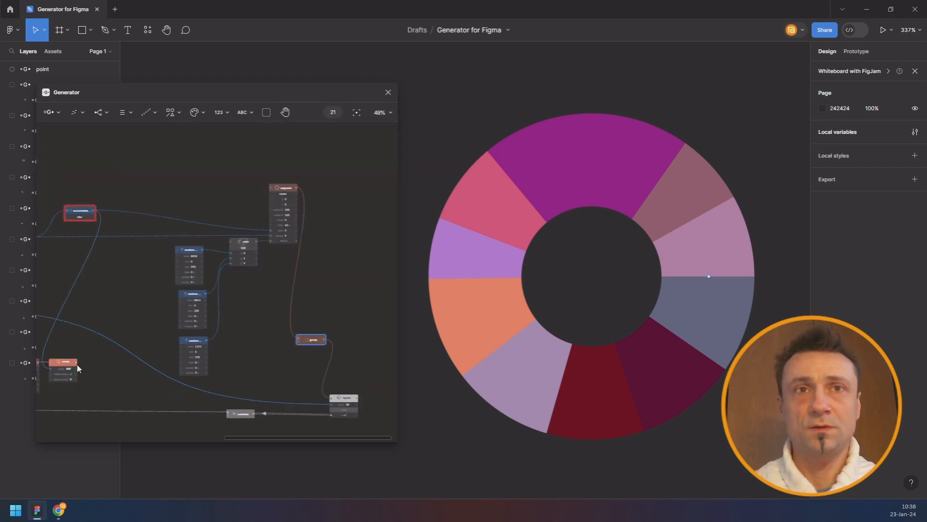
pyautogui.moveTo(77, 363); pyautogui.dragTo(314, 342)
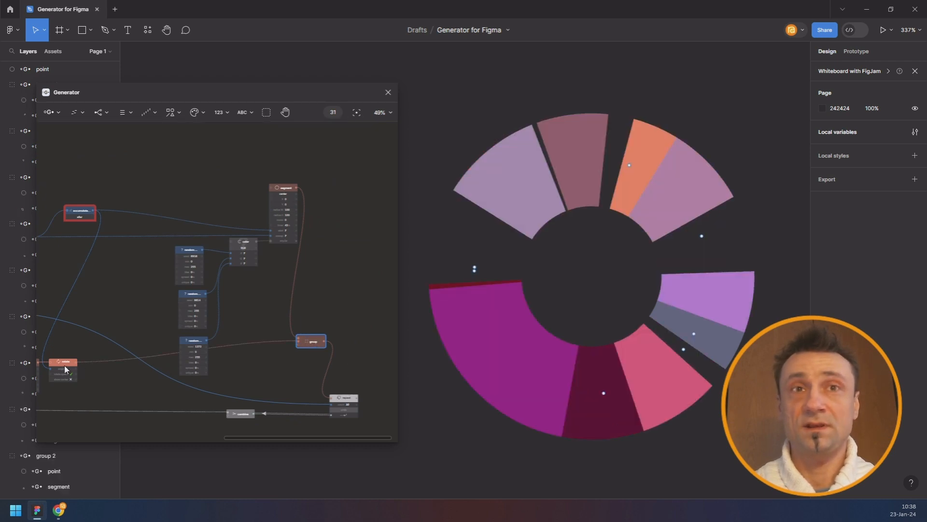
pyautogui.moveTo(64, 362); pyautogui.dragTo(112, 367)
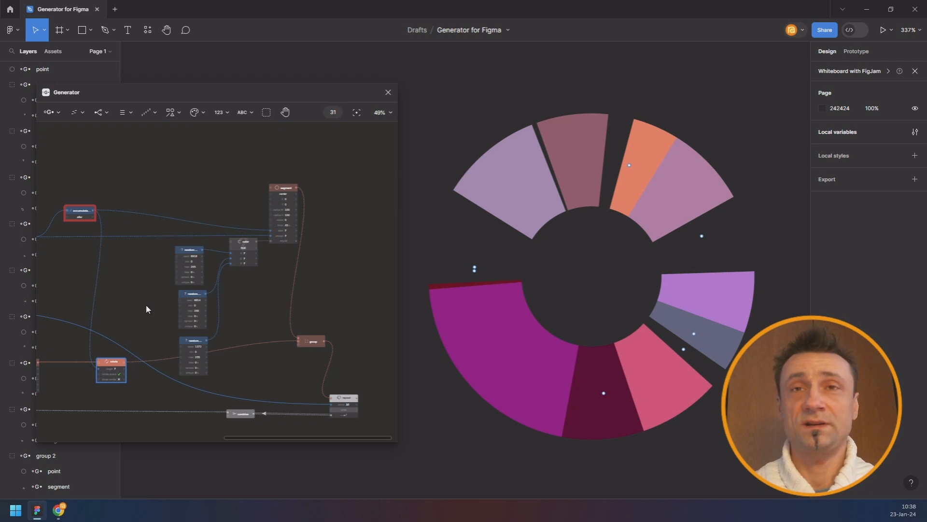
# - Insert a Cache node after the accumulate node, feeding both the segment and rotate nodes
pyautogui.hscroll(-6, 147, 309)
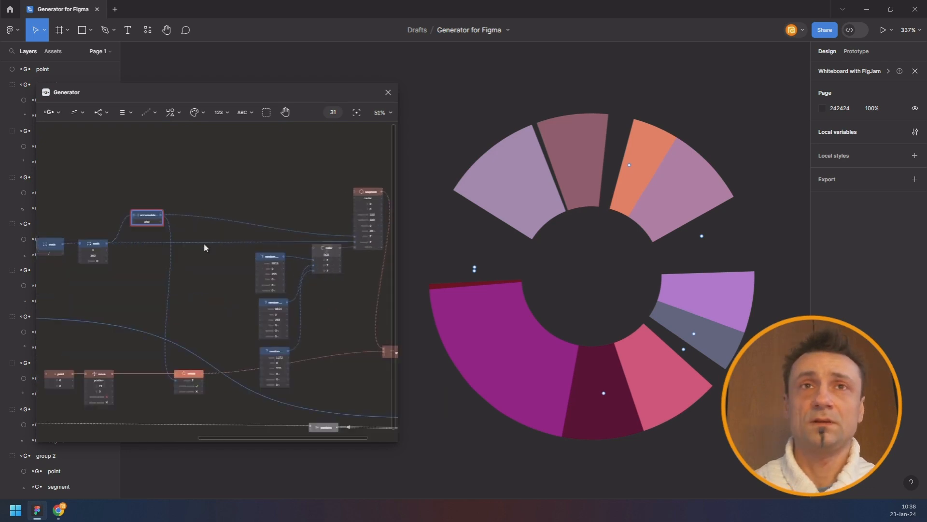
pyautogui.scroll(4, 173, 228)
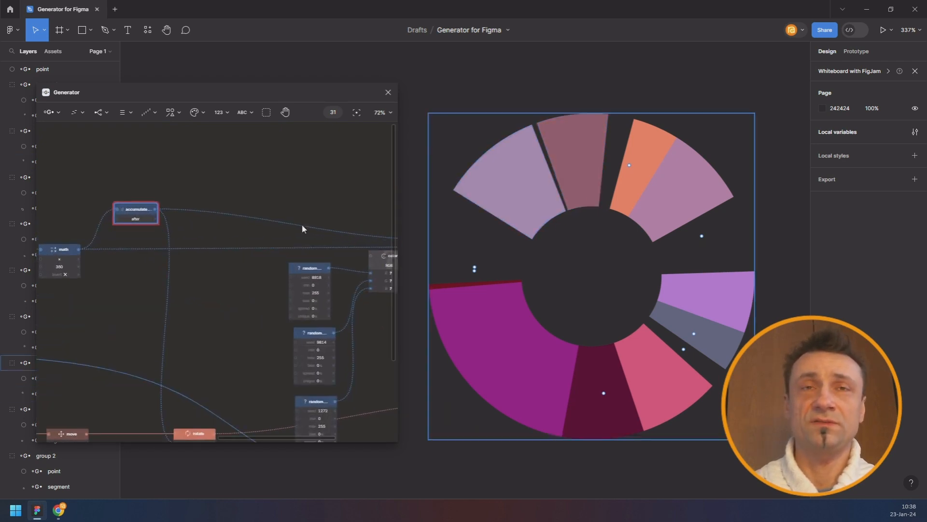
pyautogui.scroll(4, 140, 216)
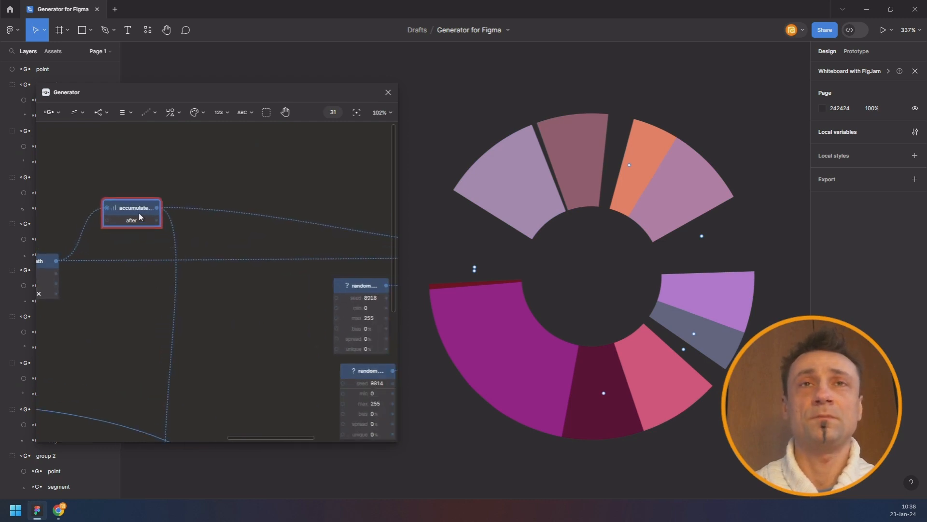
pyautogui.scroll(-4, 140, 216)
pyautogui.scroll(6, 138, 211)
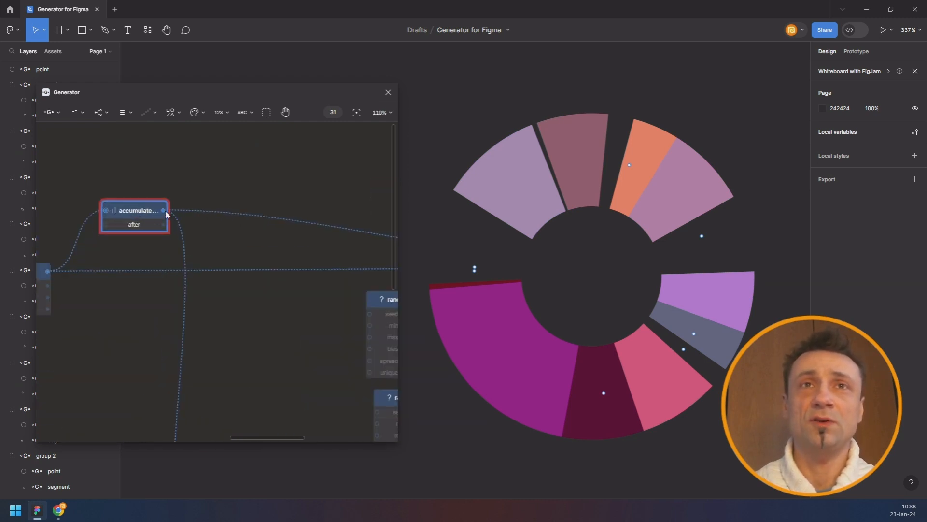
pyautogui.scroll(-5, 265, 273)
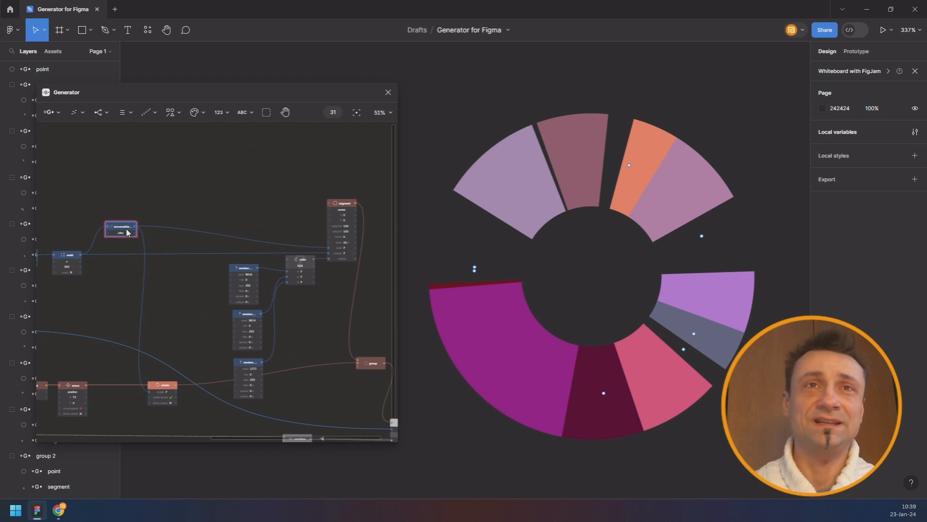
pyautogui.scroll(4, 137, 233)
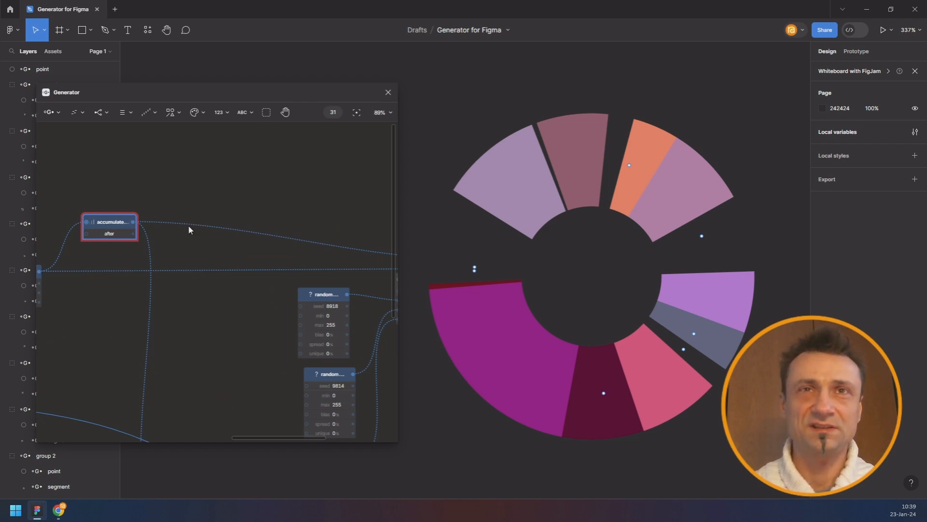
pyautogui.click(100, 113)
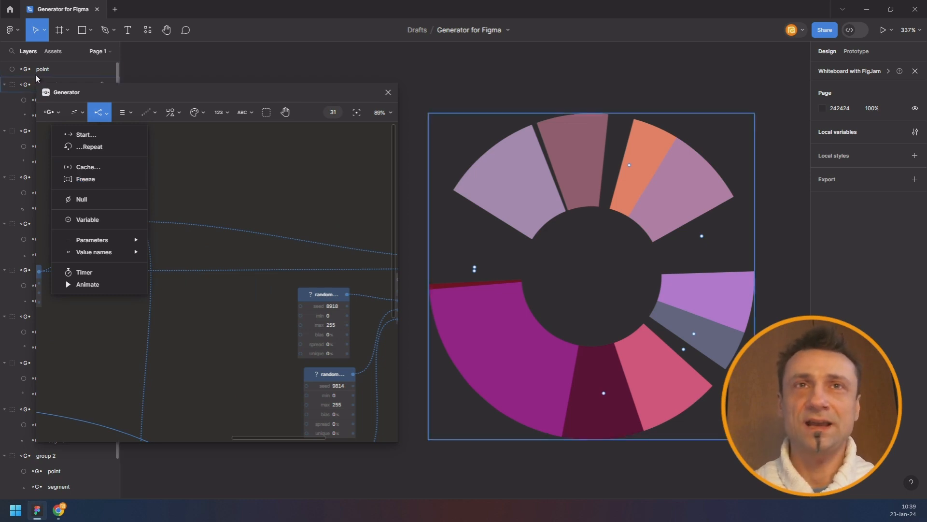
pyautogui.click(102, 169)
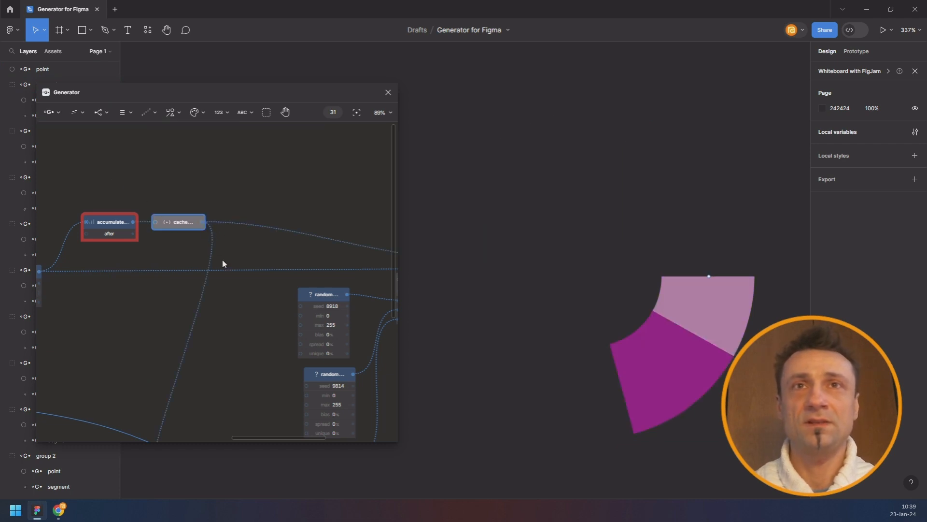
# - Draw another connection from the cache node's output toward the combine node
pyautogui.scroll(-5, 276, 321)
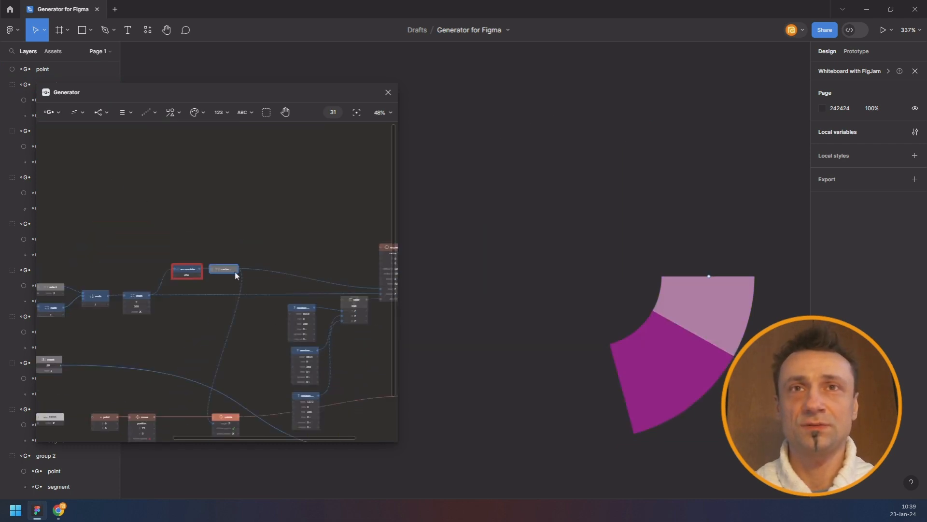
pyautogui.scroll(-3, 279, 354)
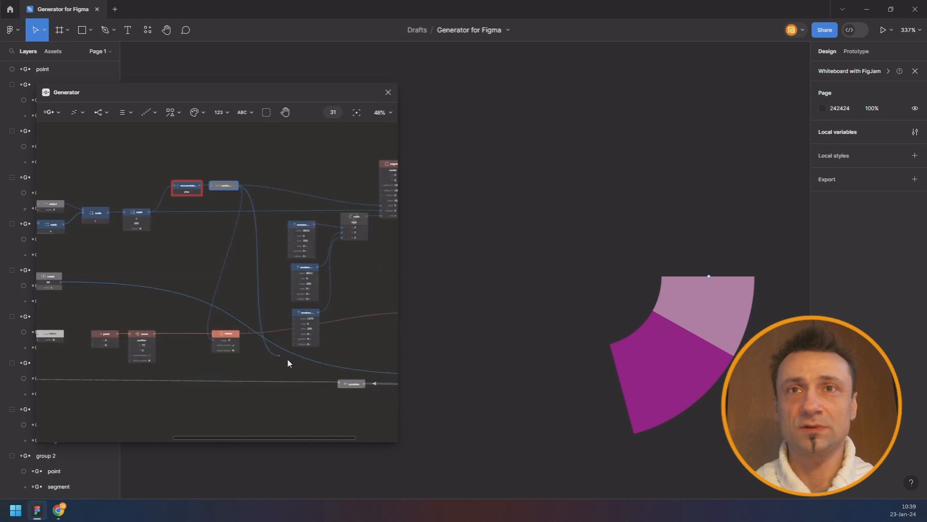
# - Connect the cache node's output to the combine node
pyautogui.moveTo(354, 387); pyautogui.dragTo(354, 387)
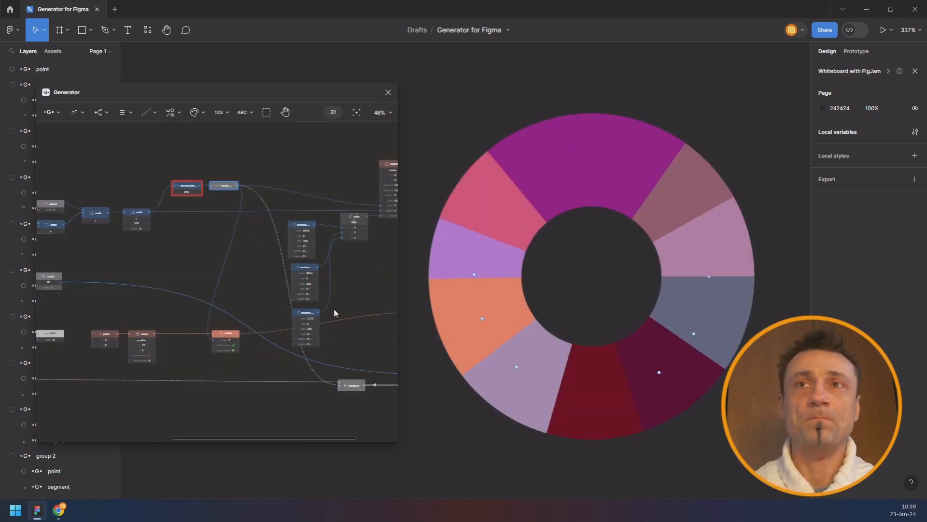
pyautogui.scroll(5, 207, 181)
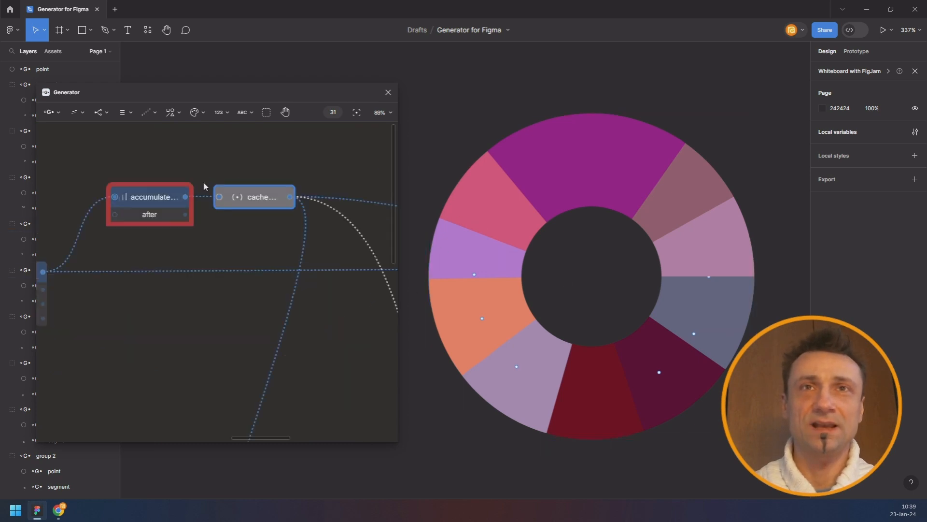
pyautogui.scroll(-5, 256, 202)
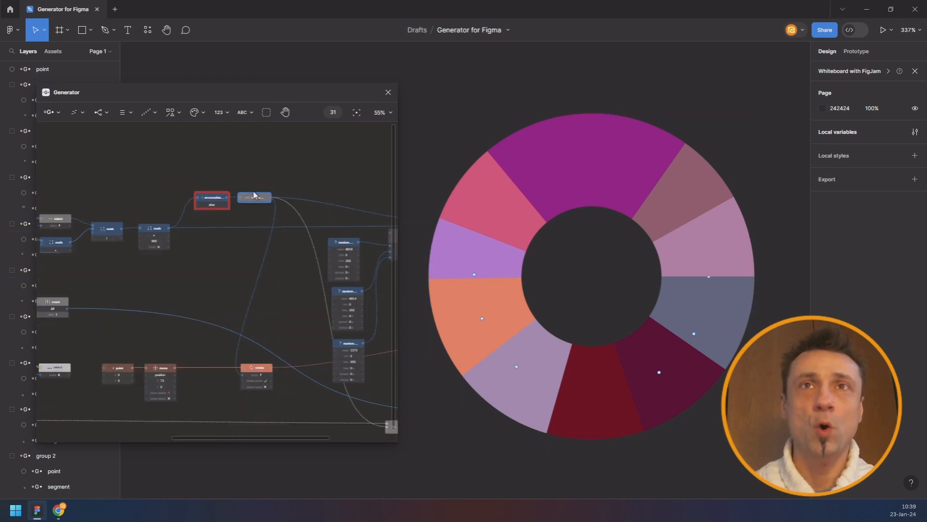
pyautogui.moveTo(301, 202); pyautogui.dragTo(161, 181)
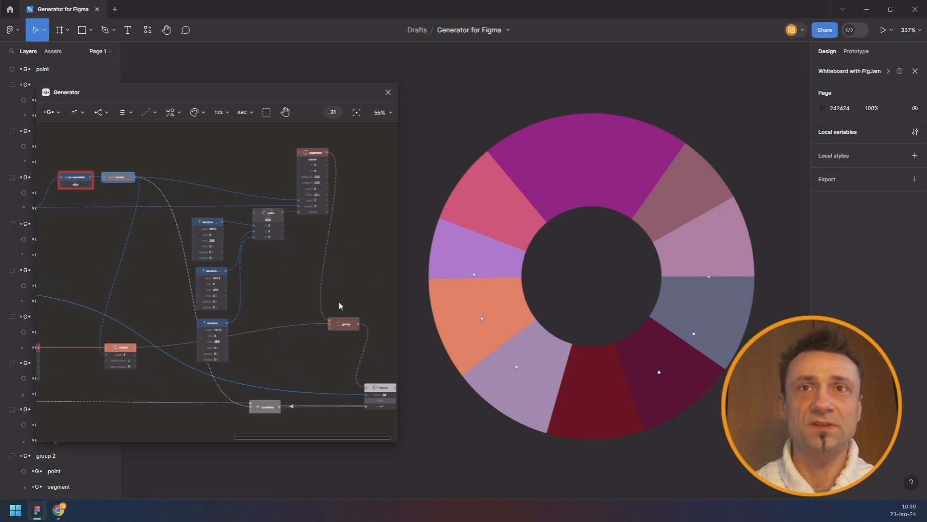
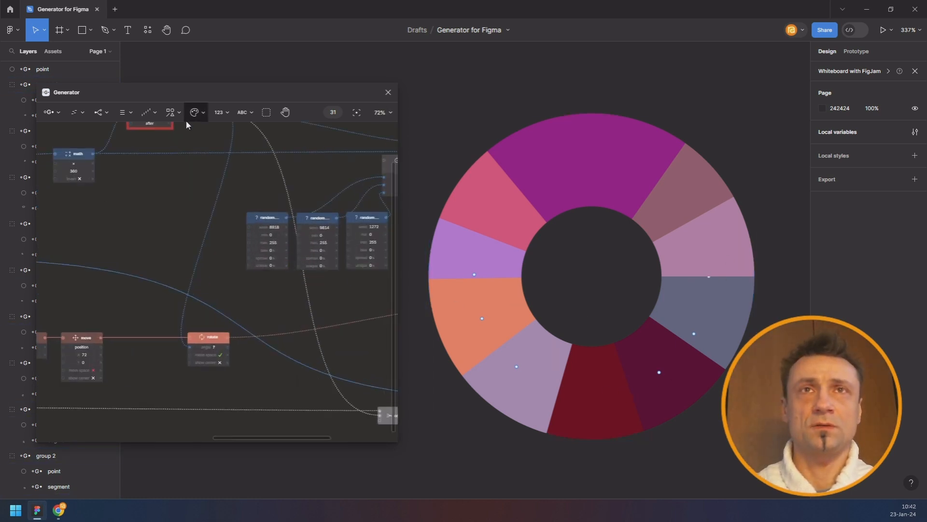
# - Add a subtraction math node and insert it between the cache node and the rotate node's angle
pyautogui.click(219, 112)
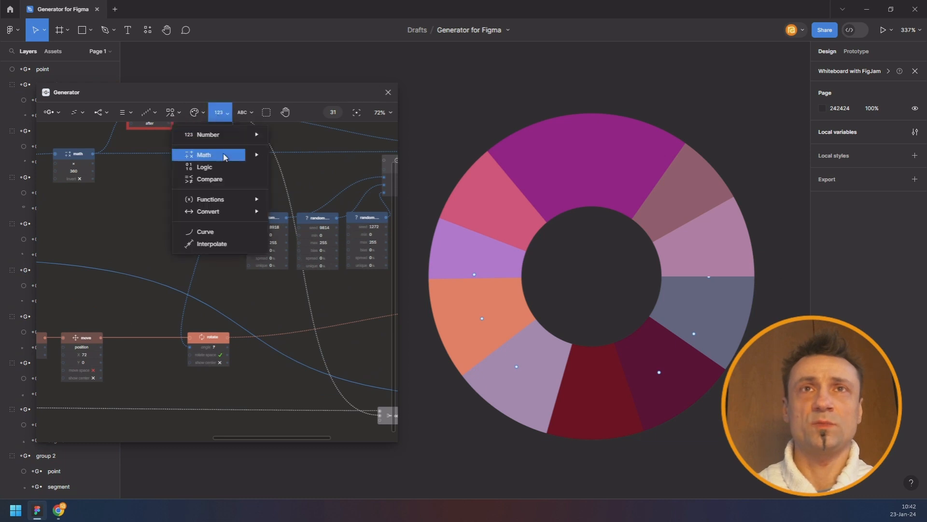
pyautogui.moveTo(236, 158)
pyautogui.click(285, 155)
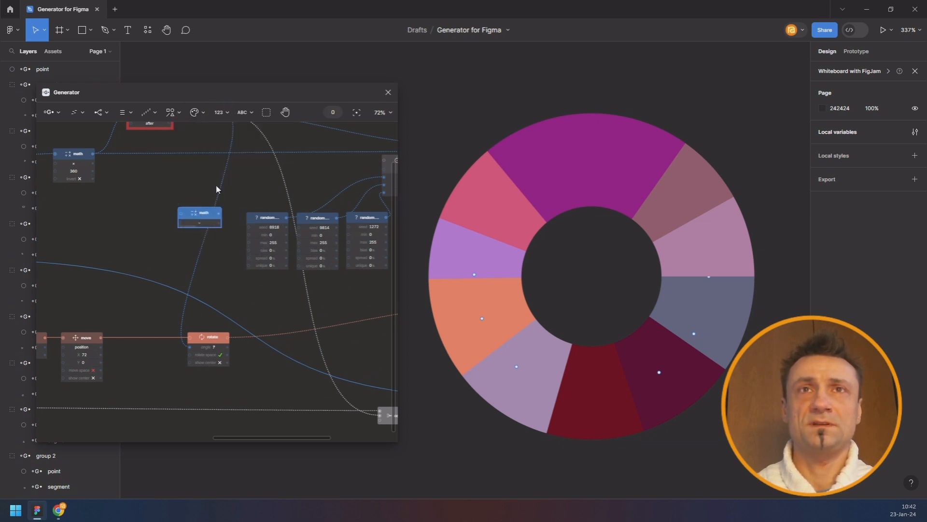
pyautogui.scroll(3, 216, 188)
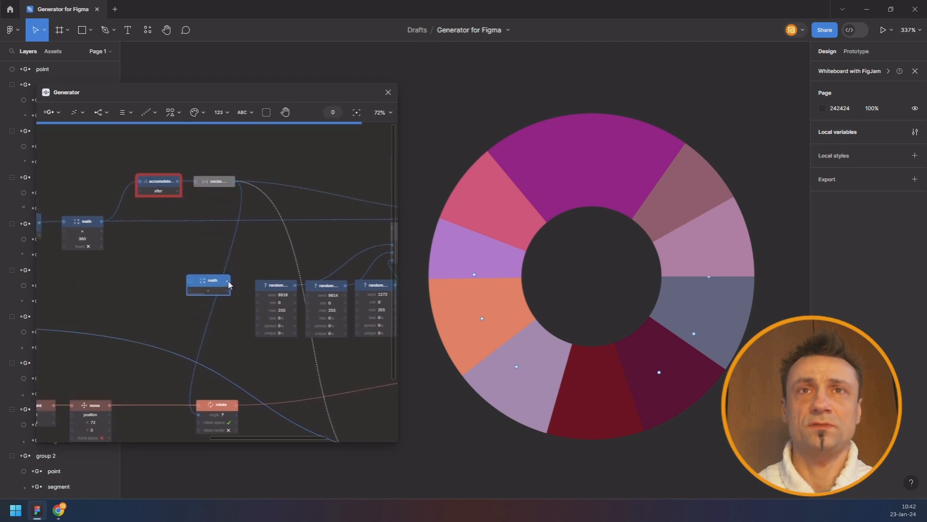
pyautogui.moveTo(216, 400); pyautogui.dragTo(212, 414)
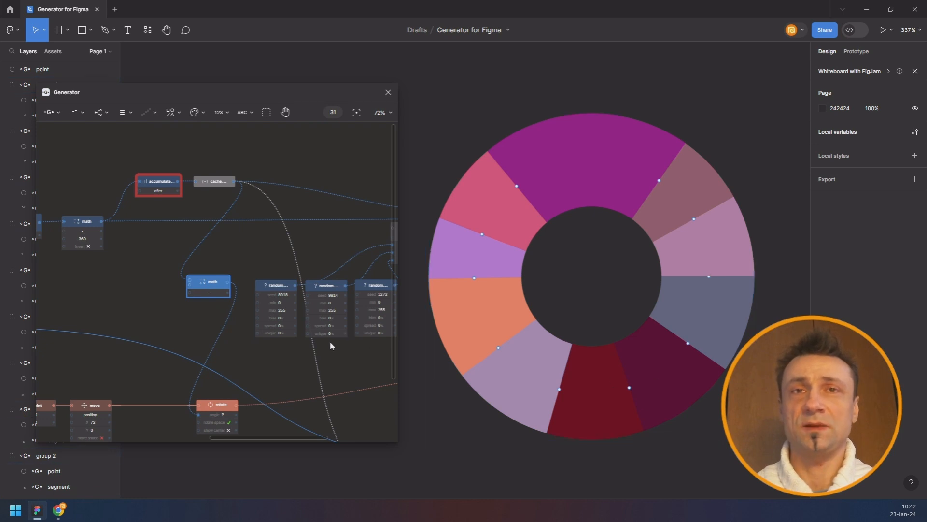
# - Add an addition math node after the subtraction math node, in the connection to the rotate node, and place it just below
pyautogui.scroll(-2, 256, 298)
pyautogui.moveTo(286, 303); pyautogui.dragTo(243, 262)
pyautogui.moveTo(184, 250); pyautogui.dragTo(173, 246)
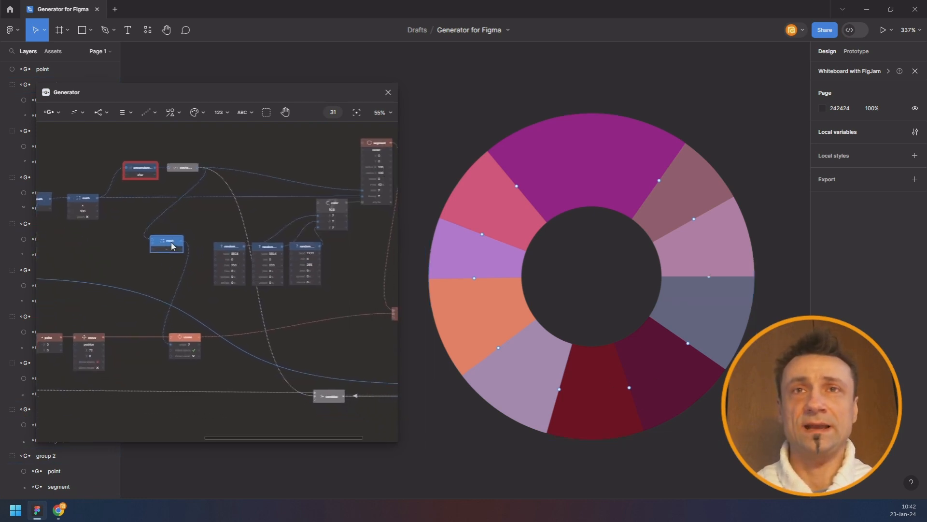
pyautogui.hotkey('ctrl', '/')
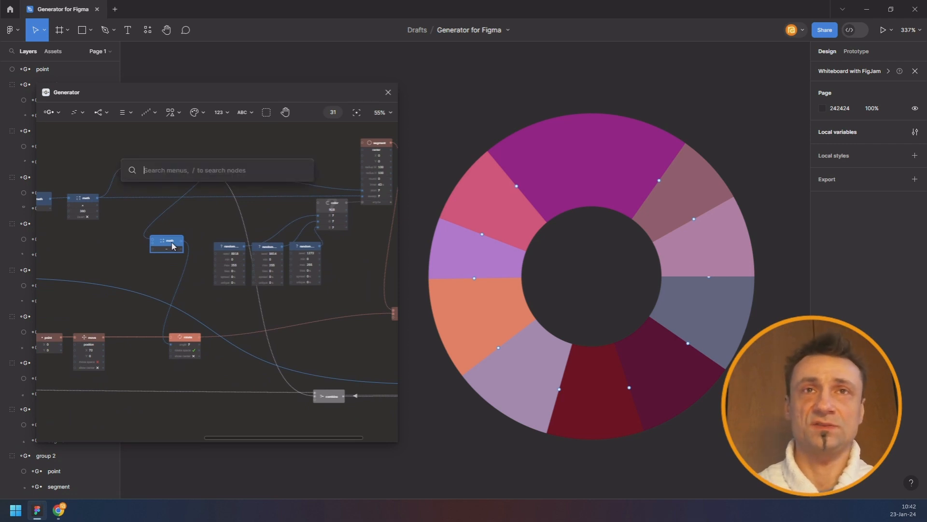
pyautogui.write('mah')
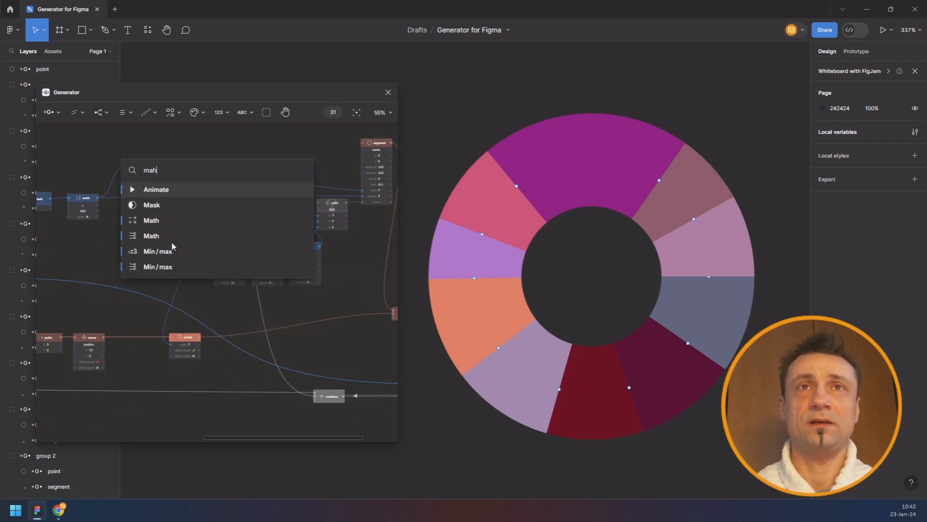
pyautogui.click(172, 243)
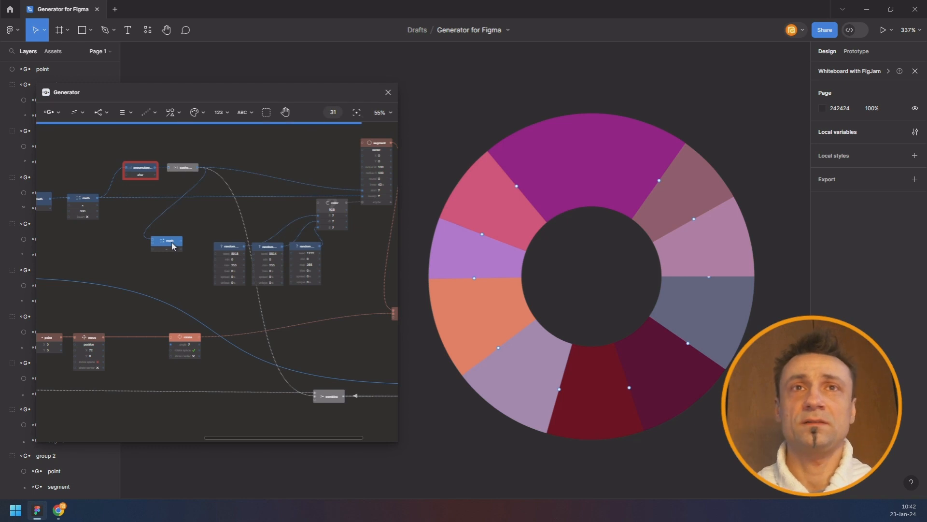
pyautogui.moveTo(211, 241); pyautogui.dragTo(172, 264)
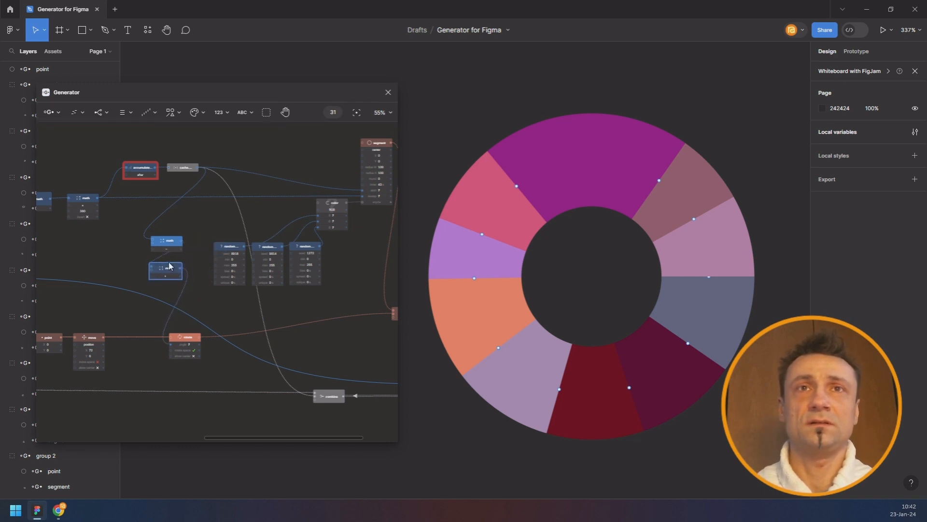
# - Add another math node fed by the output of the × 360 math node and place it beside the subtraction node
pyautogui.scroll(5, 173, 263)
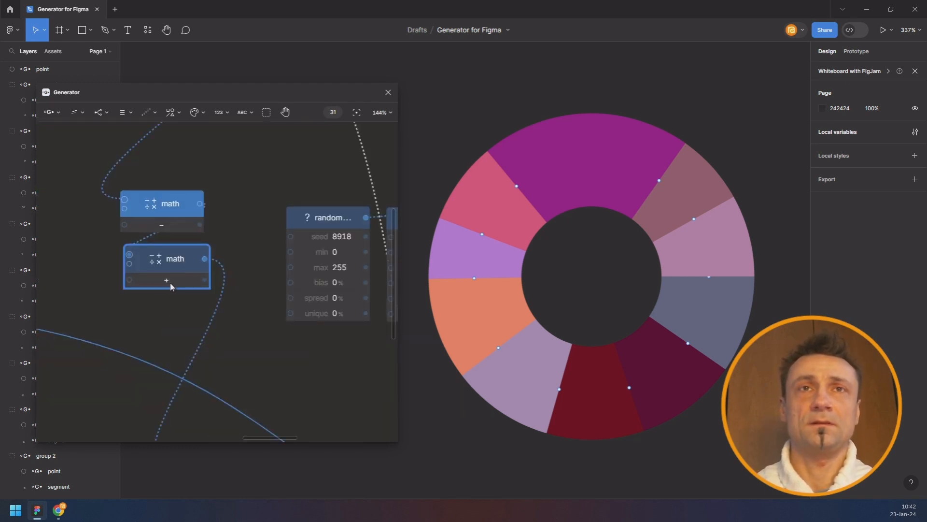
pyautogui.scroll(-2, 128, 275)
pyautogui.moveTo(85, 253); pyautogui.dragTo(258, 255)
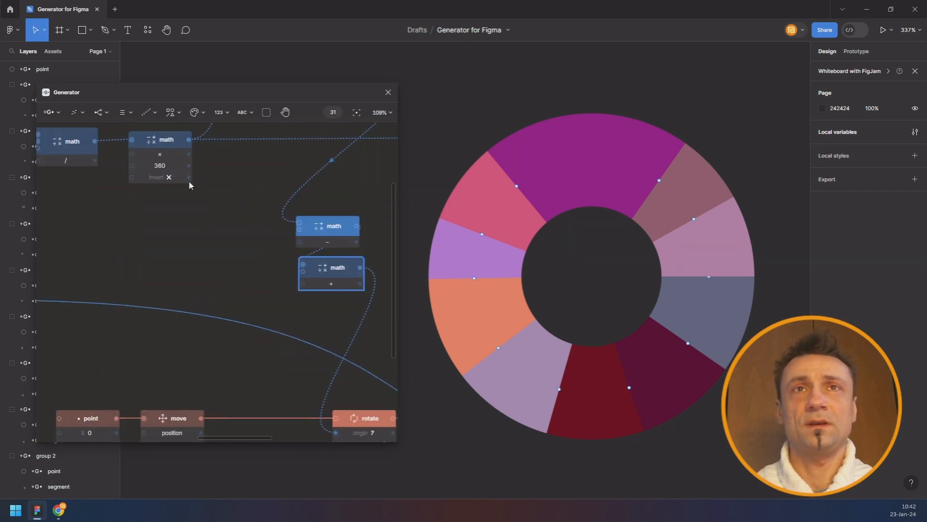
pyautogui.moveTo(219, 216); pyautogui.dragTo(167, 248)
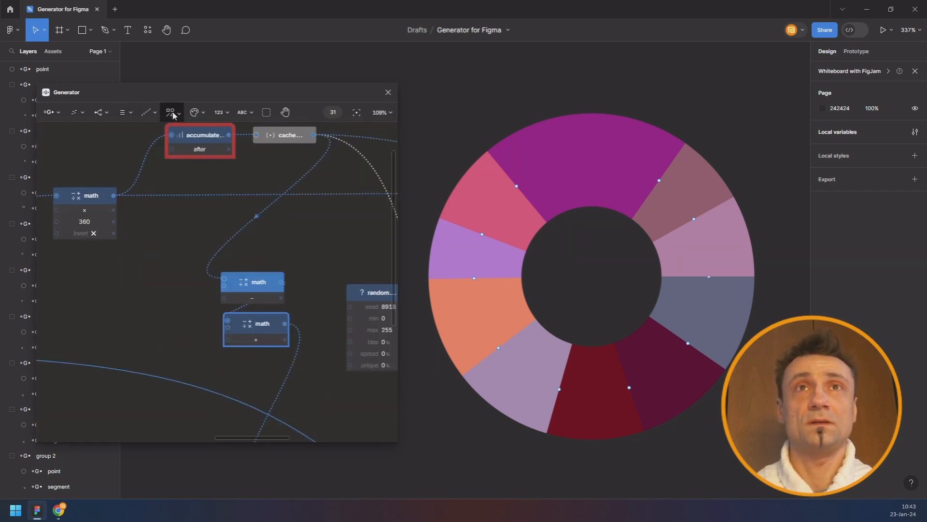
pyautogui.click(226, 114)
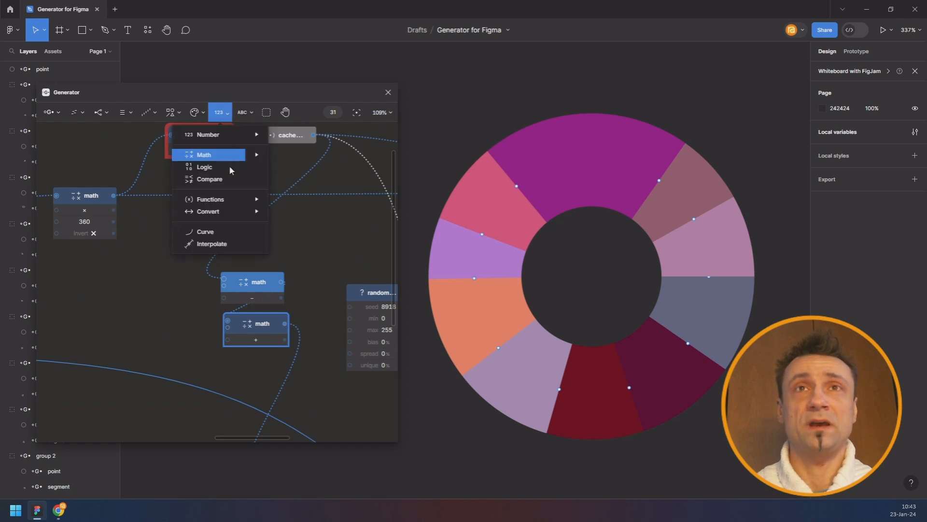
pyautogui.moveTo(232, 216)
pyautogui.moveTo(224, 156); pyautogui.dragTo(165, 258)
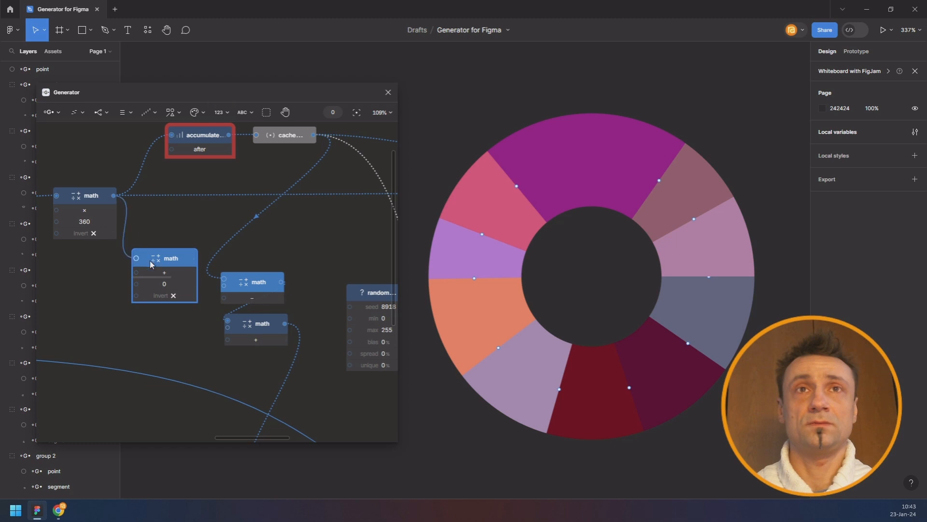
# - Set the new math node to divide by 2 and connect its output to the addition math node's second input
pyautogui.click(177, 284)
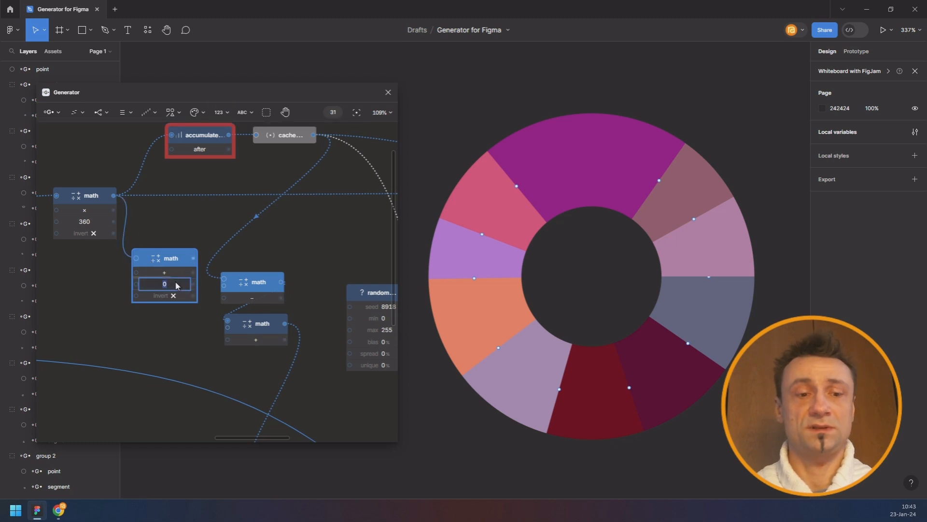
pyautogui.write('2')
pyautogui.click(174, 274)
pyautogui.click(199, 324)
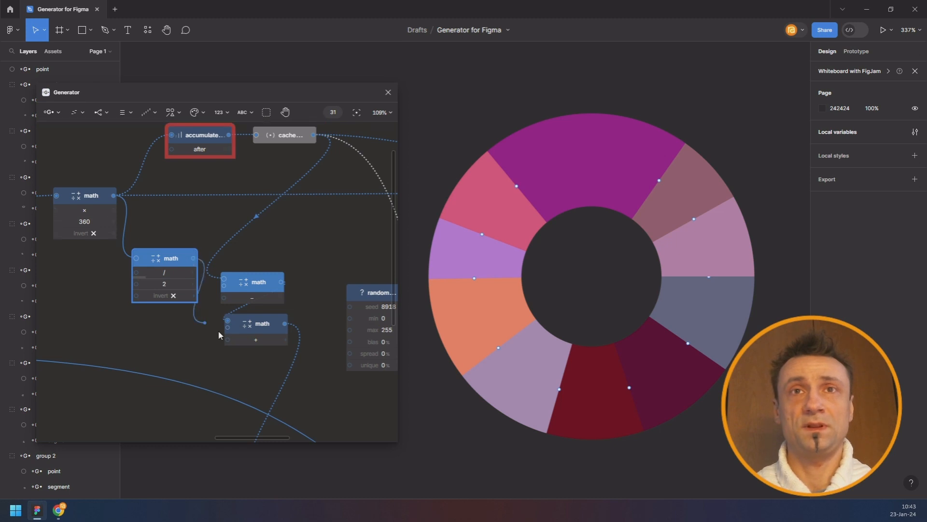
pyautogui.moveTo(220, 335); pyautogui.dragTo(227, 329)
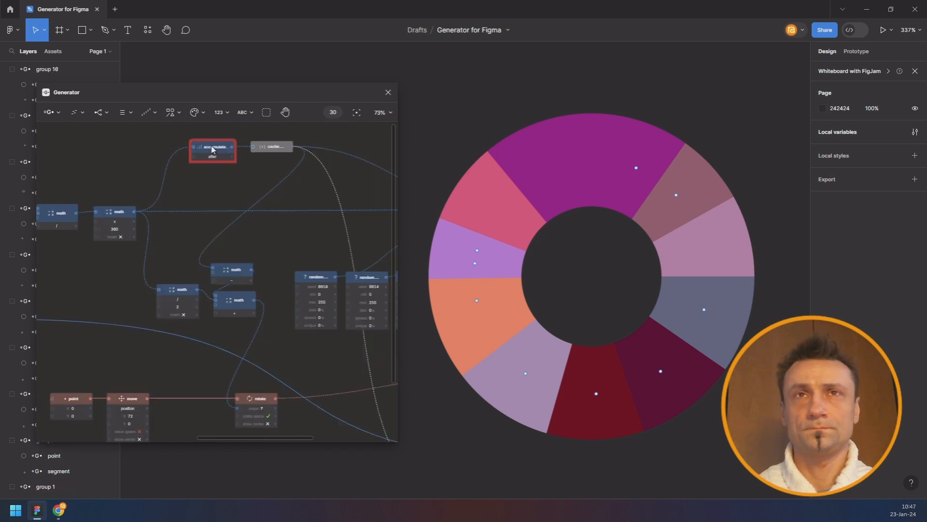
# - Duplicate the accumulate node, set the copy to before, and attach a new cache node to its output
pyautogui.hotkey('ctrl', 'd')
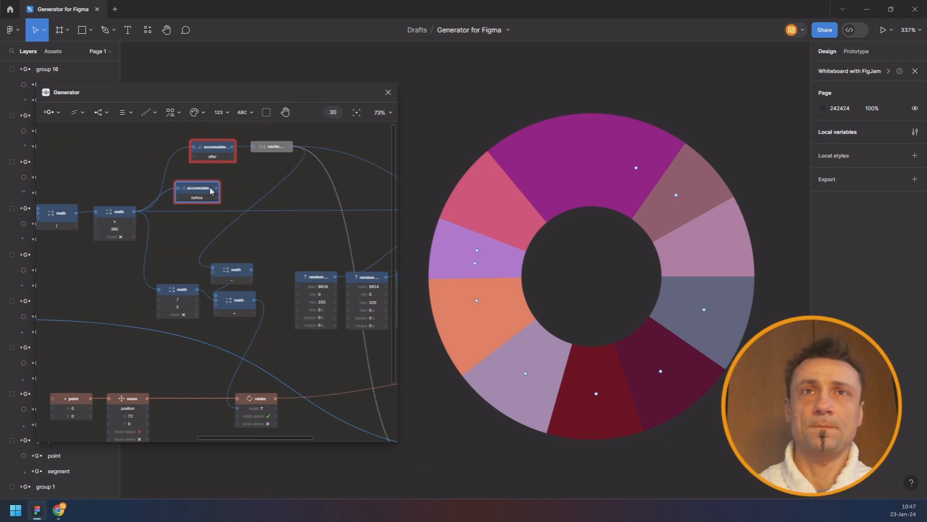
pyautogui.press('Tab')
pyautogui.write('cach')
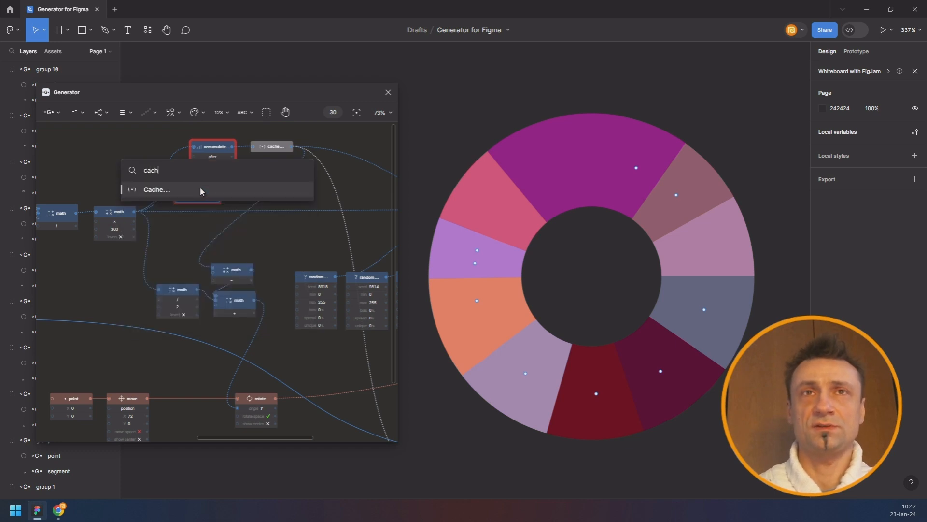
pyautogui.press('Return')
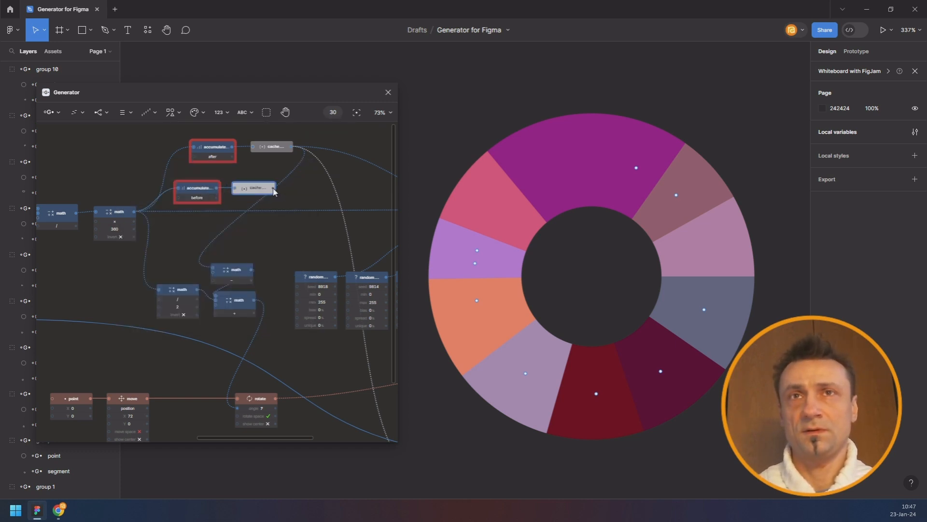
# - Connect the new cache node to the combine node and to the subtraction math node in place of the first cache
pyautogui.moveTo(310, 278); pyautogui.dragTo(350, 312)
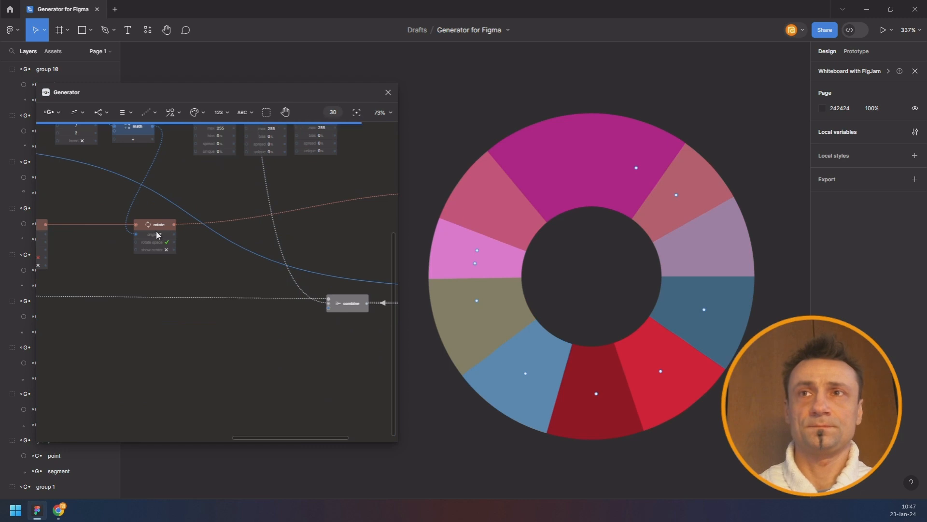
pyautogui.scroll(4, 144, 234)
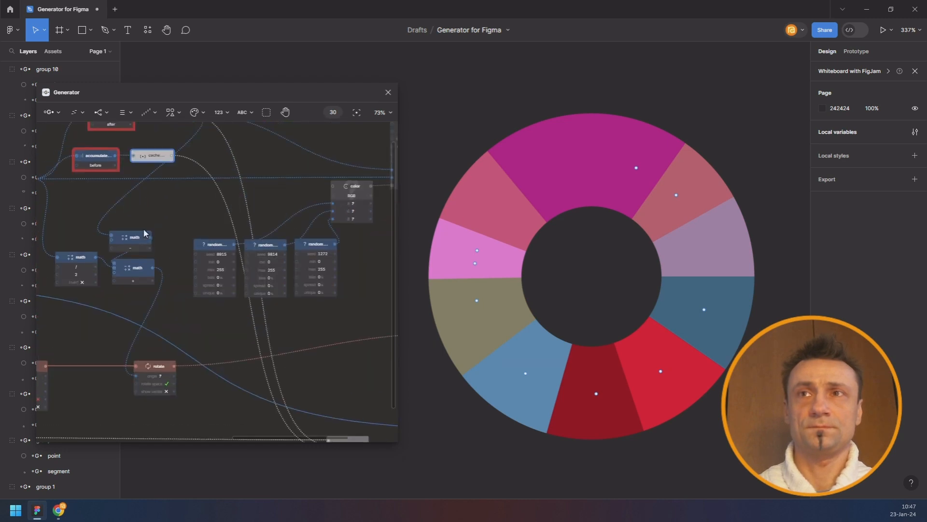
pyautogui.hscroll(-1, 145, 234)
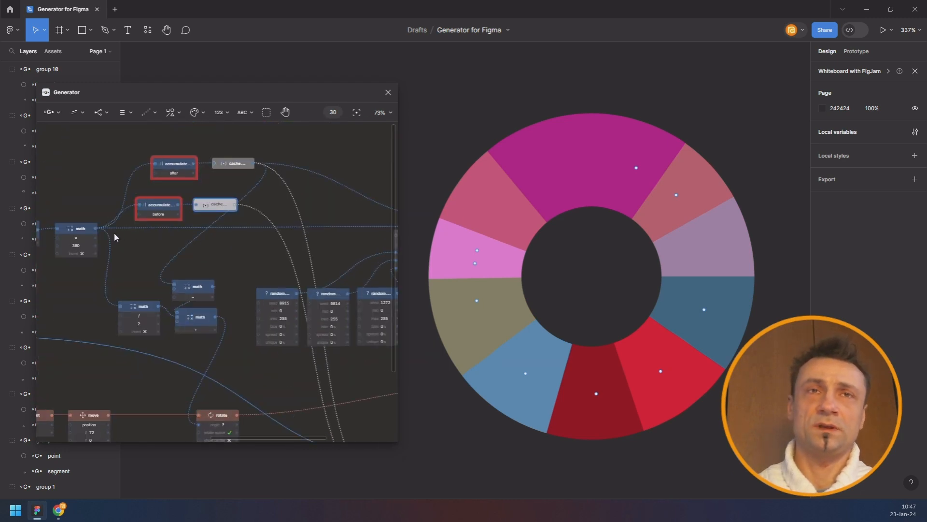
pyautogui.moveTo(235, 208); pyautogui.dragTo(176, 288)
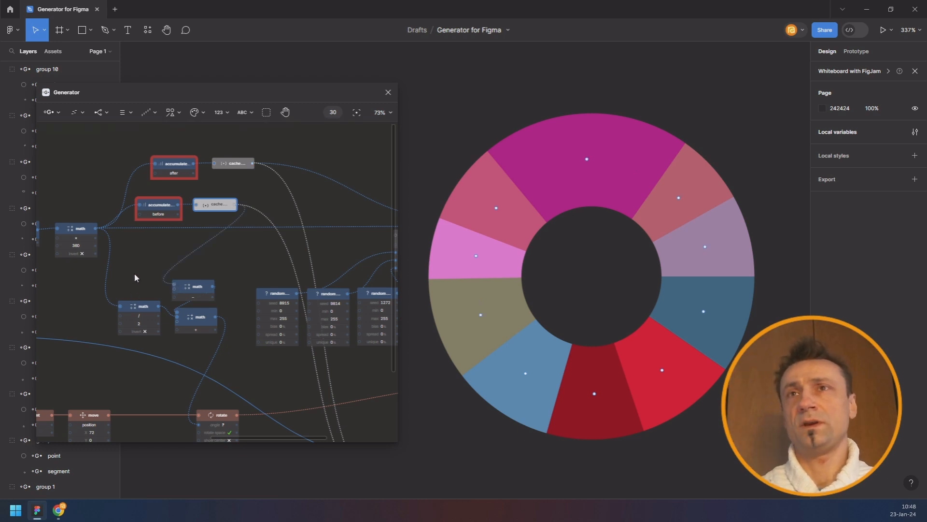
# - Align the after accumulate node and its cache node with the before accumulate and cache pair below them
pyautogui.moveTo(154, 148); pyautogui.dragTo(216, 168)
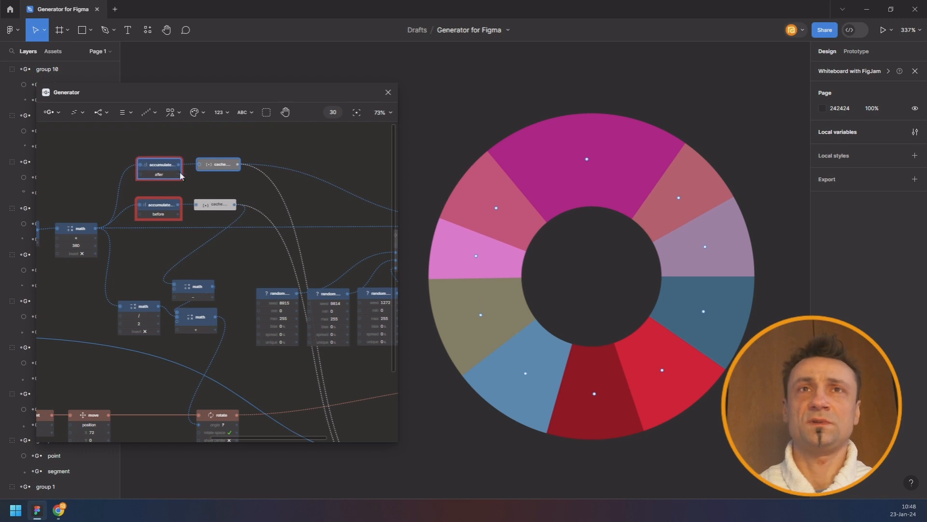
pyautogui.click(225, 188)
pyautogui.scroll(-3, 253, 254)
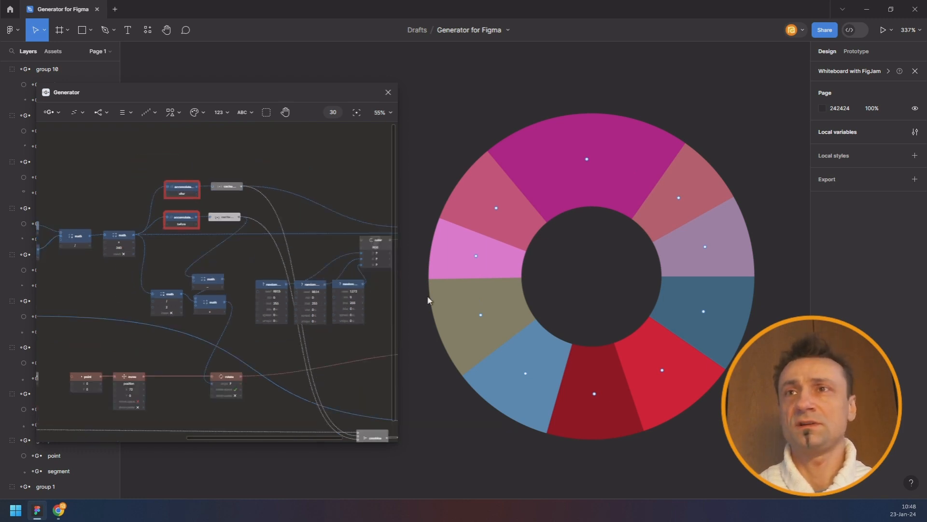
pyautogui.click(623, 265)
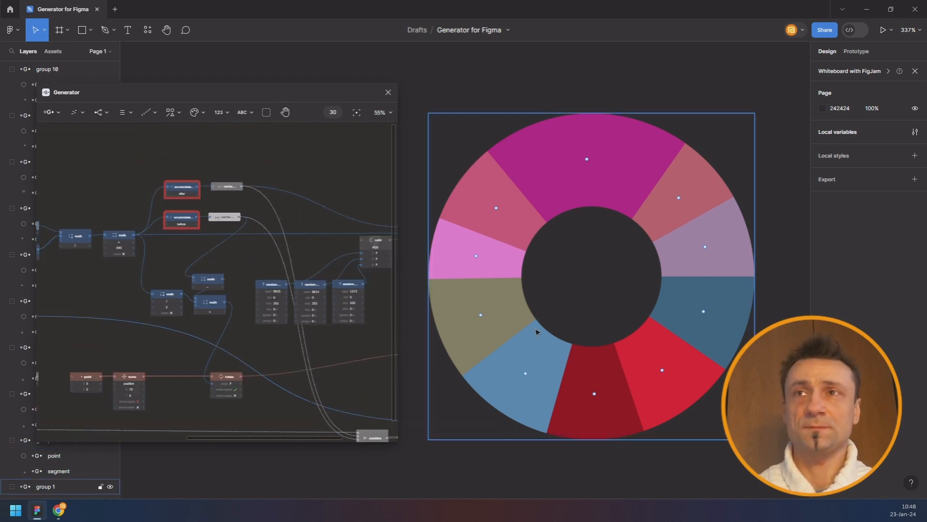
pyautogui.moveTo(318, 288); pyautogui.dragTo(201, 209)
pyautogui.scroll(-5, 263, 269)
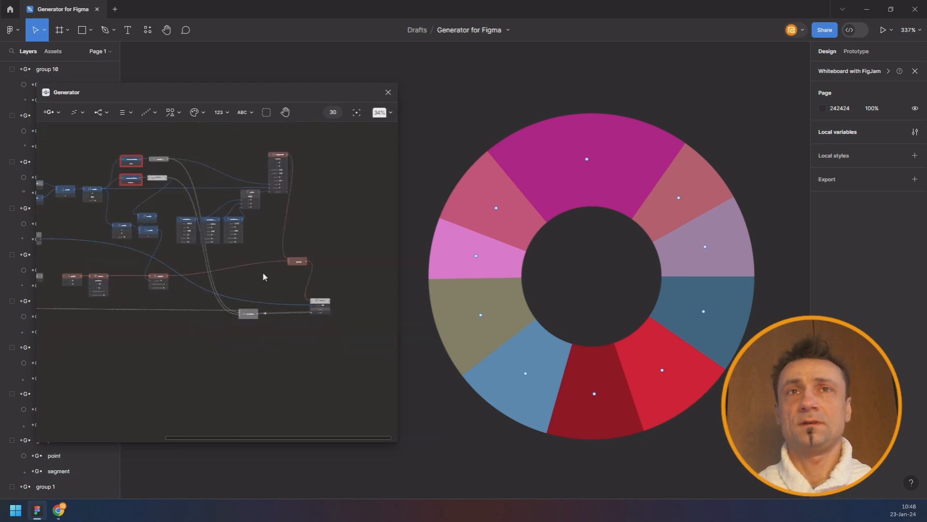
pyautogui.moveTo(226, 249)
pyautogui.mouseDown()
pyautogui.moveTo(332, 246)
pyautogui.moveTo(236, 235)
pyautogui.mouseUp()
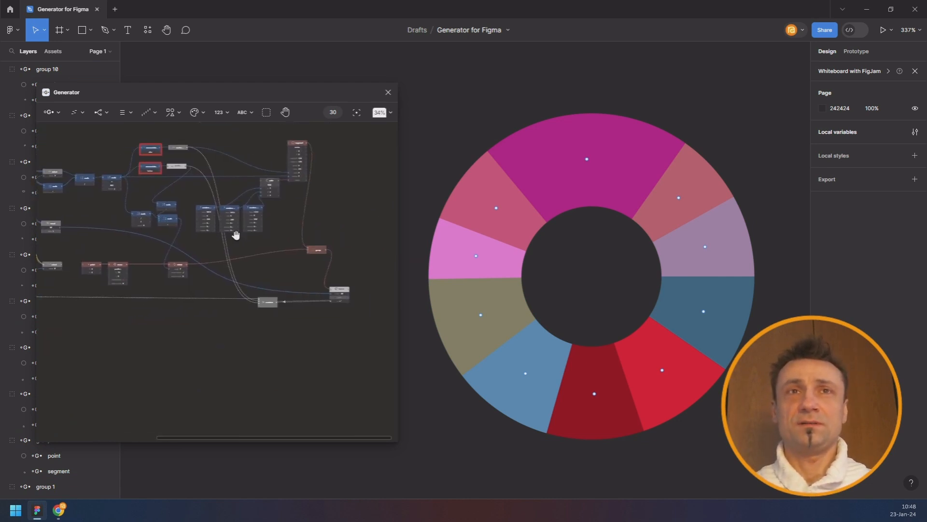
pyautogui.click(341, 289)
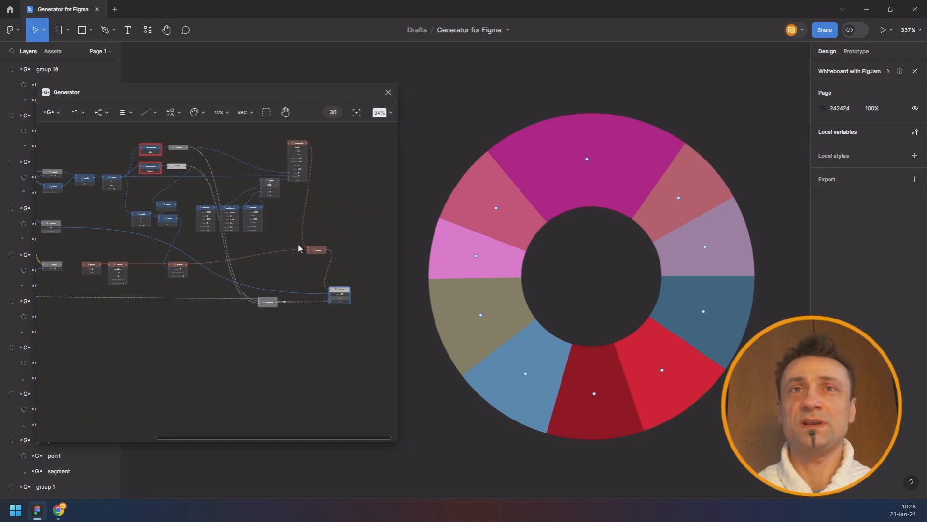
# - Add a text node and connect it to the group node in place of the rotate node
pyautogui.scroll(5, 198, 265)
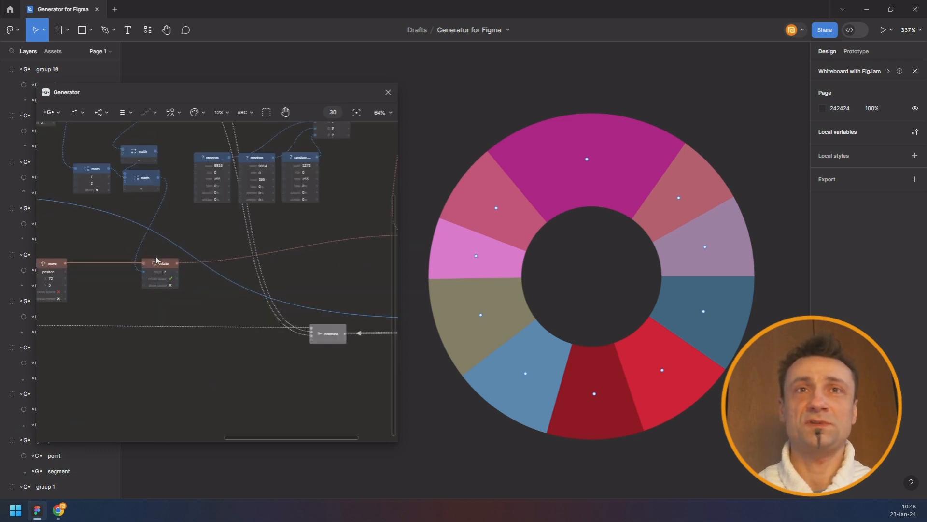
pyautogui.moveTo(148, 263); pyautogui.dragTo(130, 264)
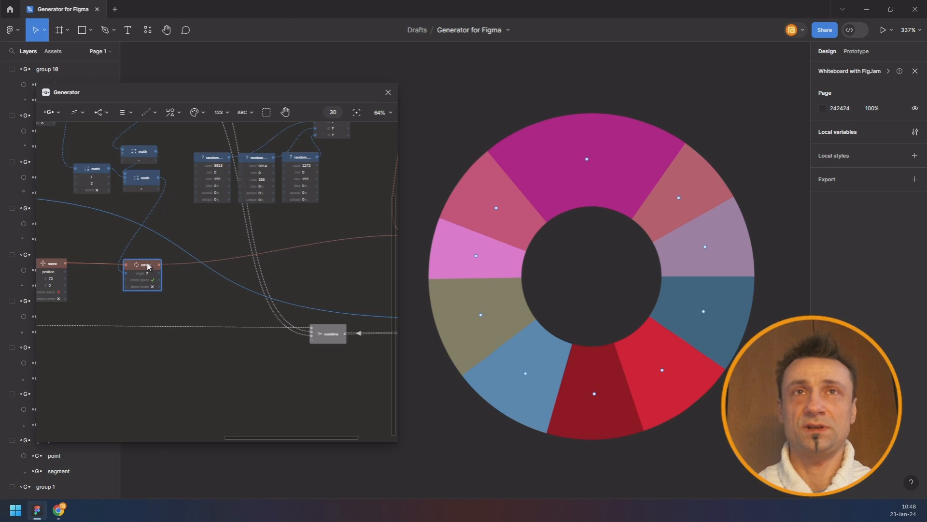
pyautogui.click(173, 113)
pyautogui.click(251, 207)
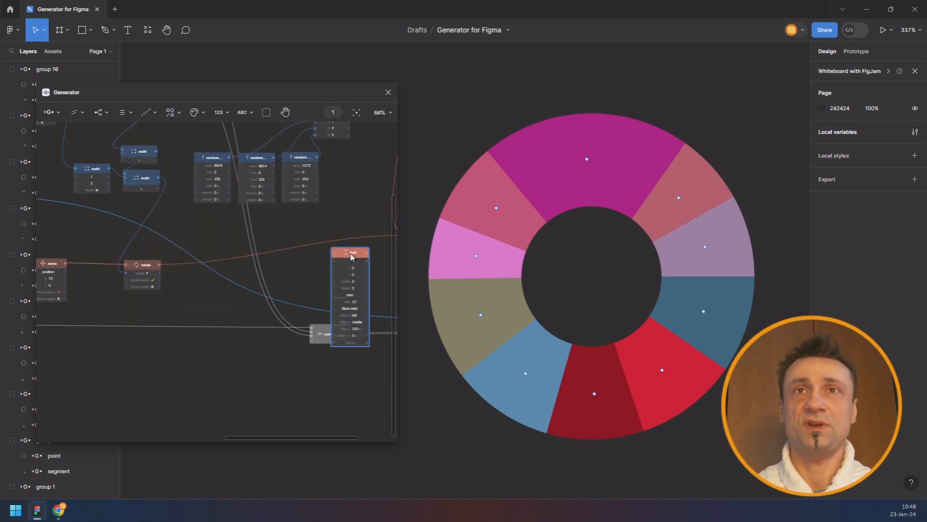
pyautogui.moveTo(351, 256); pyautogui.dragTo(270, 213)
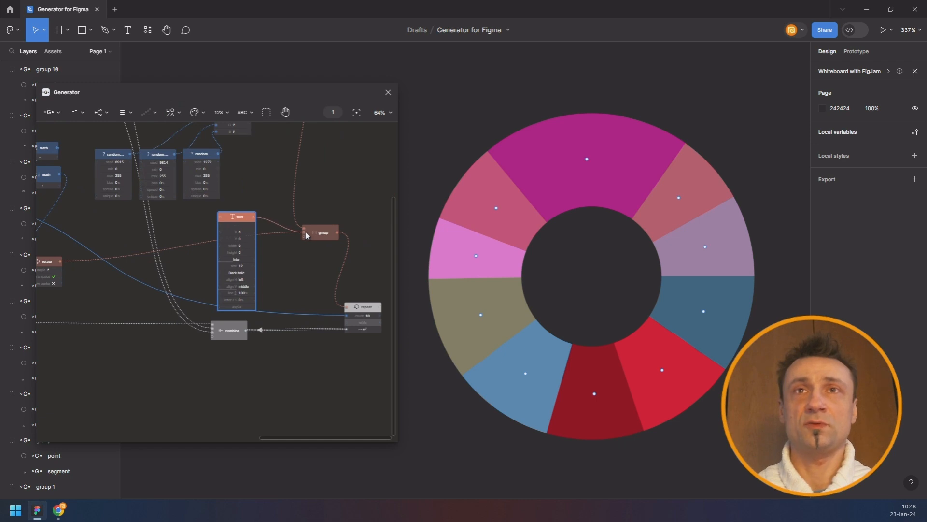
pyautogui.moveTo(306, 235); pyautogui.dragTo(306, 235)
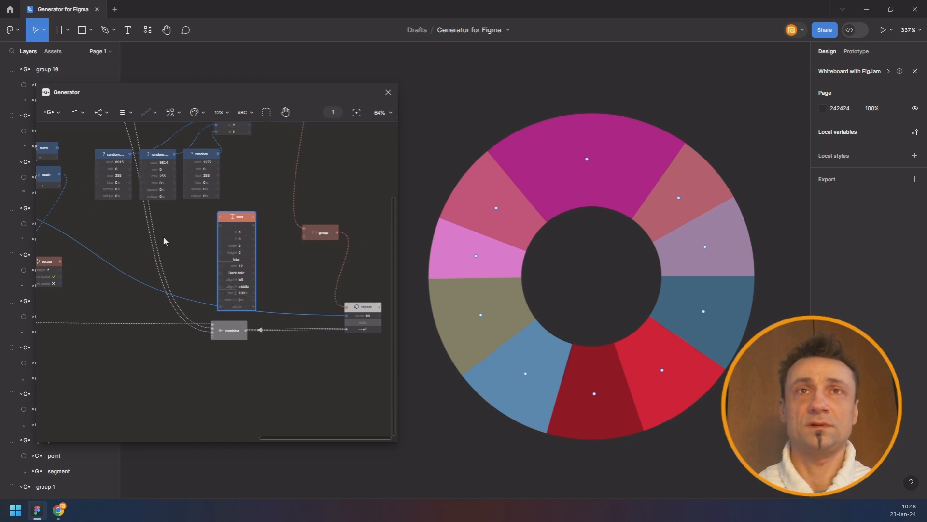
# - Move the repeat node, the combine node and the blue node feeding it well below the graph, and lower the text node slightly
pyautogui.moveTo(363, 305); pyautogui.dragTo(236, 347)
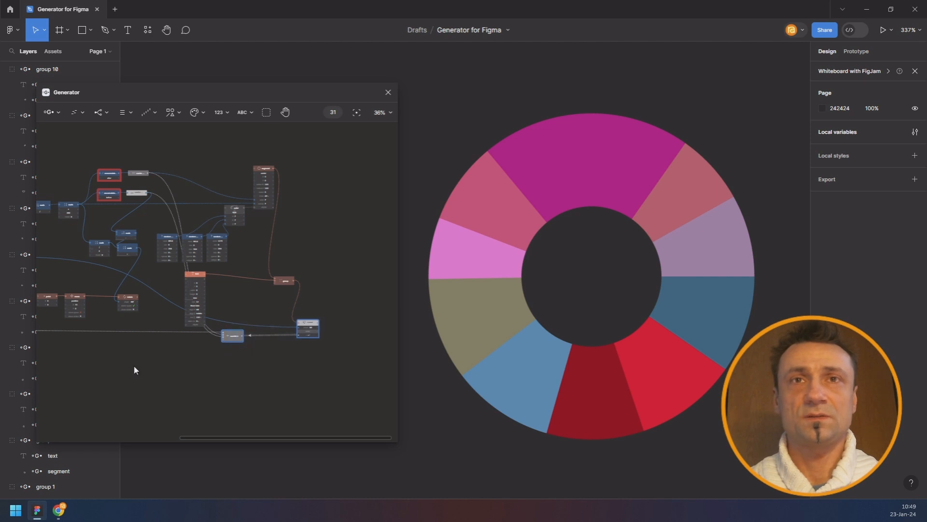
pyautogui.hscroll(-5, 143, 338)
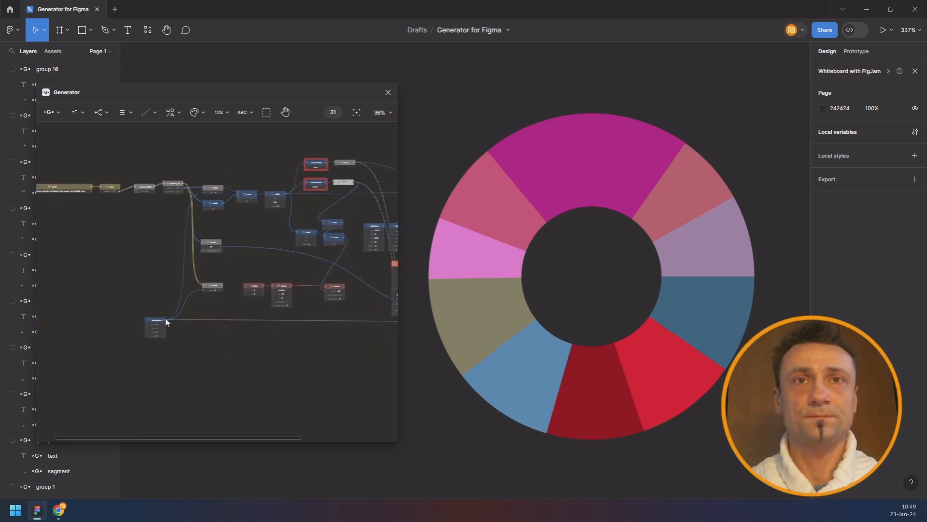
pyautogui.moveTo(160, 326); pyautogui.dragTo(154, 413)
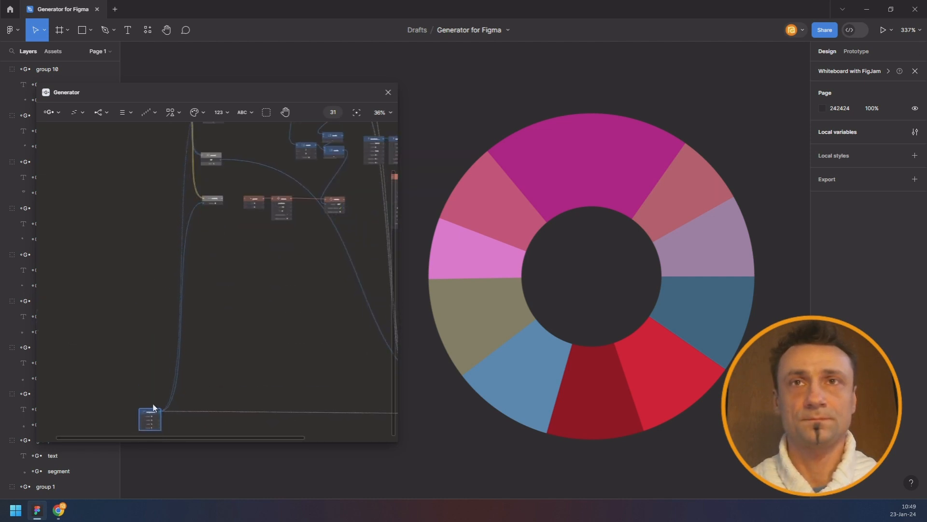
pyautogui.hscroll(4, 202, 315)
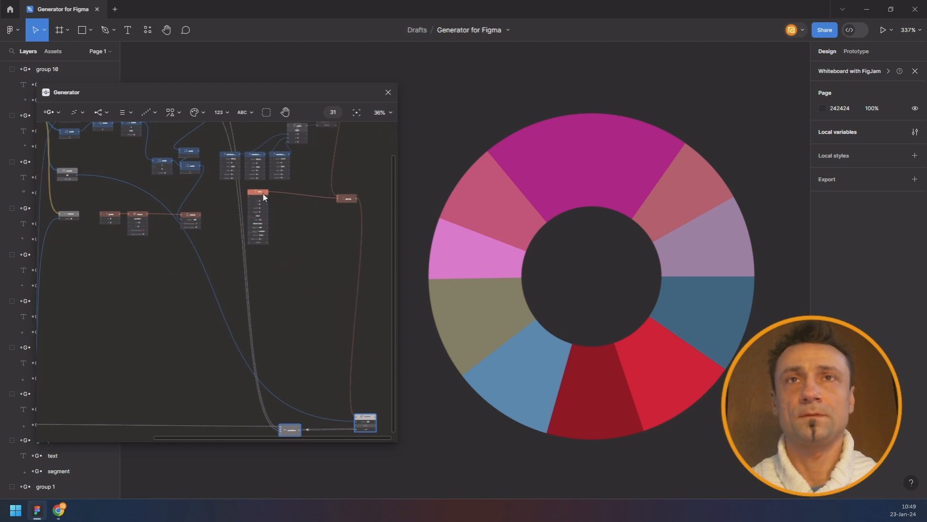
pyautogui.moveTo(263, 196); pyautogui.dragTo(272, 226)
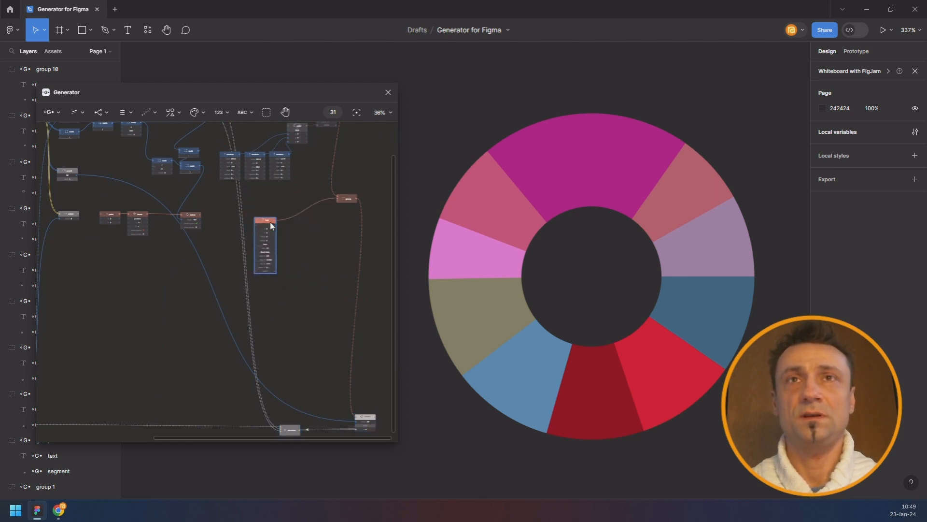
# - Insert a place node between the text and group nodes, and connect the rotate node's output to its position input
pyautogui.scroll(6, 271, 222)
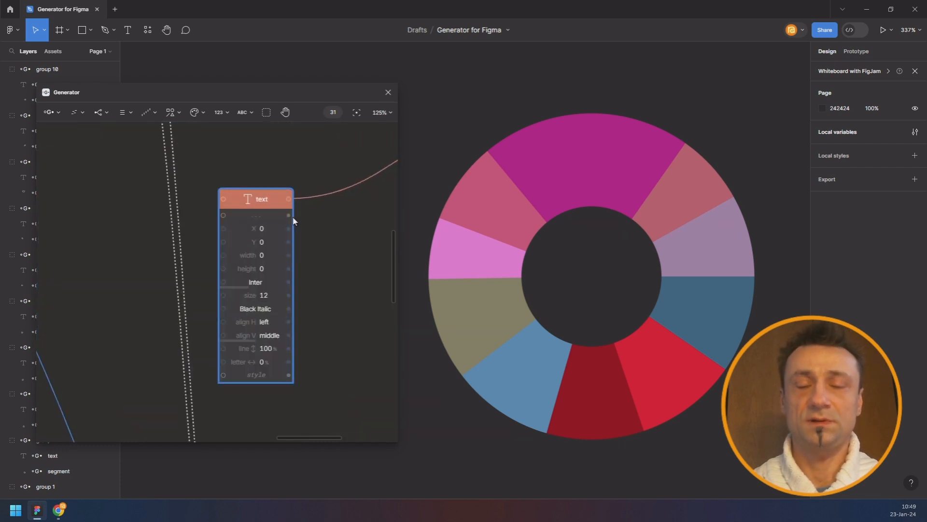
pyautogui.hotkey('ctrl', '/')
pyautogui.write('plac')
pyautogui.press('Return')
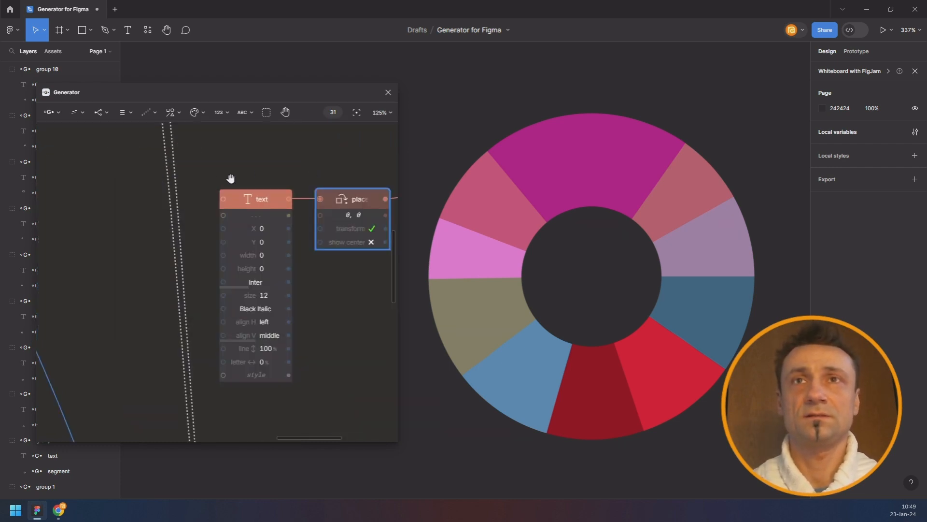
pyautogui.scroll(-3, 222, 180)
pyautogui.moveTo(153, 178); pyautogui.dragTo(251, 195)
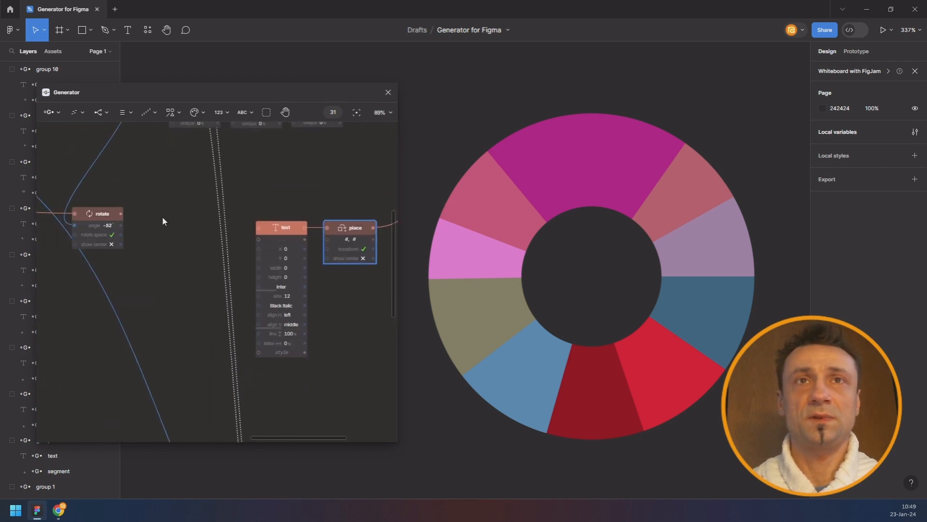
pyautogui.moveTo(121, 213); pyautogui.dragTo(356, 241)
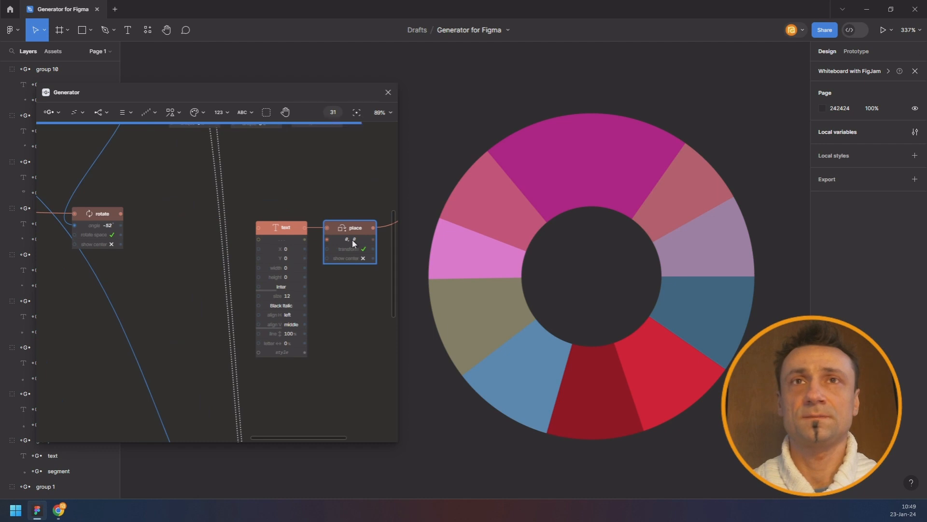
# - Activate the repeat node to regenerate the chart with the placed text
pyautogui.moveTo(352, 181); pyautogui.dragTo(100, 186)
pyautogui.moveTo(273, 306); pyautogui.dragTo(270, 168)
pyautogui.scroll(-3, 275, 274)
pyautogui.moveTo(282, 342); pyautogui.dragTo(293, 215)
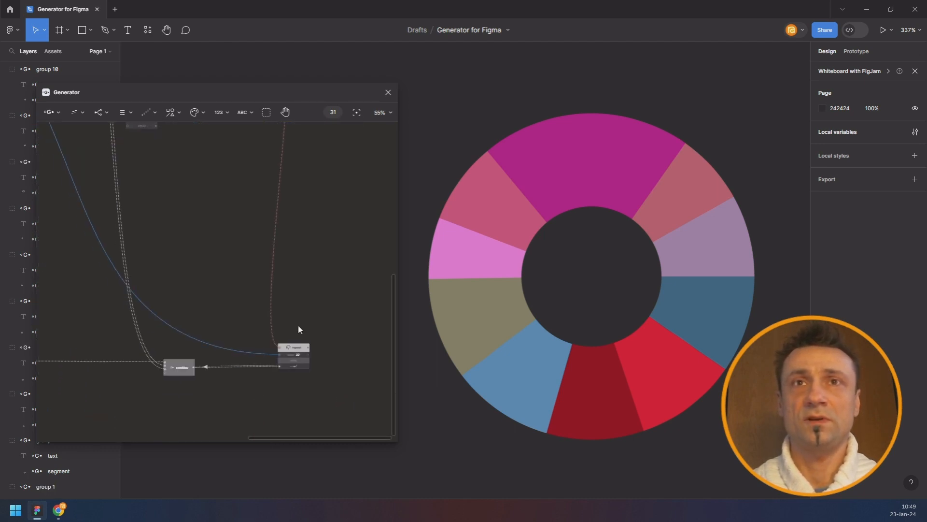
pyautogui.click(297, 350)
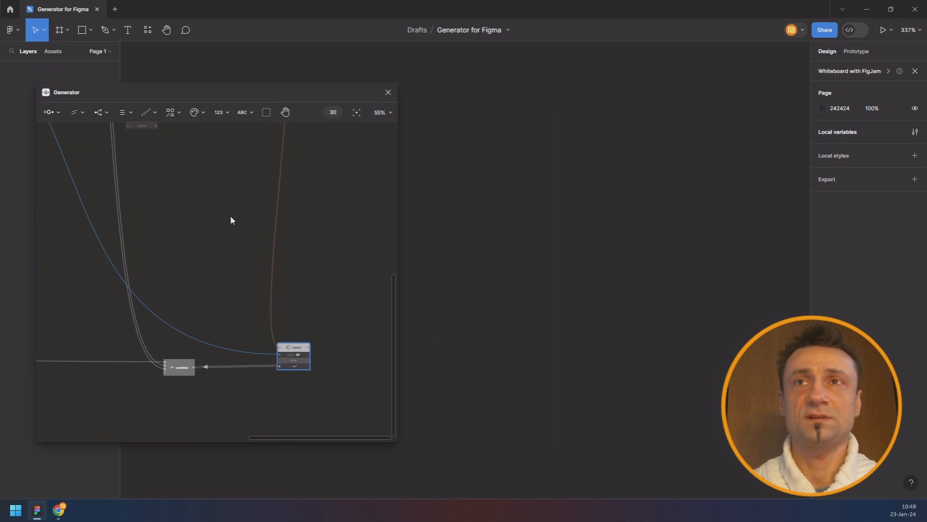
# - Connect the select node's output to the text node's content input
pyautogui.moveTo(194, 168); pyautogui.dragTo(228, 259)
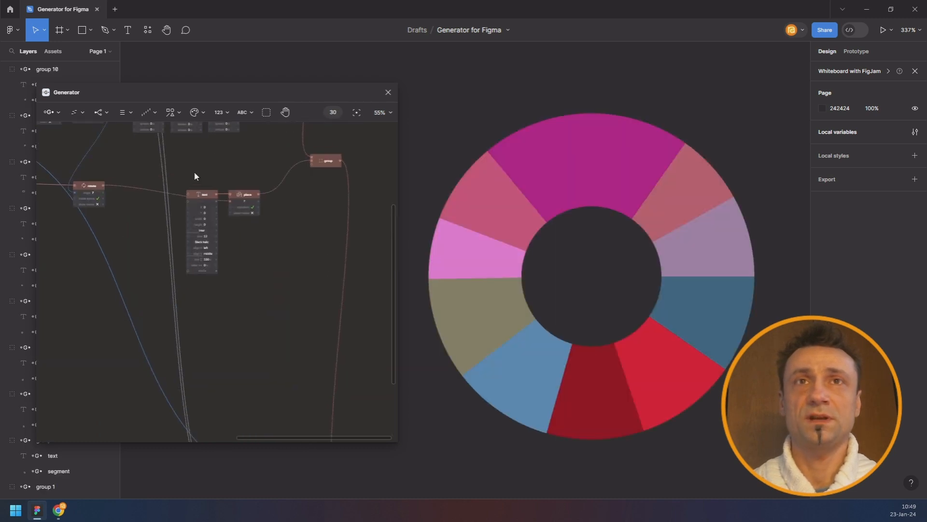
pyautogui.moveTo(168, 173); pyautogui.dragTo(297, 225)
pyautogui.moveTo(168, 200); pyautogui.dragTo(252, 222)
pyautogui.scroll(3, 130, 261)
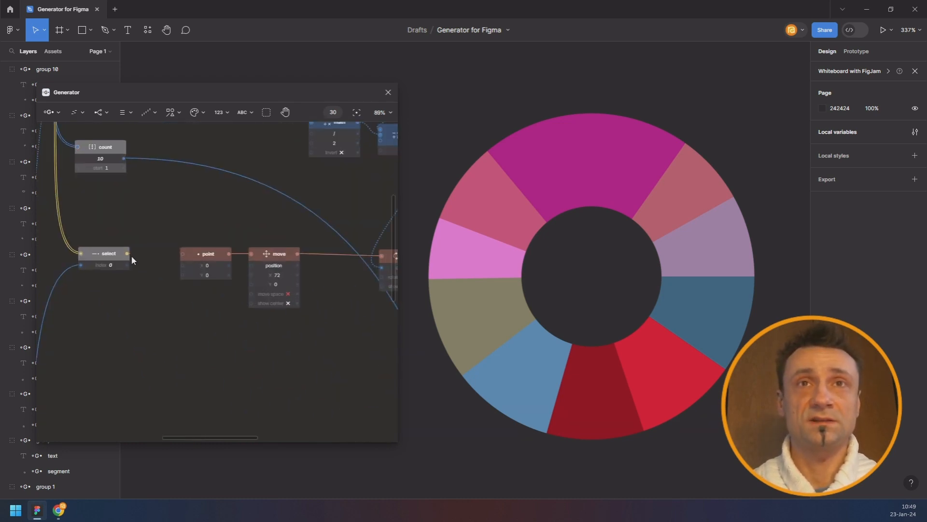
pyautogui.hscroll(8, 276, 317)
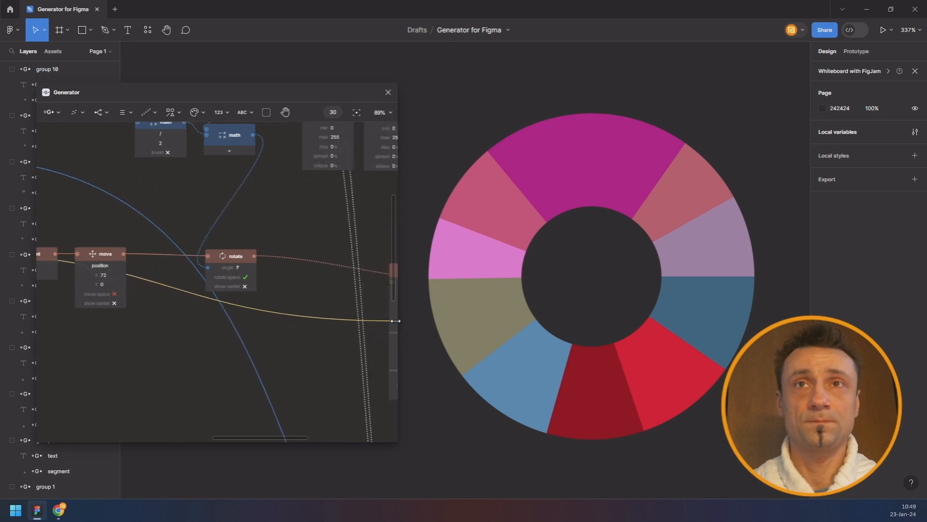
pyautogui.moveTo(314, 304); pyautogui.dragTo(325, 279)
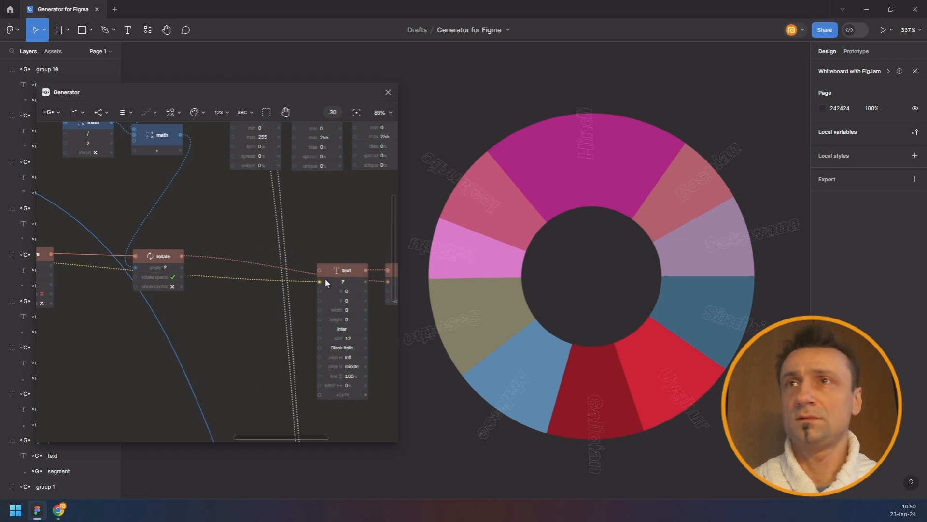
# - Move the select node so its output lines up with the text node's content input
pyautogui.scroll(-5, 280, 288)
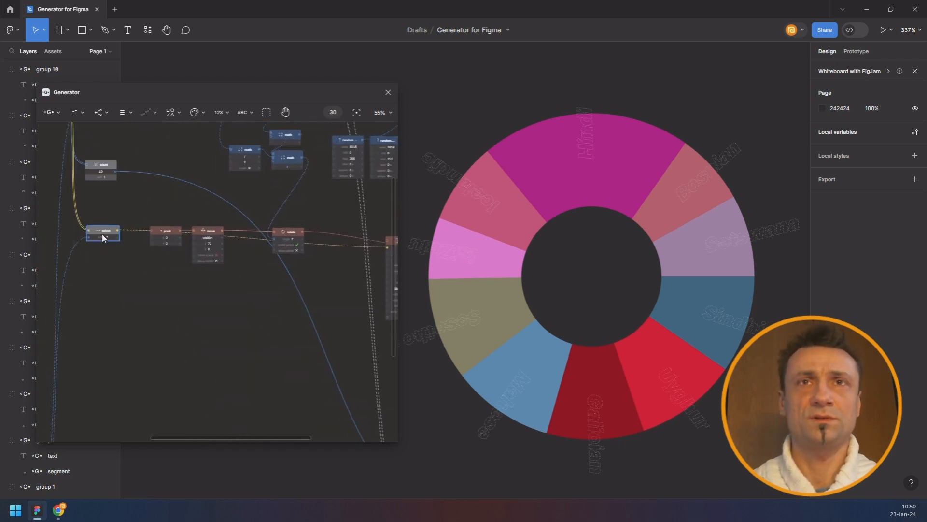
pyautogui.moveTo(103, 236); pyautogui.dragTo(99, 267)
pyautogui.moveTo(362, 247); pyautogui.dragTo(258, 250)
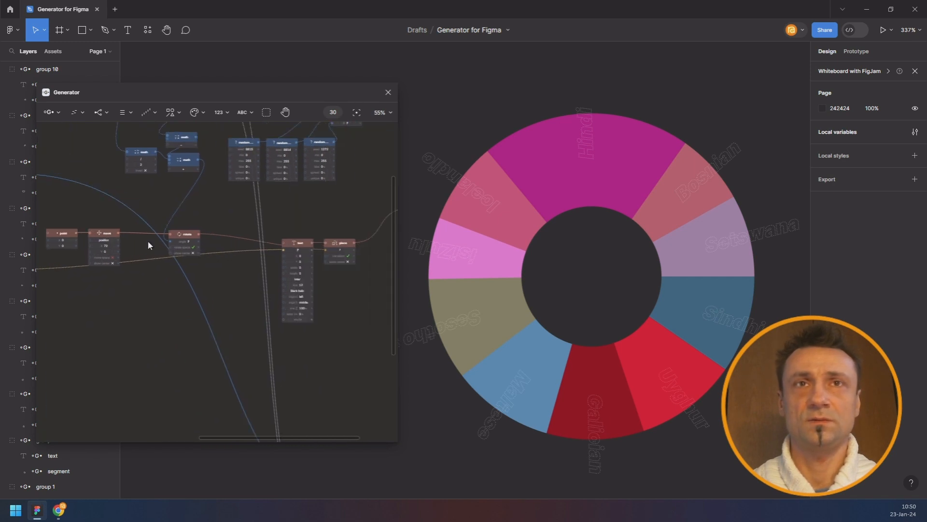
pyautogui.moveTo(89, 234); pyautogui.dragTo(203, 228)
pyautogui.moveTo(110, 266); pyautogui.dragTo(119, 247)
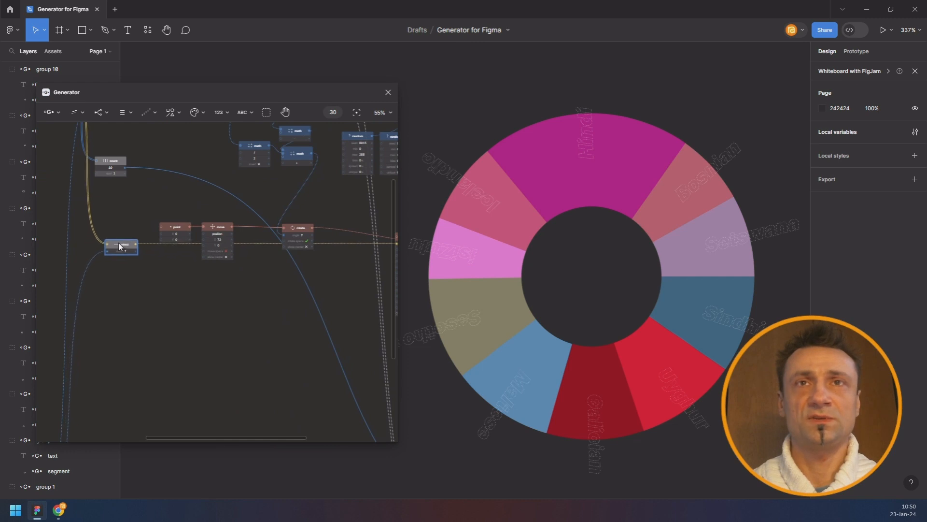
# - Move the point, move and rotate nodes below the select-to-text wire and close the gap between them
pyautogui.moveTo(164, 214); pyautogui.dragTo(283, 260)
pyautogui.moveTo(299, 227); pyautogui.dragTo(242, 286)
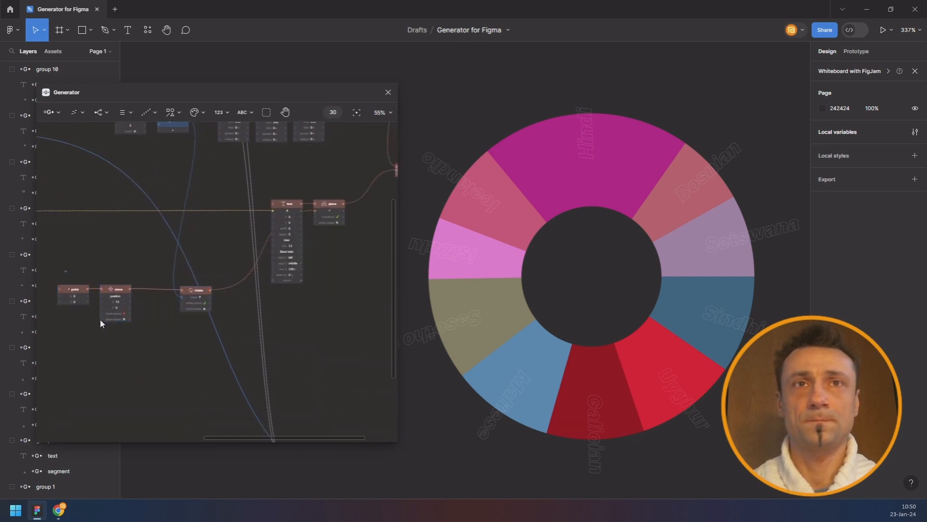
pyautogui.moveTo(102, 324); pyautogui.dragTo(63, 278)
pyautogui.moveTo(121, 295); pyautogui.dragTo(163, 296)
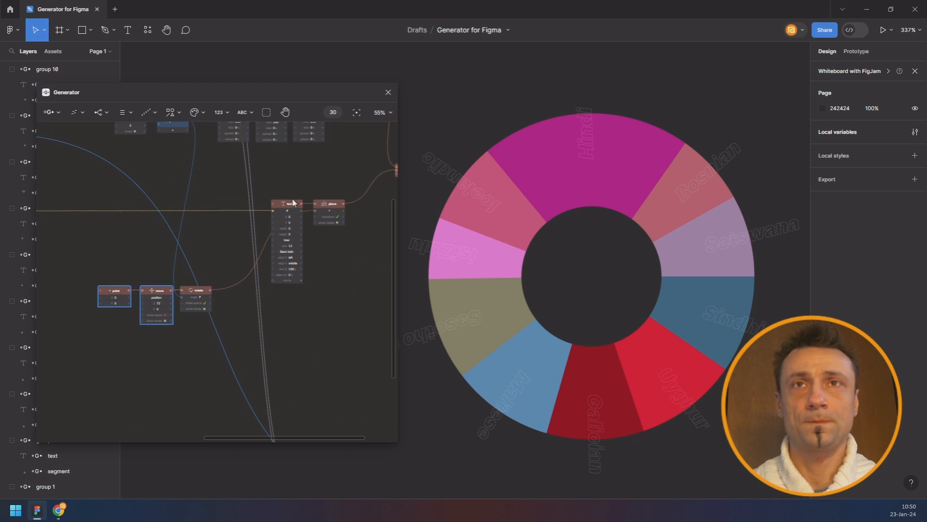
# - Line up the text node with the place and select nodes, with the point, move and rotate row underneath
pyautogui.moveTo(290, 207); pyautogui.dragTo(211, 188)
pyautogui.moveTo(336, 207); pyautogui.dragTo(335, 189)
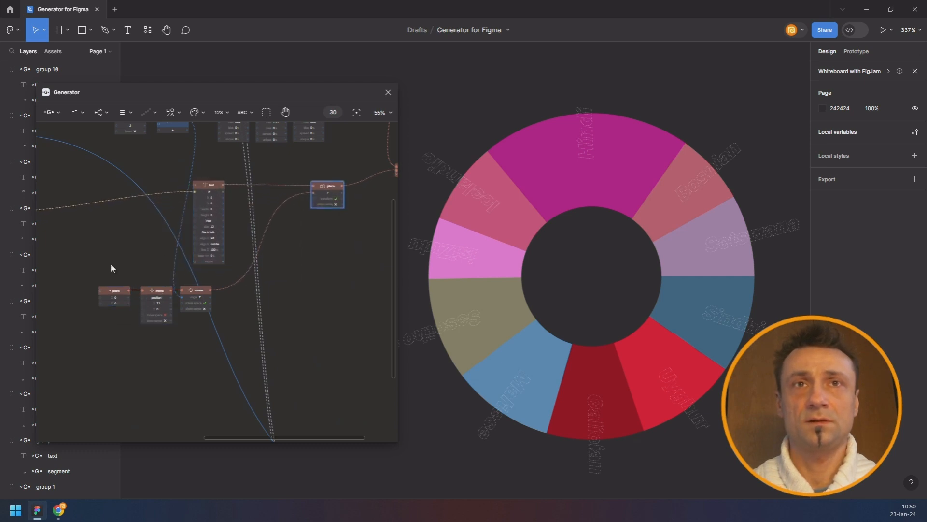
pyautogui.moveTo(102, 274); pyautogui.dragTo(199, 333)
pyautogui.moveTo(202, 293); pyautogui.dragTo(284, 295)
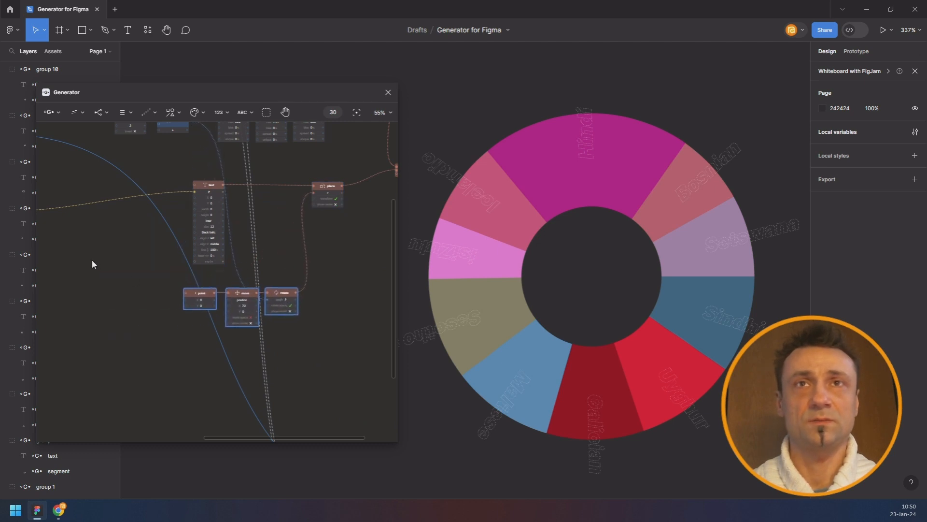
pyautogui.moveTo(91, 261); pyautogui.dragTo(179, 306)
pyautogui.moveTo(80, 263); pyautogui.dragTo(83, 241)
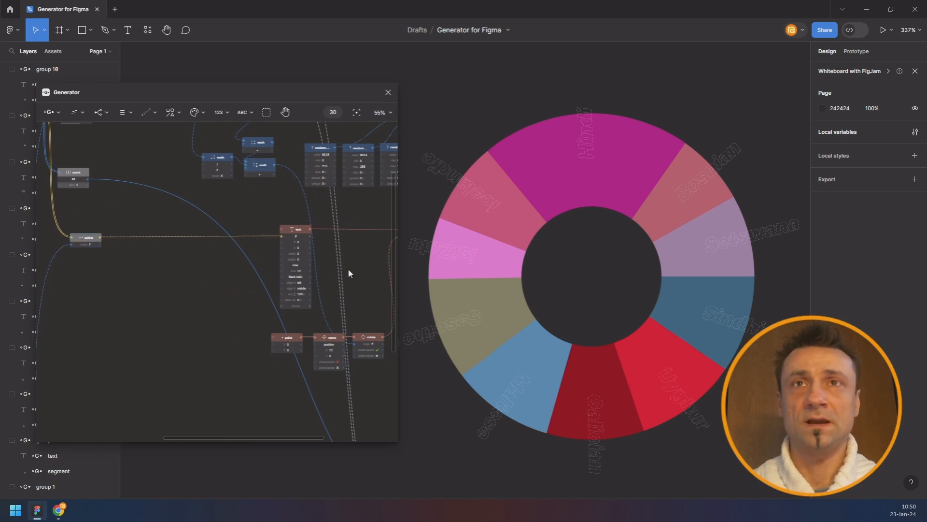
# - Add a hex color node beside the text node and connect it to the text node's style input
pyautogui.moveTo(352, 269); pyautogui.dragTo(269, 251)
pyautogui.scroll(3, 209, 271)
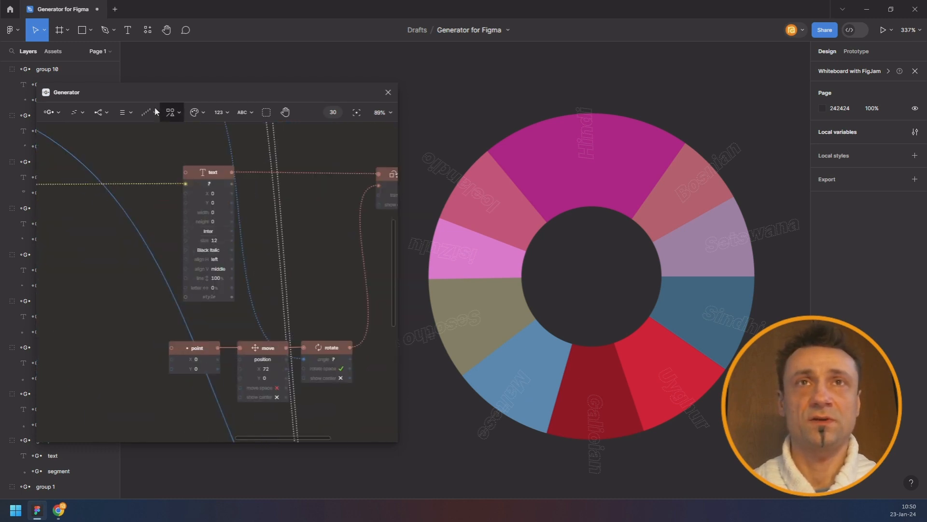
pyautogui.click(193, 112)
pyautogui.click(190, 136)
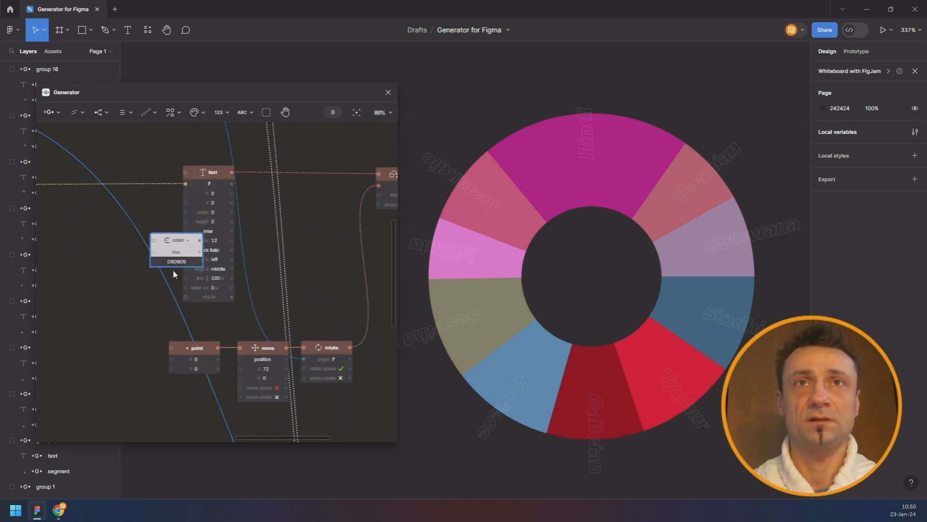
pyautogui.click(135, 316)
pyautogui.moveTo(196, 296); pyautogui.dragTo(195, 297)
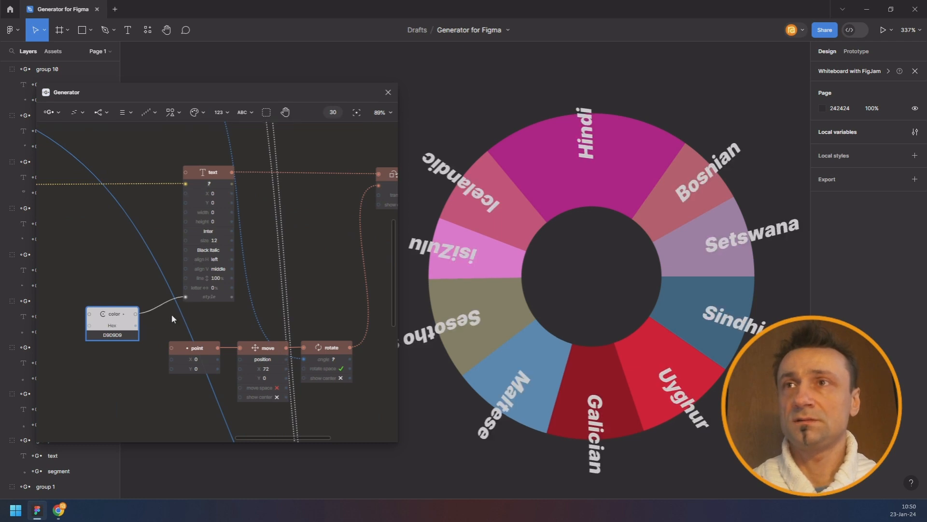
# - Line up the color node with the text node's style input and turn off transform on the place node
pyautogui.moveTo(131, 324); pyautogui.dragTo(130, 307)
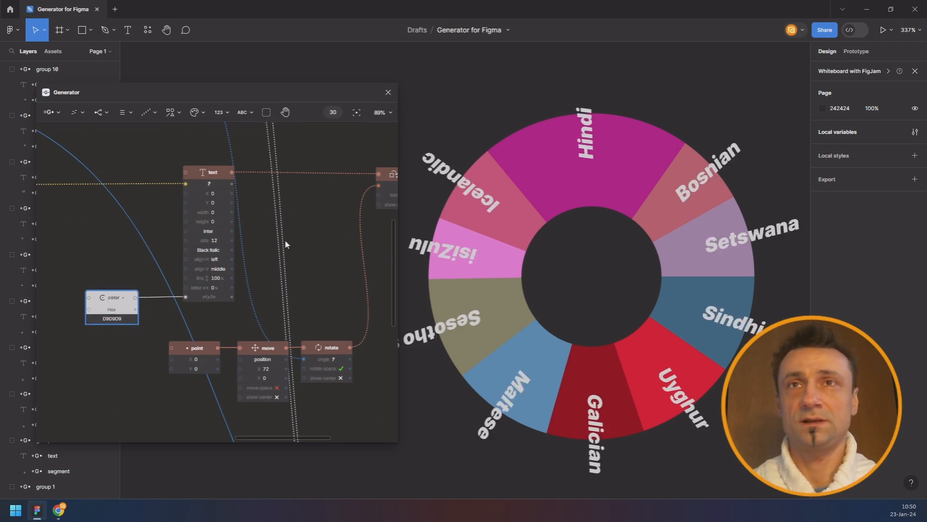
pyautogui.moveTo(279, 228); pyautogui.dragTo(165, 240)
pyautogui.scroll(4, 279, 213)
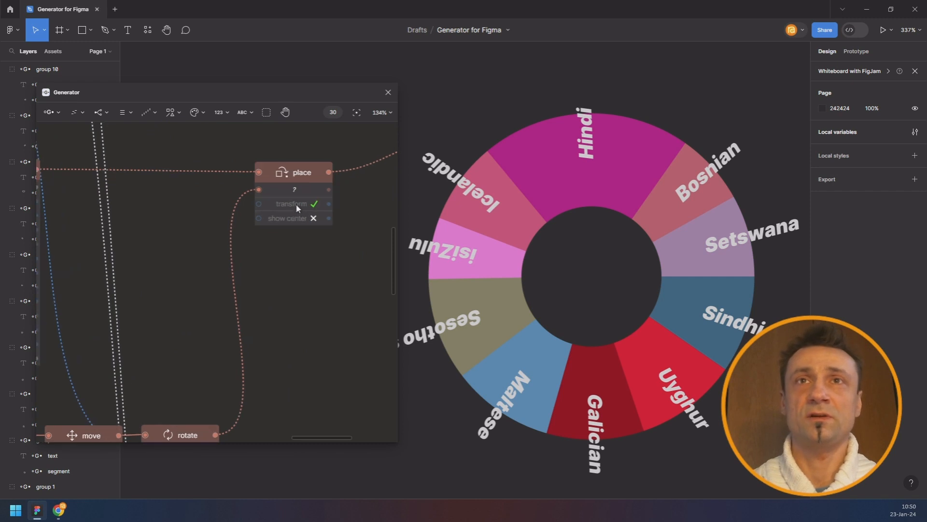
pyautogui.click(297, 208)
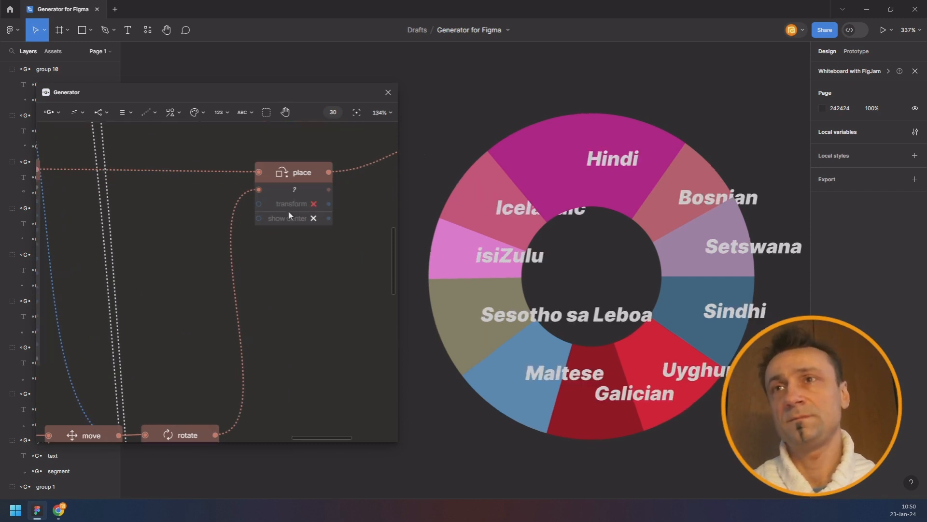
# - Set the text node's horizontal alignment to center
pyautogui.moveTo(160, 190); pyautogui.dragTo(213, 185)
pyautogui.moveTo(68, 241); pyautogui.dragTo(281, 246)
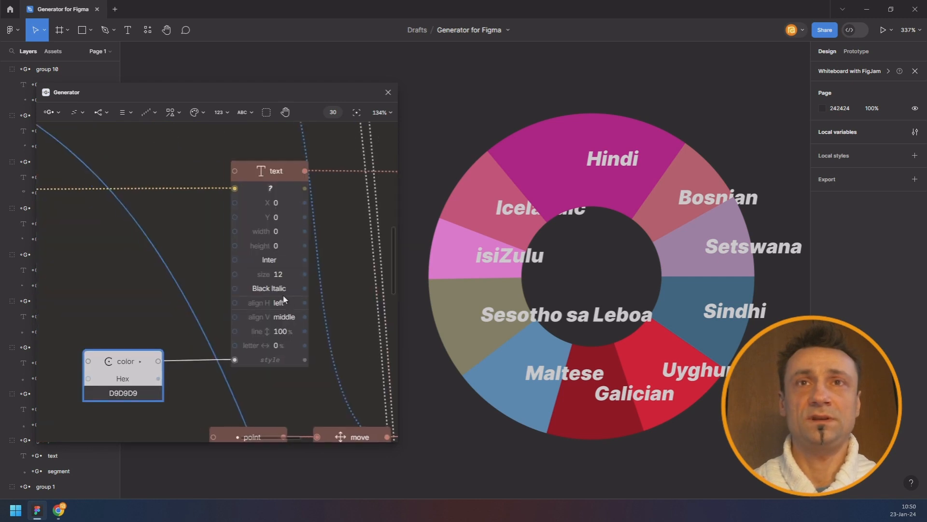
pyautogui.scroll(2, 284, 296)
pyautogui.scroll(2, 277, 292)
pyautogui.click(273, 305)
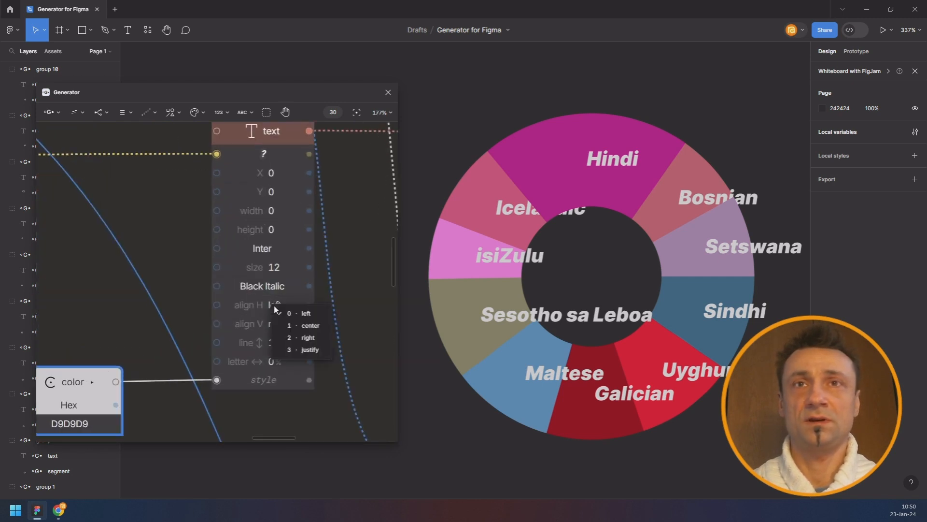
pyautogui.click(306, 325)
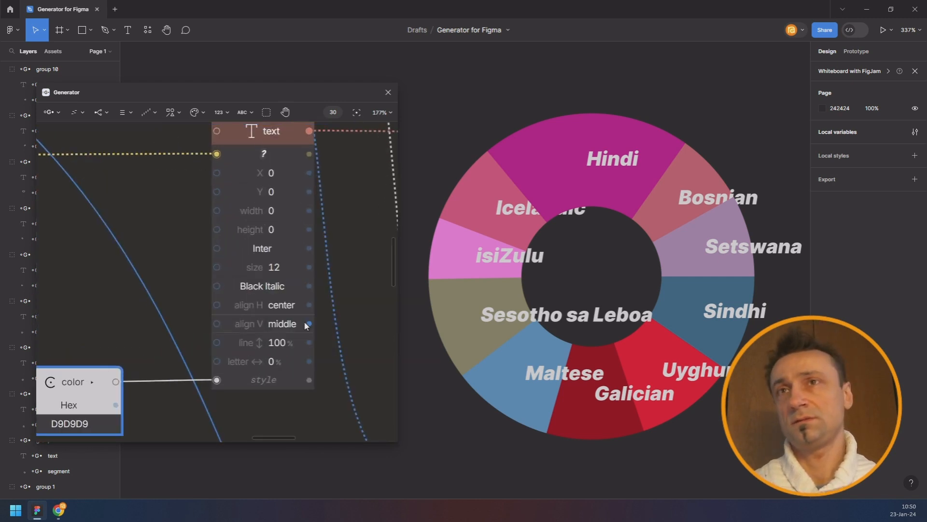
# - Set the text node's font size to 6
pyautogui.click(285, 269)
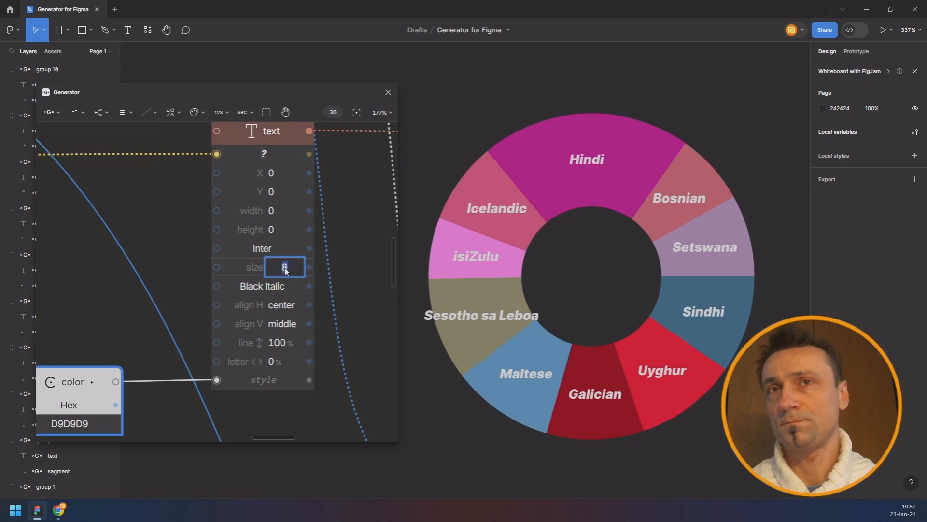
pyautogui.write('6')
pyautogui.press('Return')
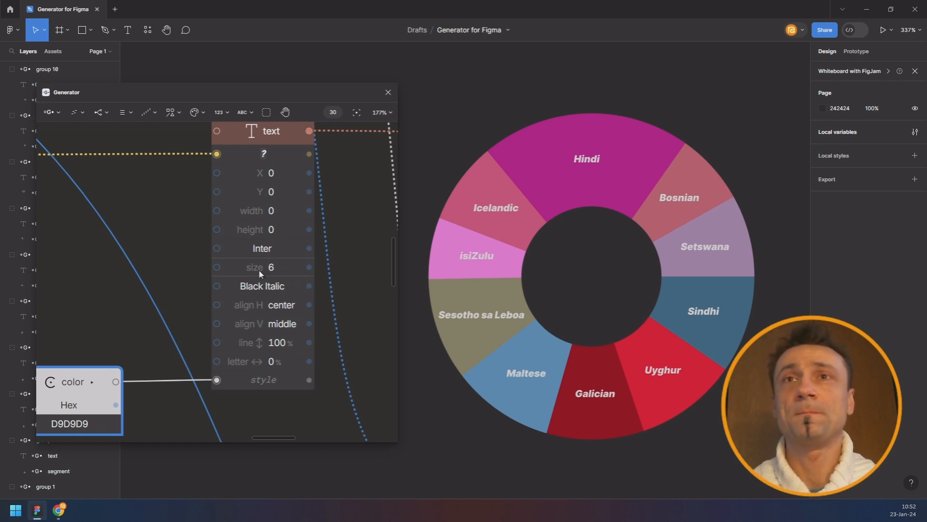
# - Insert a Replace node between the select and text nodes that replaces each space in the names with \n
pyautogui.scroll(-5, 208, 266)
pyautogui.moveTo(177, 267)
pyautogui.mouseDown()
pyautogui.moveTo(204, 261)
pyautogui.moveTo(193, 258)
pyautogui.mouseUp()
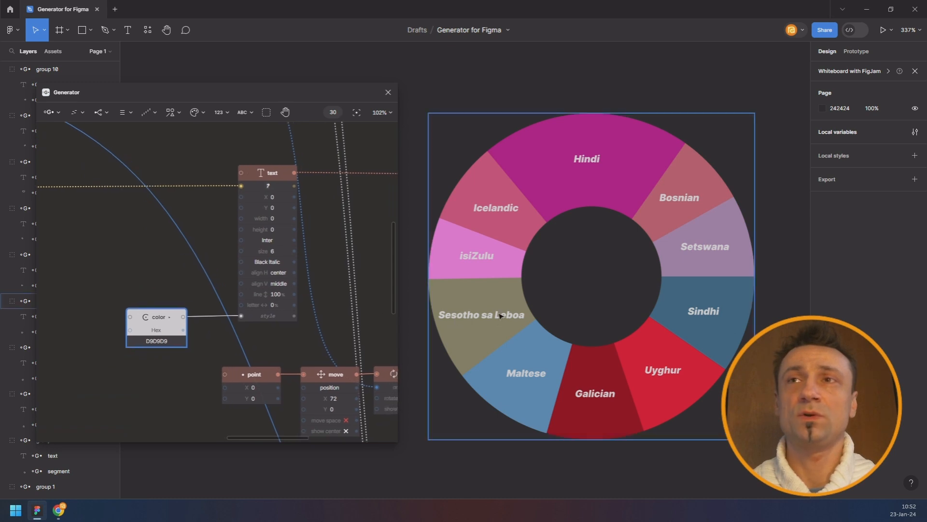
pyautogui.moveTo(313, 235); pyautogui.dragTo(458, 232)
pyautogui.moveTo(194, 212); pyautogui.dragTo(390, 229)
pyautogui.click(216, 200)
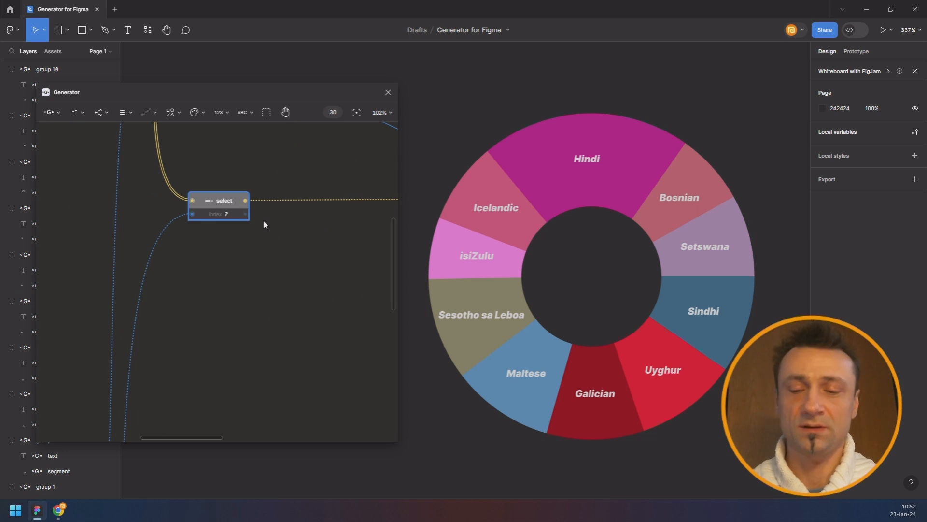
pyautogui.hotkey('ctrl', '/')
pyautogui.write('repla')
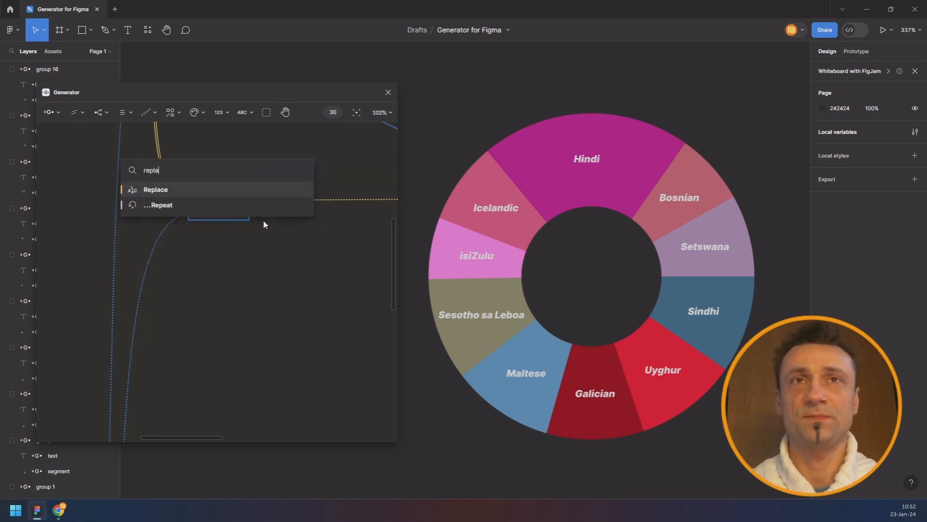
pyautogui.press('Return')
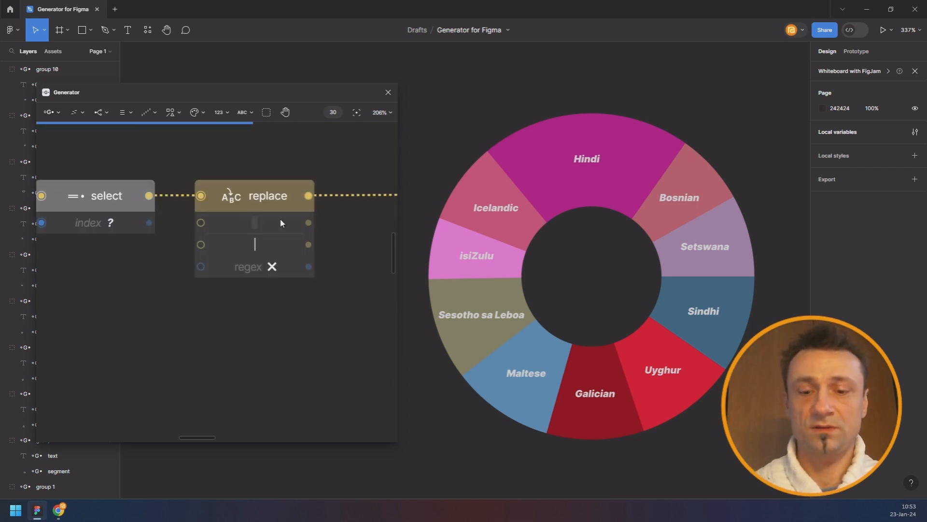
pyautogui.write('\\n')
pyautogui.press('Return')
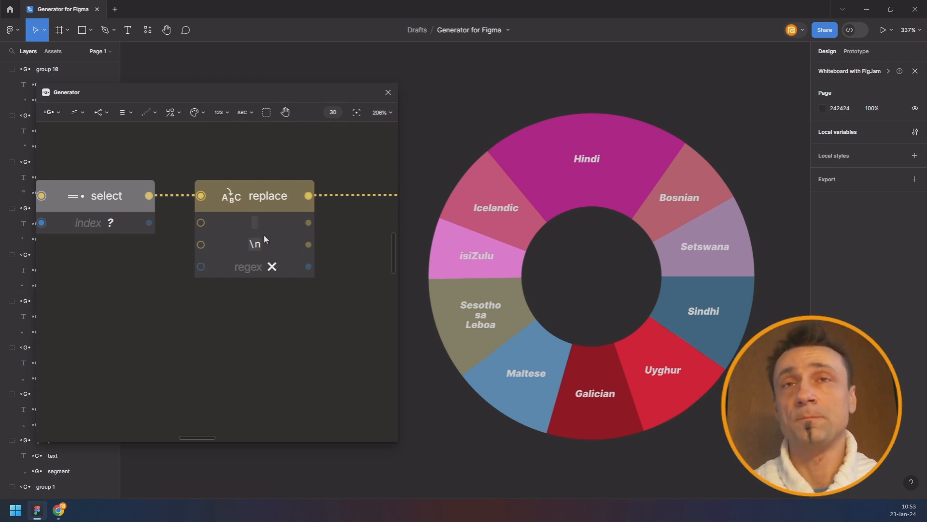
# - Give the three random nodes feeding the RGB color node new seeds to recolour the chart segments
pyautogui.scroll(-5, 263, 233)
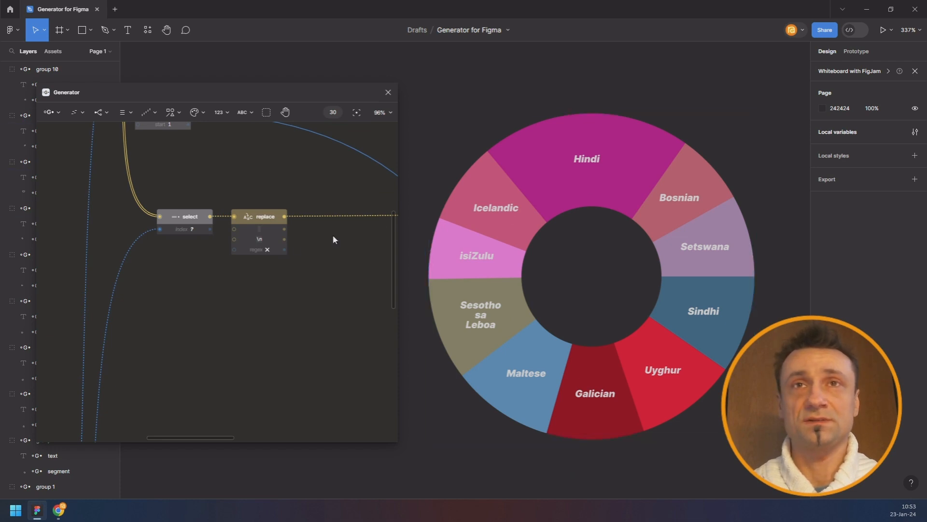
pyautogui.hscroll(6, 348, 226)
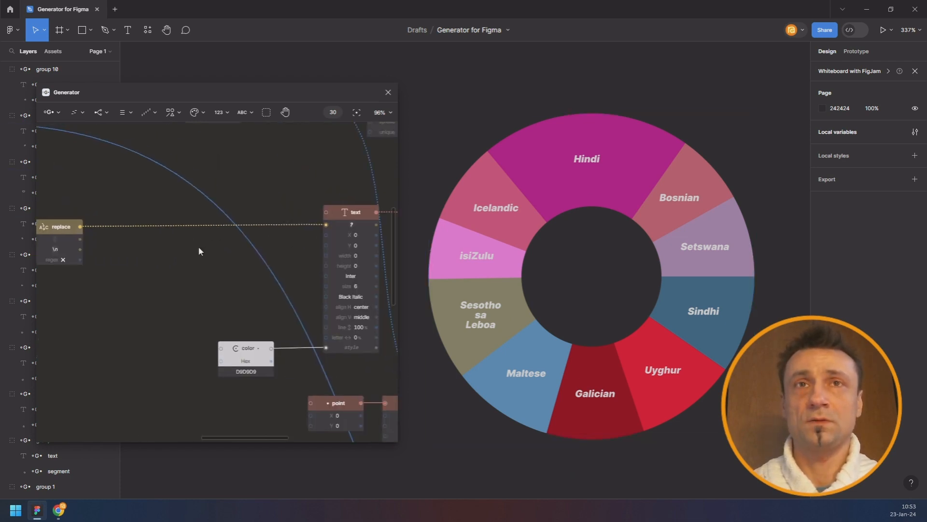
pyautogui.hscroll(-4, 350, 241)
pyautogui.moveTo(337, 271); pyautogui.dragTo(165, 237)
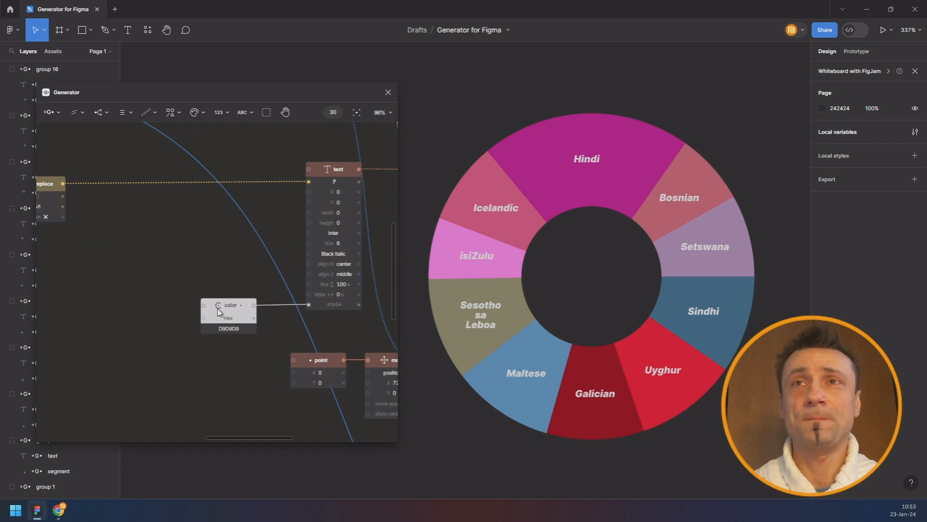
pyautogui.scroll(-4, 217, 259)
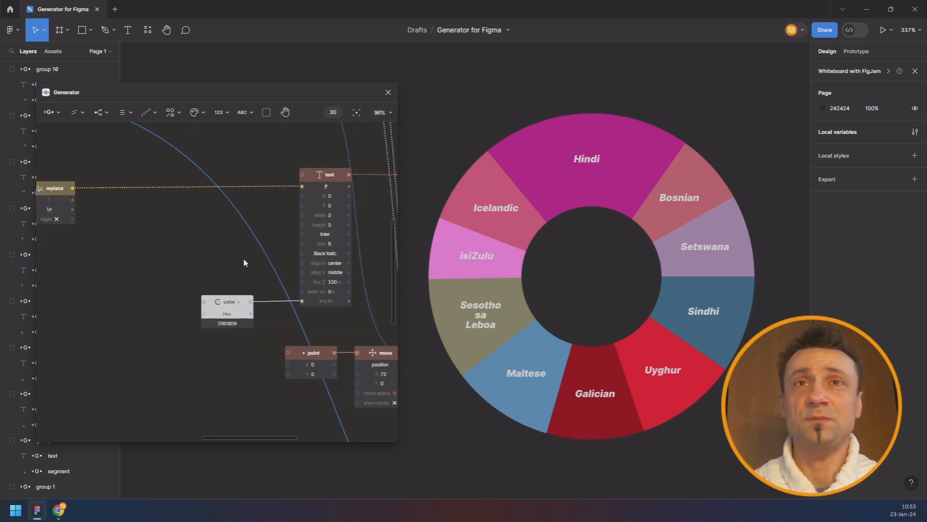
pyautogui.moveTo(292, 263); pyautogui.dragTo(228, 430)
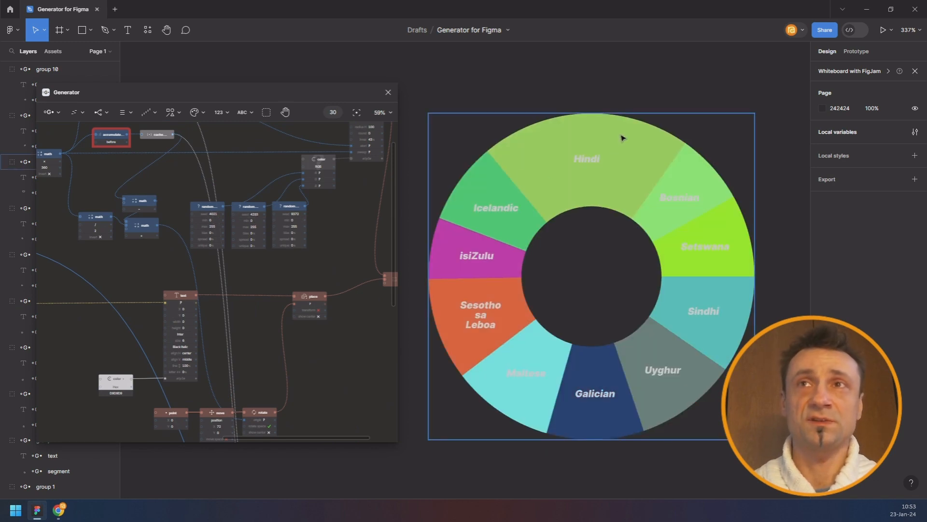
# - Examine the node graph around the text branch and then the layout of the whole graph
pyautogui.moveTo(211, 259); pyautogui.dragTo(324, 188)
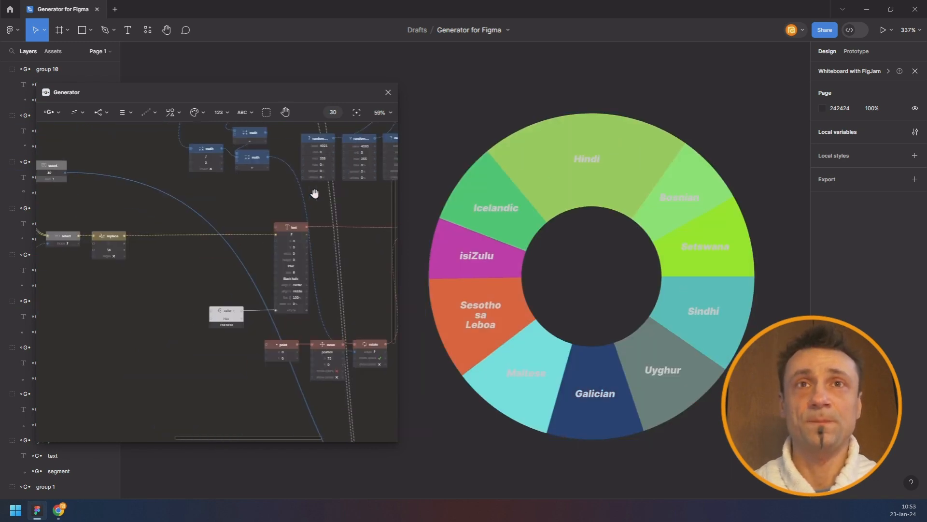
pyautogui.scroll(-6, 349, 261)
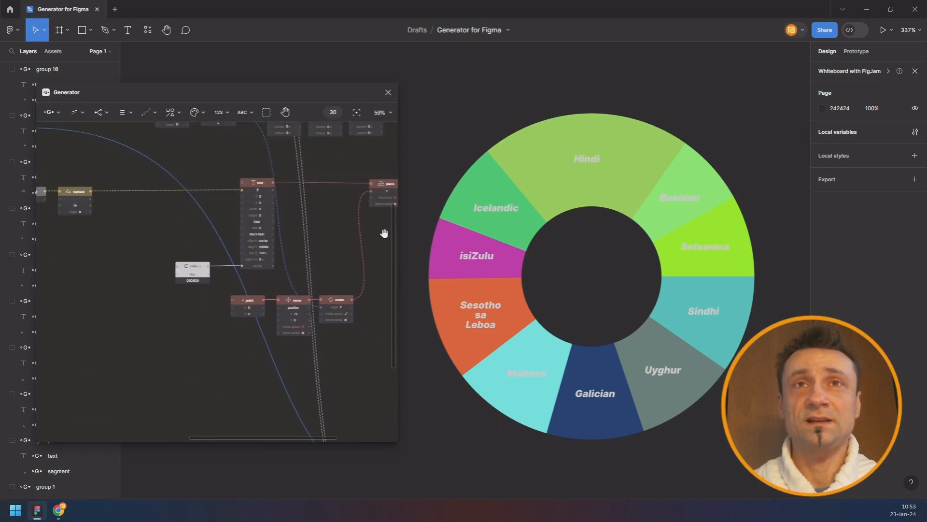
pyautogui.moveTo(197, 223); pyautogui.dragTo(394, 324)
pyautogui.moveTo(323, 225)
pyautogui.mouseDown()
pyautogui.moveTo(384, 223)
pyautogui.moveTo(324, 223)
pyautogui.mouseUp()
pyautogui.click(233, 337)
pyautogui.moveTo(121, 401); pyautogui.dragTo(254, 419)
pyautogui.moveTo(227, 386); pyautogui.dragTo(375, 384)
pyautogui.scroll(-4, 252, 304)
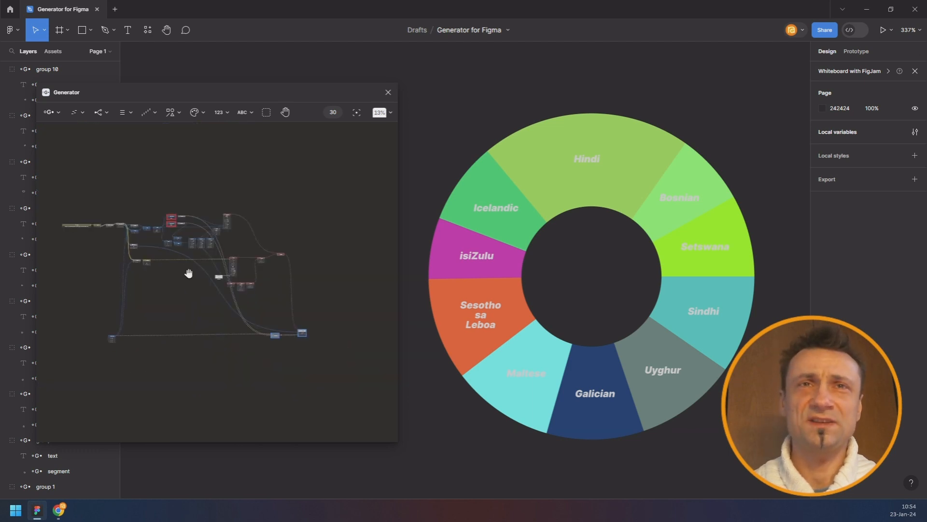
pyautogui.moveTo(189, 273); pyautogui.dragTo(197, 271)
# - Move the text's color node up, away from the style input's level, and set its color to white
pyautogui.scroll(4, 225, 265)
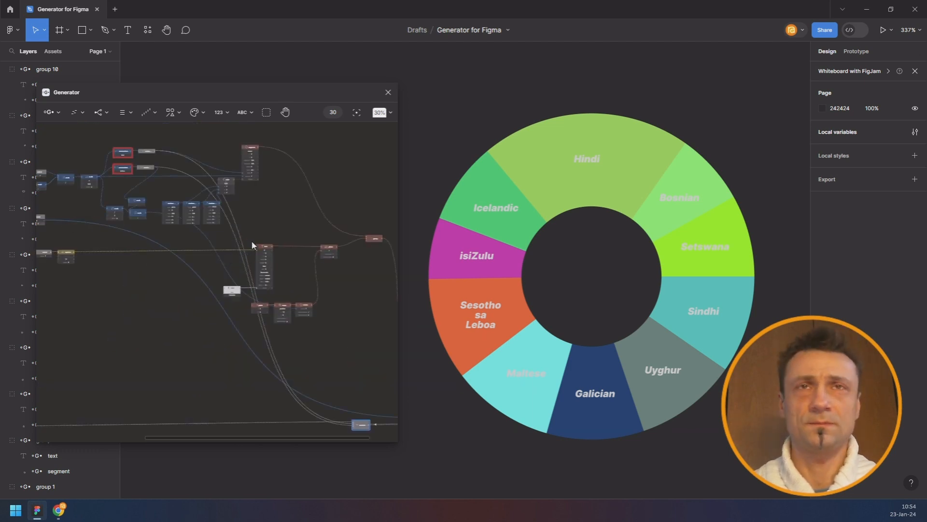
pyautogui.scroll(1, 256, 234)
pyautogui.scroll(1, 265, 218)
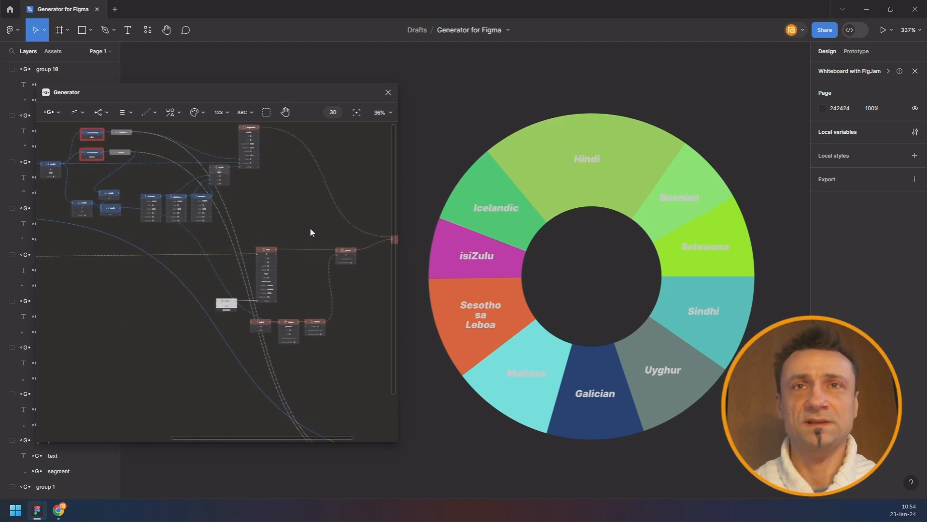
pyautogui.moveTo(310, 242); pyautogui.dragTo(271, 230)
pyautogui.scroll(1, 190, 288)
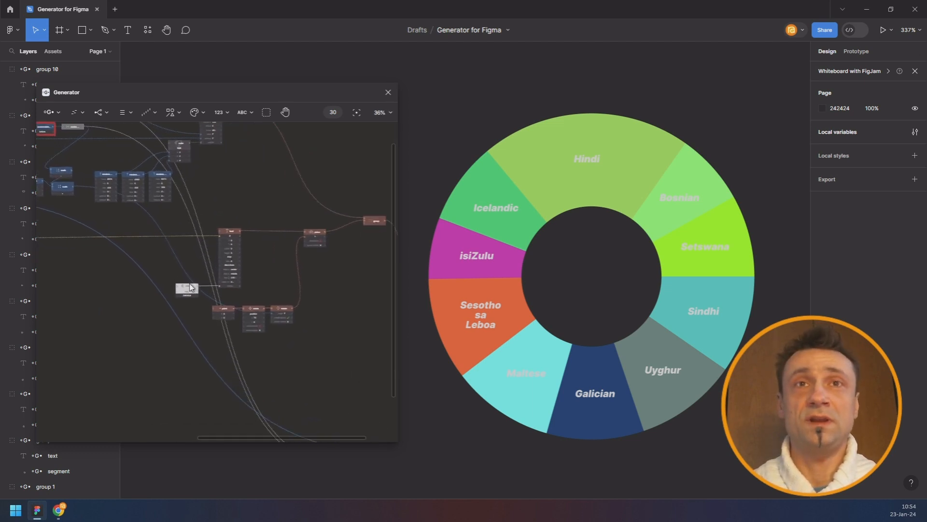
pyautogui.scroll(3, 191, 288)
pyautogui.moveTo(190, 289); pyautogui.dragTo(164, 256)
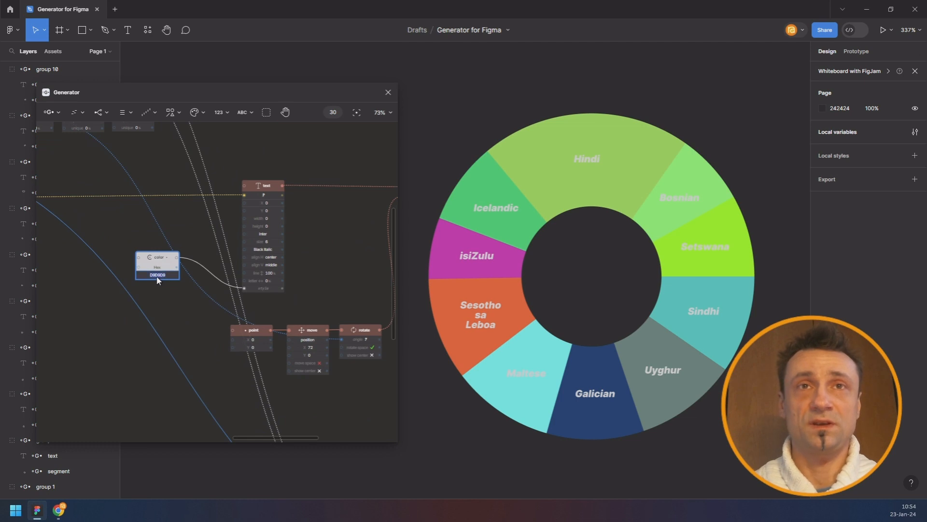
pyautogui.click(157, 277)
pyautogui.write('white')
pyautogui.press('Return')
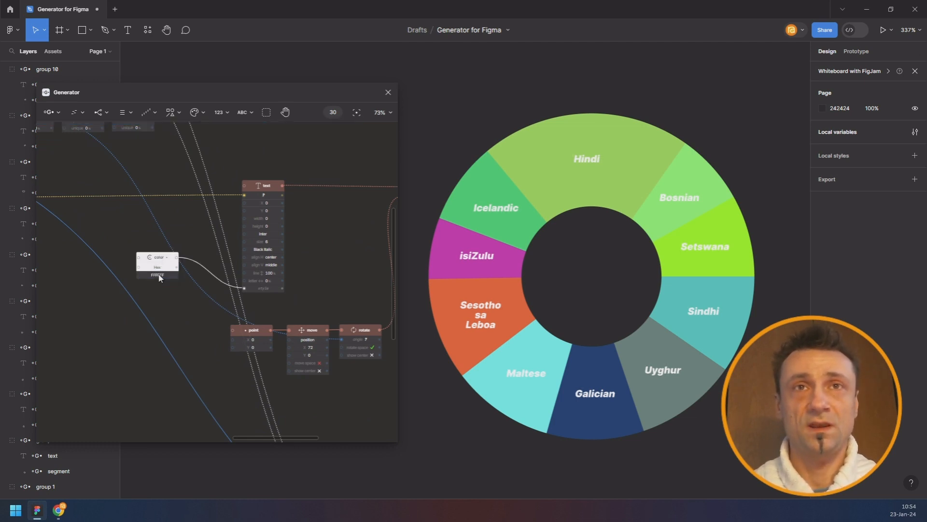
# - Duplicate the white color node, set the copy to 000000, and move both color nodes farther from the text node
pyautogui.hotkey('ctrl', 'd')
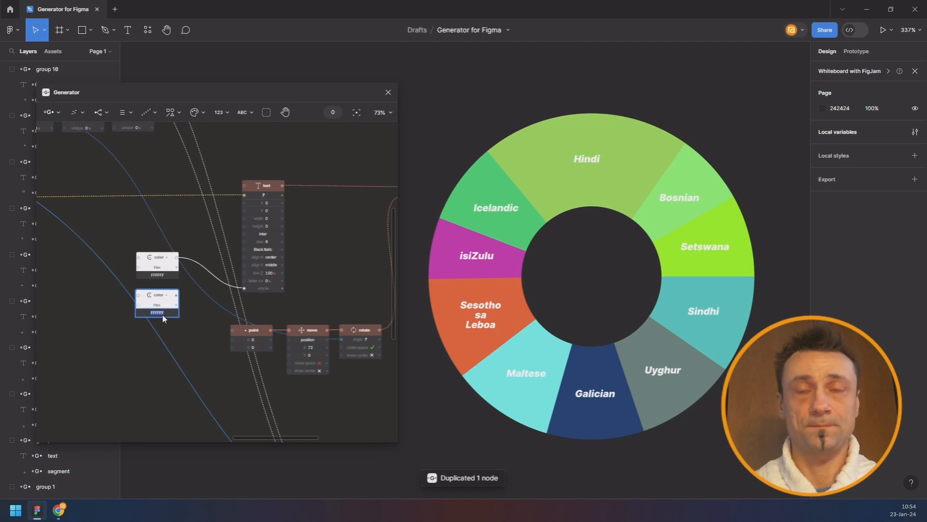
pyautogui.press('Return')
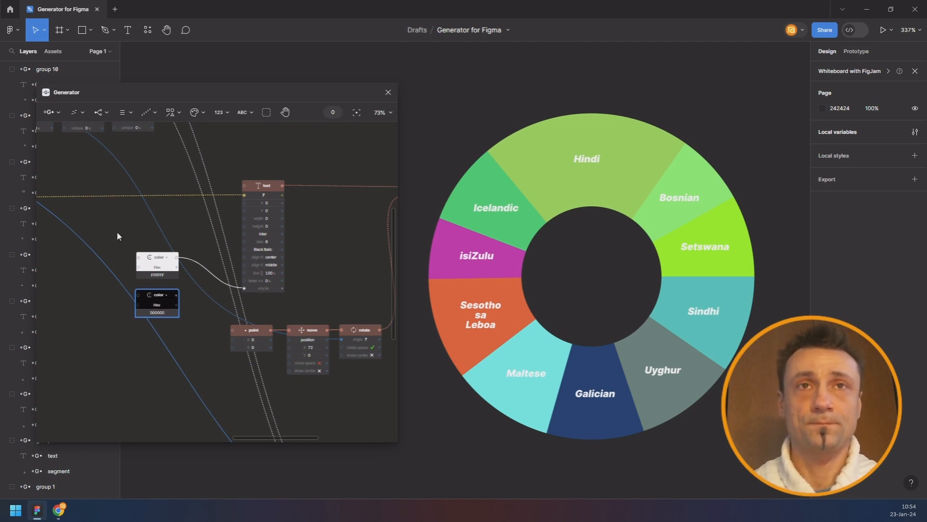
pyautogui.moveTo(114, 220); pyautogui.dragTo(172, 340)
pyautogui.moveTo(168, 258); pyautogui.dragTo(132, 253)
pyautogui.click(123, 212)
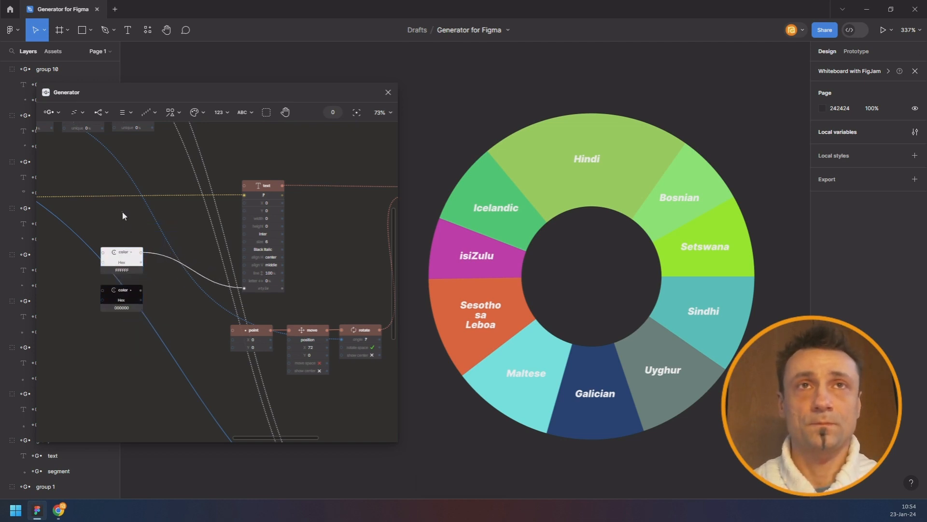
# - Add an If / else node beside the two color nodes and connect the white and black colors to its inputs
pyautogui.click(99, 114)
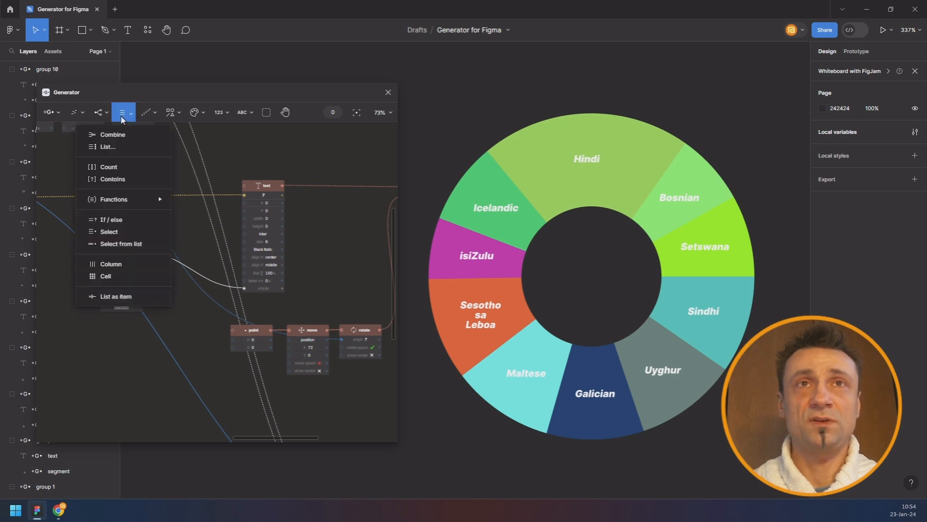
pyautogui.click(111, 218)
pyautogui.moveTo(174, 268); pyautogui.dragTo(177, 276)
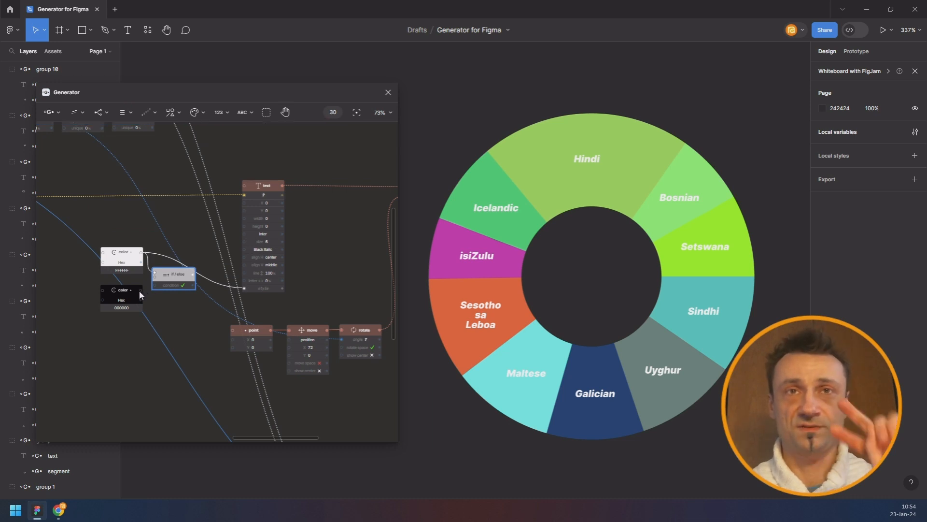
pyautogui.moveTo(140, 290); pyautogui.dragTo(162, 280)
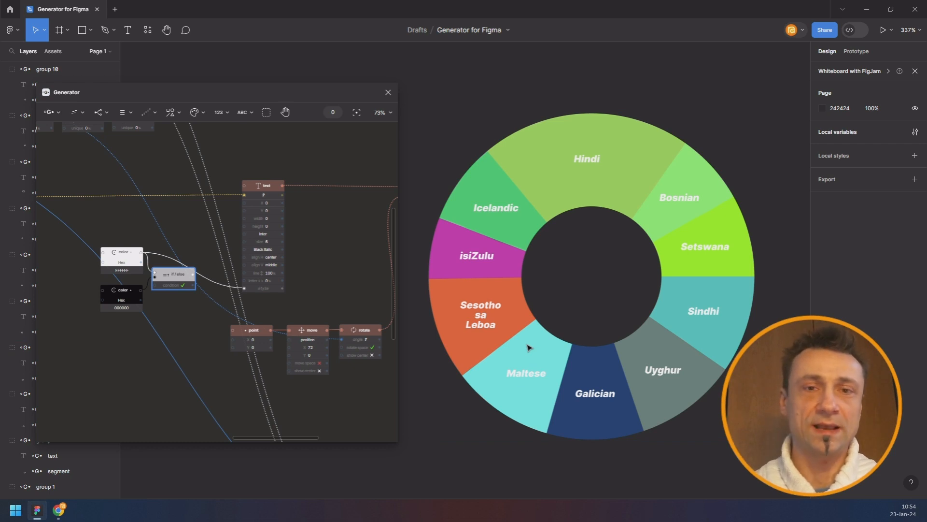
# - Add a Hex color node after the RGB color node that colours the segments
pyautogui.moveTo(136, 222); pyautogui.dragTo(194, 313)
pyautogui.moveTo(126, 340); pyautogui.dragTo(67, 381)
pyautogui.click(175, 159)
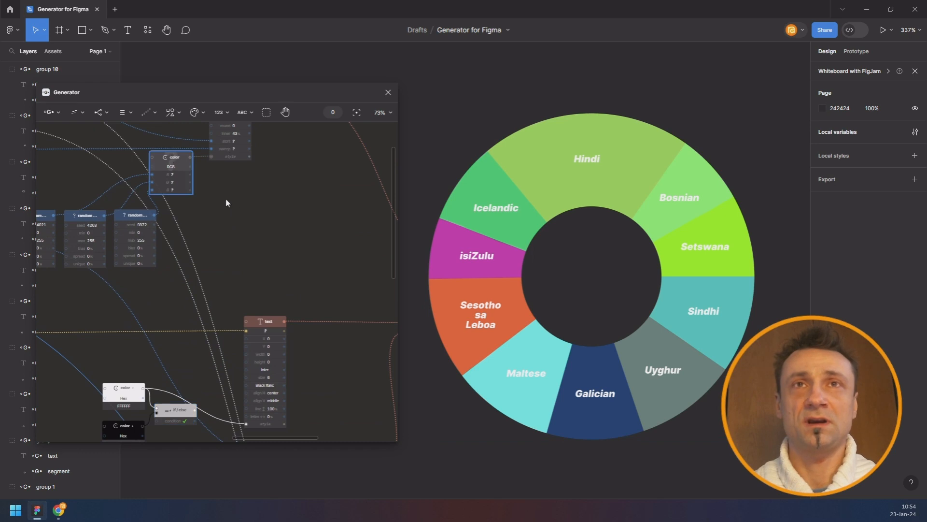
pyautogui.press('space')
pyautogui.write('col')
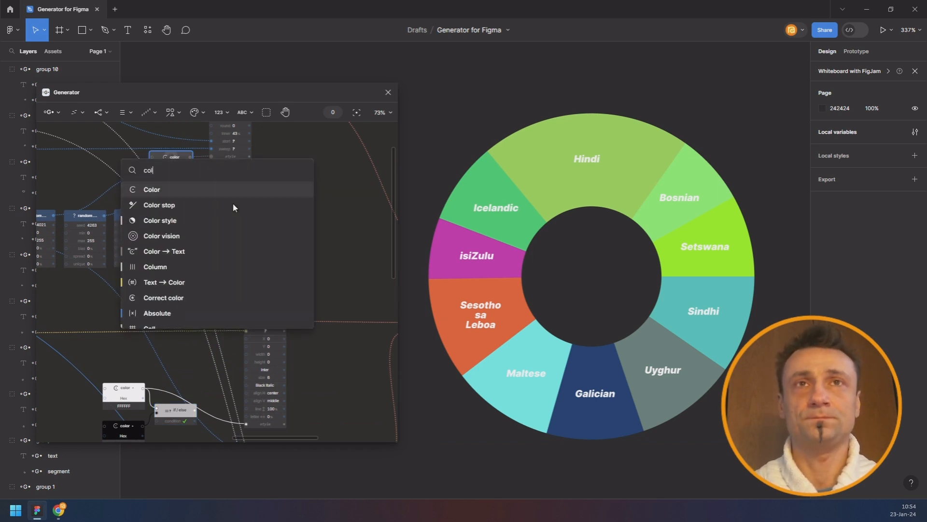
pyautogui.press('Escape')
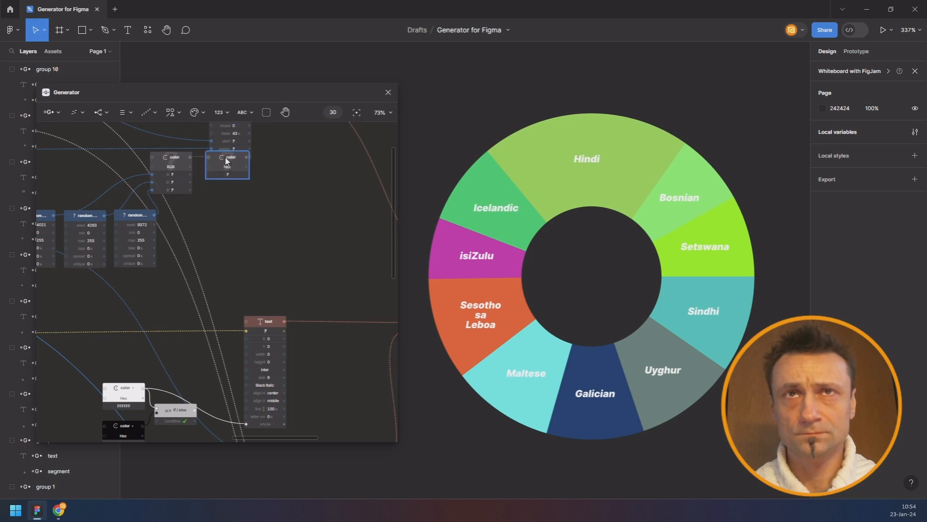
# - Switch the new color node after the segments' RGB color to HCL/ok and place it above the white and black color nodes
pyautogui.moveTo(226, 161); pyautogui.dragTo(227, 211)
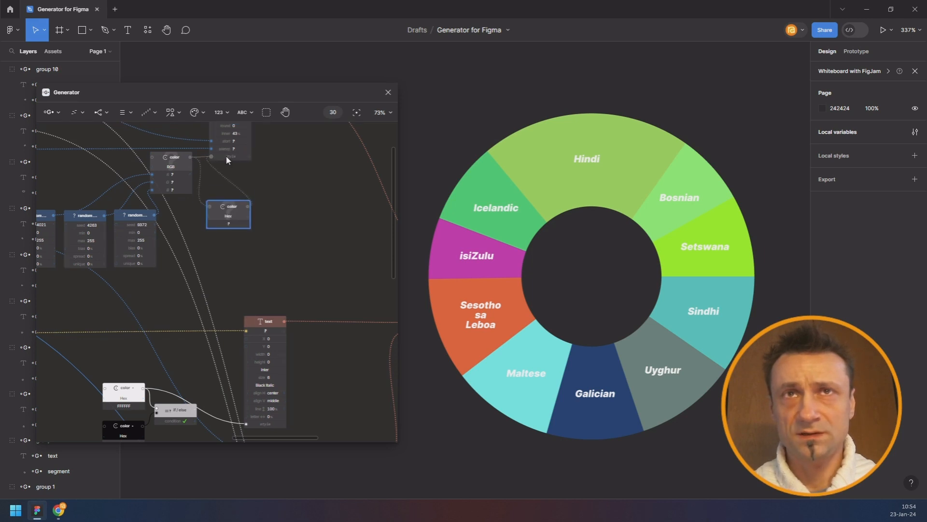
pyautogui.click(240, 215)
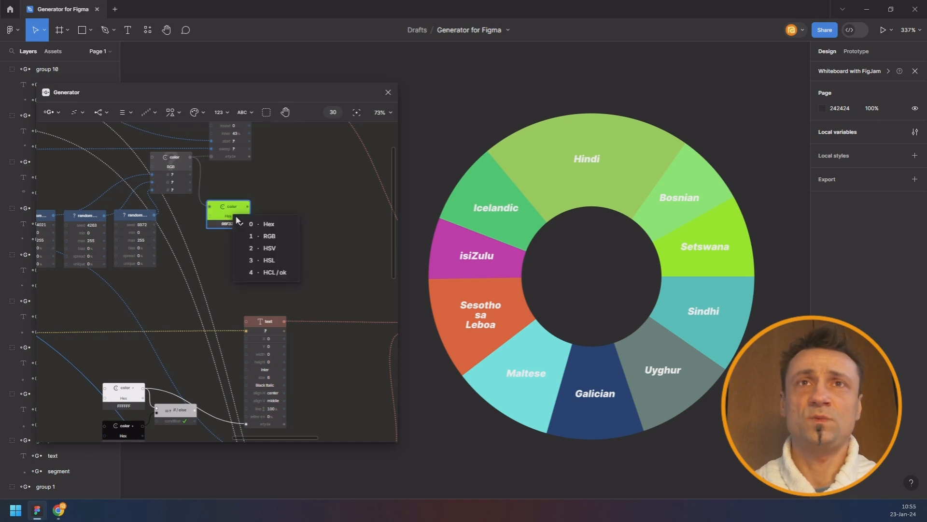
pyautogui.click(268, 274)
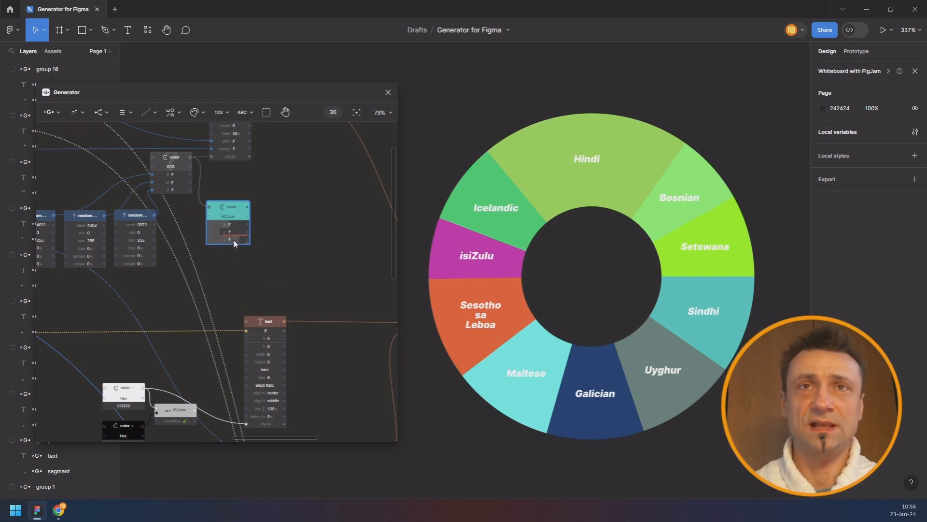
pyautogui.moveTo(218, 205); pyautogui.dragTo(111, 305)
# - Add a compare node beside the HCL/ok color node, set its operator to ≤ and its comparison value to 60
pyautogui.click(218, 112)
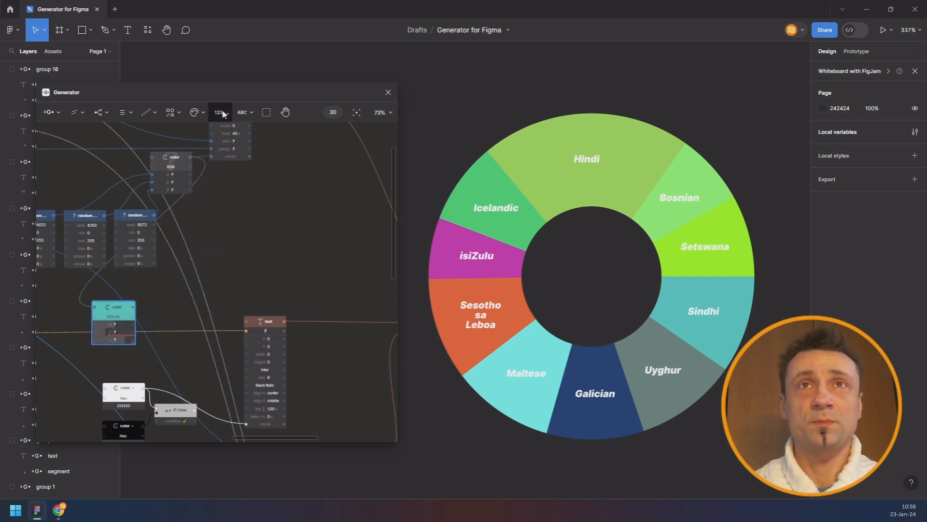
pyautogui.click(207, 180)
pyautogui.moveTo(204, 221); pyautogui.dragTo(175, 337)
pyautogui.click(186, 345)
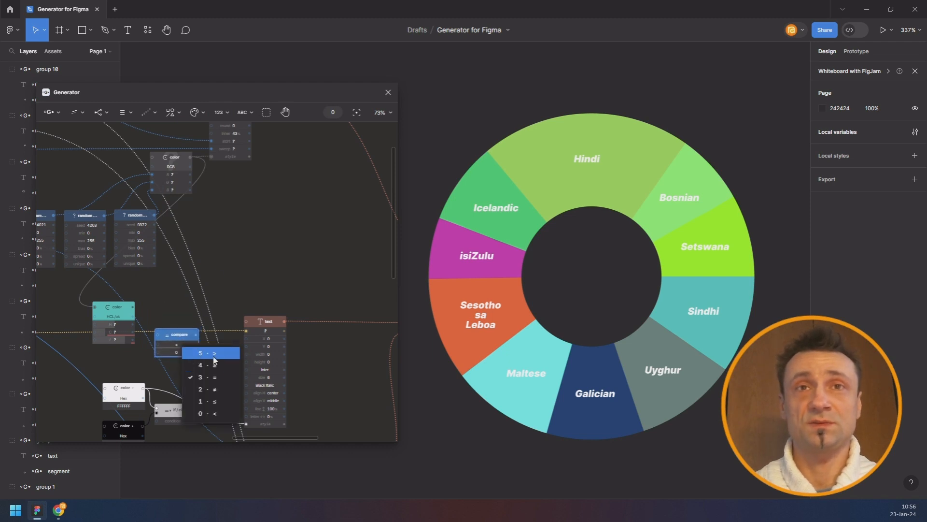
pyautogui.click(224, 406)
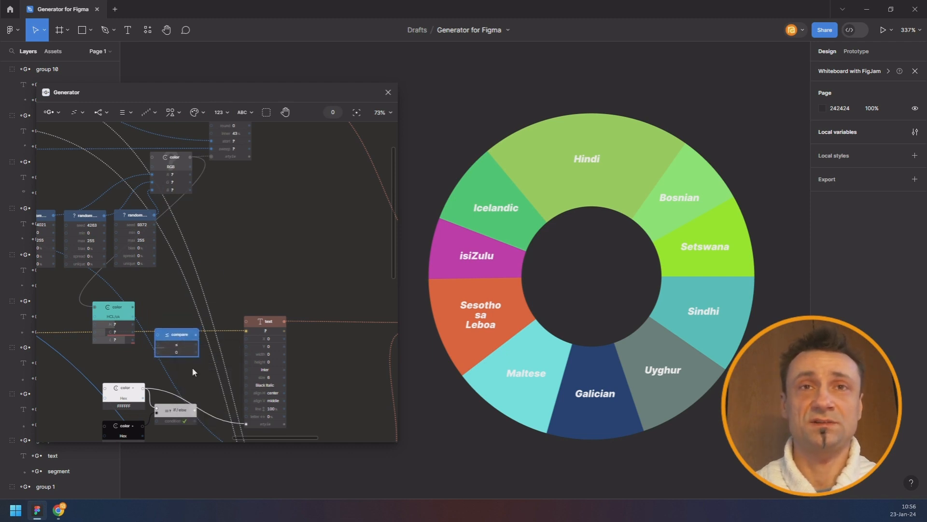
pyautogui.click(179, 355)
pyautogui.write('60')
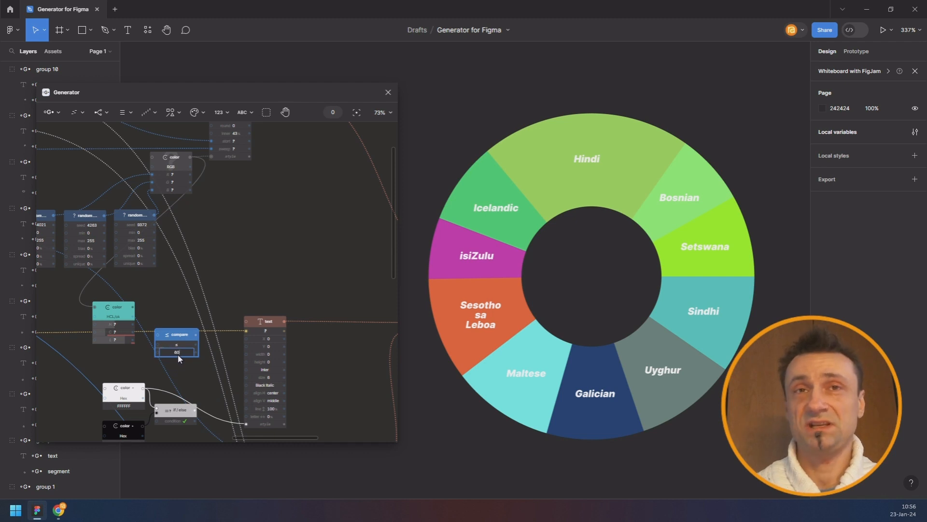
pyautogui.press('Return')
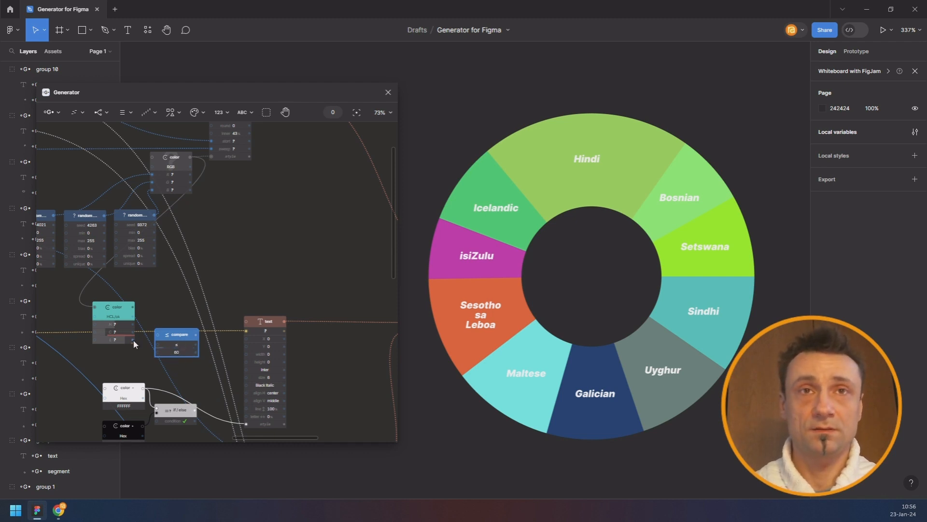
# - Connect the HCL/ok color's L value through the compare node to the If / else condition, and its output to the text's style
pyautogui.moveTo(183, 340); pyautogui.dragTo(183, 345)
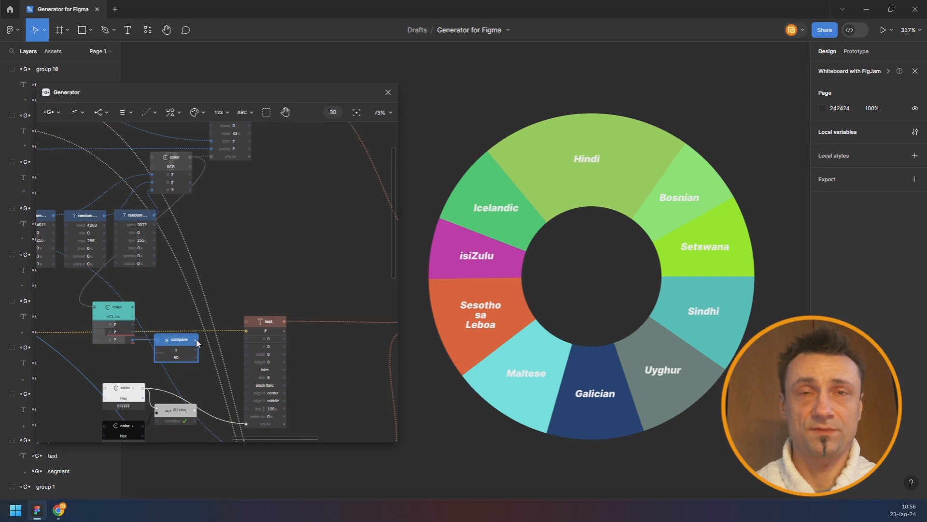
pyautogui.moveTo(169, 392); pyautogui.dragTo(166, 423)
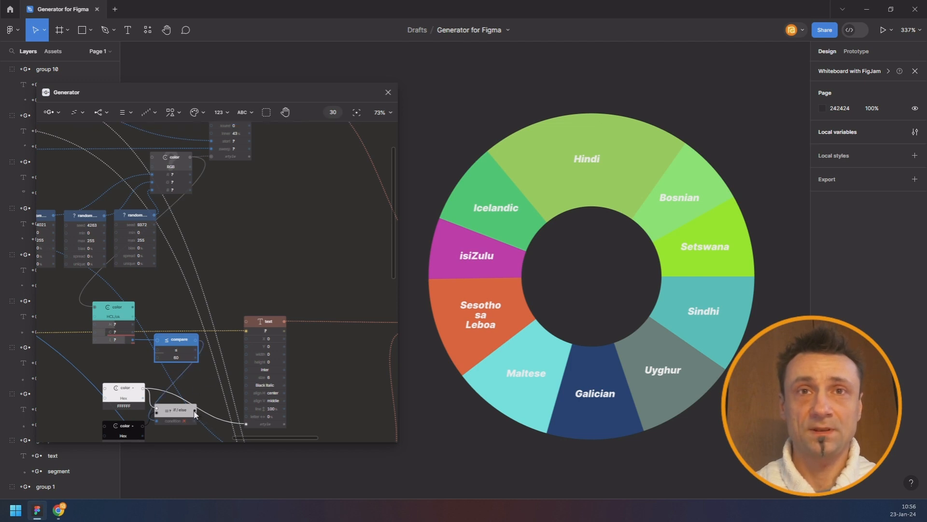
pyautogui.moveTo(201, 410); pyautogui.dragTo(251, 424)
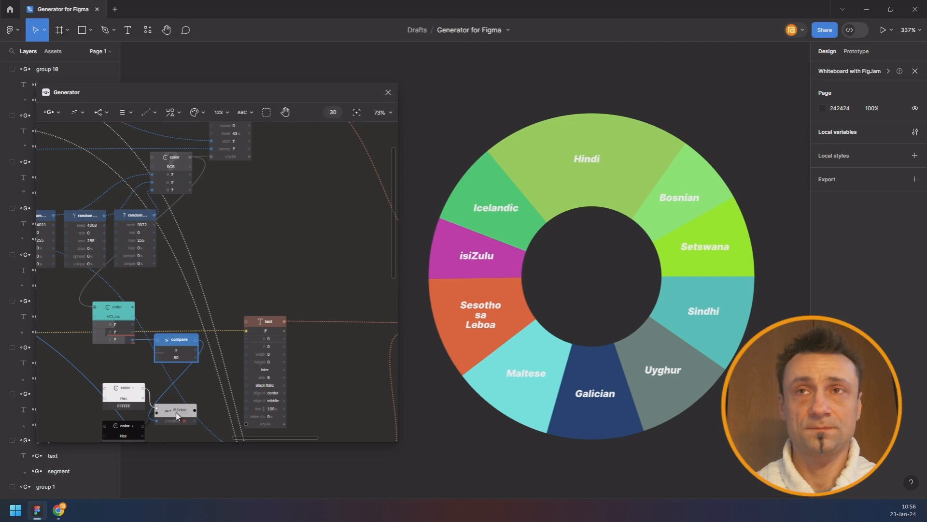
pyautogui.moveTo(177, 417); pyautogui.dragTo(191, 419)
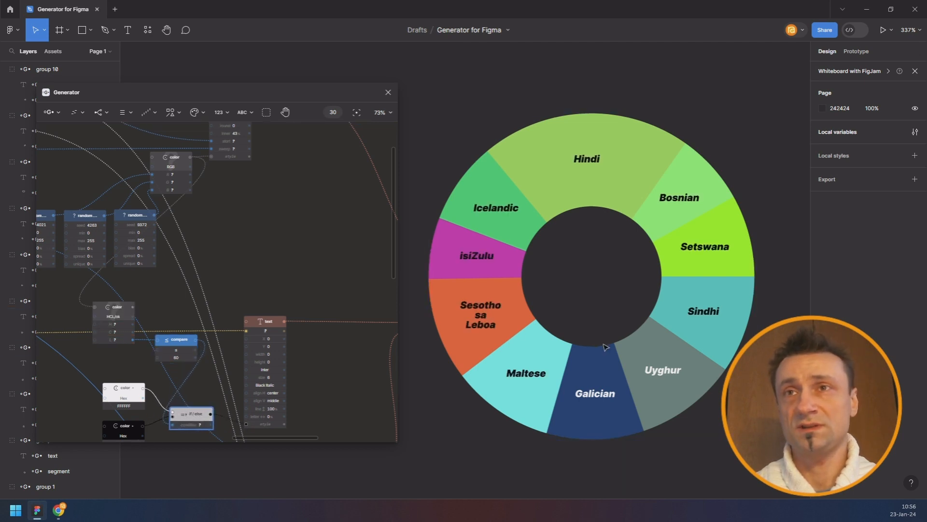
# - Raise the compare node's threshold to 70 and then to 75
pyautogui.click(189, 358)
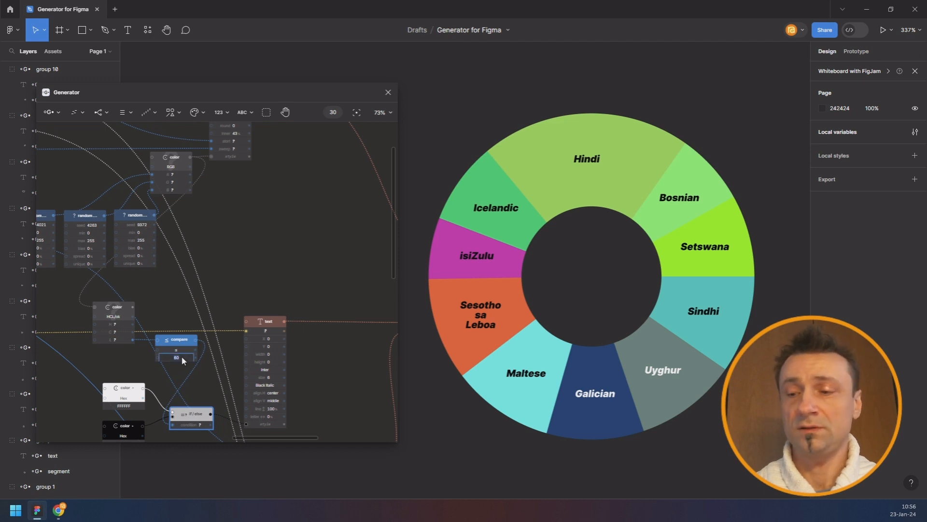
pyautogui.write('70')
pyautogui.press('Return')
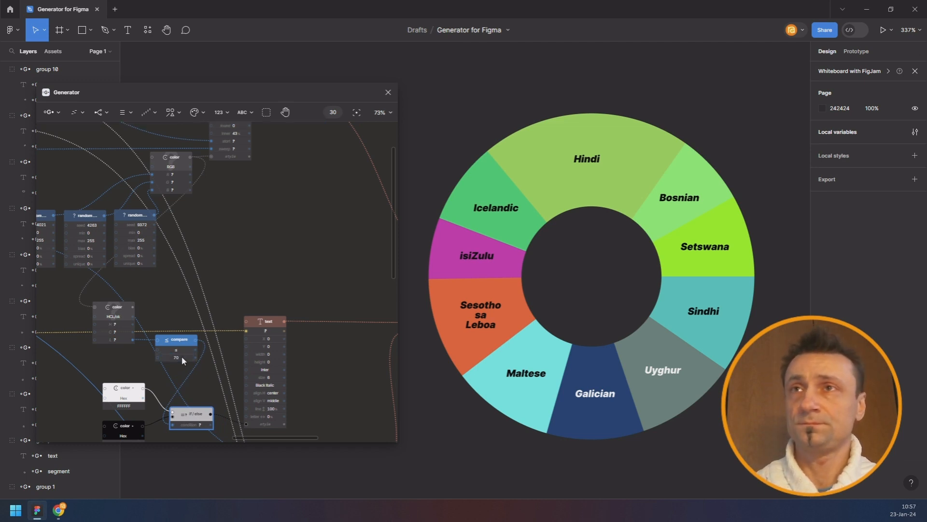
pyautogui.moveTo(182, 358); pyautogui.dragTo(176, 357)
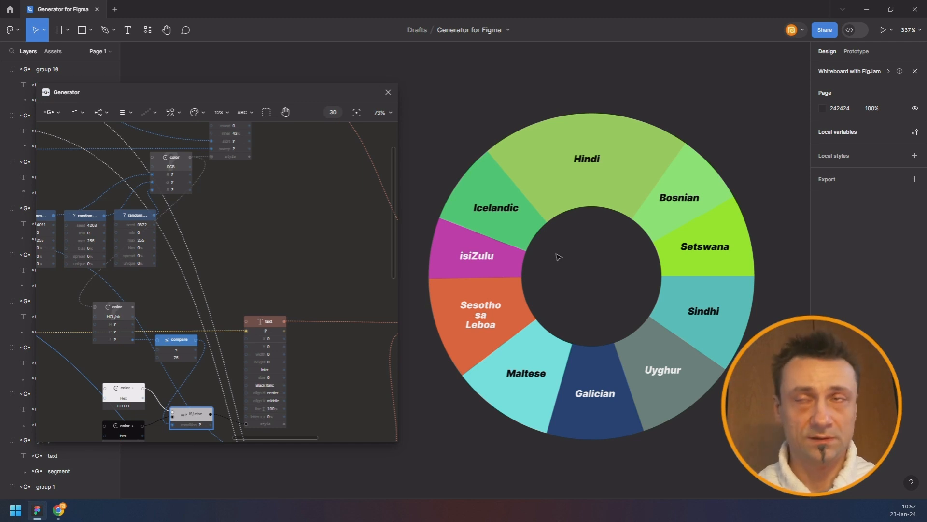
# - Delete the three random nodes that feed the segments' RGB color node
pyautogui.scroll(-3, 311, 218)
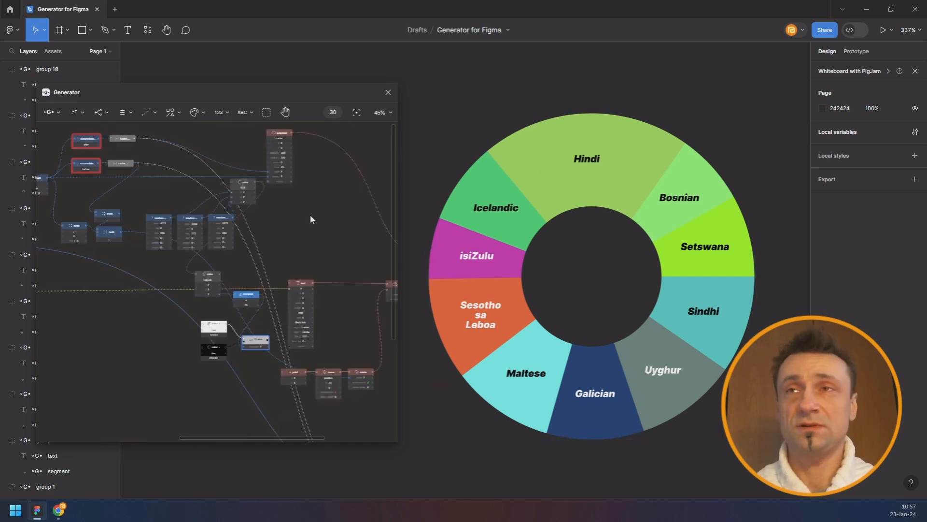
pyautogui.scroll(-3, 318, 208)
pyautogui.scroll(3, 208, 205)
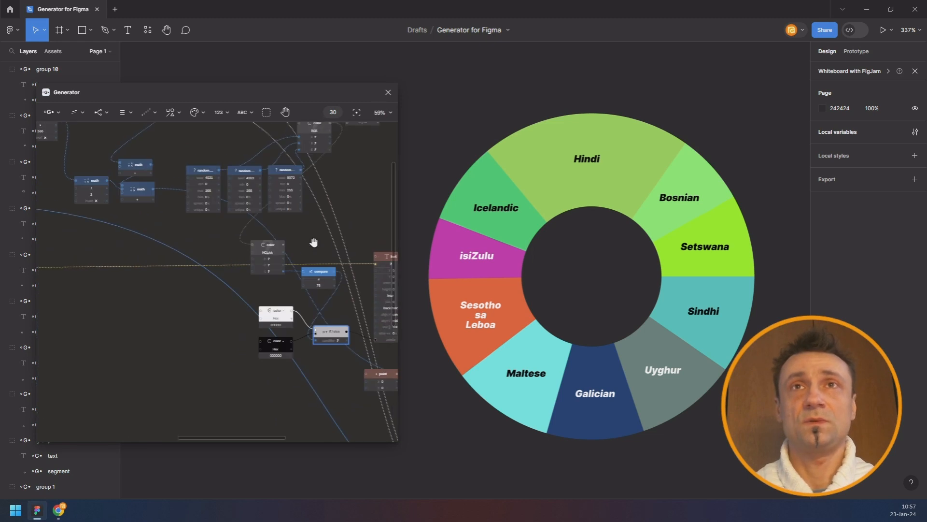
pyautogui.moveTo(145, 197); pyautogui.dragTo(287, 258)
pyautogui.press('Delete')
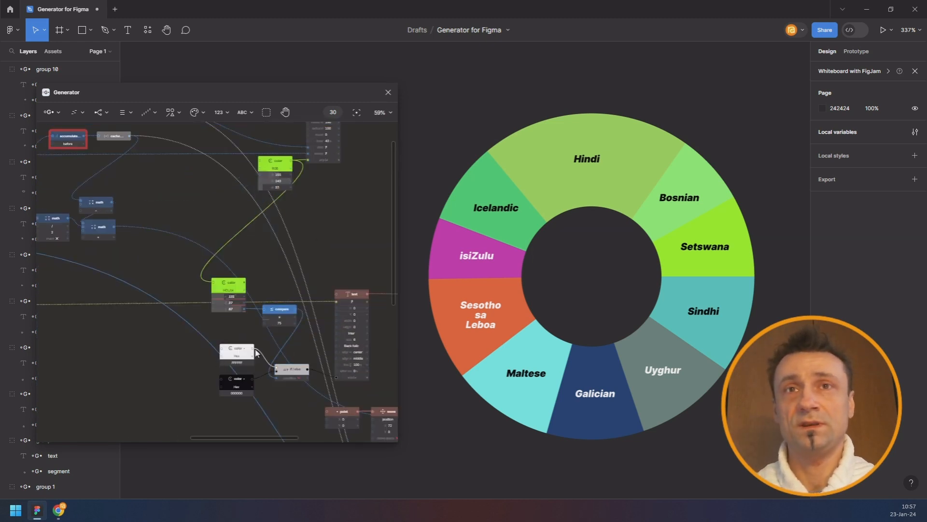
# - Connect the white color node directly to the text's style and delete the If / else, HCL/ok color, compare and black color nodes
pyautogui.moveTo(253, 348); pyautogui.dragTo(342, 375)
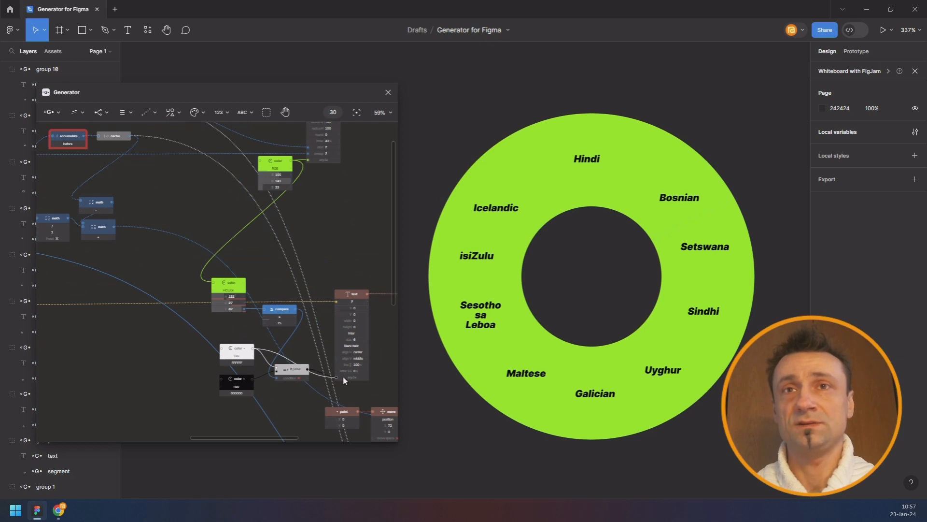
pyautogui.click(298, 371)
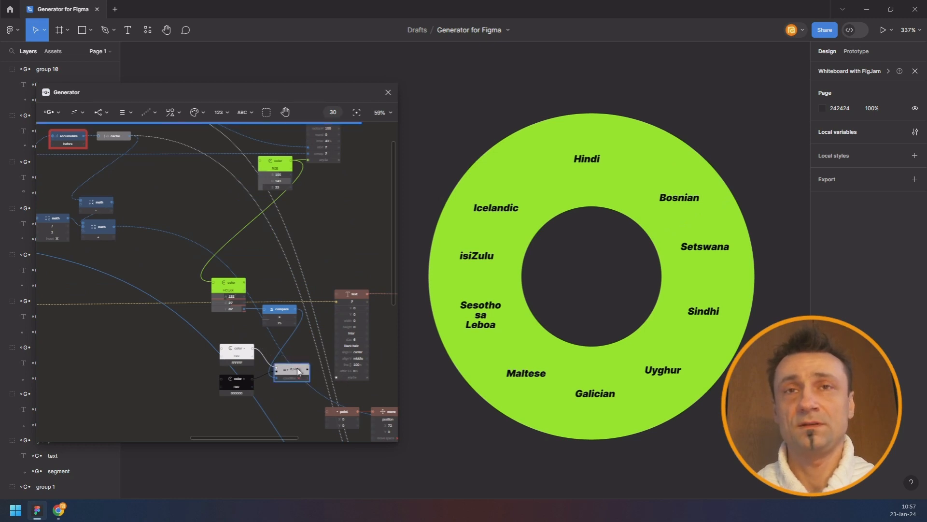
pyautogui.press('Delete')
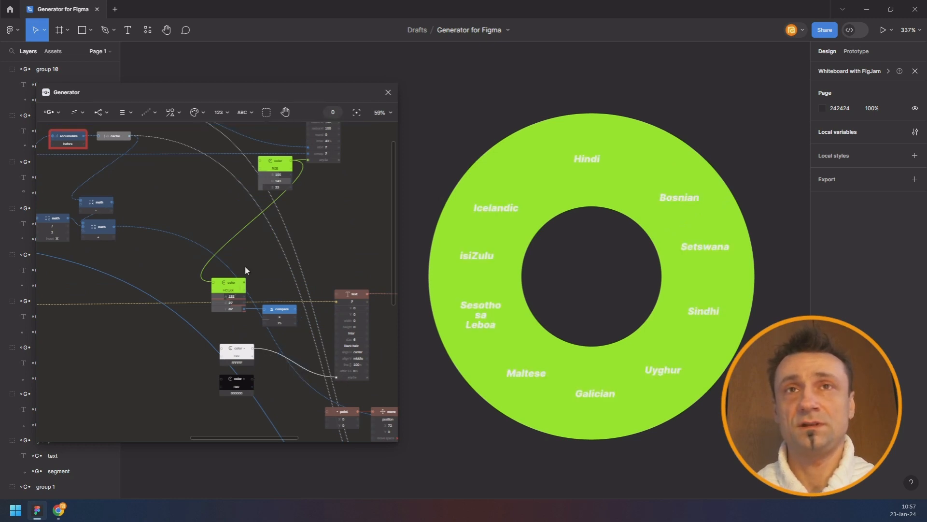
pyautogui.click(229, 284)
pyautogui.press('Delete')
pyautogui.click(279, 309)
pyautogui.press('Delete')
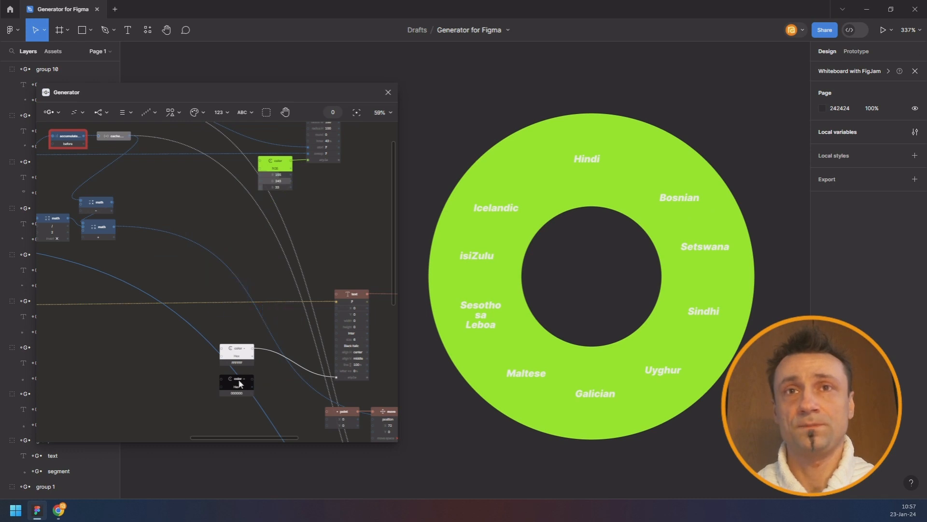
pyautogui.click(239, 383)
pyautogui.press('Delete')
# - Connect the white color node to the segment's style and delete the RGB color node
pyautogui.moveTo(253, 353); pyautogui.dragTo(308, 159)
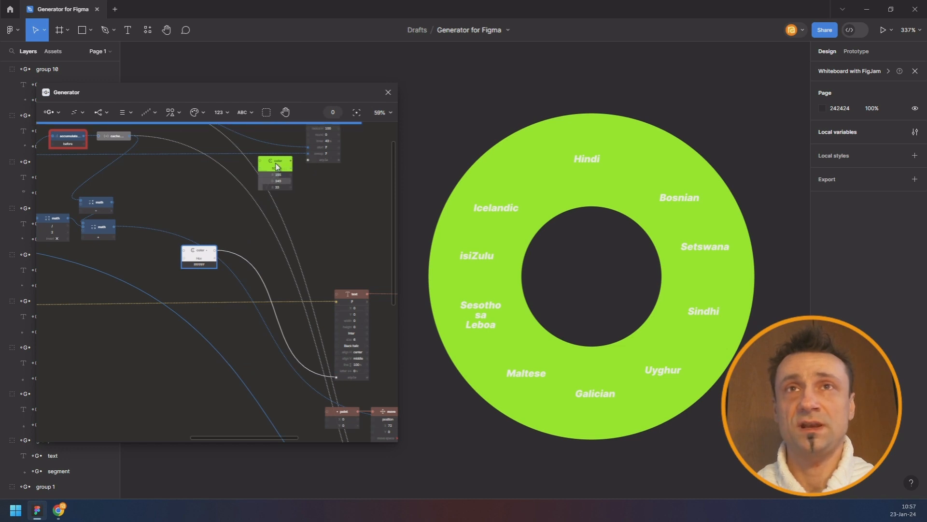
pyautogui.click(276, 163)
pyautogui.press('Delete')
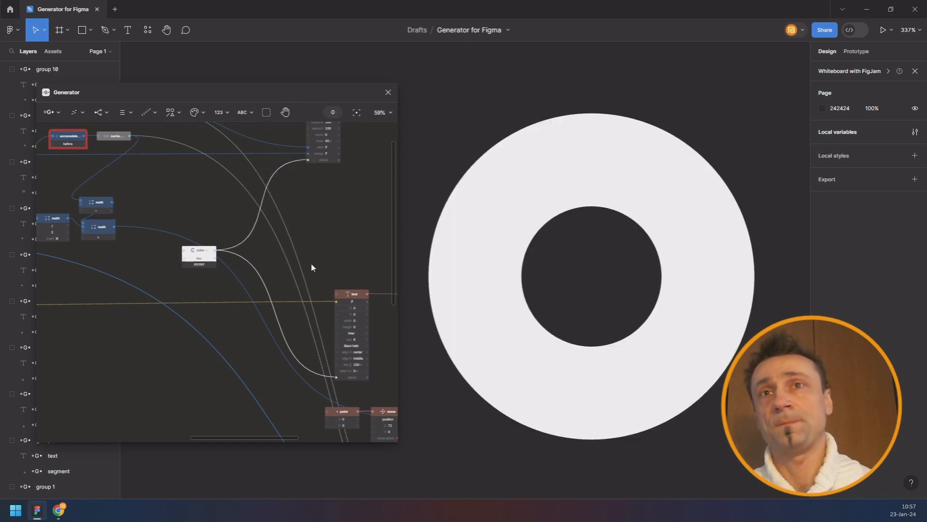
# - Set the X position of the labels' move node to 150, then reduce it to 121 so the labels sit outside the ring
pyautogui.scroll(-5, 244, 266)
pyautogui.scroll(8, 225, 306)
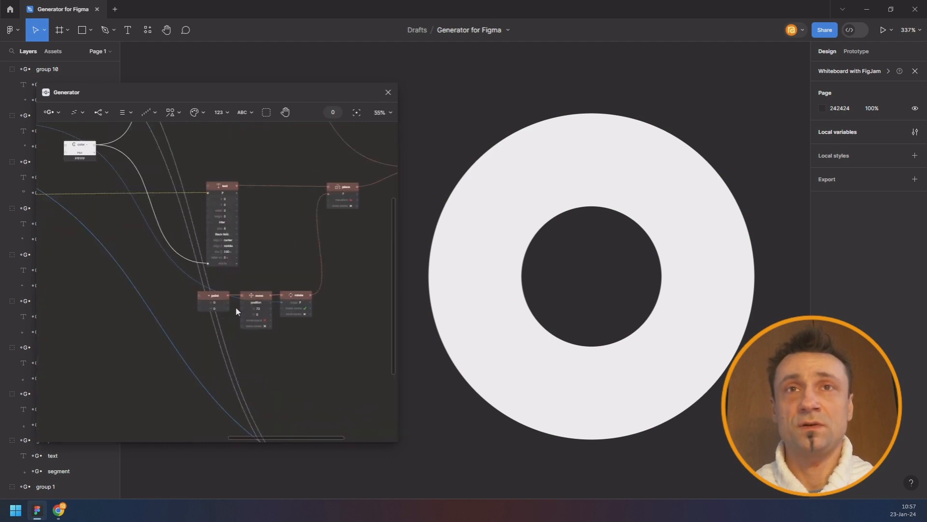
pyautogui.click(276, 309)
pyautogui.write('150')
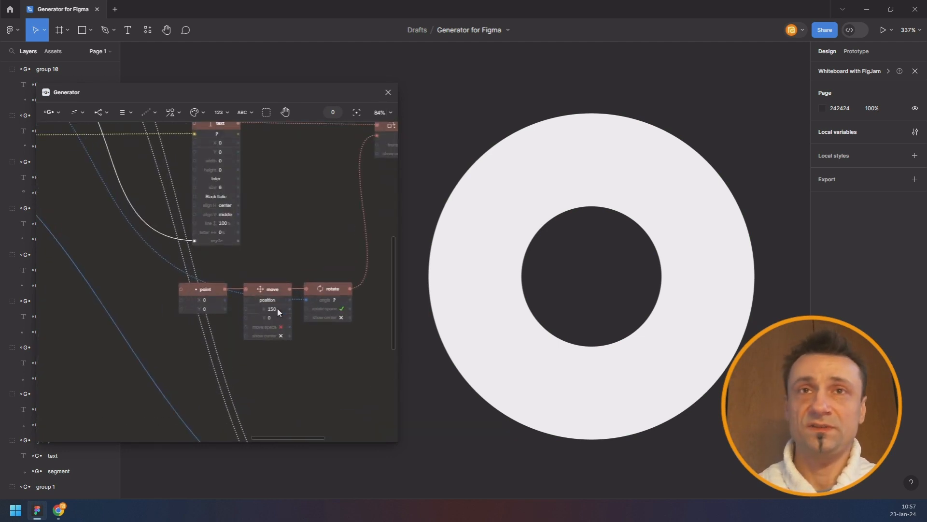
pyautogui.press('Return')
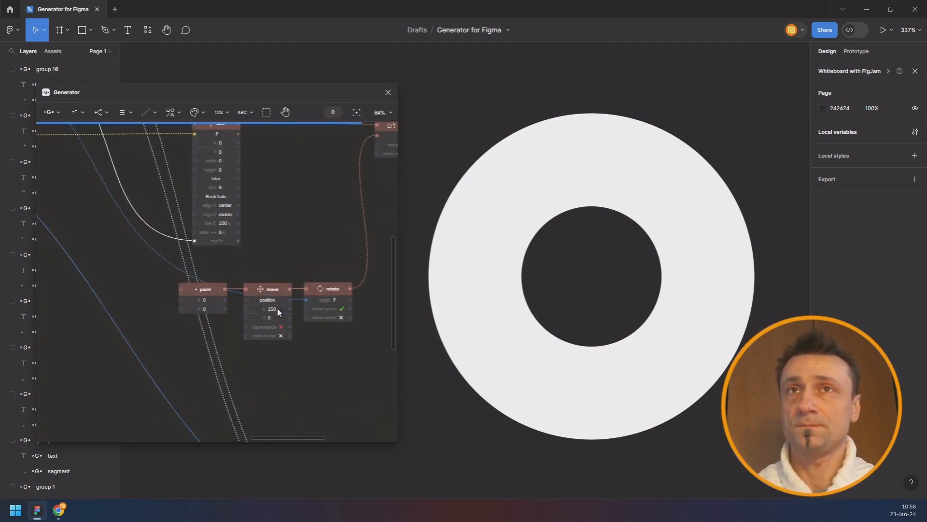
pyautogui.scroll(-3, 460, 327)
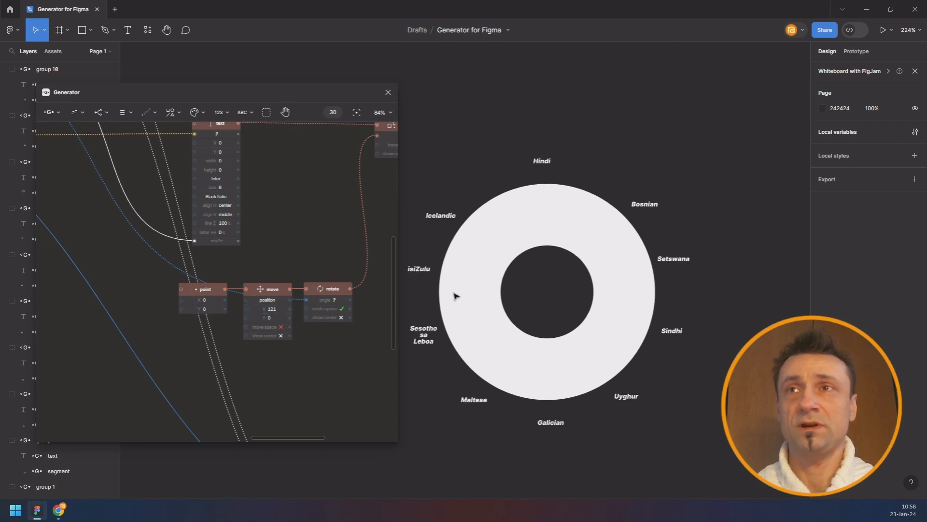
pyautogui.moveTo(606, 281); pyautogui.dragTo(663, 263)
pyautogui.scroll(5, 621, 253)
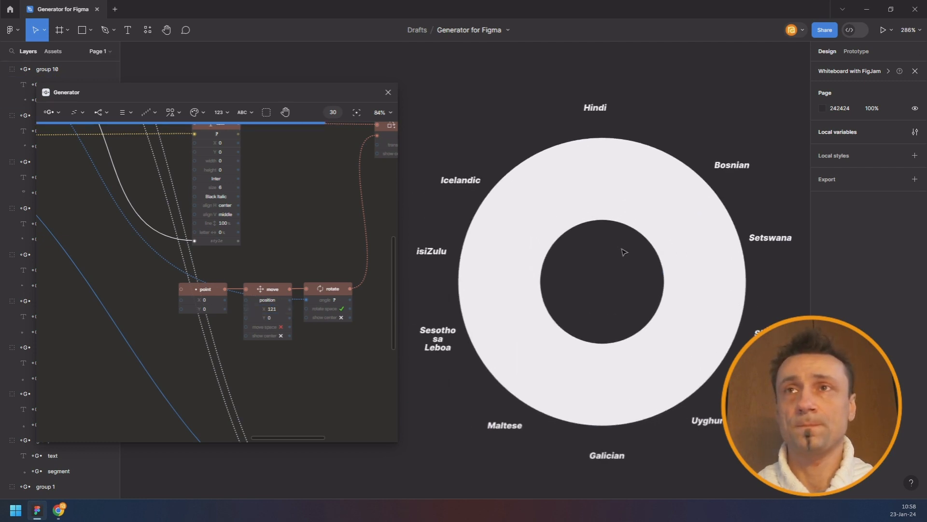
pyautogui.scroll(-2, 615, 271)
pyautogui.scroll(2, 619, 260)
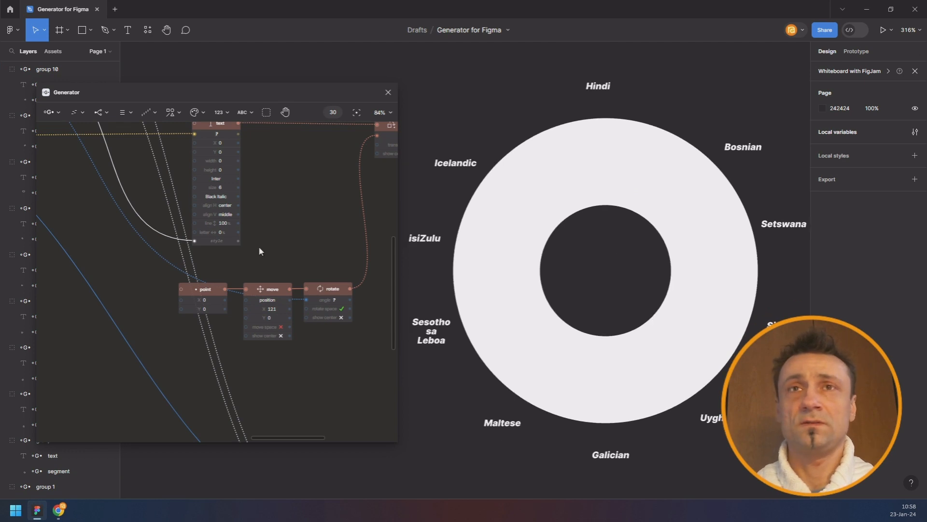
# - Add a math node between the accumulators' cache nodes and the segment node, and place a duplicate of it below
pyautogui.scroll(-3, 283, 226)
pyautogui.moveTo(285, 204); pyautogui.dragTo(205, 297)
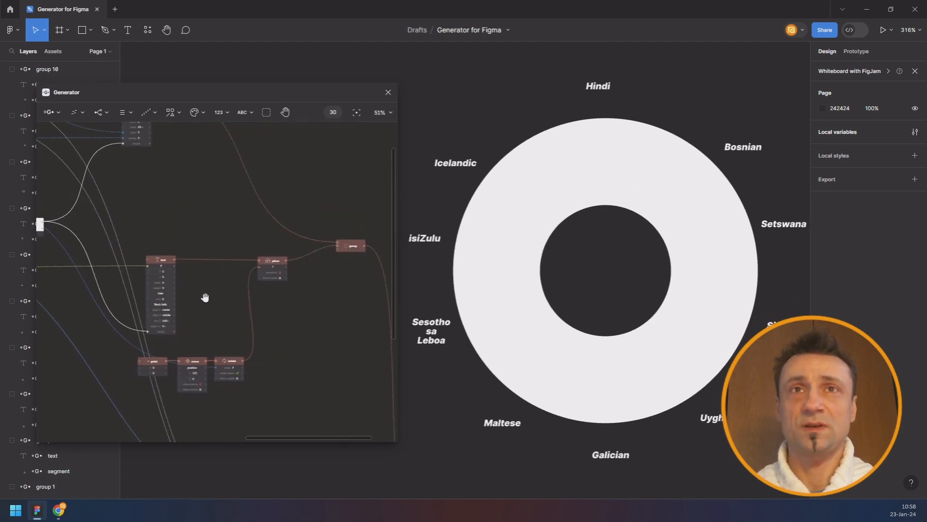
pyautogui.moveTo(144, 164); pyautogui.dragTo(329, 168)
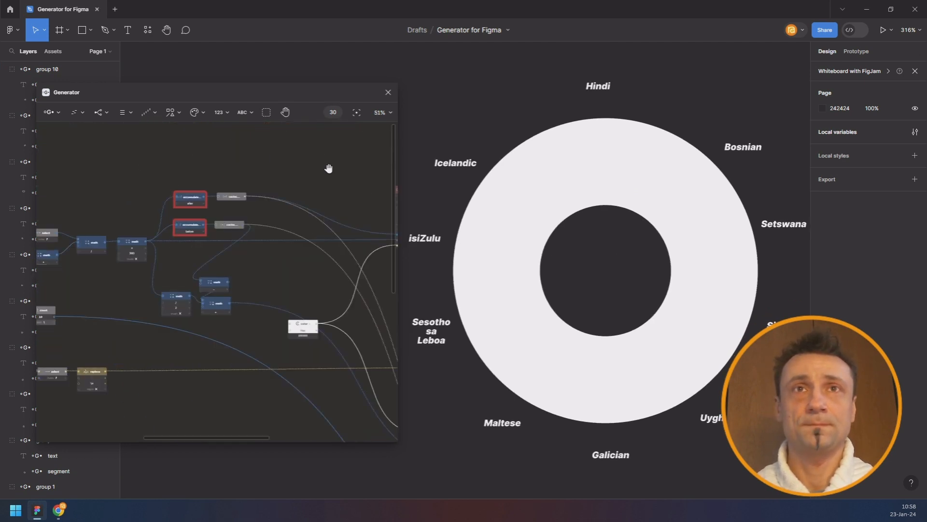
pyautogui.scroll(8, 283, 222)
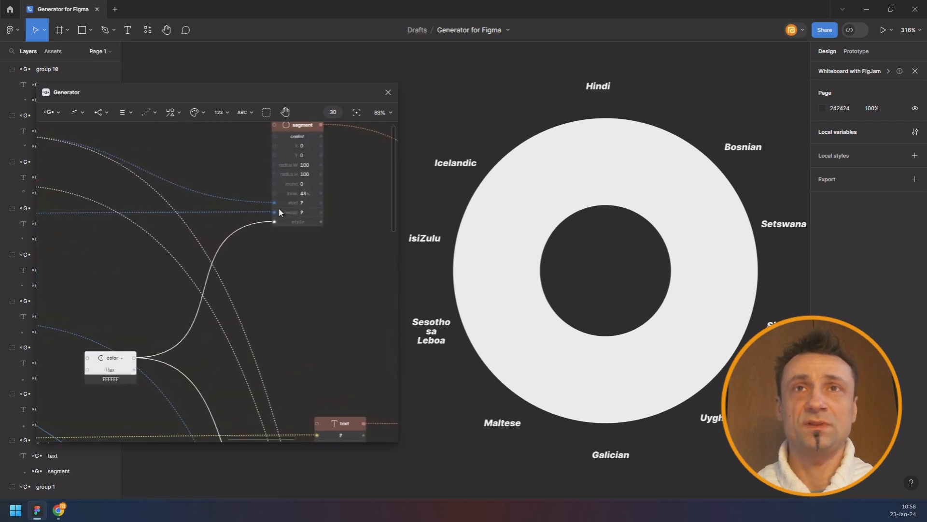
pyautogui.moveTo(183, 146); pyautogui.dragTo(265, 215)
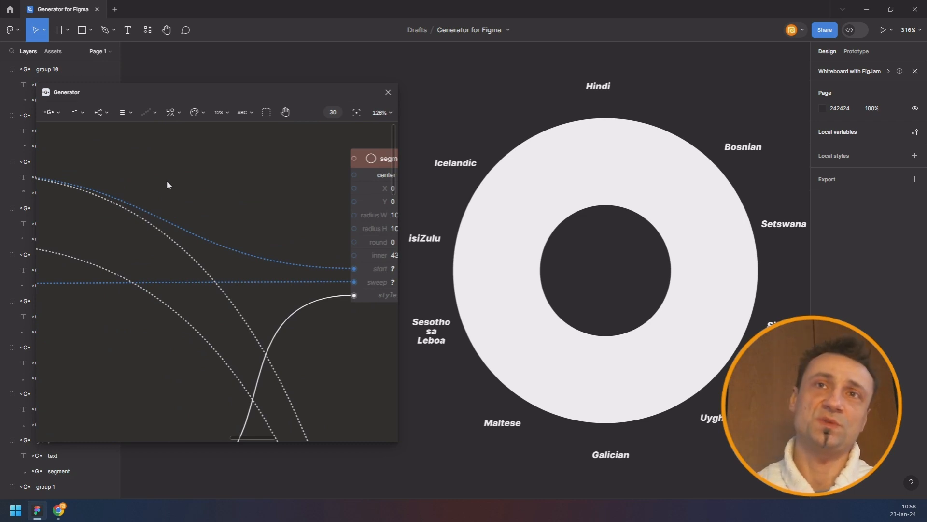
pyautogui.moveTo(174, 190); pyautogui.dragTo(270, 198)
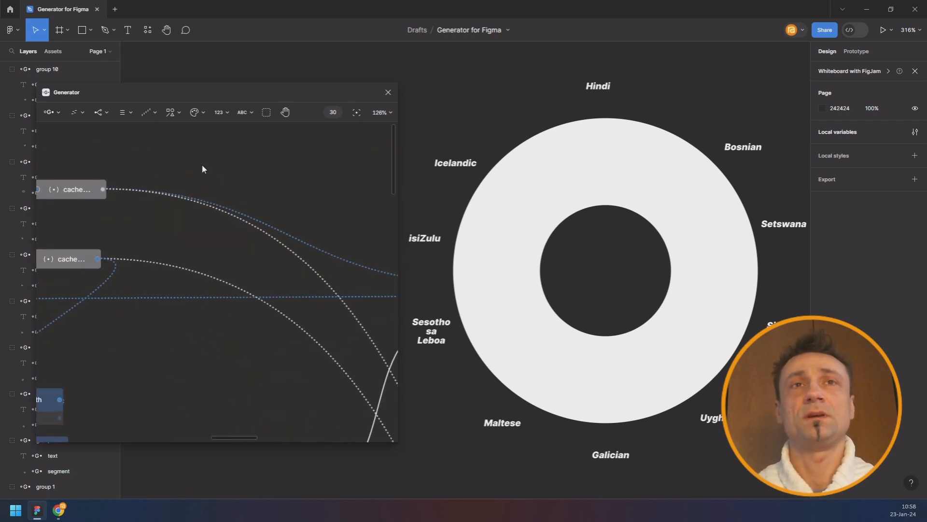
pyautogui.click(218, 113)
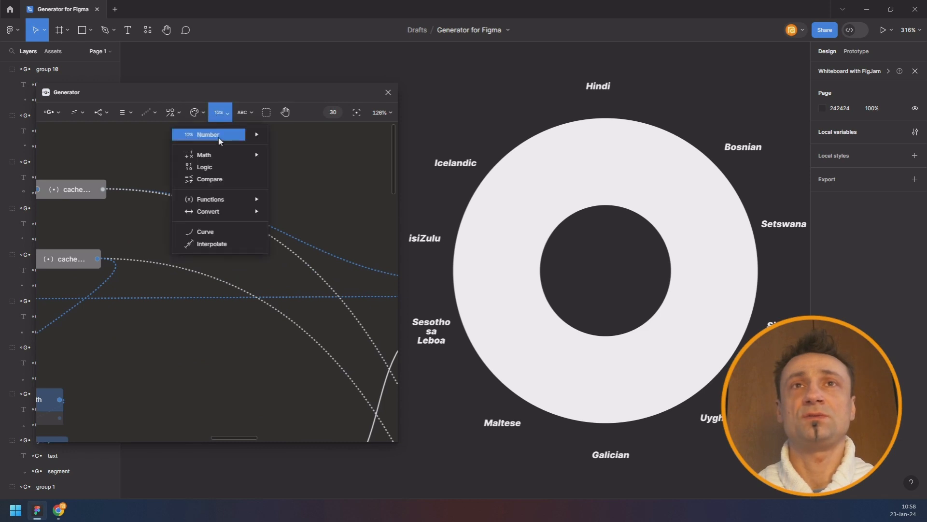
pyautogui.moveTo(246, 155)
pyautogui.click(315, 155)
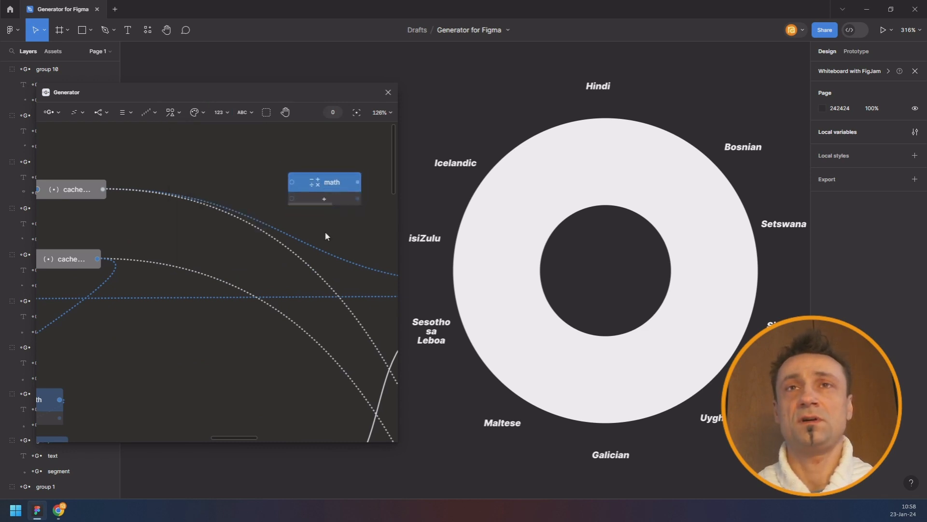
pyautogui.hotkey('ctrl', 'd')
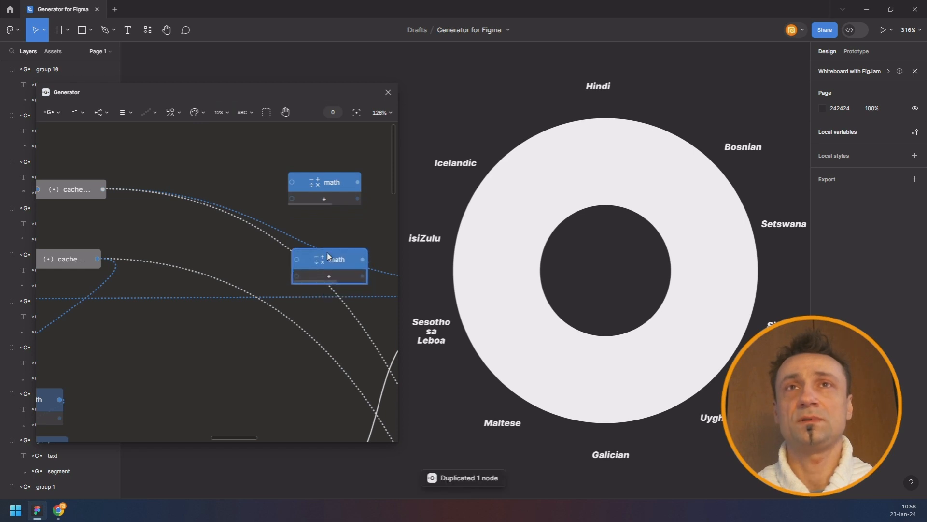
# - Add a third math node with its own operand and set it to multiply by 2
pyautogui.click(223, 114)
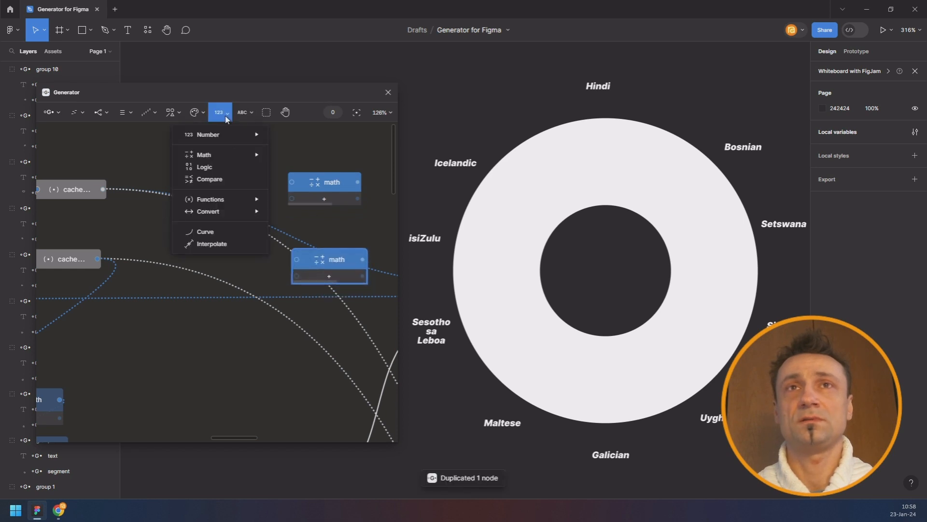
pyautogui.click(228, 155)
pyautogui.click(232, 215)
pyautogui.click(231, 227)
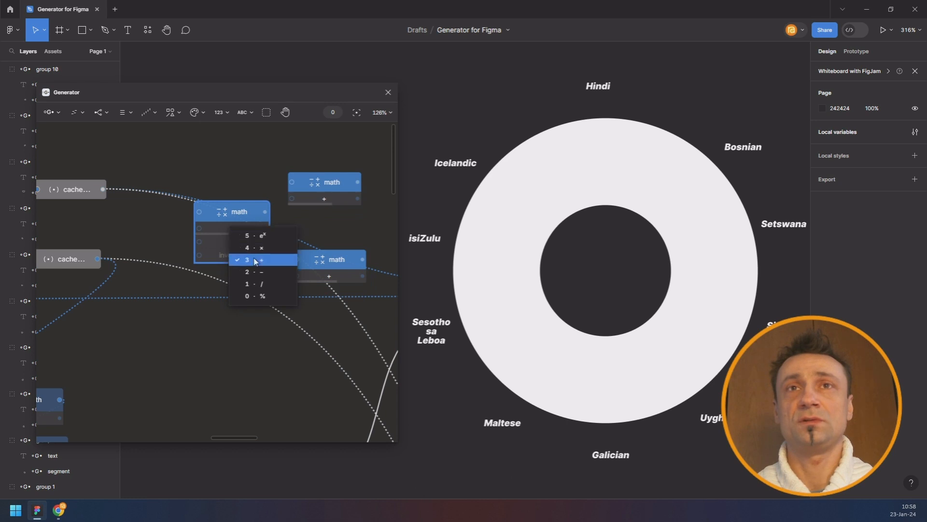
pyautogui.click(263, 248)
pyautogui.click(232, 242)
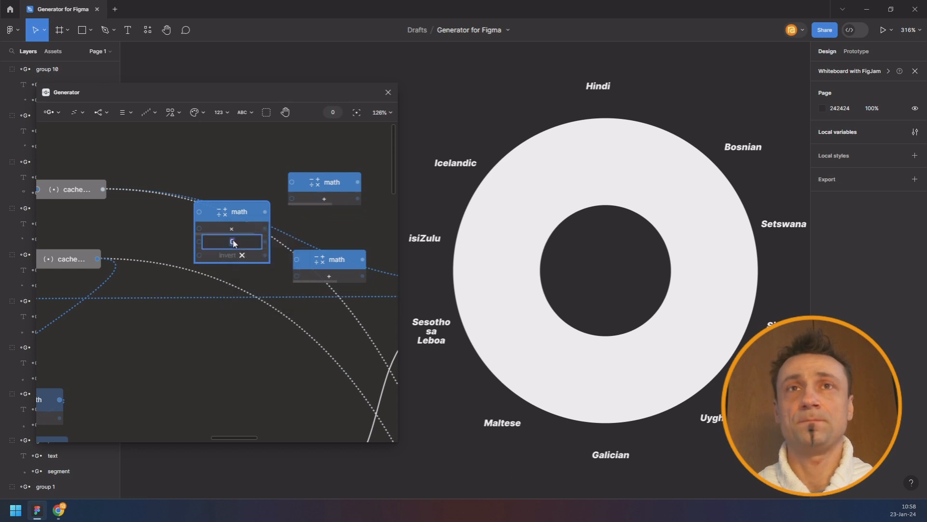
pyautogui.write('2')
pyautogui.press('Return')
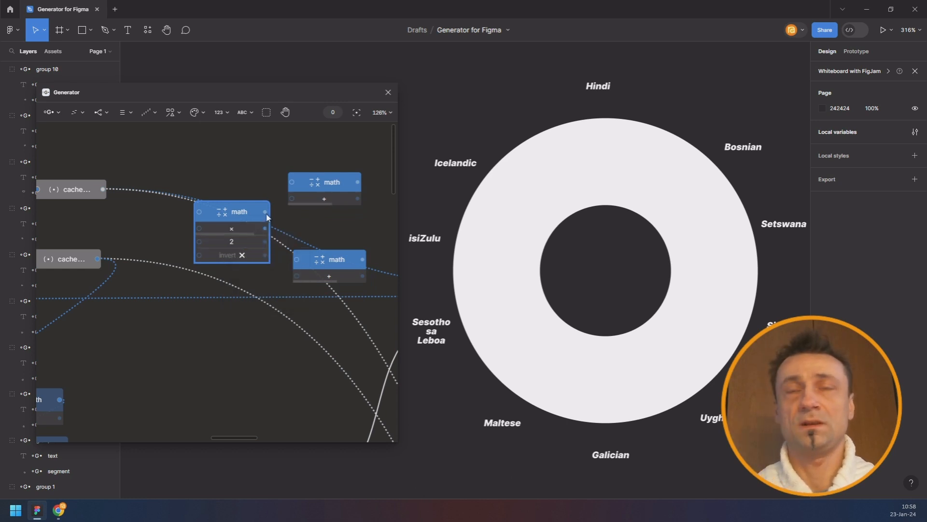
# - Add a number node beside the multiply node and name it "section gap"
pyautogui.scroll(-2, 239, 178)
pyautogui.hscroll(2, 238, 173)
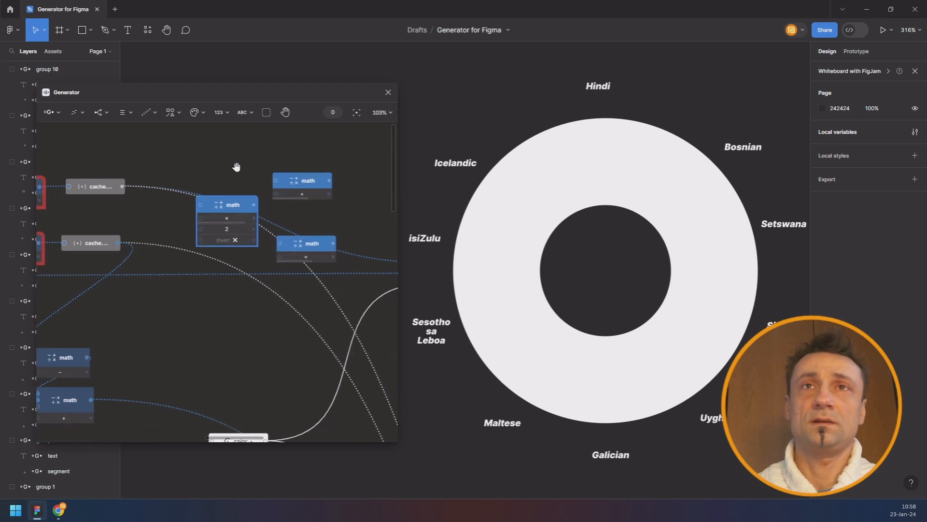
pyautogui.moveTo(192, 201); pyautogui.dragTo(197, 198)
pyautogui.click(216, 115)
pyautogui.click(197, 132)
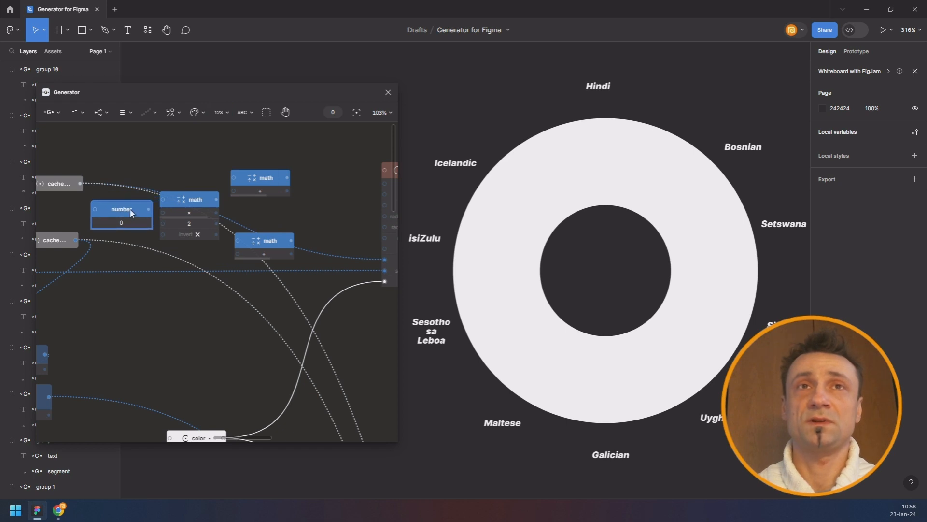
pyautogui.write('sectio')
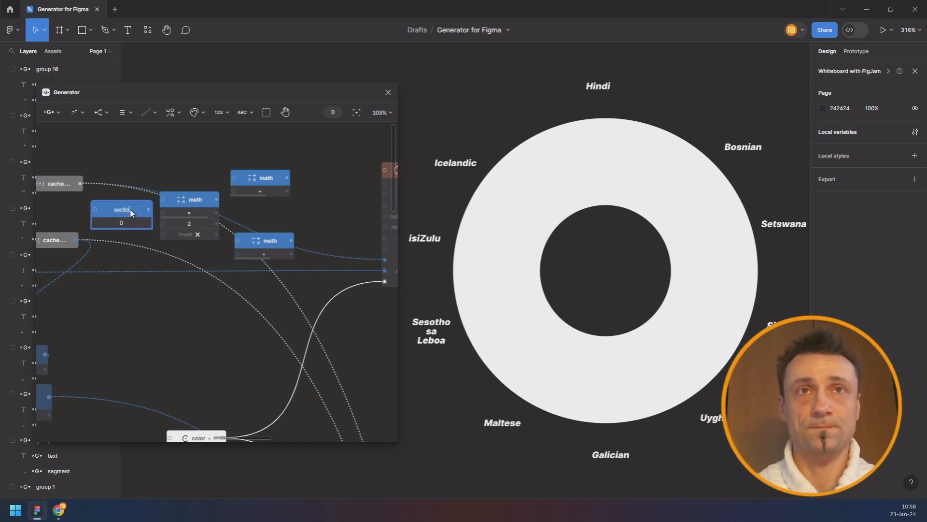
pyautogui.write('n gap')
pyautogui.press('Return')
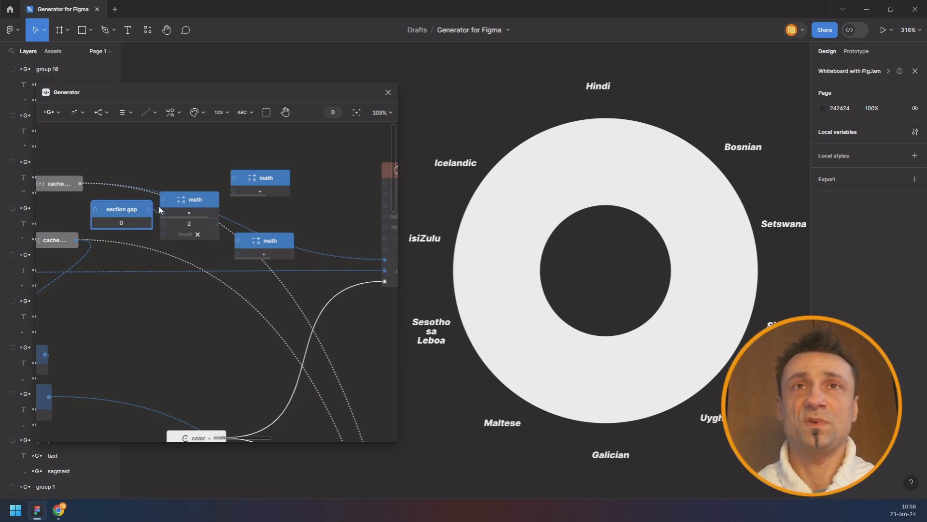
# - Connect the cached "after" accumulator and the section gap node to the upper addition math node
pyautogui.moveTo(149, 209); pyautogui.dragTo(191, 175)
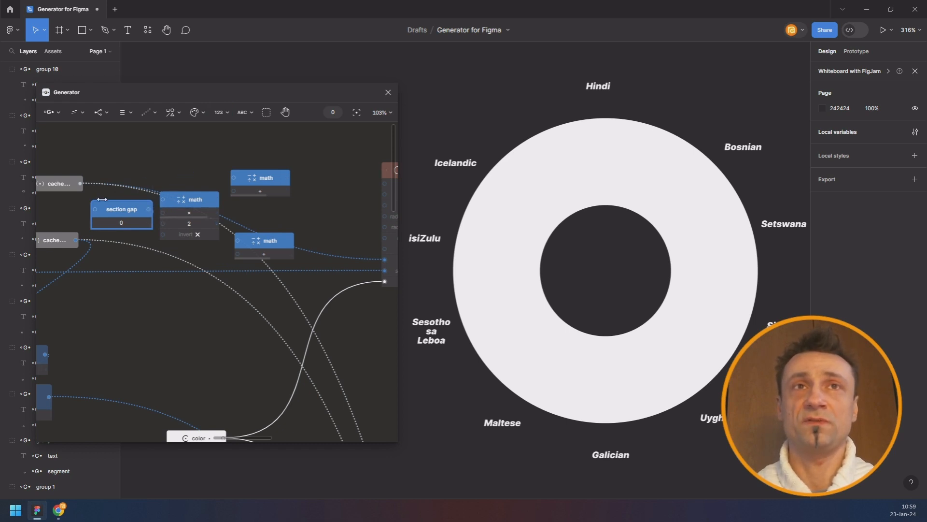
pyautogui.moveTo(79, 184); pyautogui.dragTo(244, 177)
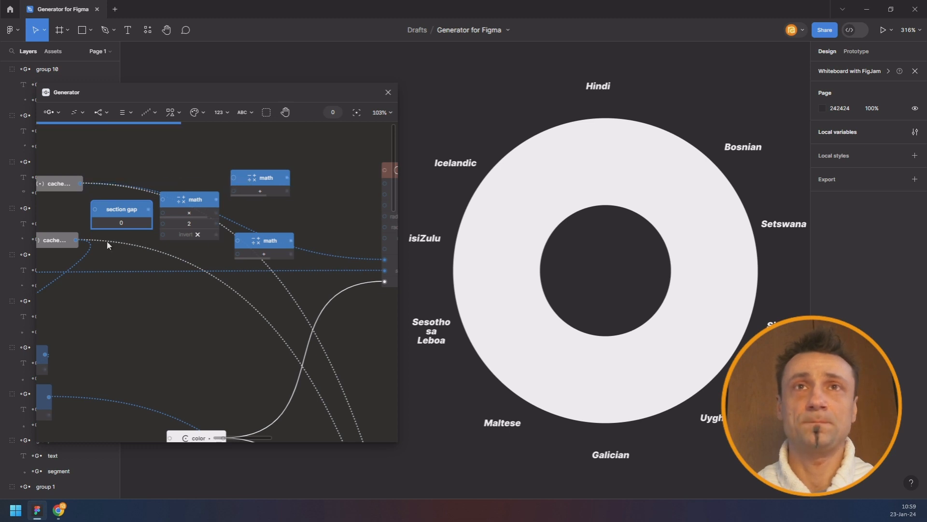
pyautogui.moveTo(188, 201); pyautogui.dragTo(235, 183)
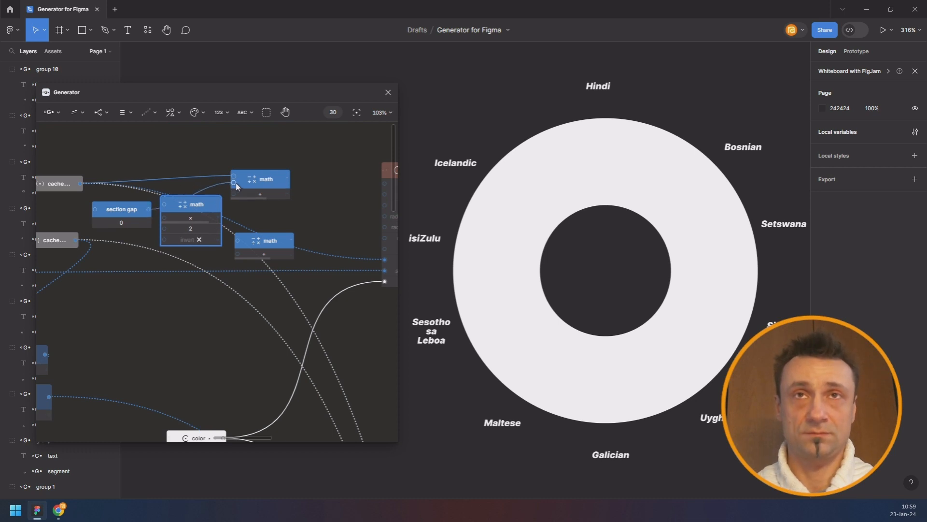
# - Subtract the doubled section gap in the lower math node and feed the two math results into the segment's start and sweep
pyautogui.moveTo(193, 201); pyautogui.dragTo(198, 233)
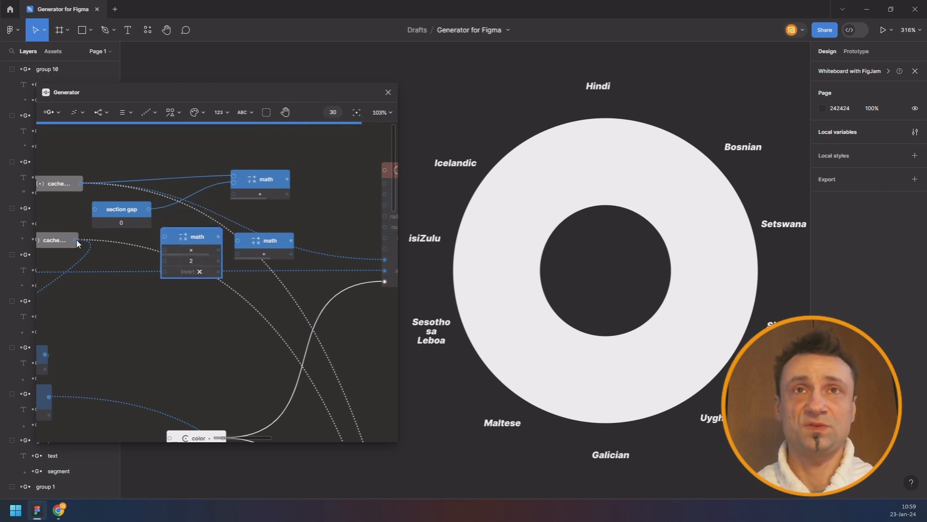
pyautogui.moveTo(77, 243); pyautogui.dragTo(267, 242)
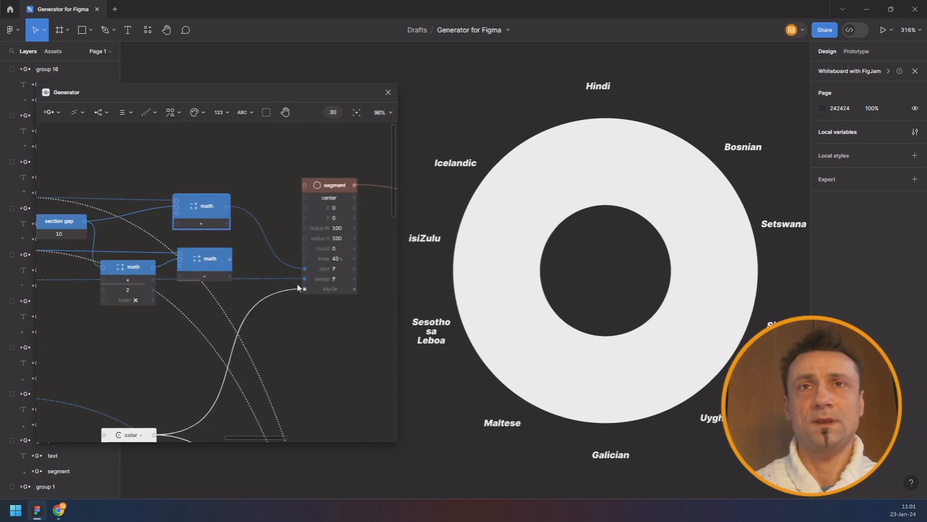
pyautogui.moveTo(214, 297); pyautogui.dragTo(181, 252)
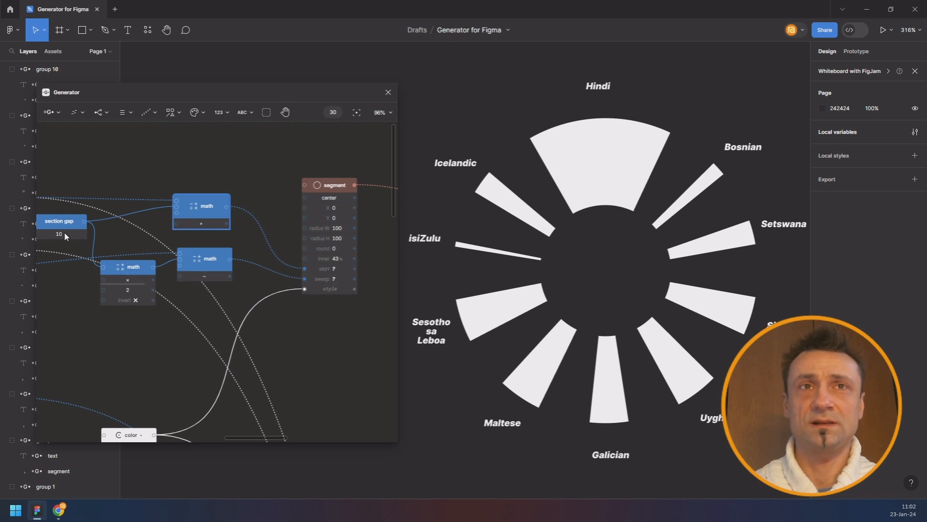
# - Set the section gap to 1, reduce it to 0.1, and settle on 0.2
pyautogui.write('1')
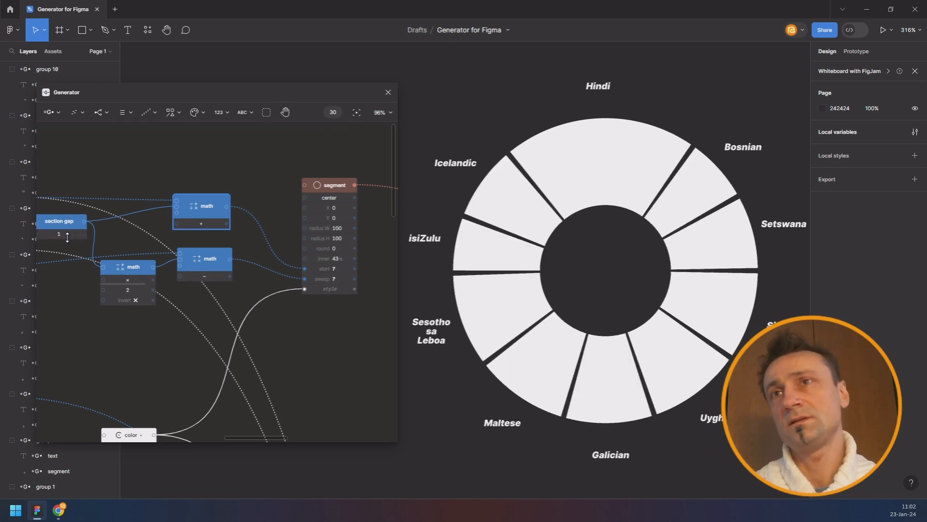
pyautogui.moveTo(62, 228); pyautogui.dragTo(226, 227)
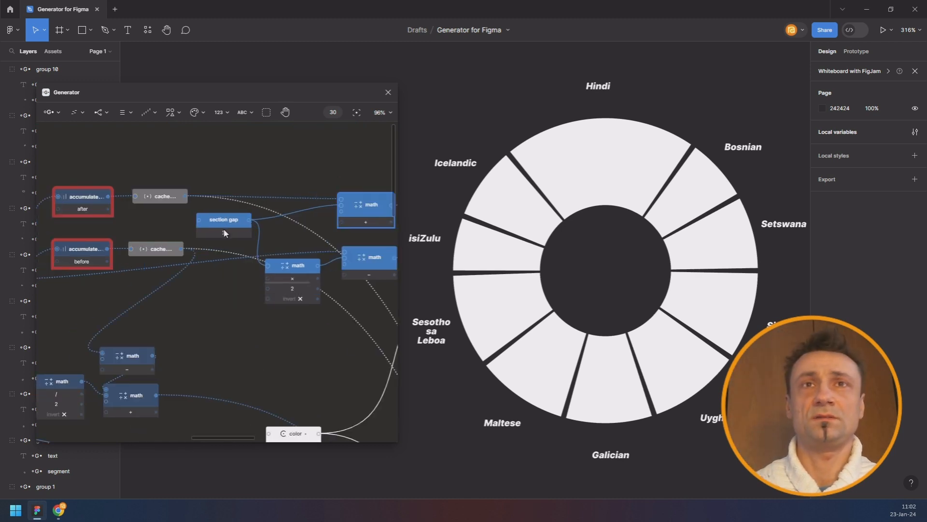
pyautogui.click(224, 232)
pyautogui.press('Return')
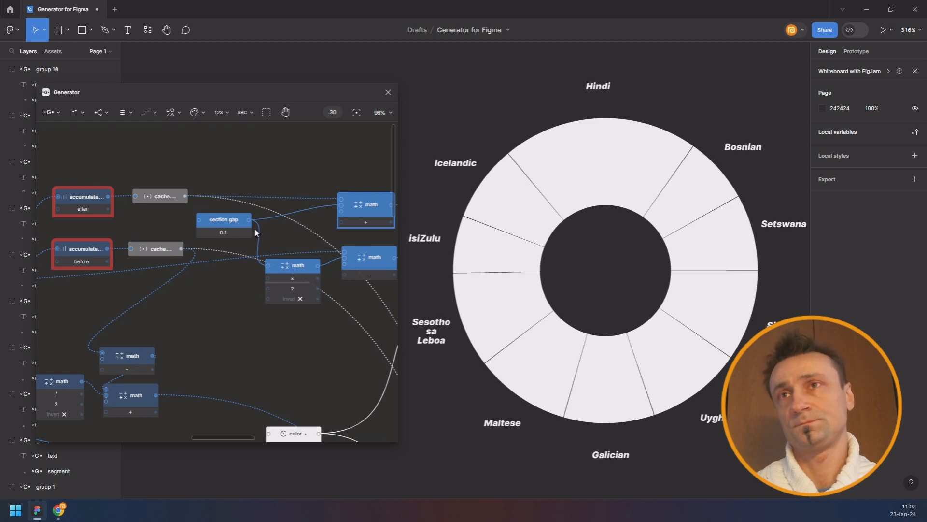
pyautogui.click(237, 233)
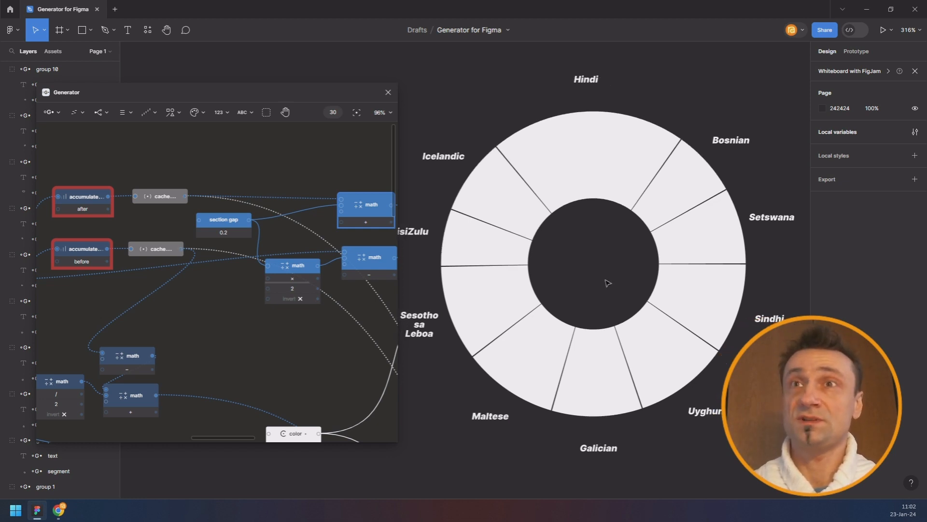
pyautogui.scroll(-3, 607, 282)
pyautogui.scroll(2, 607, 283)
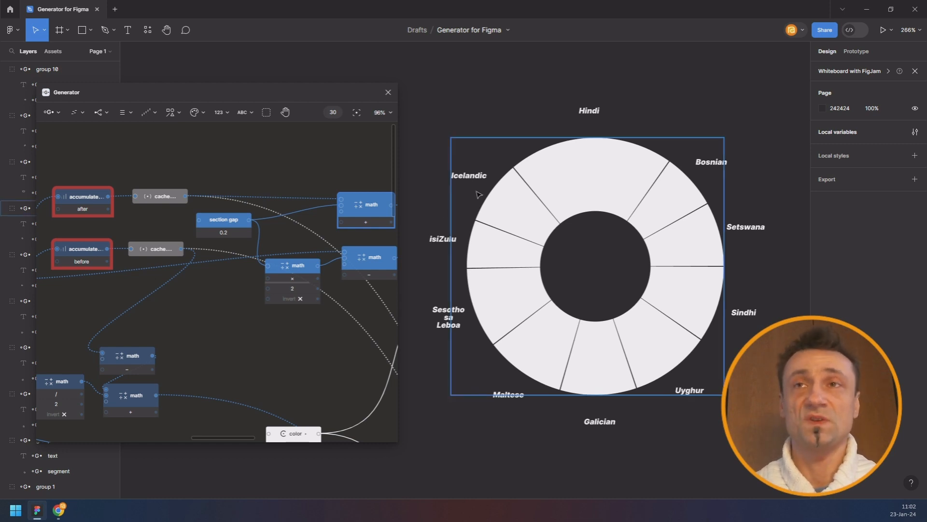
# - Switch the segment's inner radius from relative to absolute and try values of 39 and 42
pyautogui.scroll(-4, 182, 338)
pyautogui.moveTo(208, 312); pyautogui.dragTo(273, 254)
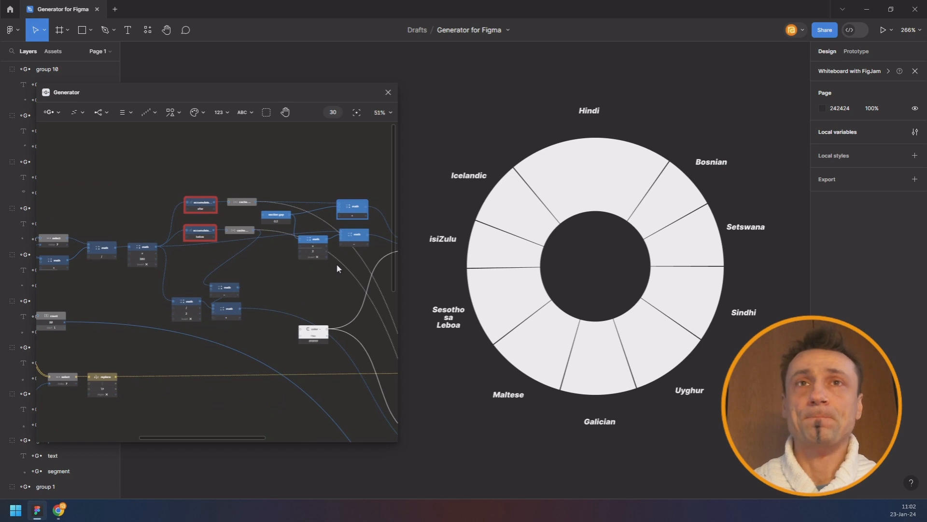
pyautogui.moveTo(337, 265); pyautogui.dragTo(169, 268)
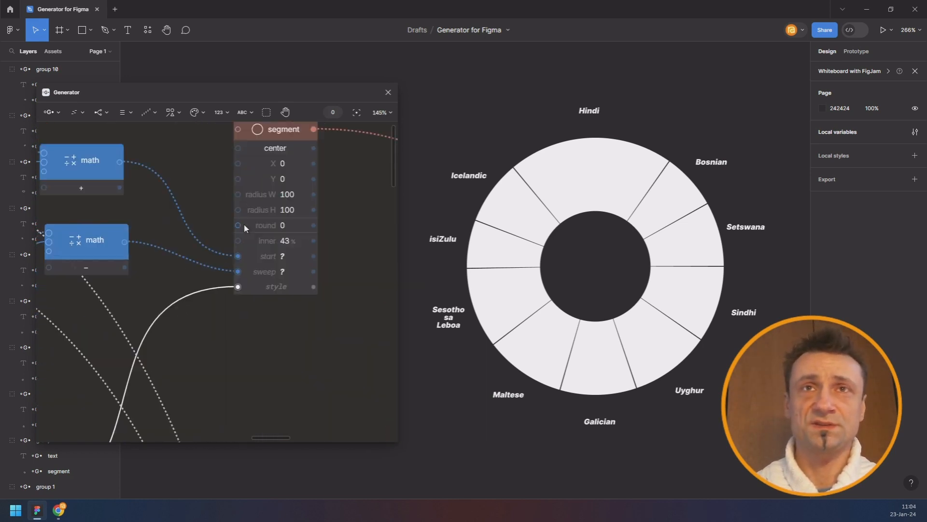
pyautogui.scroll(3, 245, 228)
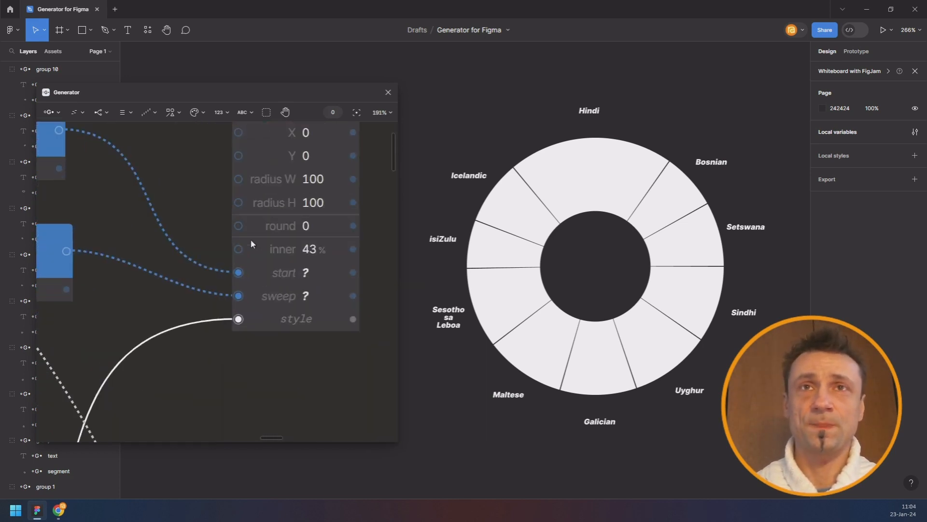
pyautogui.click(306, 249)
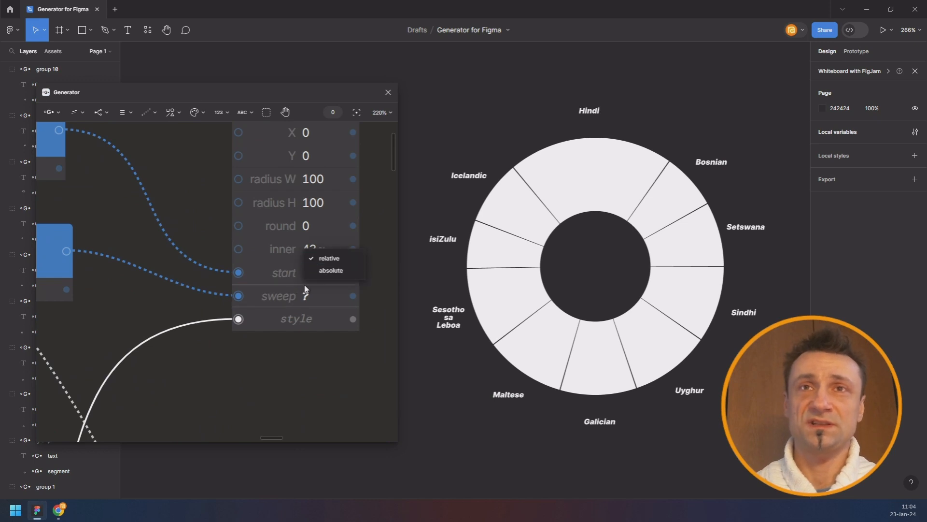
pyautogui.click(323, 258)
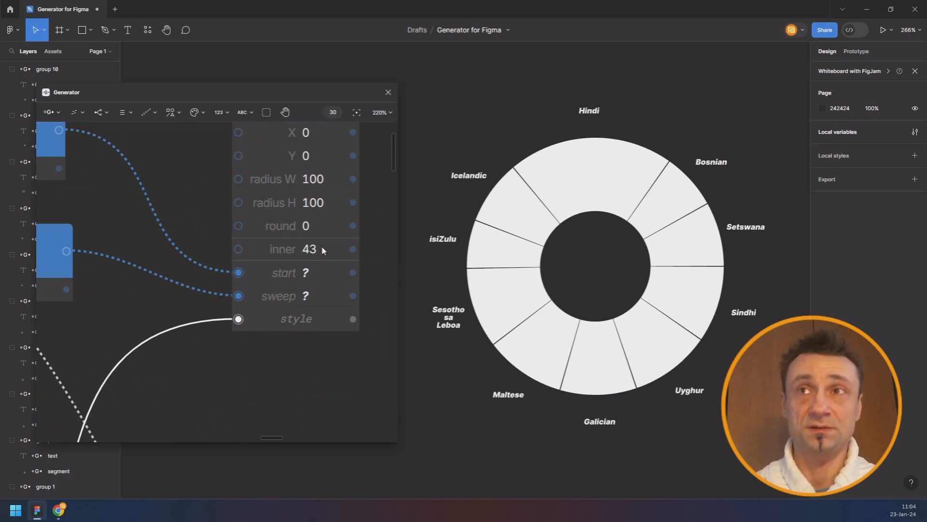
pyautogui.click(323, 249)
pyautogui.write('39')
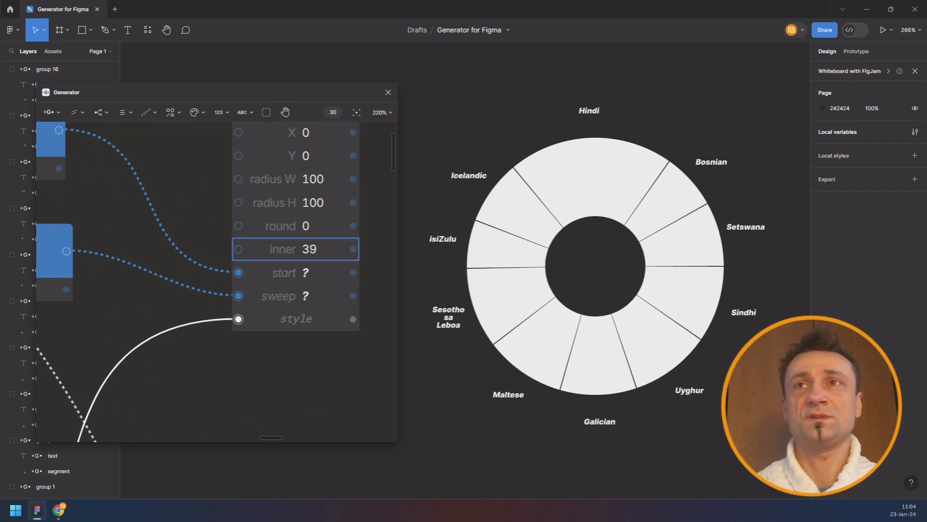
pyautogui.press('Return')
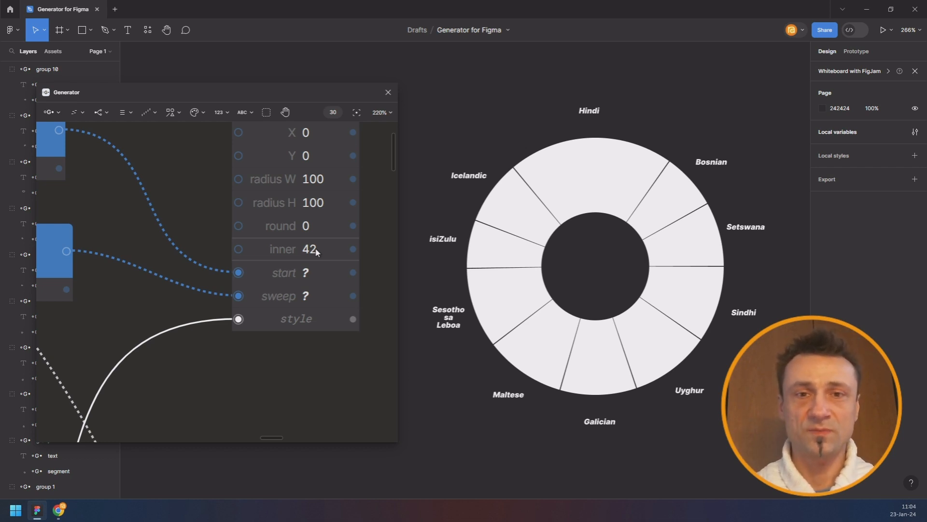
# - Switch the segment's inner radius back to relative and set it to 99%
pyautogui.scroll(-5, 317, 251)
pyautogui.click(281, 249)
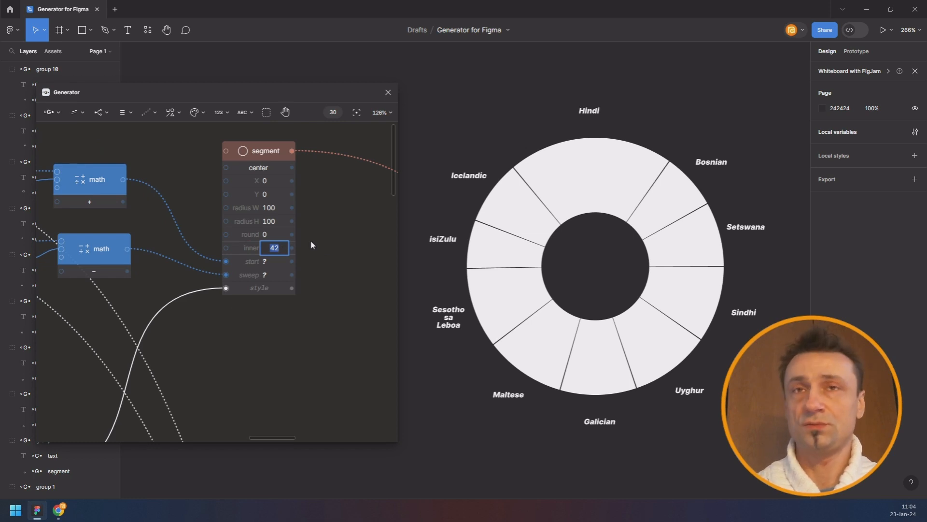
pyautogui.click(249, 260)
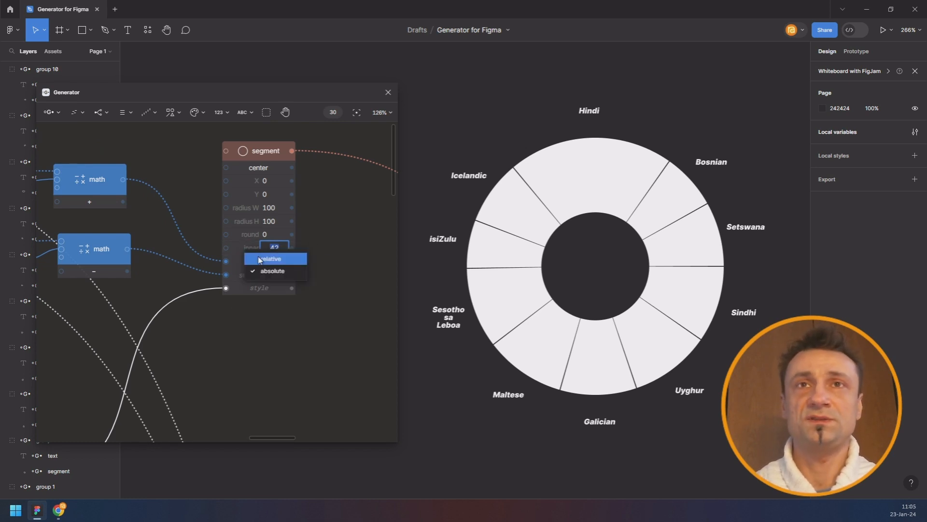
pyautogui.click(259, 259)
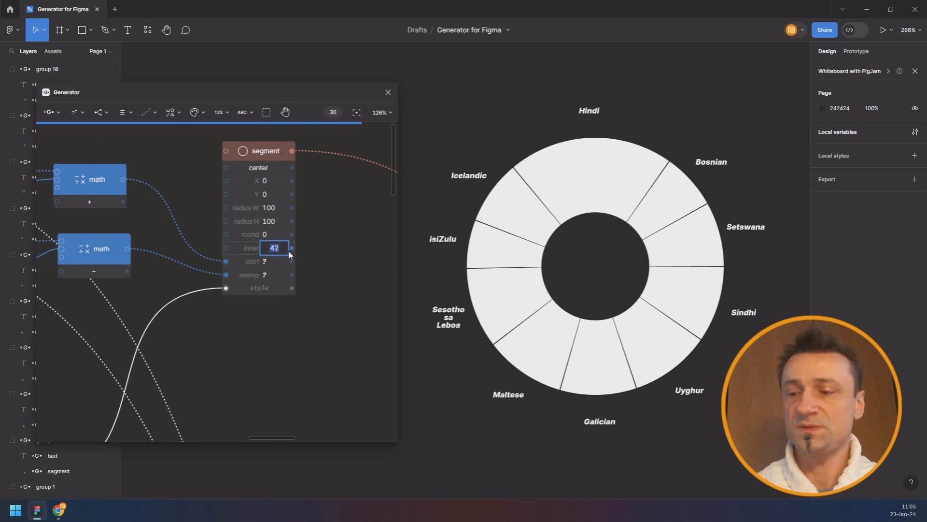
pyautogui.click(288, 251)
pyautogui.write('99')
pyautogui.press('Return')
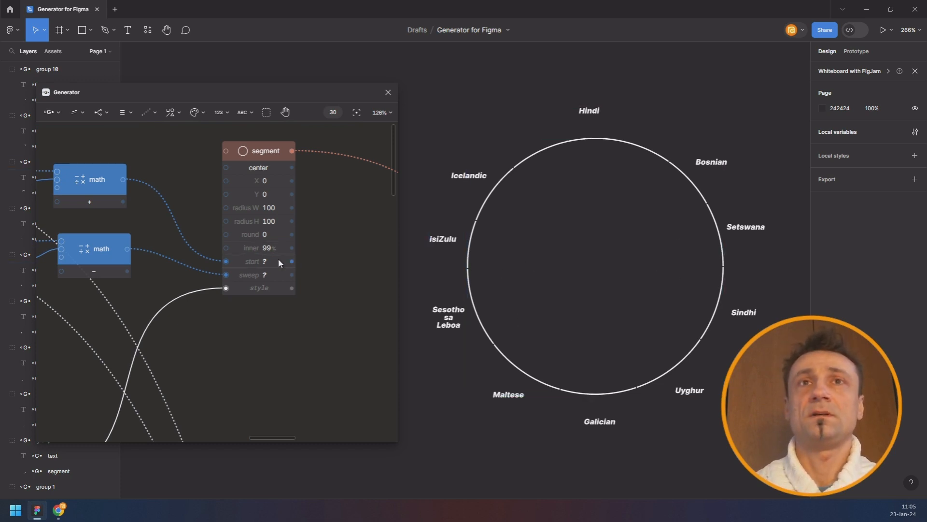
# - Set the section gap to 1
pyautogui.hscroll(-6, 160, 225)
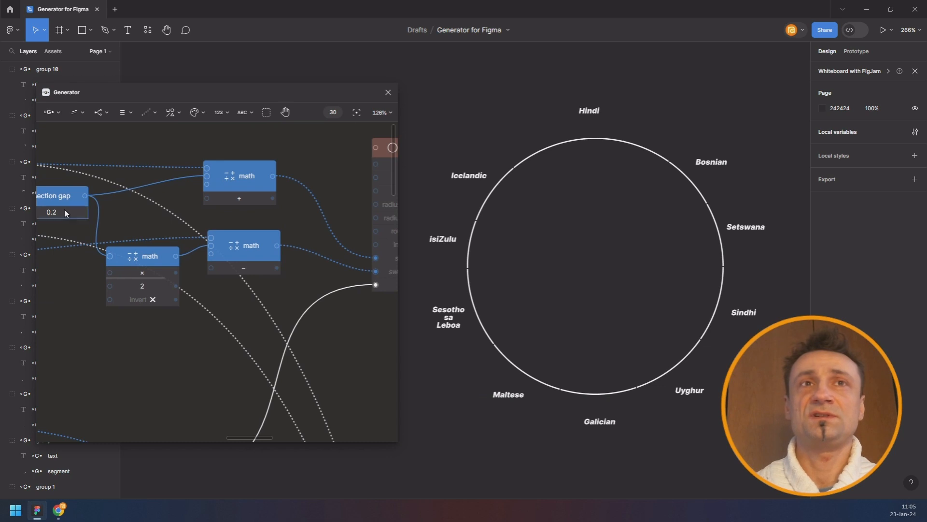
pyautogui.press('Return')
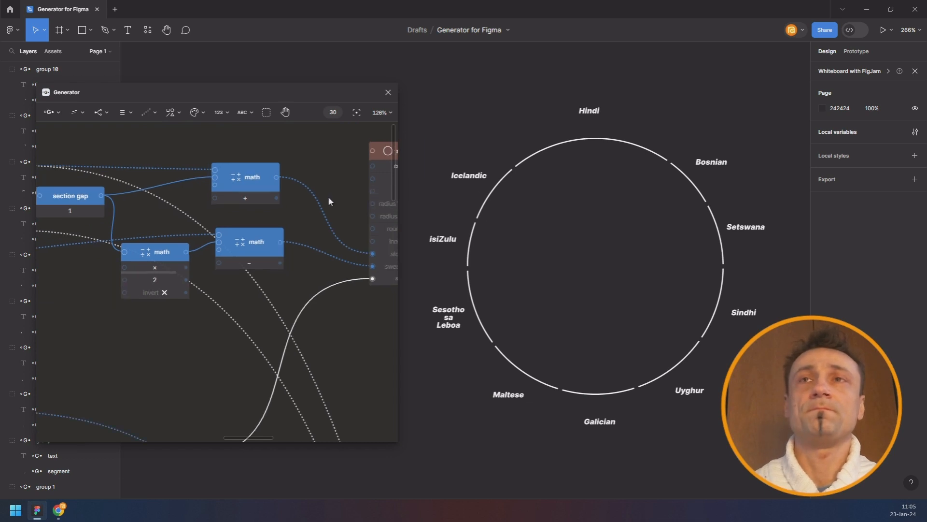
pyautogui.scroll(-5, 330, 198)
pyautogui.moveTo(335, 188); pyautogui.dragTo(227, 216)
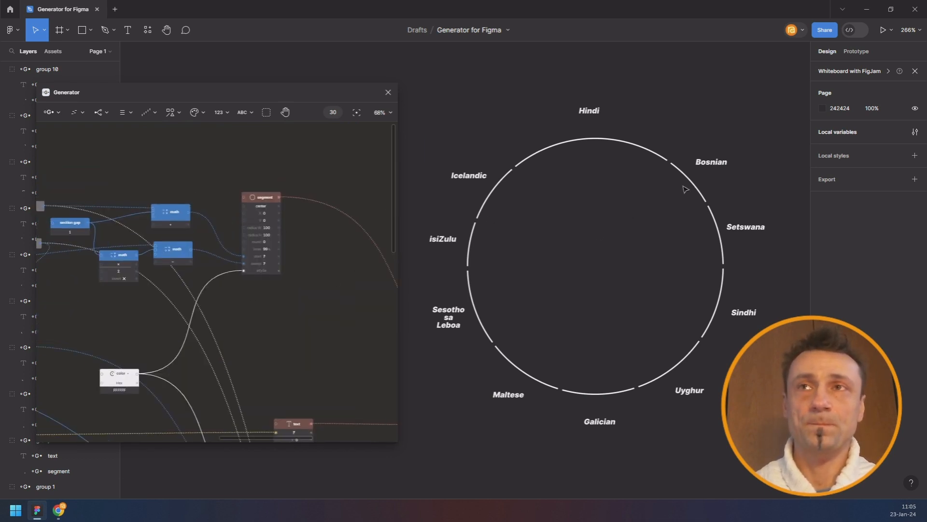
# - Set the outer number node to 100 and the inner number node to 50
pyautogui.scroll(-8, 190, 360)
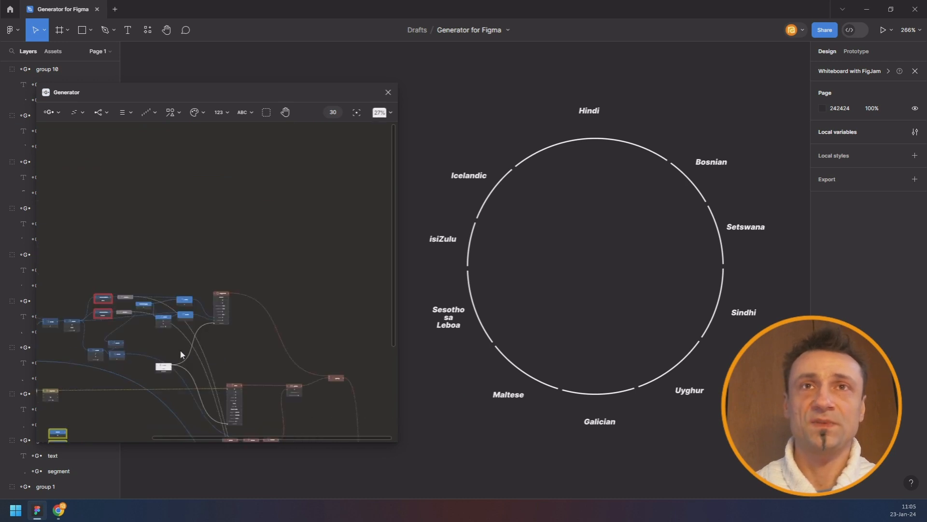
pyautogui.moveTo(166, 311); pyautogui.dragTo(323, 166)
pyautogui.scroll(8, 216, 296)
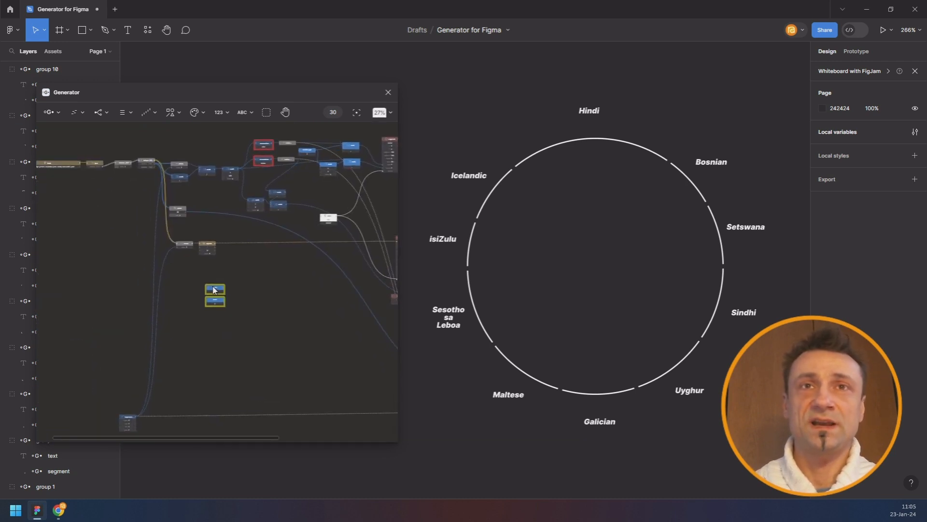
pyautogui.click(210, 324)
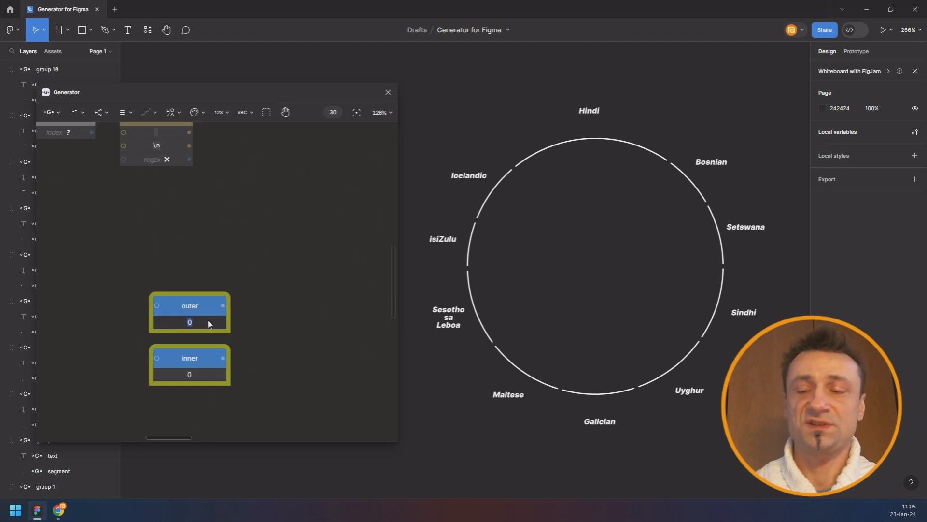
pyautogui.press('Tab')
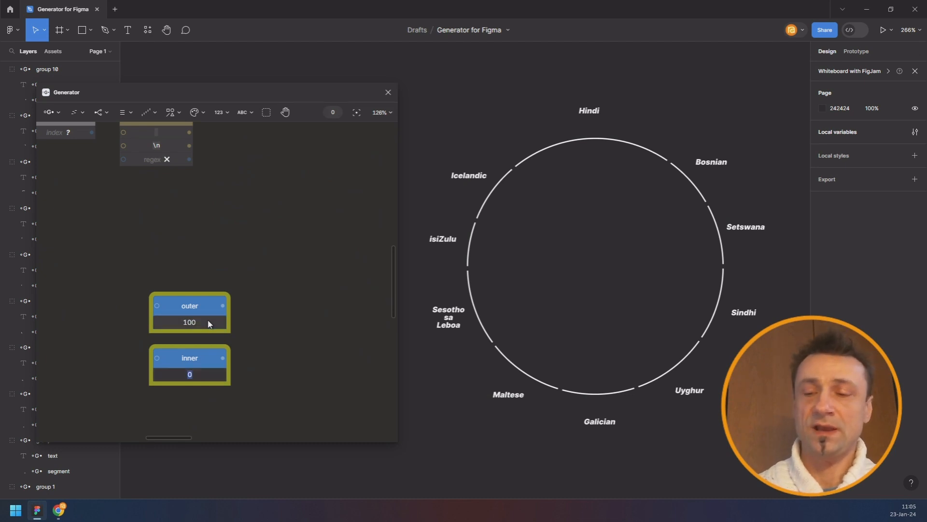
pyautogui.write('50')
pyautogui.press('Return')
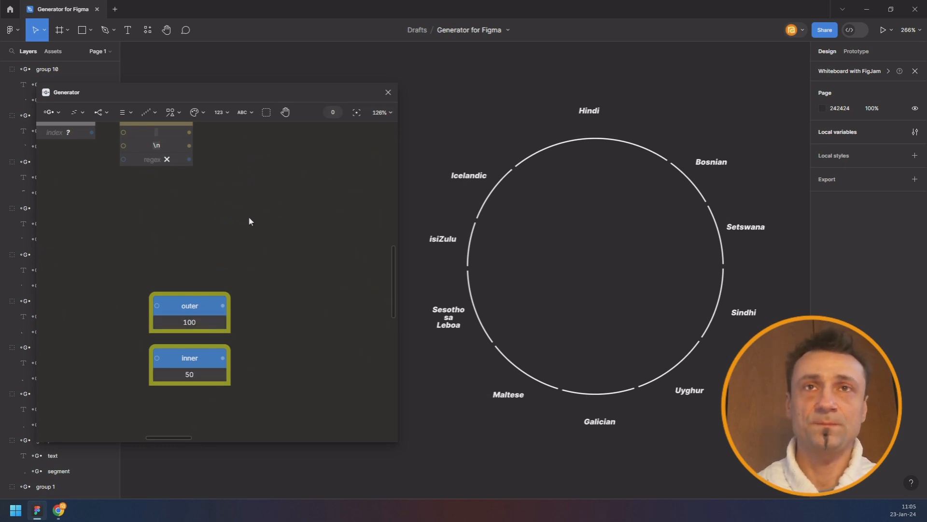
# - Insert a Scale node directly after the segment node
pyautogui.scroll(-3, 249, 221)
pyautogui.moveTo(295, 201); pyautogui.dragTo(108, 250)
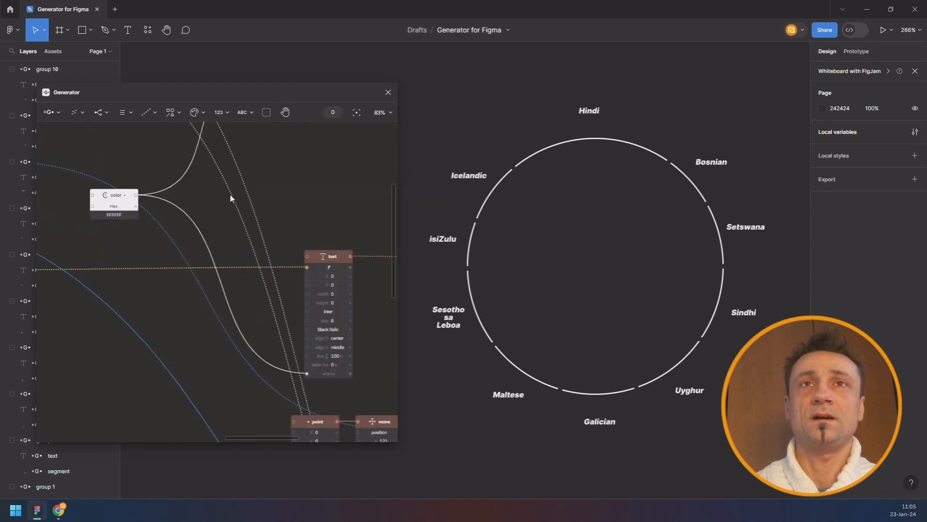
pyautogui.moveTo(322, 229); pyautogui.dragTo(214, 213)
pyautogui.moveTo(213, 138); pyautogui.dragTo(241, 346)
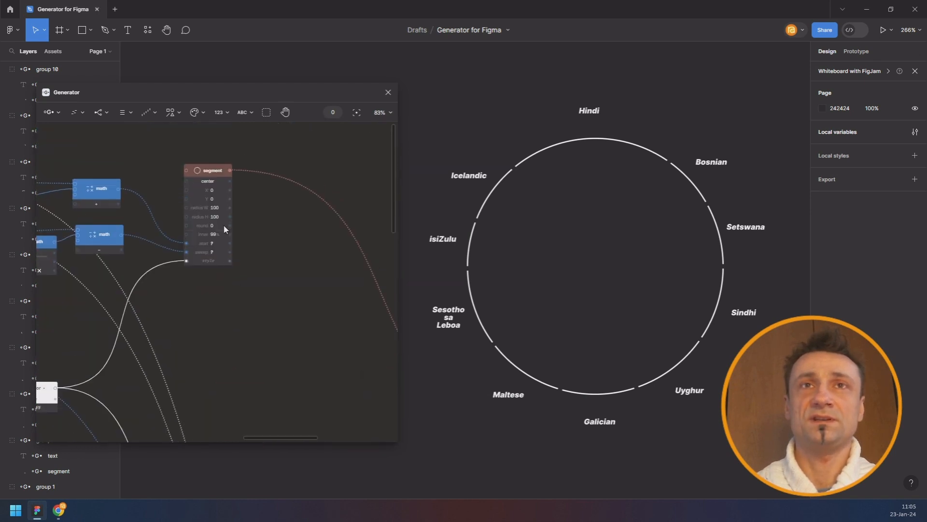
pyautogui.click(214, 172)
pyautogui.hotkey('ctrl', '/')
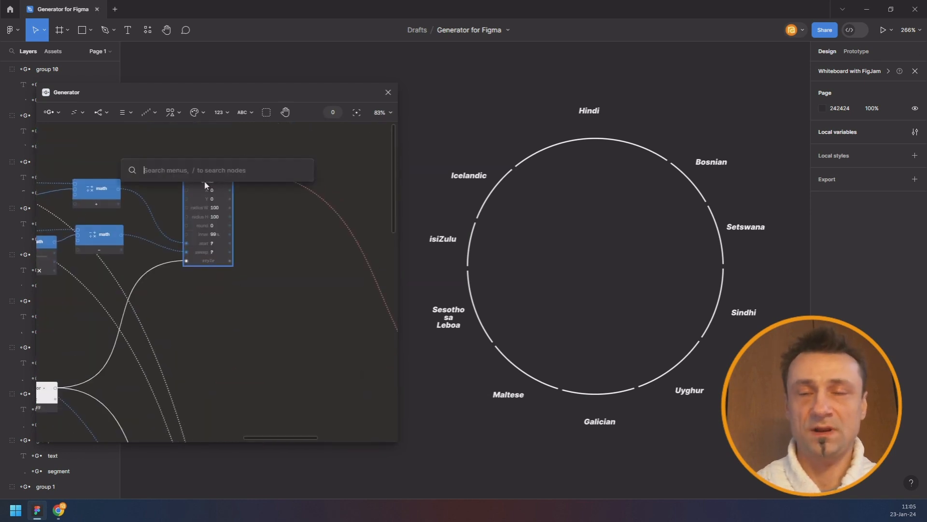
pyautogui.write('scale')
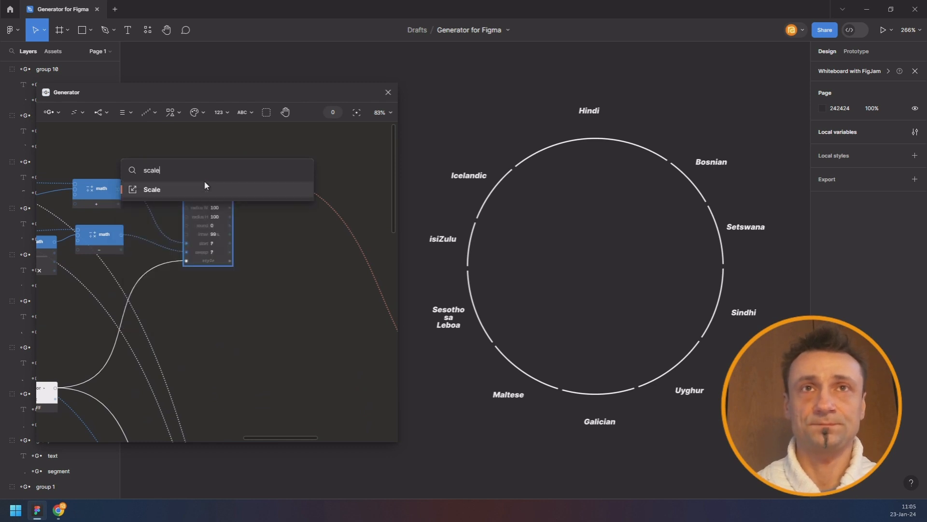
pyautogui.press('Return')
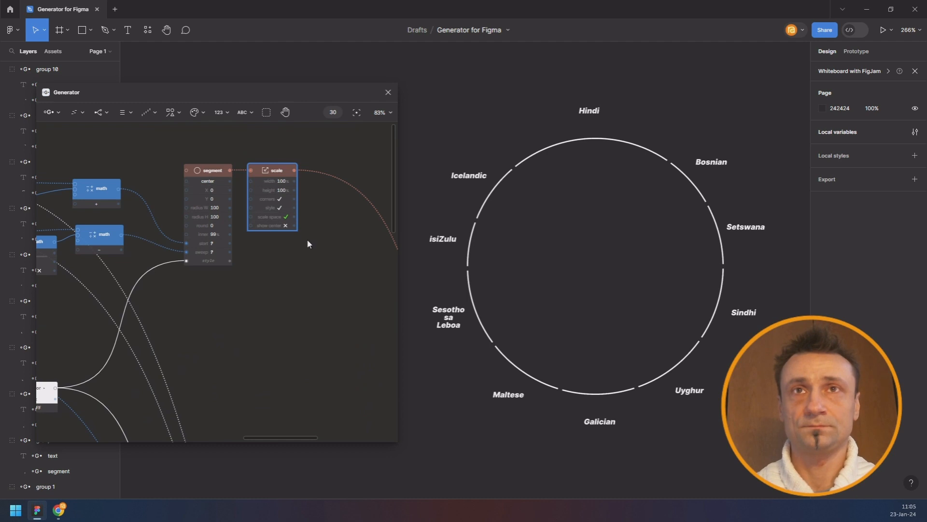
# - Turn off the scale space option in the Scale node
pyautogui.scroll(5, 283, 220)
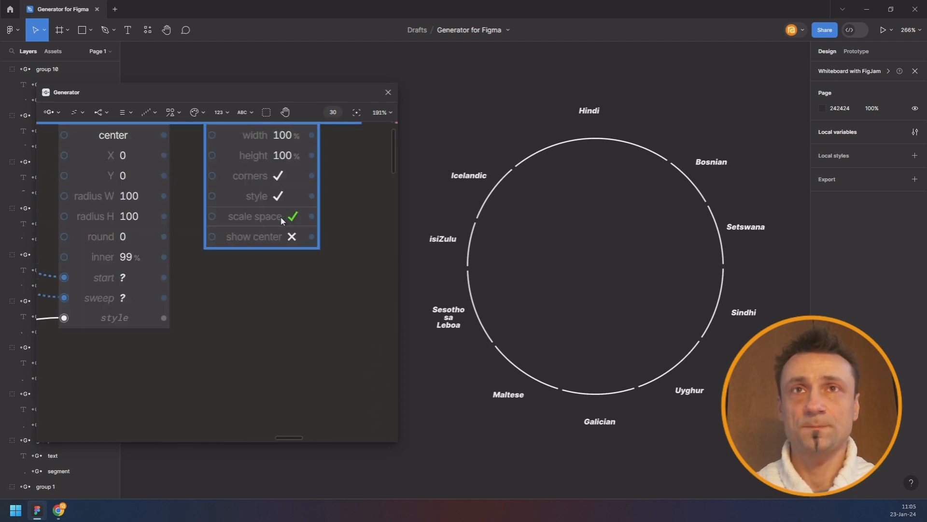
pyautogui.click(293, 216)
pyautogui.scroll(3, 325, 228)
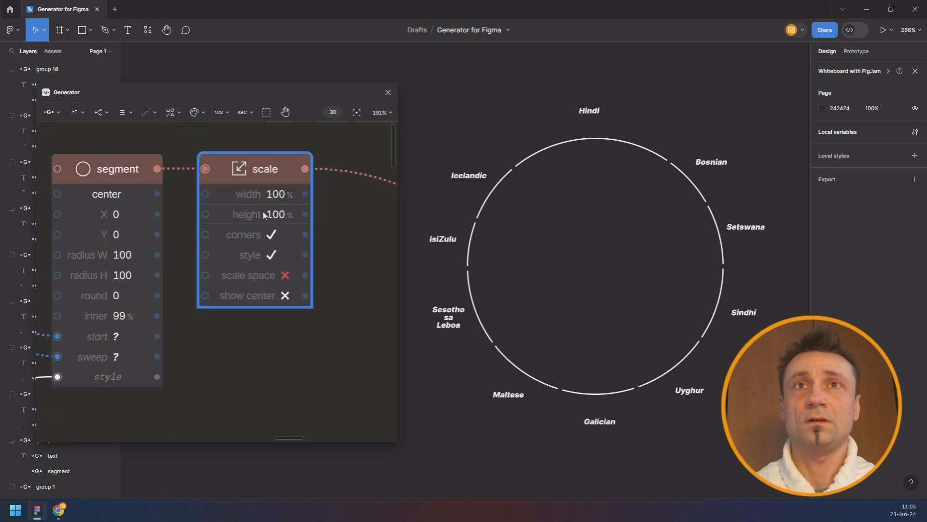
# - Try driving the Scale node's width and height with a new number node at 100 and 92, and delete that number node
pyautogui.scroll(-5, 198, 208)
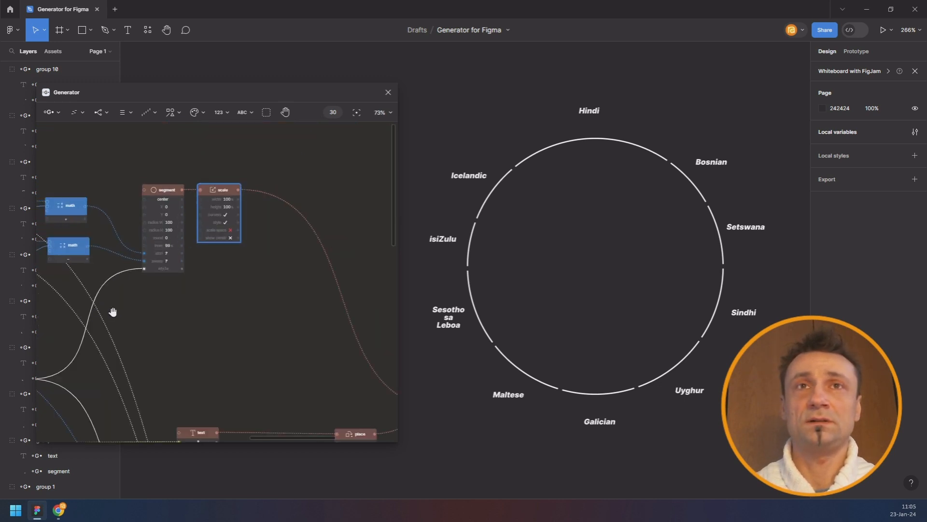
pyautogui.moveTo(113, 312); pyautogui.dragTo(183, 281)
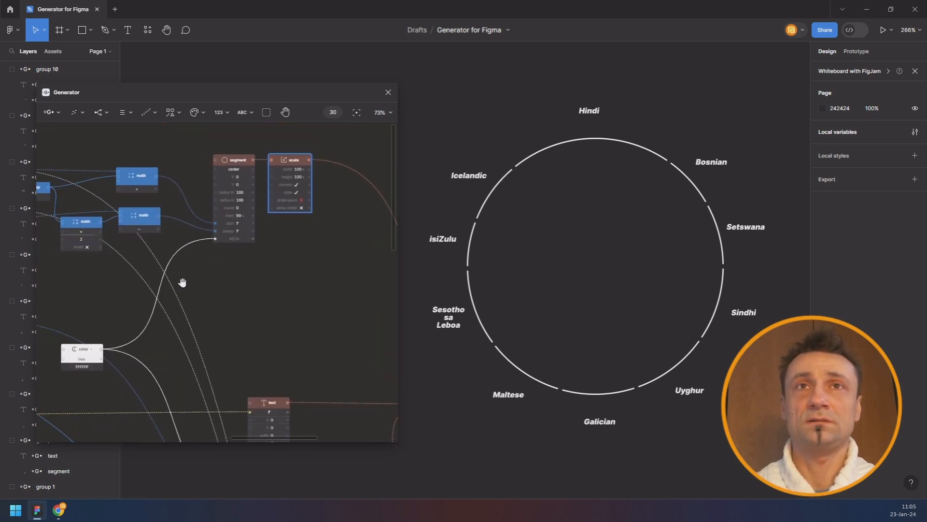
pyautogui.click(218, 112)
pyautogui.click(210, 140)
pyautogui.moveTo(232, 244); pyautogui.dragTo(233, 294)
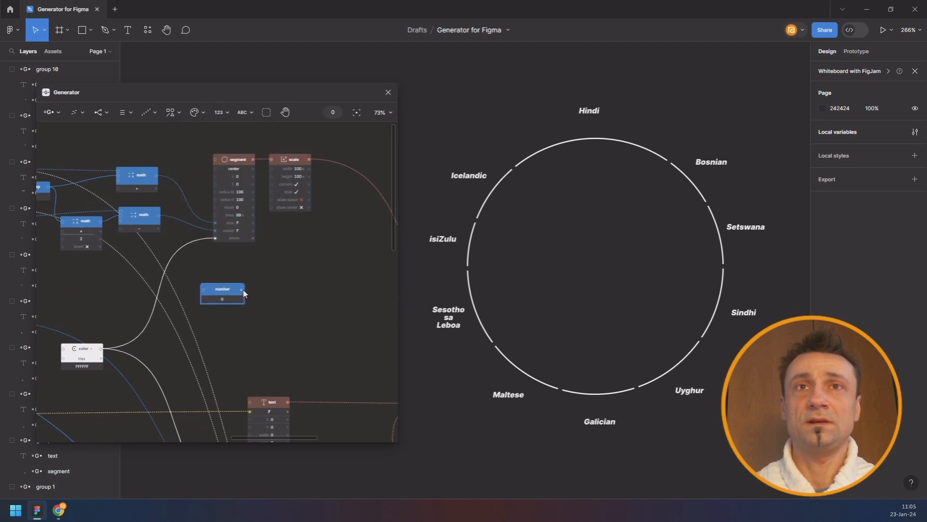
pyautogui.moveTo(280, 173); pyautogui.dragTo(282, 168)
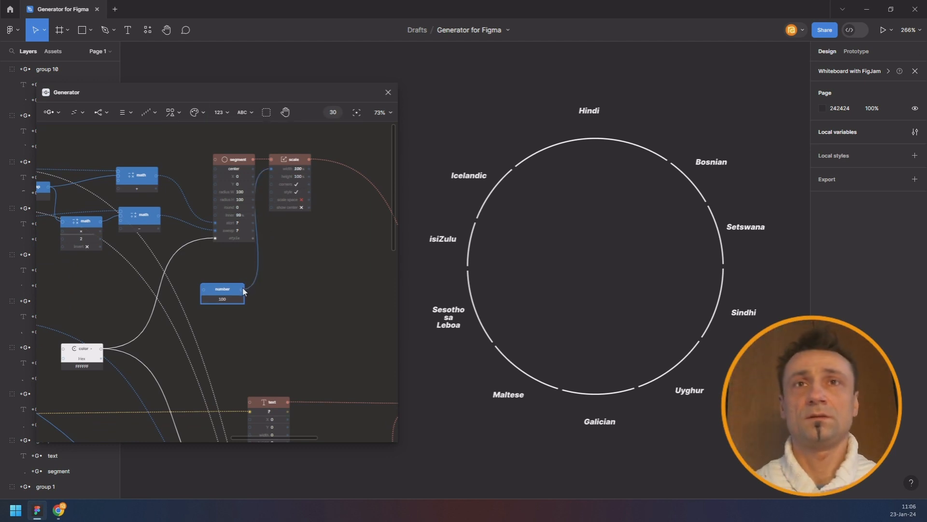
pyautogui.moveTo(291, 192); pyautogui.dragTo(290, 176)
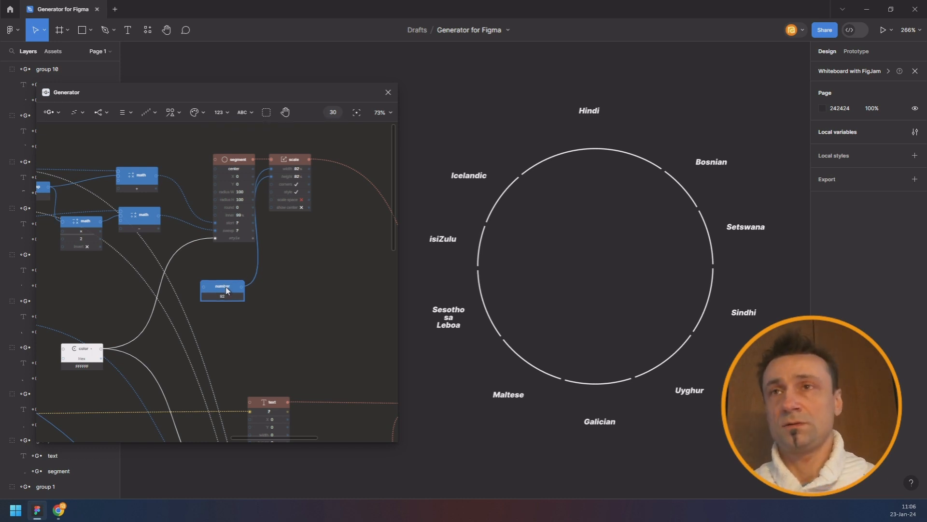
pyautogui.press('Delete')
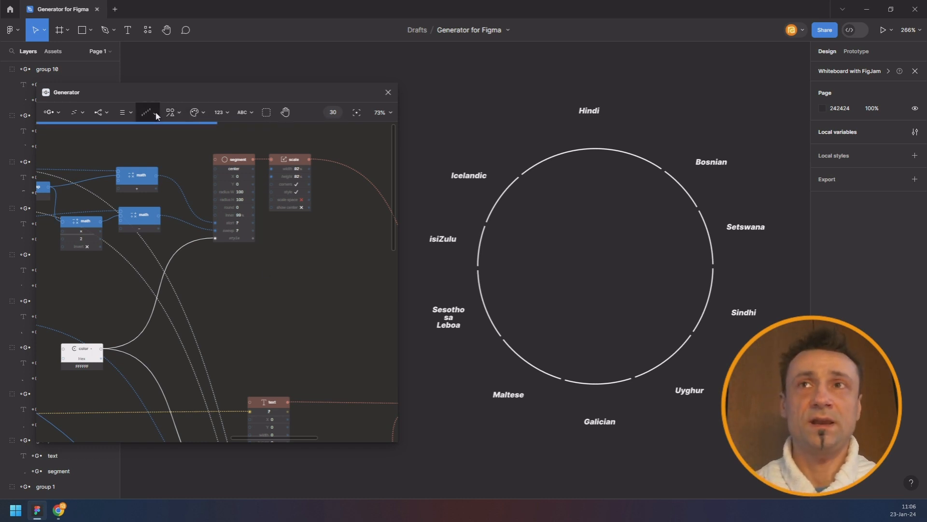
# - Add a Range node and connect the outer number to its start and the inner number to its end
pyautogui.click(155, 114)
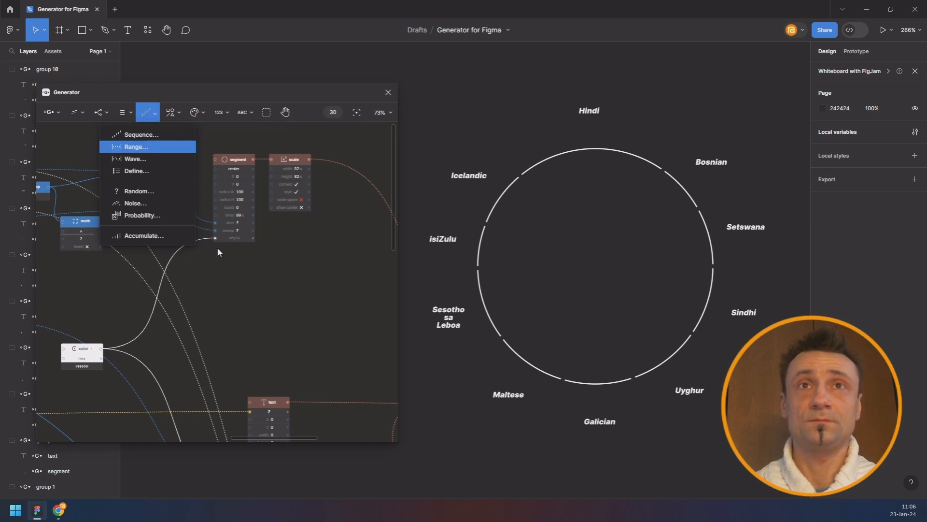
pyautogui.moveTo(225, 287); pyautogui.dragTo(220, 304)
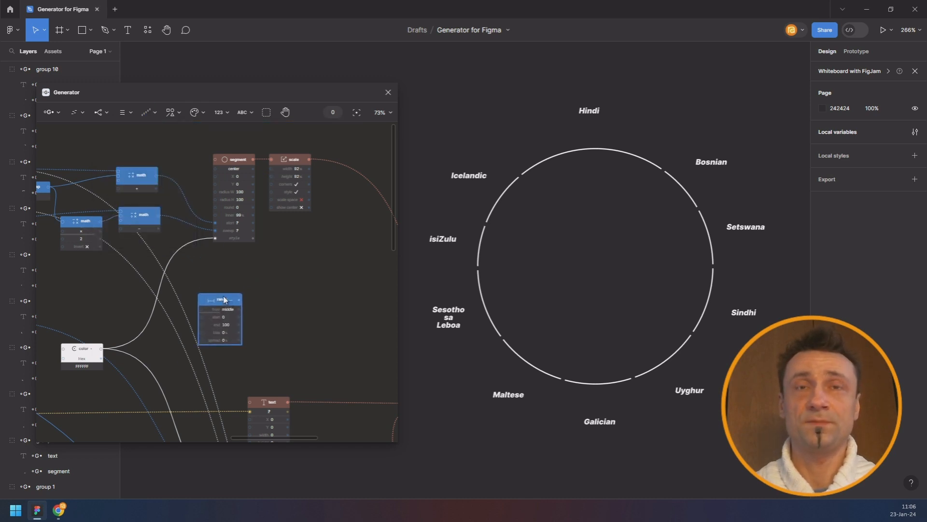
pyautogui.scroll(-5, 223, 300)
pyautogui.moveTo(208, 310); pyautogui.dragTo(205, 350)
pyautogui.scroll(6, 103, 374)
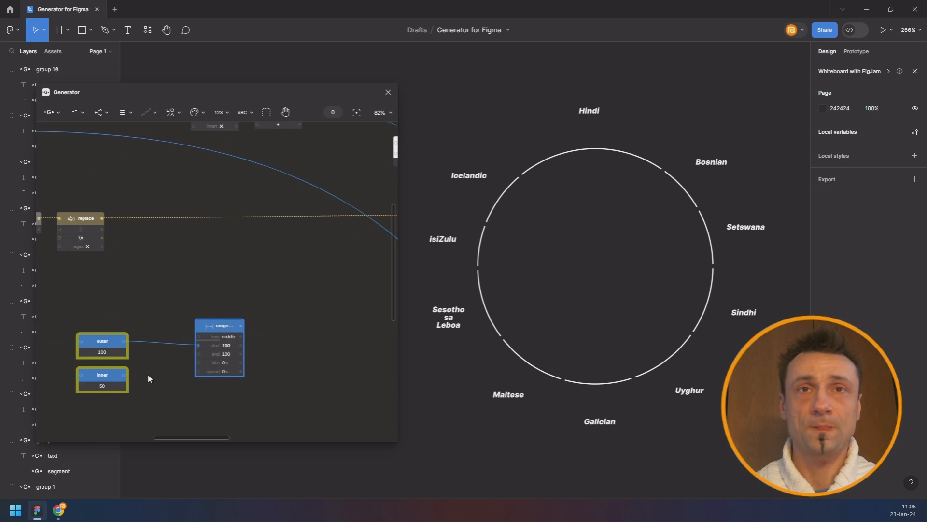
pyautogui.moveTo(125, 375); pyautogui.dragTo(206, 357)
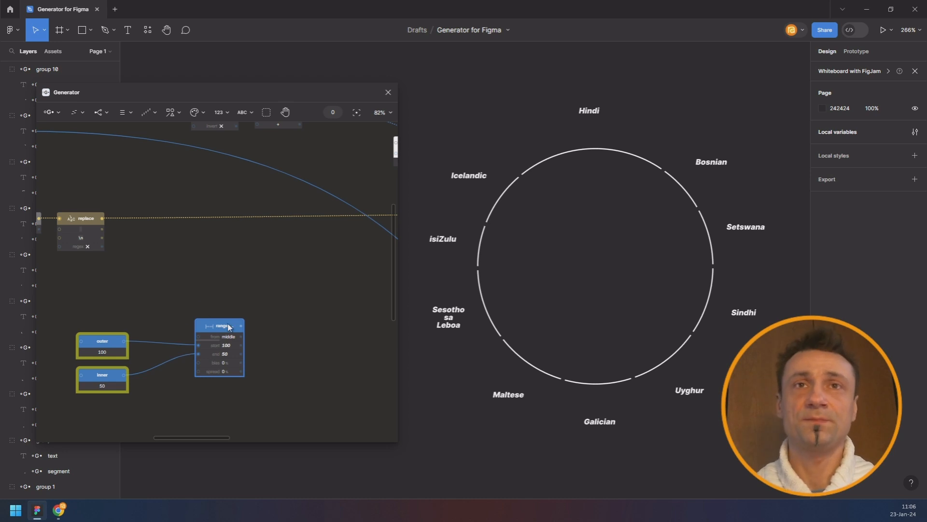
# - Move the range node up beside the segment node and shift the Scale node away to make room between them
pyautogui.scroll(-3, 200, 320)
pyautogui.moveTo(213, 317); pyautogui.dragTo(147, 347)
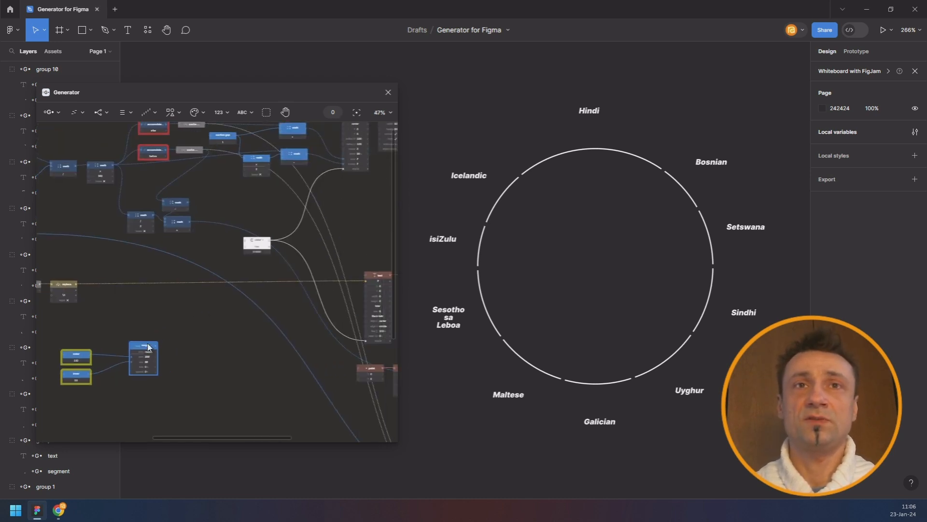
pyautogui.moveTo(202, 308)
pyautogui.mouseDown()
pyautogui.moveTo(342, 201)
pyautogui.moveTo(147, 281)
pyautogui.moveTo(201, 293)
pyautogui.mouseUp()
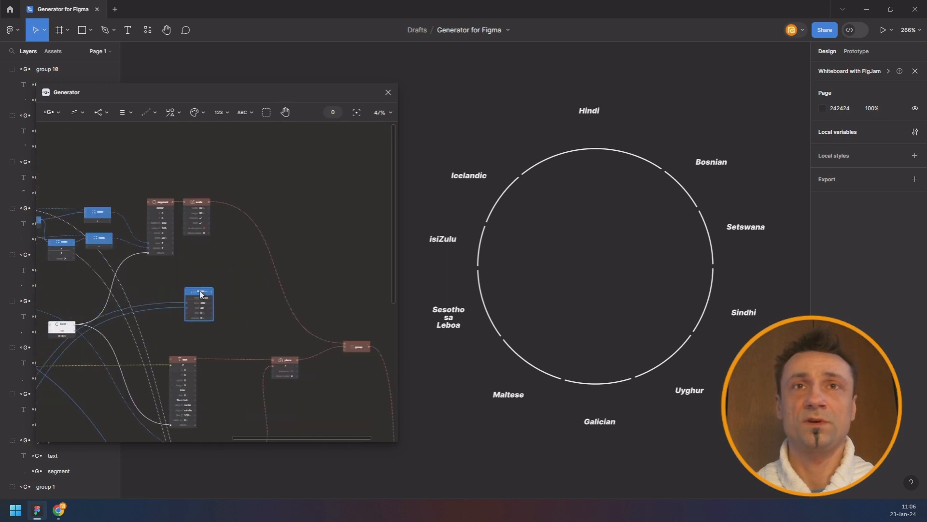
pyautogui.moveTo(198, 204); pyautogui.dragTo(261, 205)
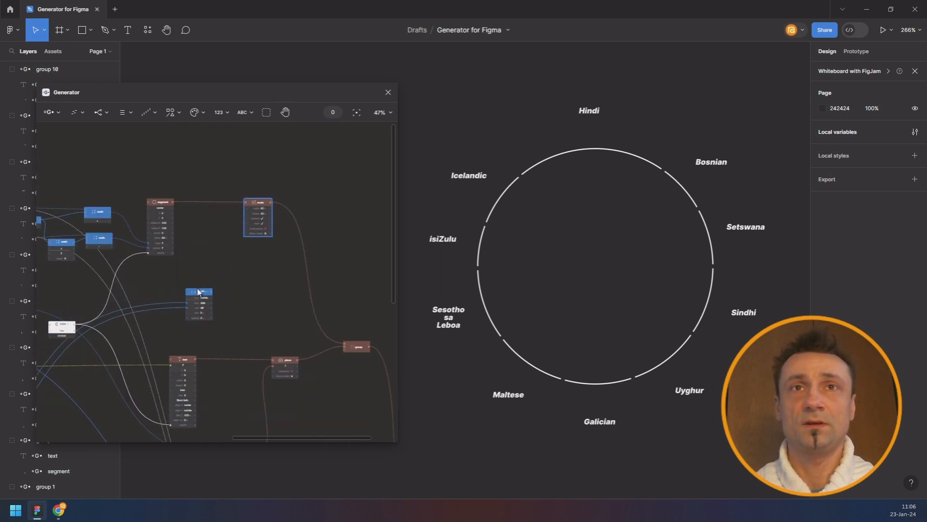
pyautogui.moveTo(198, 292); pyautogui.dragTo(207, 256)
# - Connect the range node's output to both the width and height of the Scale node
pyautogui.scroll(3, 233, 230)
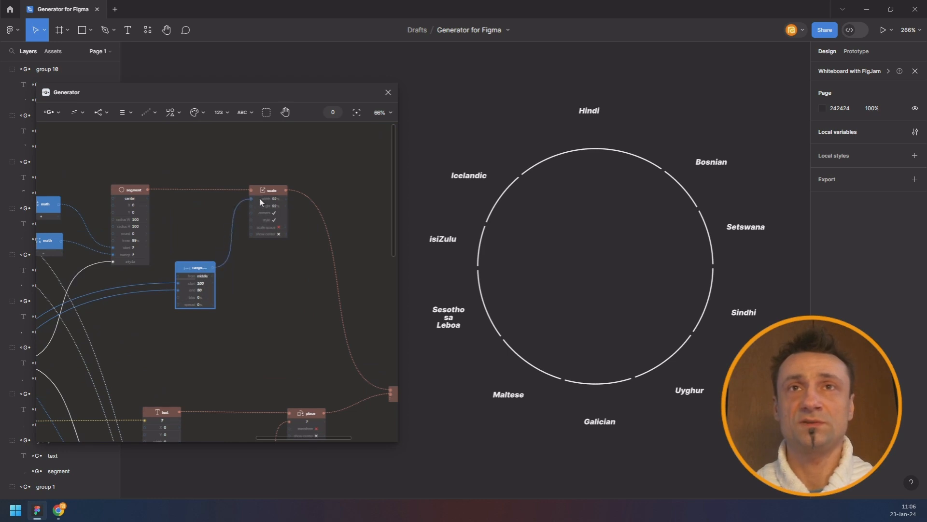
pyautogui.moveTo(244, 202)
pyautogui.mouseDown()
pyautogui.moveTo(213, 268)
pyautogui.moveTo(252, 205)
pyautogui.mouseUp()
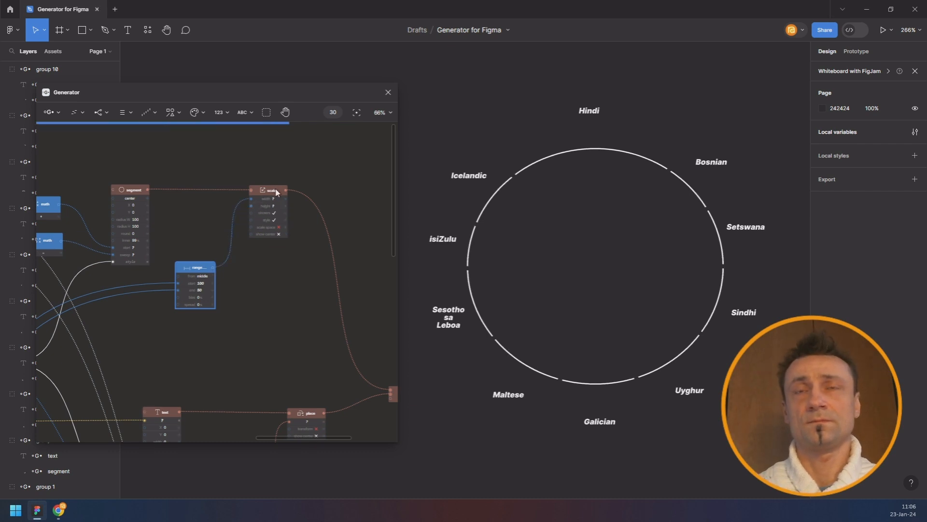
pyautogui.click(277, 192)
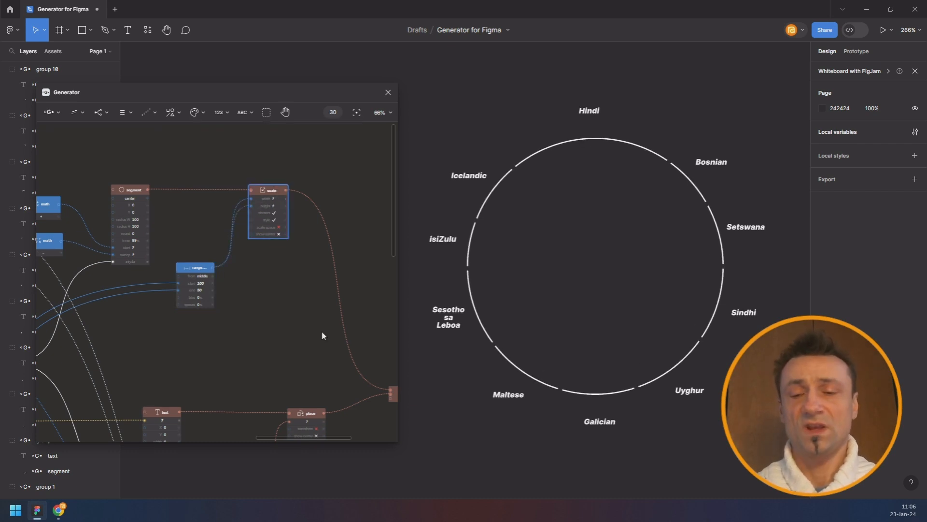
# - Insert a Repeat node directly after the Scale node
pyautogui.hotkey('ctrl', '/')
pyautogui.write('repe')
pyautogui.press('Return')
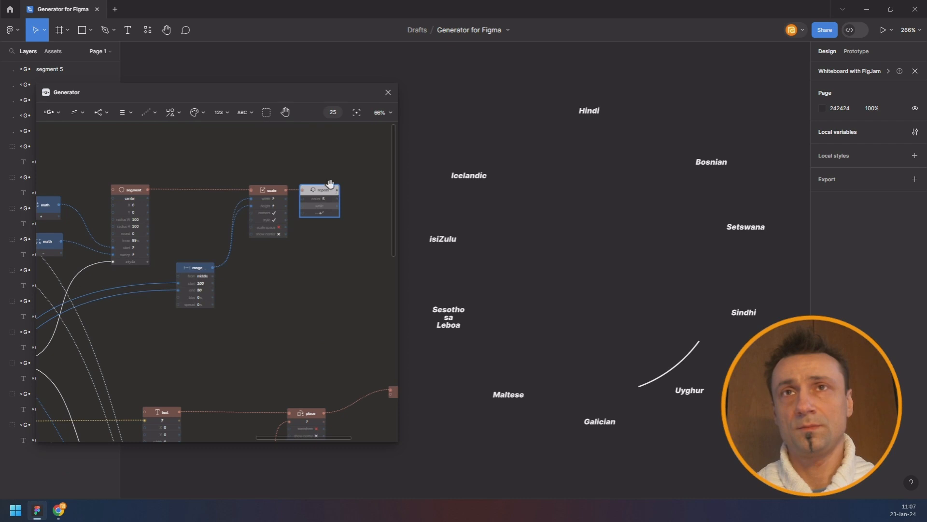
# - Link the range node's output to the Repeat node's loop input and space out the two nodes below the Scale node
pyautogui.moveTo(330, 184); pyautogui.dragTo(313, 383)
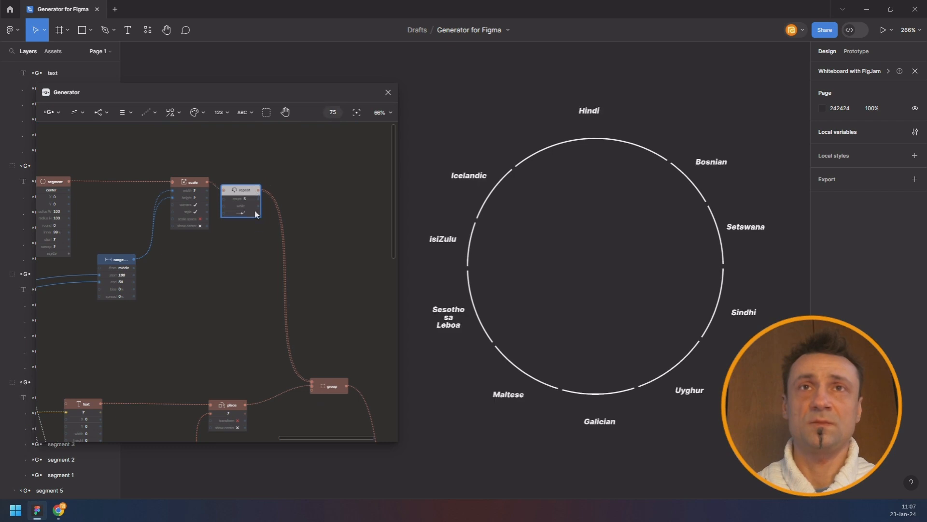
pyautogui.moveTo(251, 184); pyautogui.dragTo(263, 280)
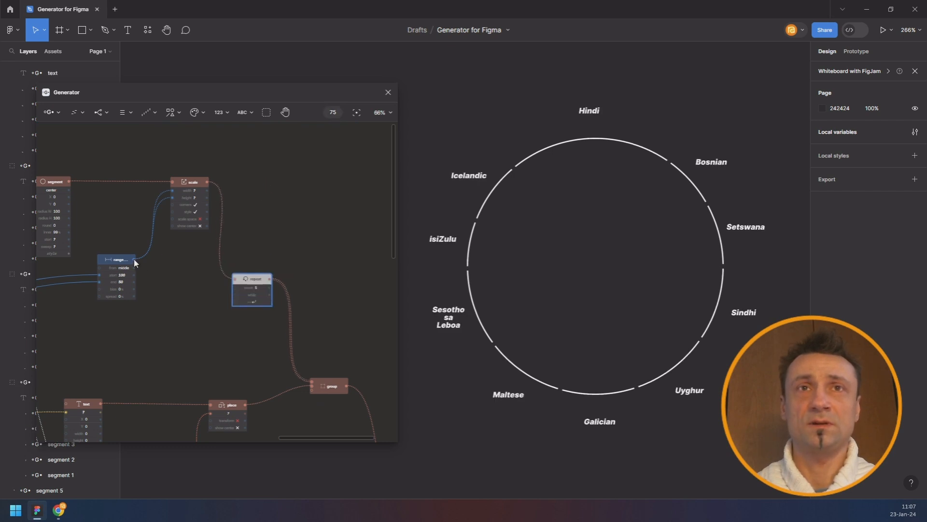
pyautogui.moveTo(135, 260); pyautogui.dragTo(246, 305)
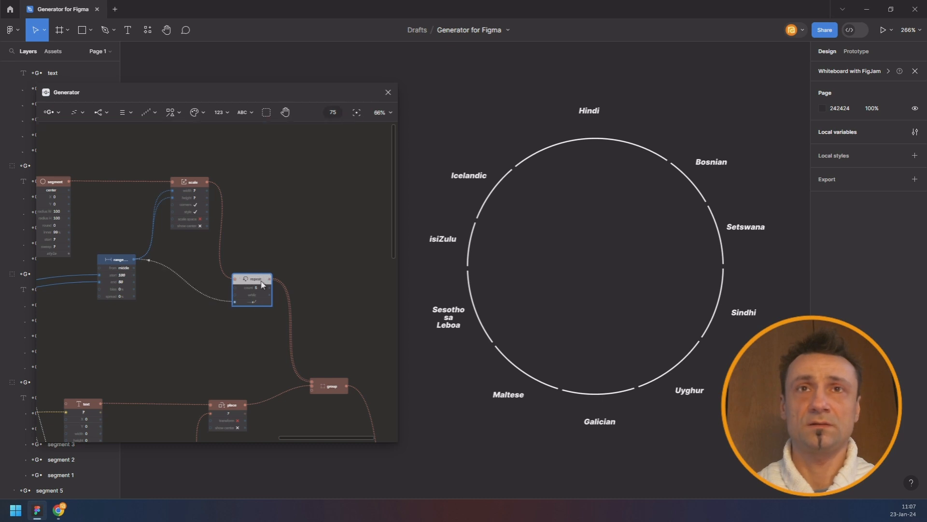
pyautogui.moveTo(254, 272); pyautogui.dragTo(256, 251)
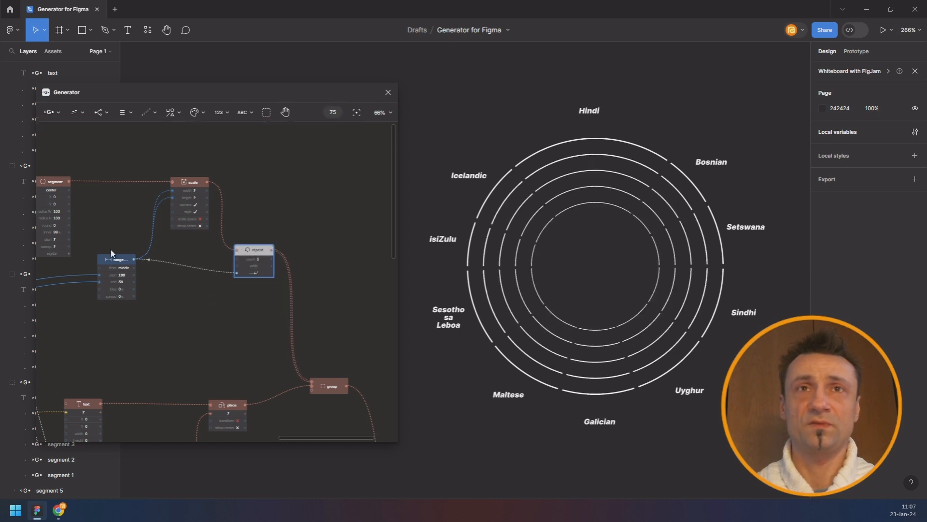
pyautogui.moveTo(111, 253); pyautogui.dragTo(118, 283)
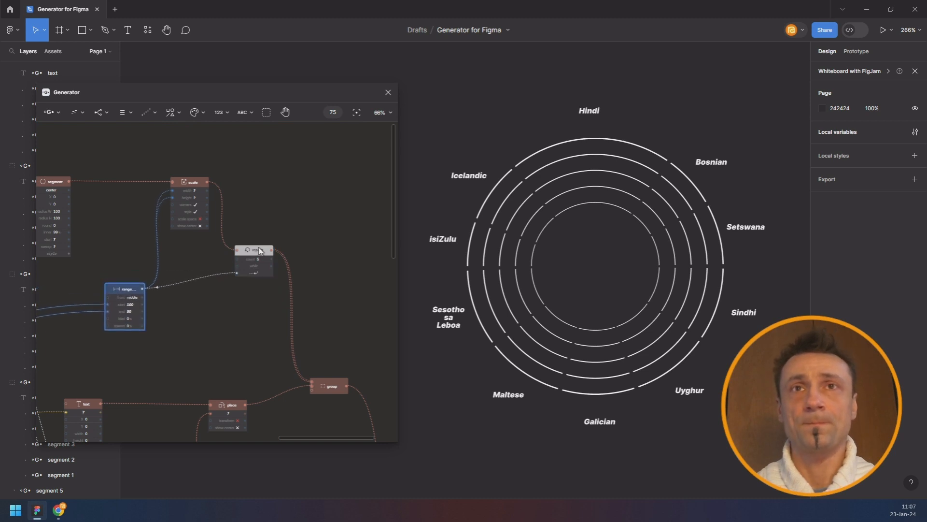
pyautogui.moveTo(260, 250); pyautogui.dragTo(268, 265)
# - Add a background panel and size it to enclose the scale, range and repeat nodes
pyautogui.click(267, 114)
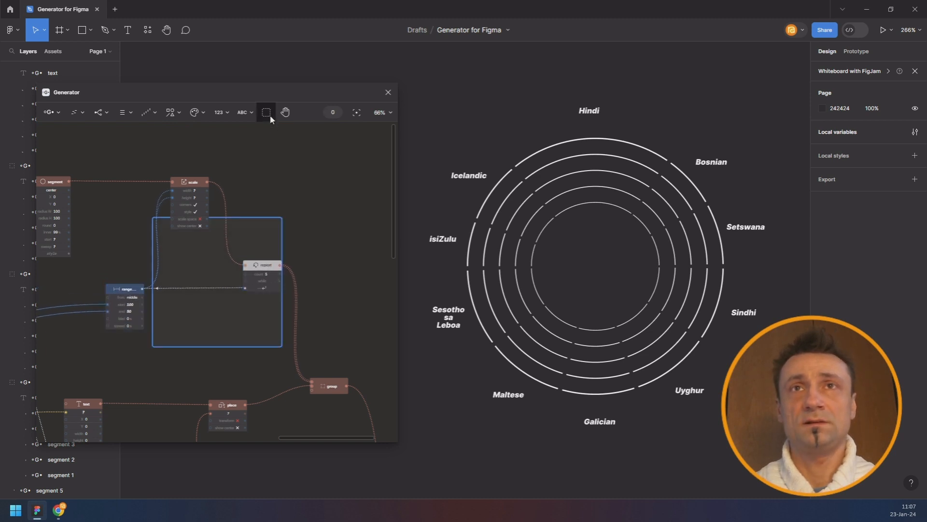
pyautogui.moveTo(253, 217); pyautogui.dragTo(187, 159)
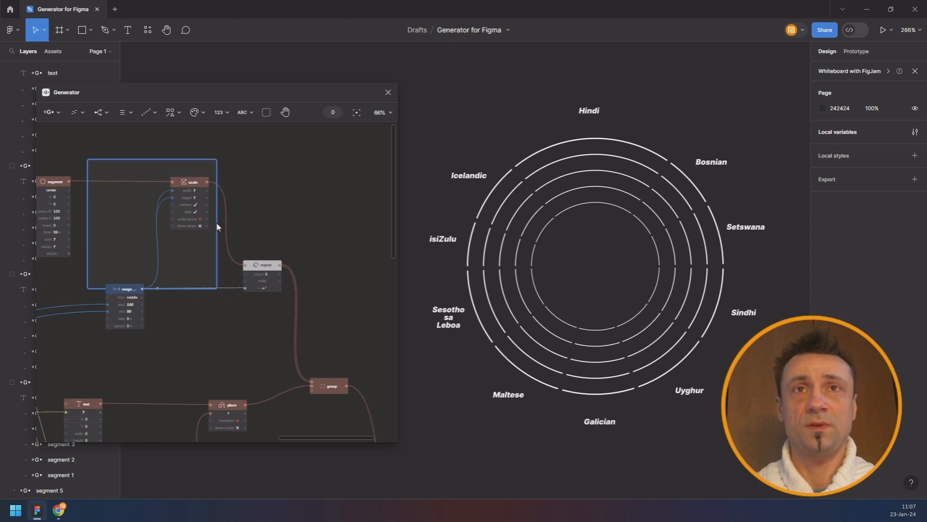
pyautogui.moveTo(213, 284); pyautogui.dragTo(312, 343)
# - Try orange and blue highlight colours on the panel around the scale, range and repeat nodes
pyautogui.rightClick(249, 165)
pyautogui.moveTo(252, 225)
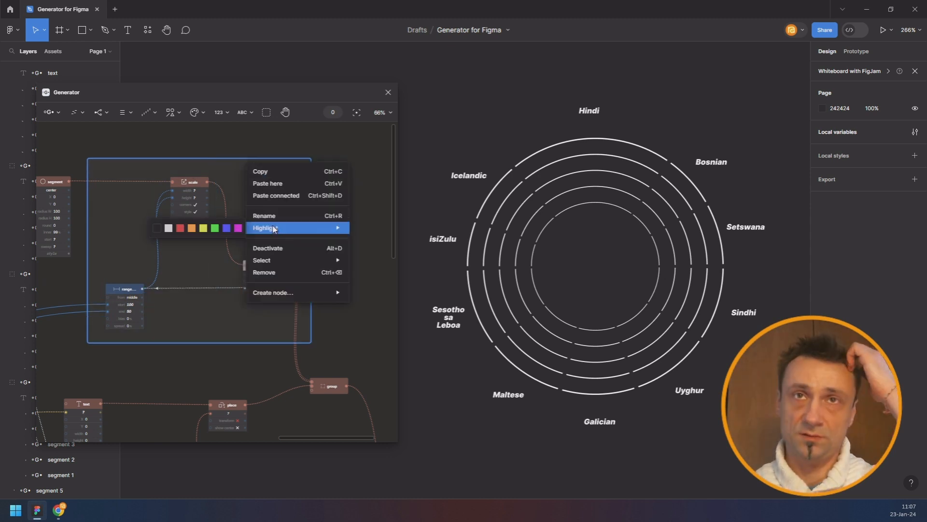
pyautogui.click(191, 228)
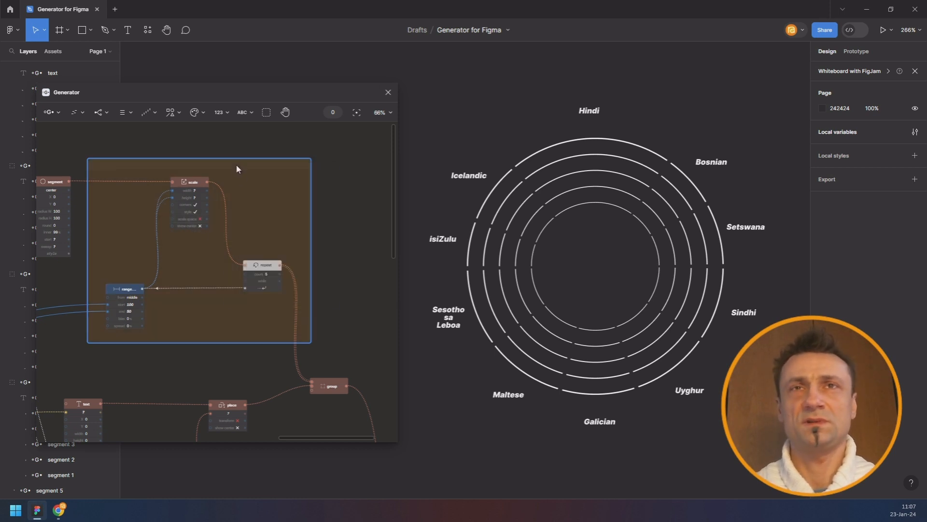
pyautogui.rightClick(237, 168)
pyautogui.moveTo(292, 230)
pyautogui.click(214, 229)
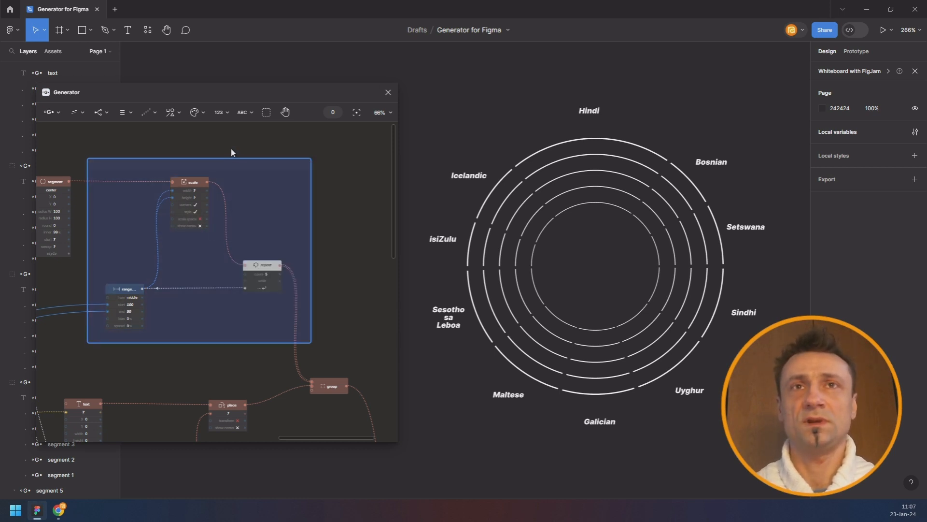
# - Highlight the panel around the scale, range and repeat nodes in yellow and deselect it
pyautogui.scroll(-3, 223, 190)
pyautogui.scroll(-2, 271, 230)
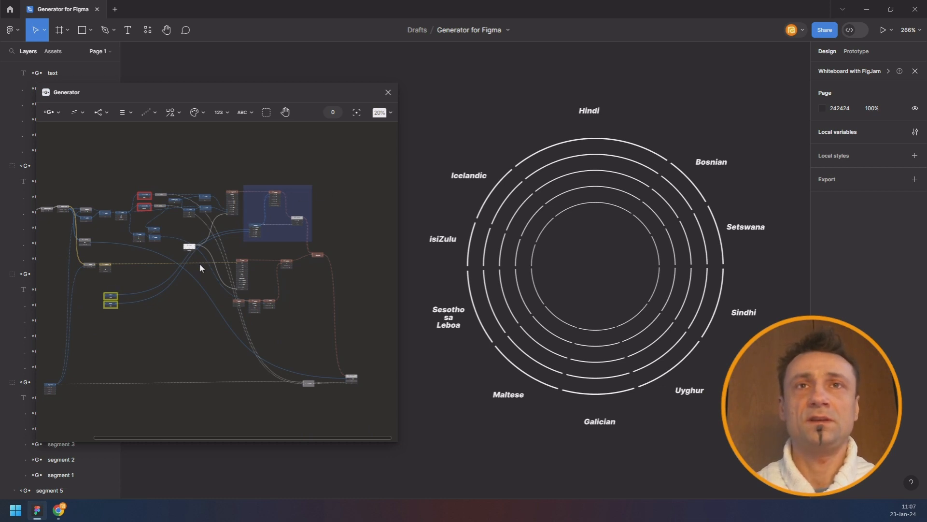
pyautogui.rightClick(295, 192)
pyautogui.moveTo(309, 251)
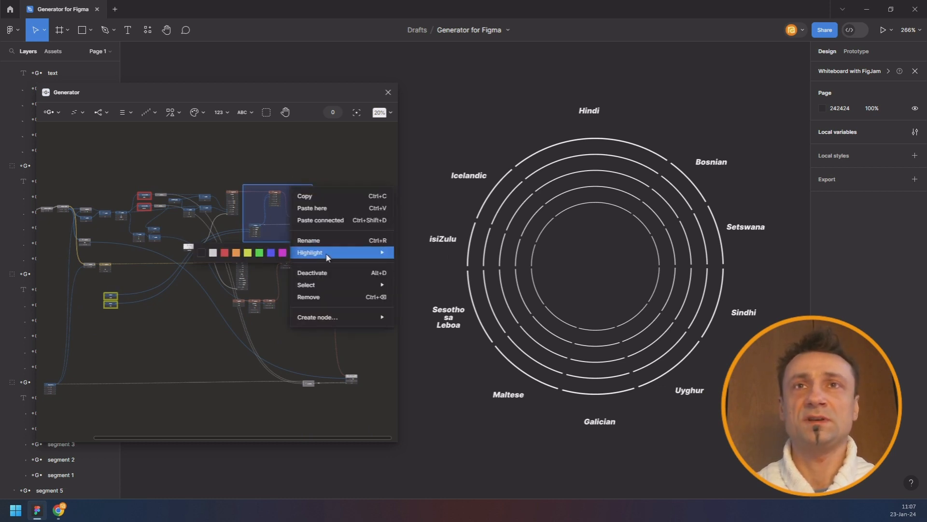
pyautogui.click(252, 250)
pyautogui.click(170, 332)
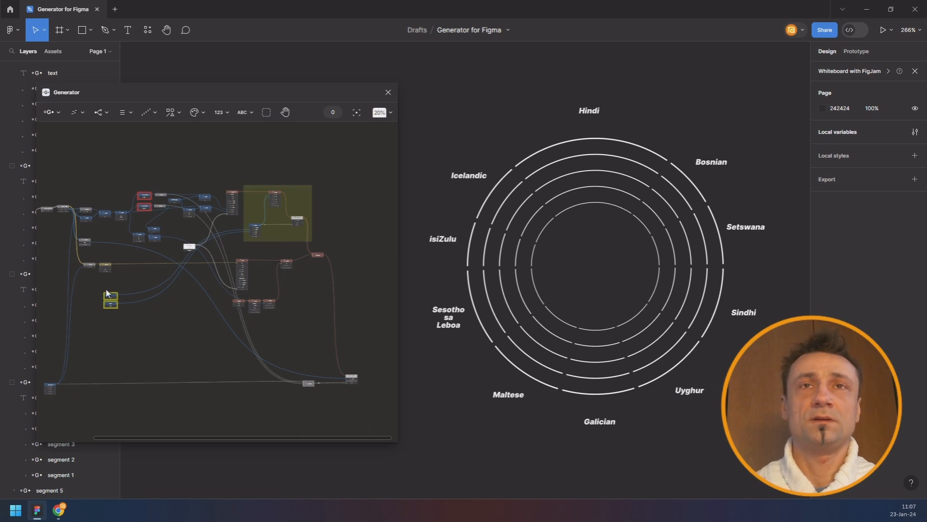
# - Connect the output of the select node next to the unique node to the count of the Repeat node
pyautogui.scroll(5, 270, 203)
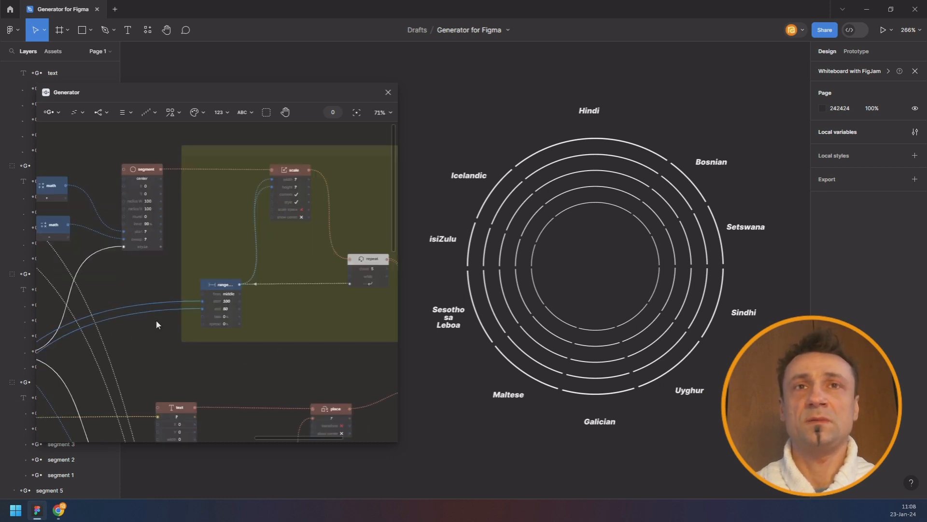
pyautogui.moveTo(289, 195); pyautogui.dragTo(223, 216)
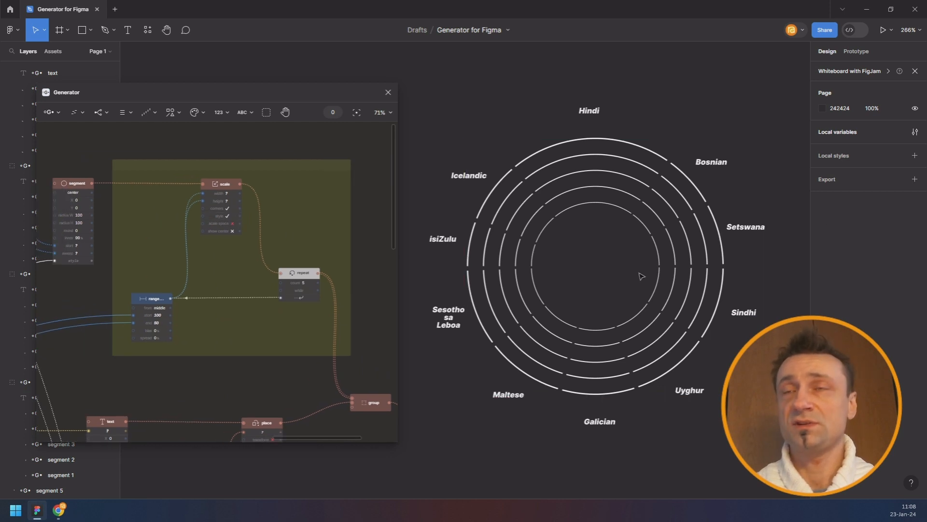
pyautogui.scroll(4, 298, 285)
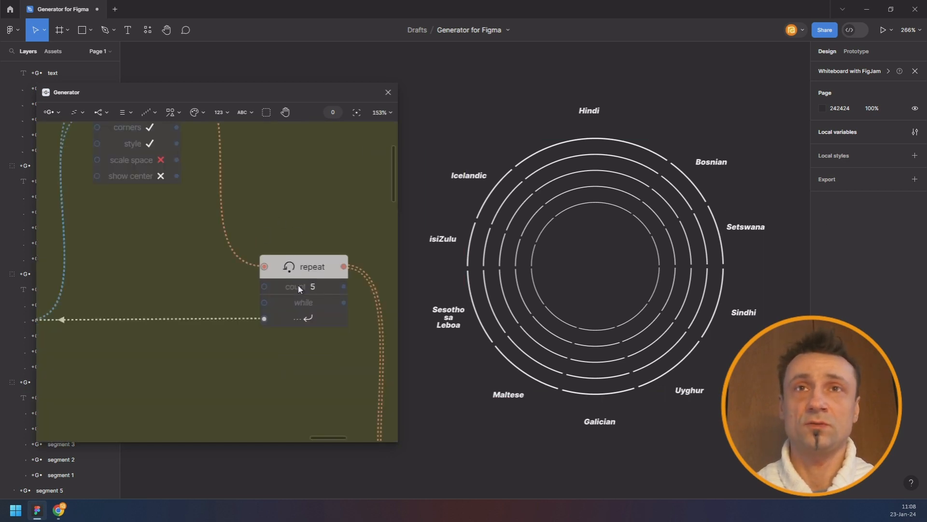
pyautogui.scroll(-5, 172, 255)
pyautogui.moveTo(170, 271); pyautogui.dragTo(332, 198)
pyautogui.moveTo(110, 282); pyautogui.dragTo(277, 199)
pyautogui.moveTo(148, 355); pyautogui.dragTo(288, 298)
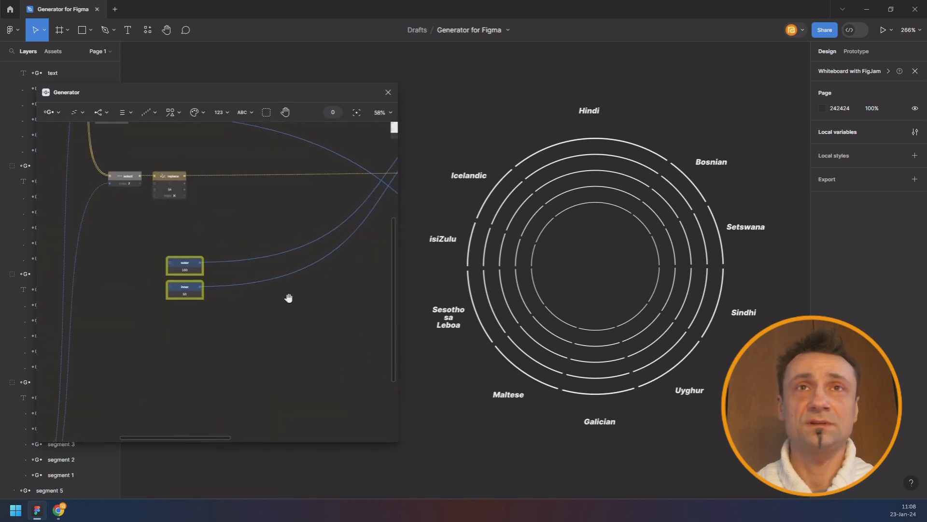
pyautogui.moveTo(316, 184); pyautogui.dragTo(294, 309)
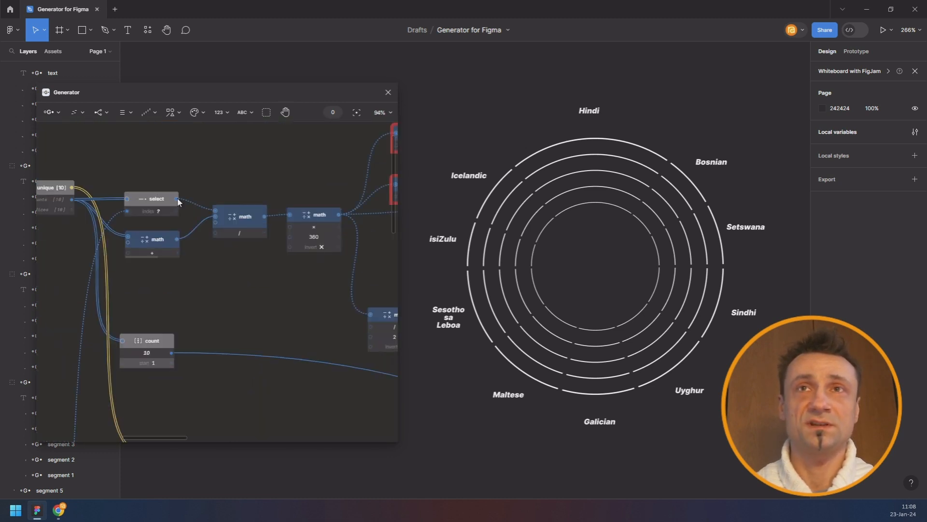
pyautogui.moveTo(177, 199); pyautogui.dragTo(162, 248)
pyautogui.scroll(-4, 183, 226)
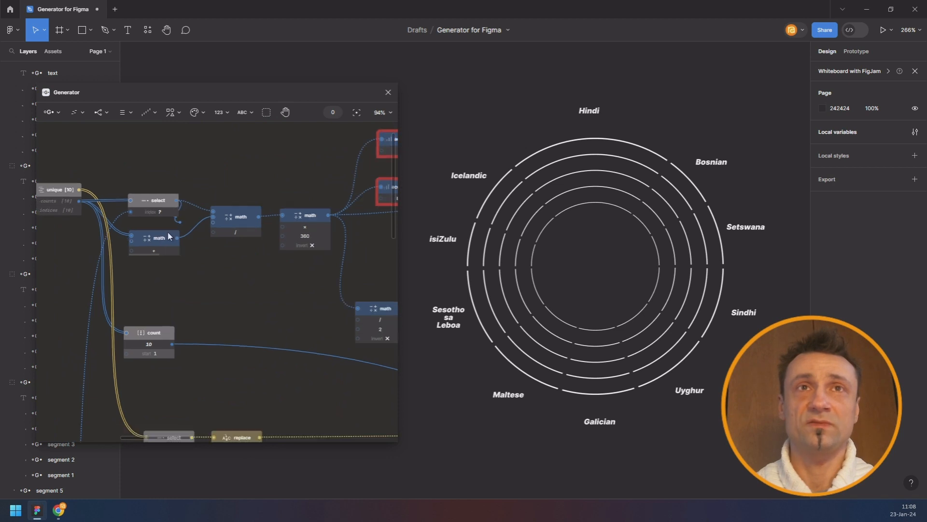
pyautogui.scroll(-5, 162, 244)
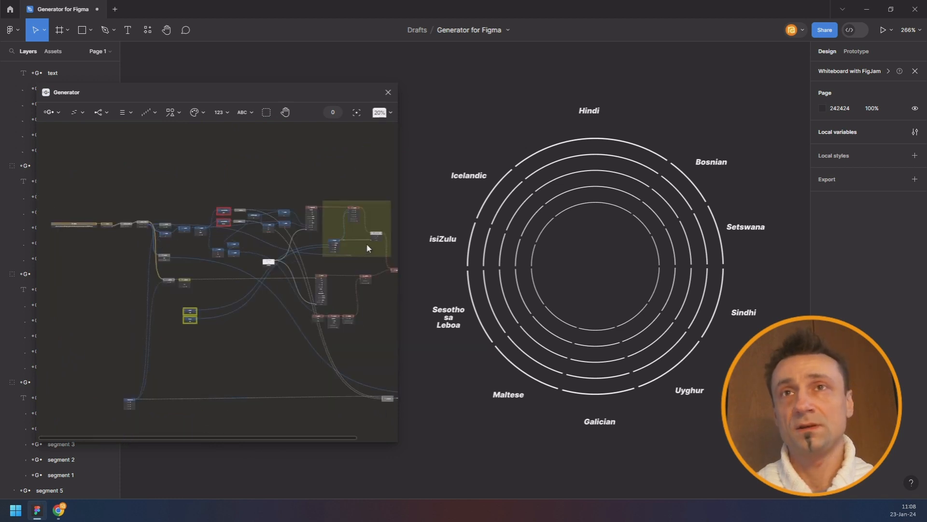
pyautogui.scroll(5, 390, 233)
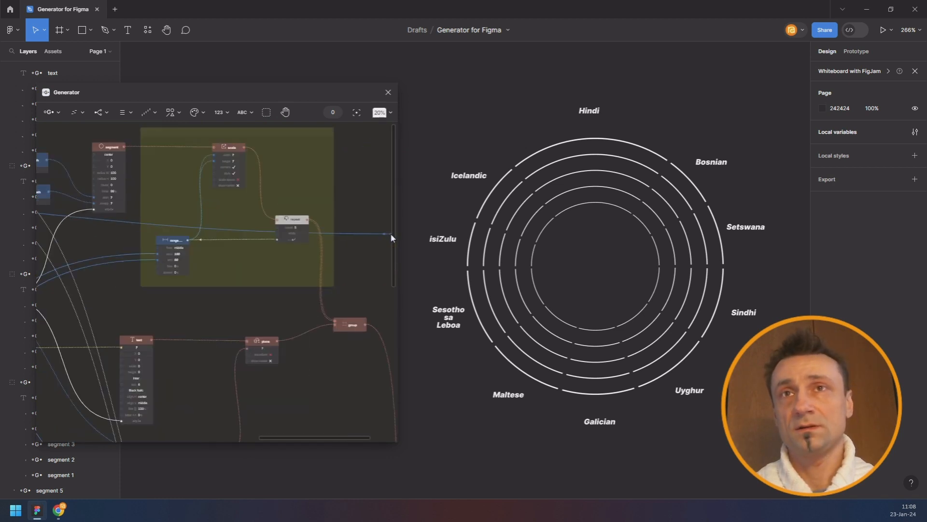
pyautogui.click(287, 226)
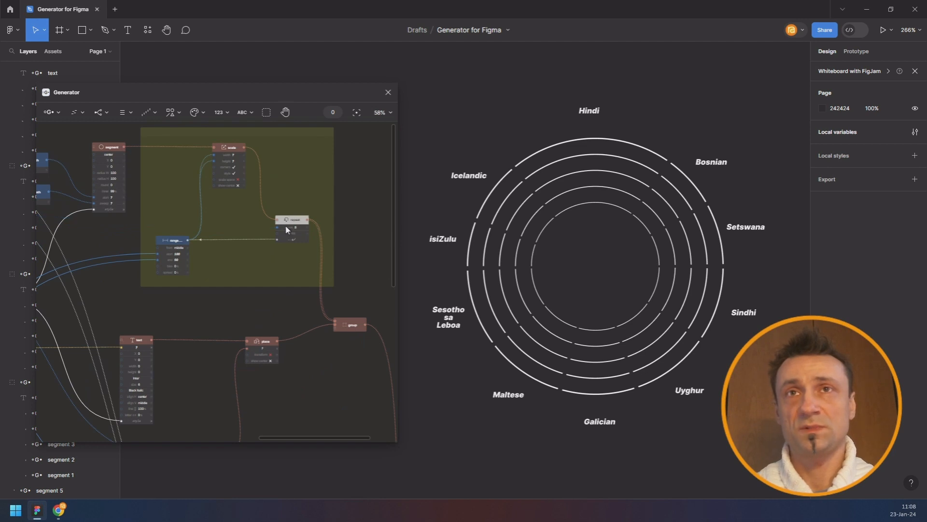